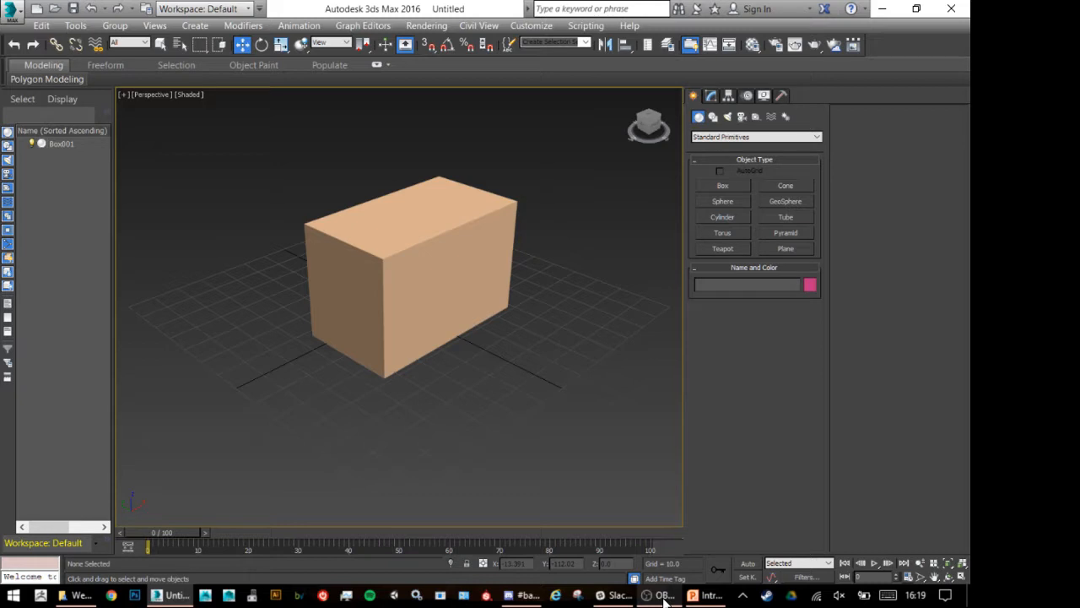
Delete the existing box from the scene.
click(417, 317)
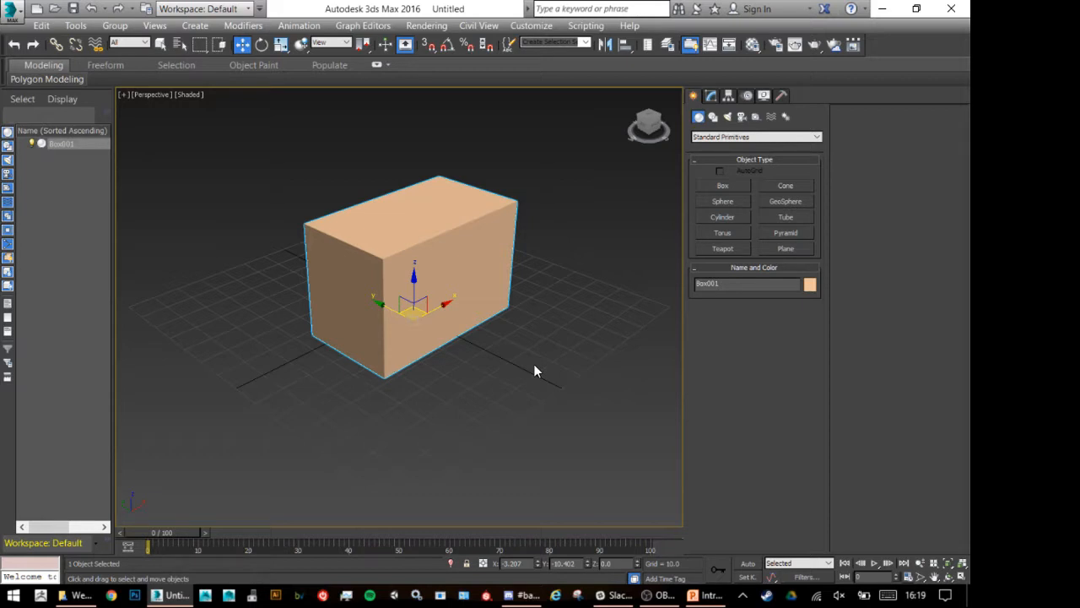
key(Delete)
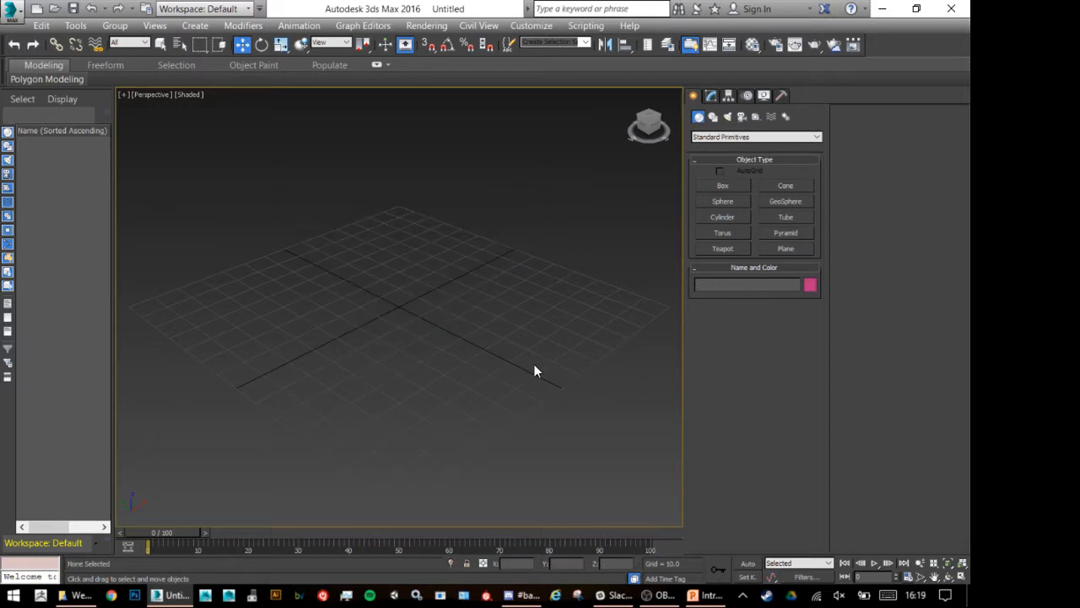
Compare the four-viewport layout with the maximized Perspective view and review the shading modes available for Perspective.
click(961, 564)
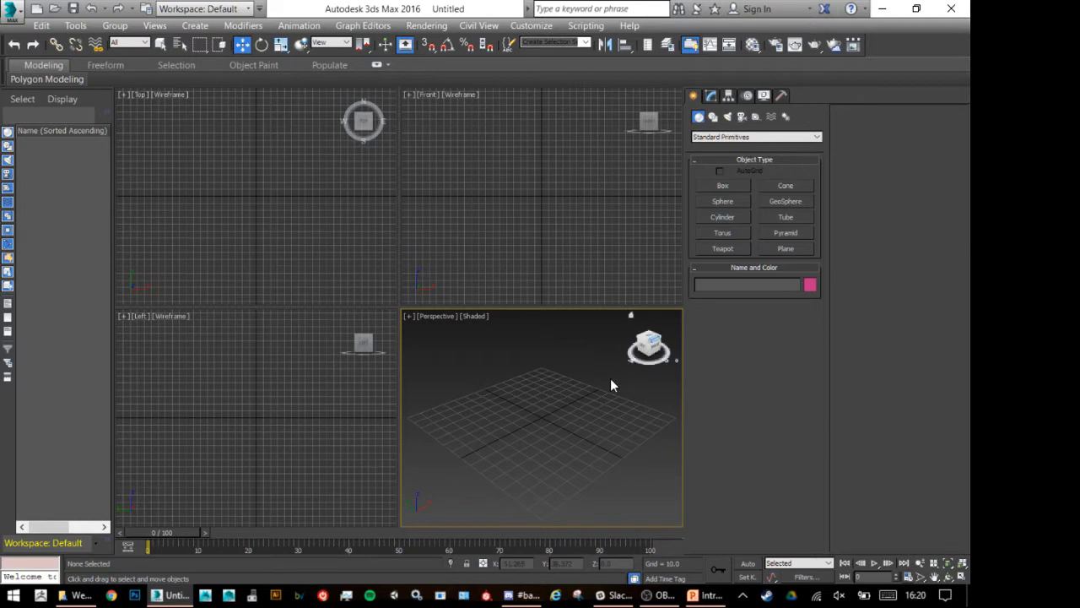
click(474, 317)
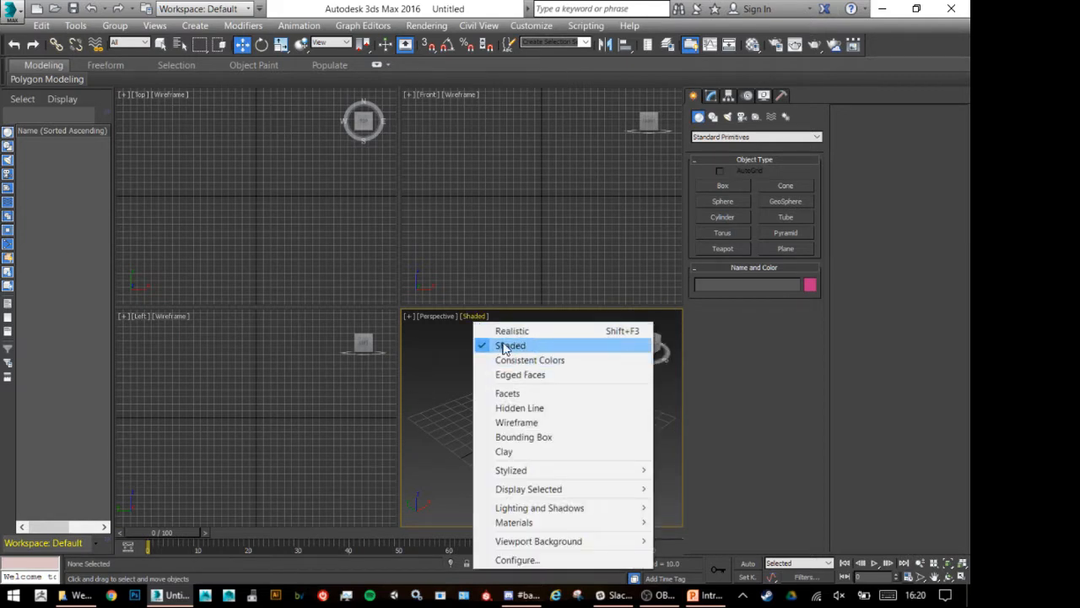
click(442, 362)
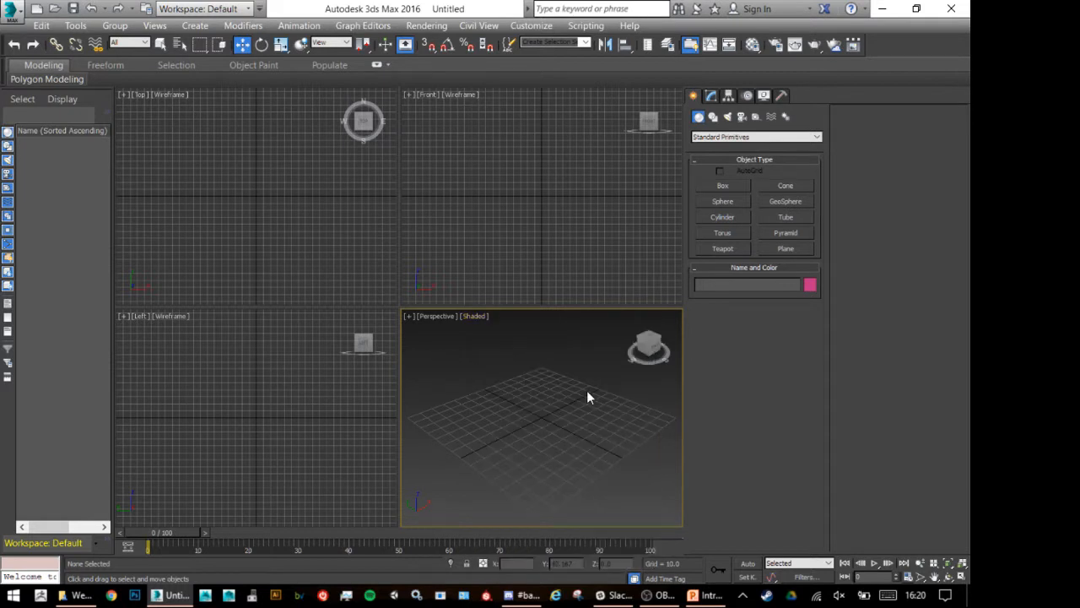
click(962, 579)
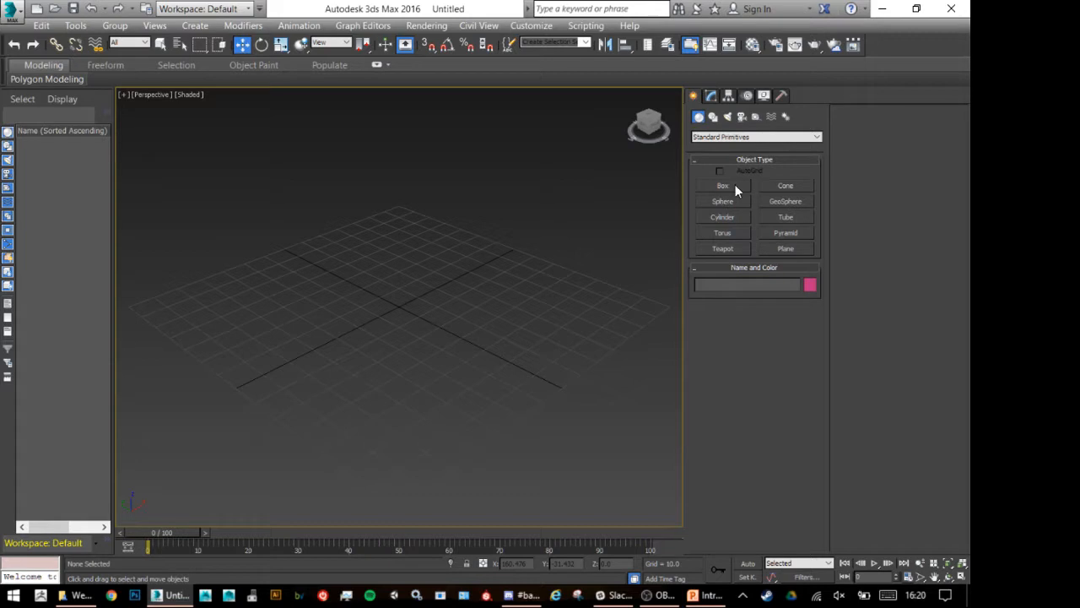
Examine the object creation options, the modifier options and the list of available geometry categories.
click(729, 96)
click(693, 97)
click(712, 97)
click(726, 97)
click(693, 96)
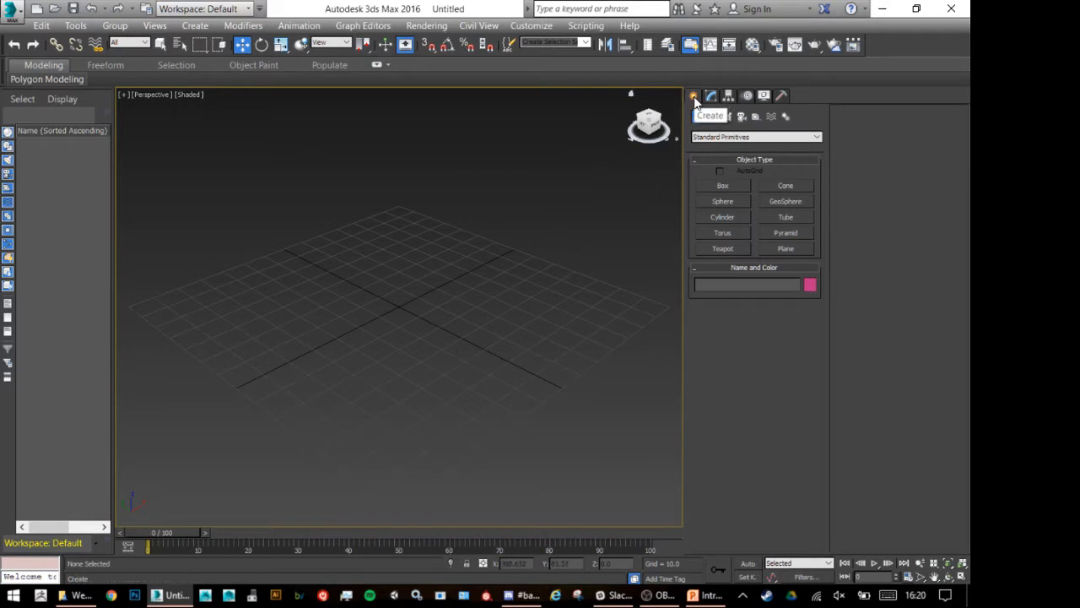
click(709, 98)
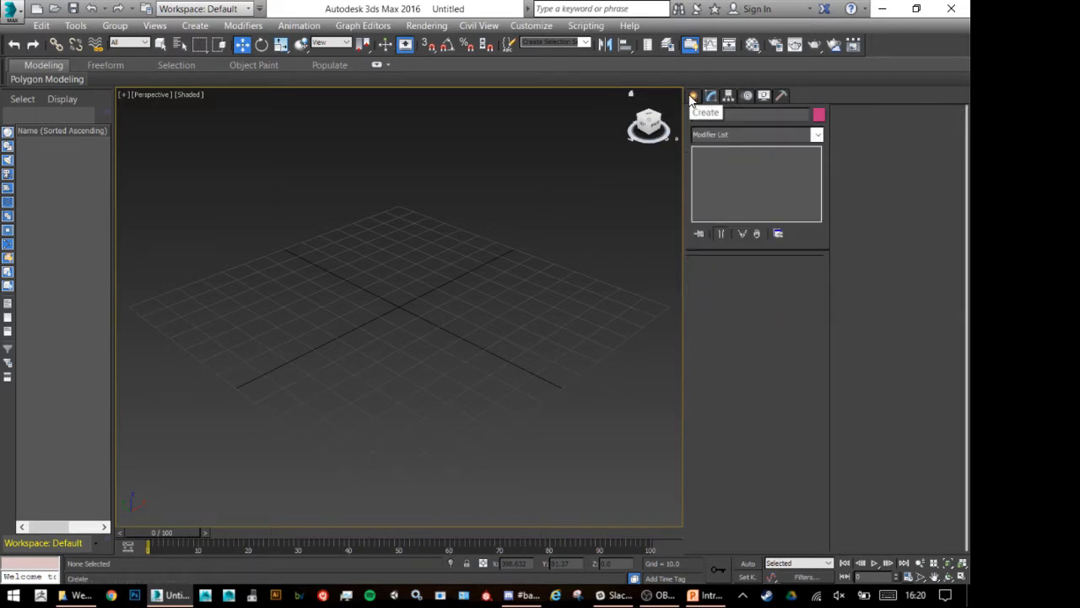
click(691, 98)
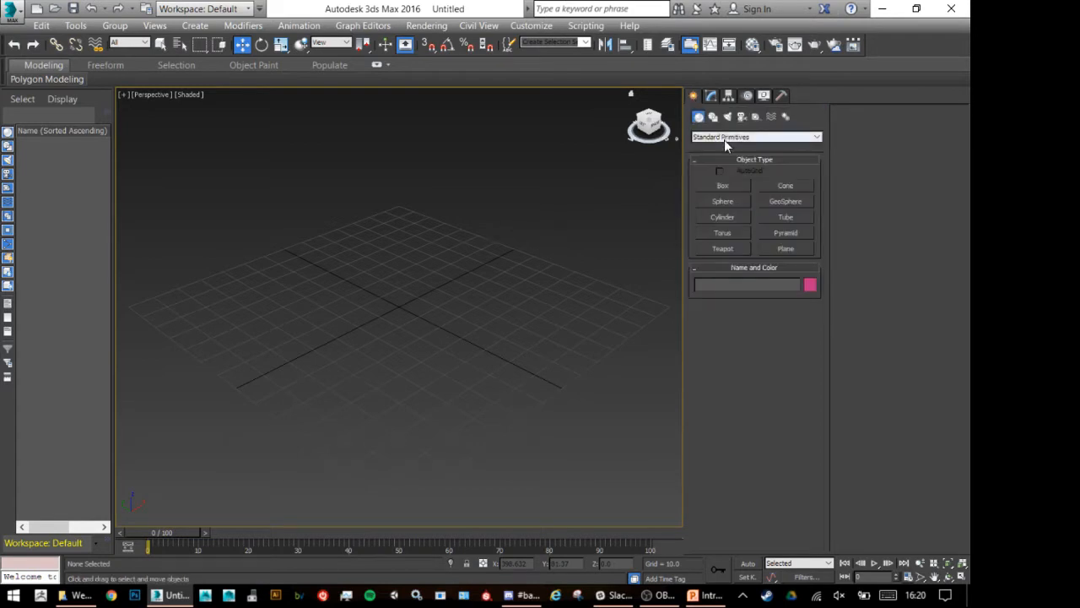
click(714, 97)
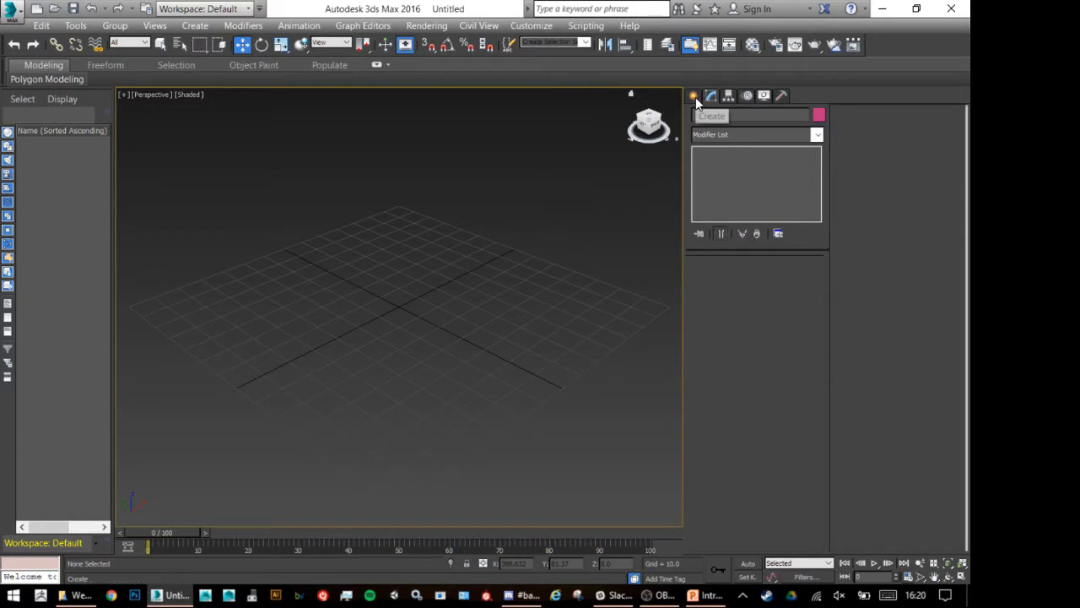
click(694, 98)
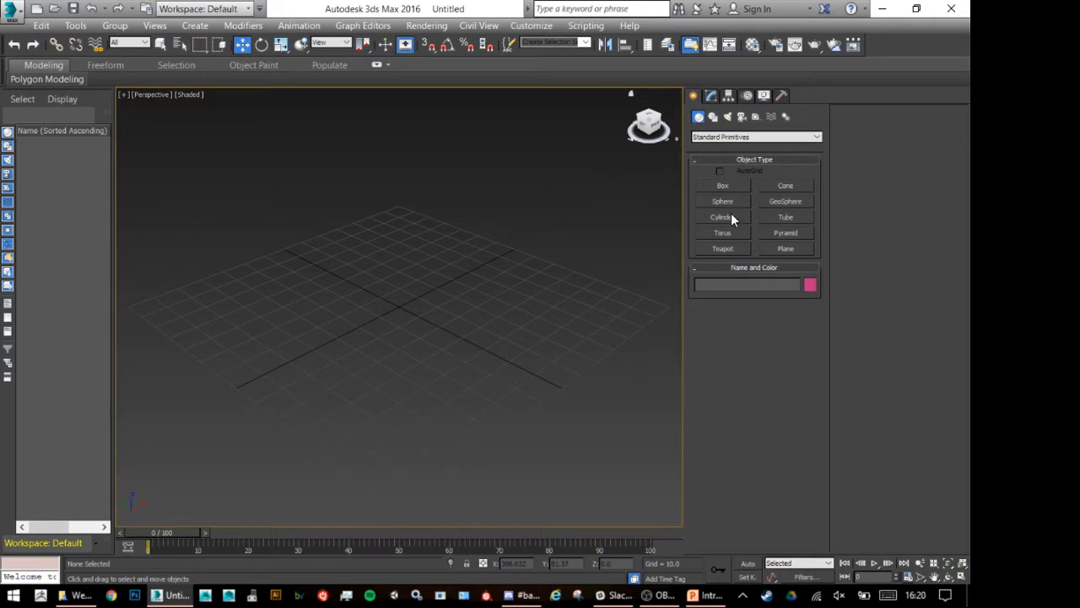
click(722, 136)
click(722, 136)
click(722, 136)
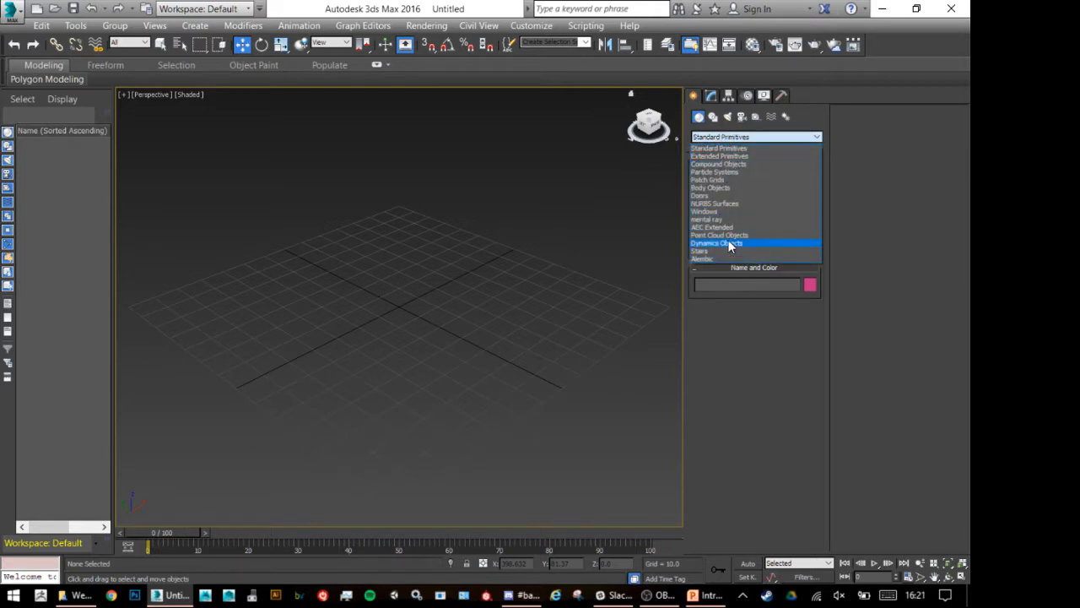
click(732, 139)
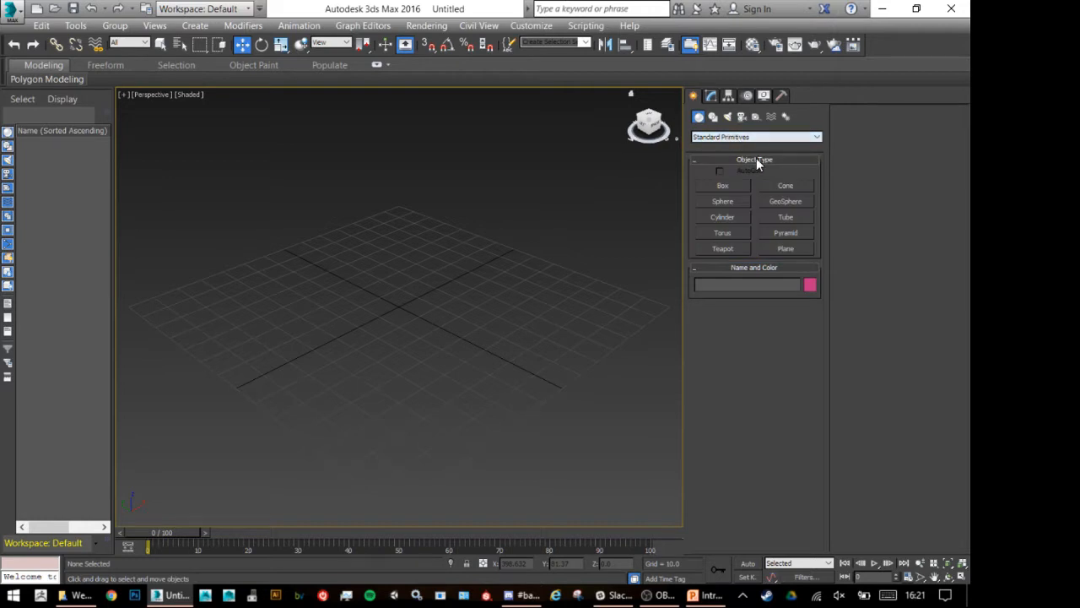
Create a box about 65.5 long, 33.3 wide and 48 high on the grid in the Perspective view.
click(723, 187)
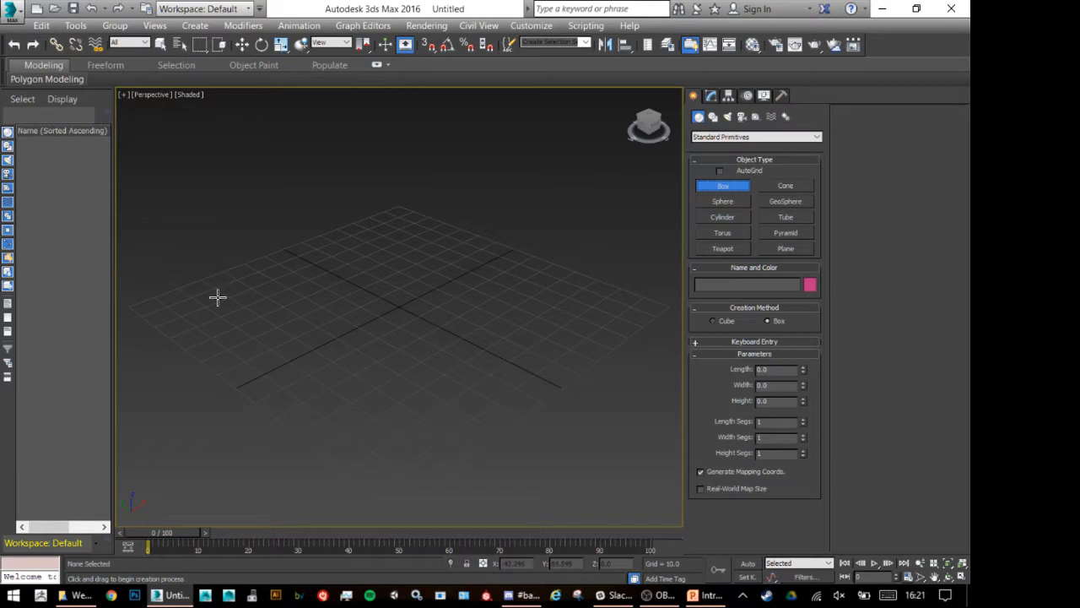
drag(218, 287, 397, 314)
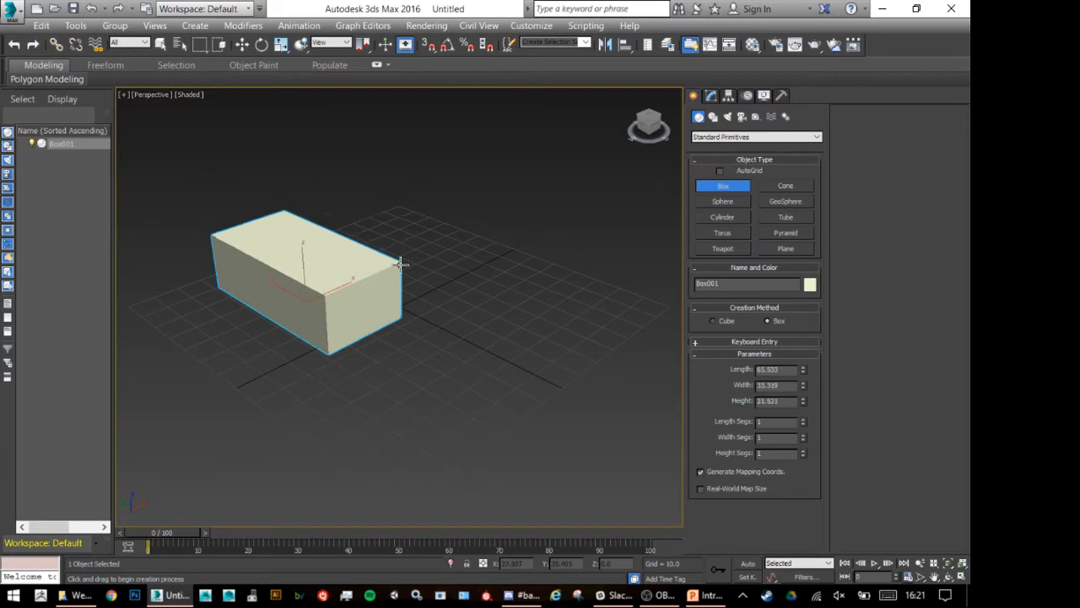
click(394, 194)
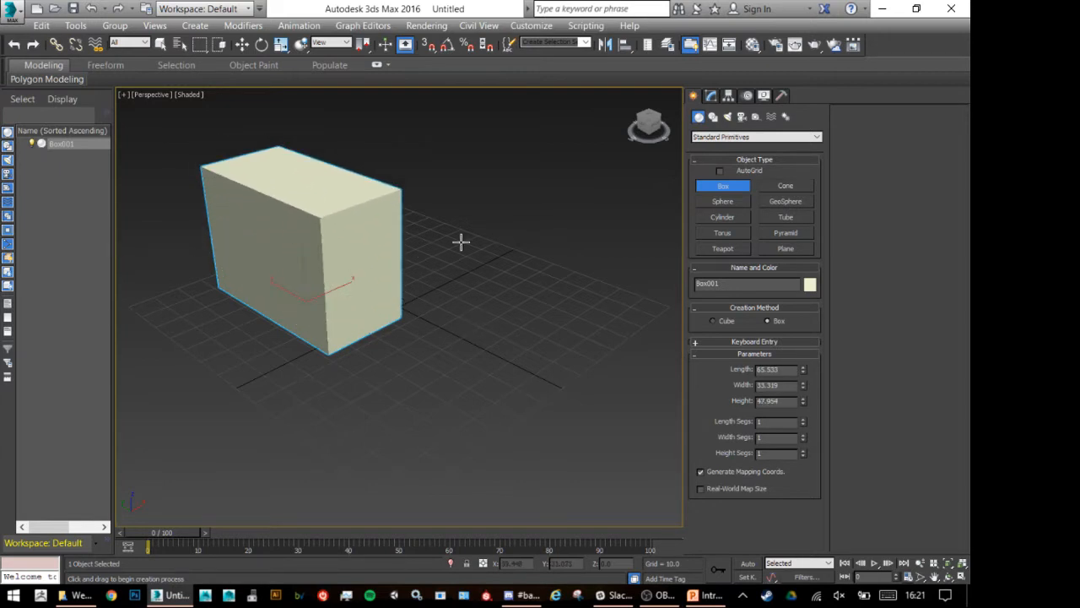
key(w)
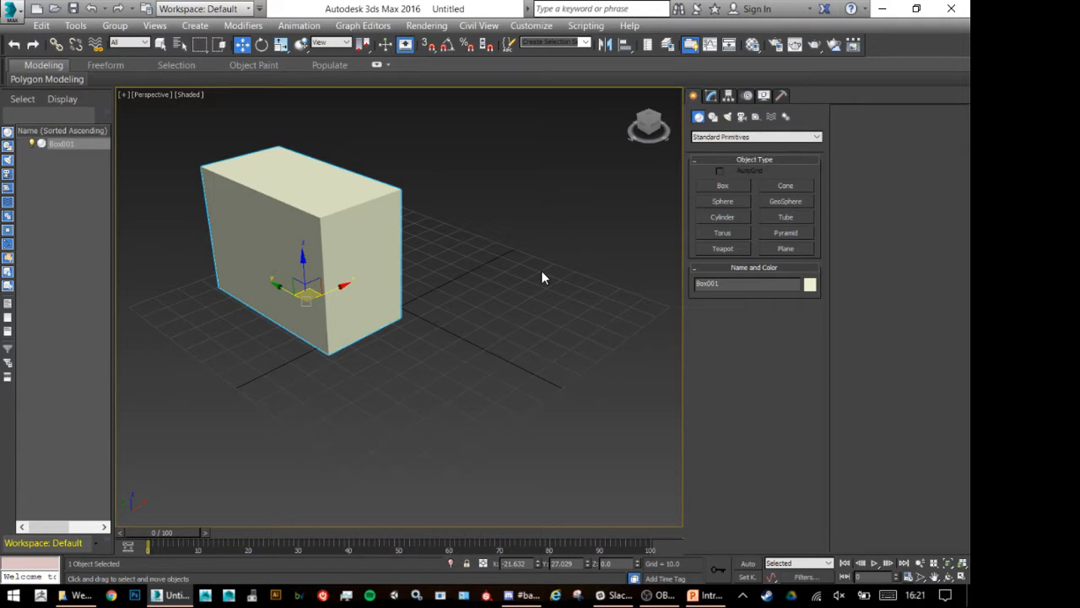
Create three smaller boxes of different sizes on the grid beside the large box.
click(732, 186)
drag(480, 234, 608, 244)
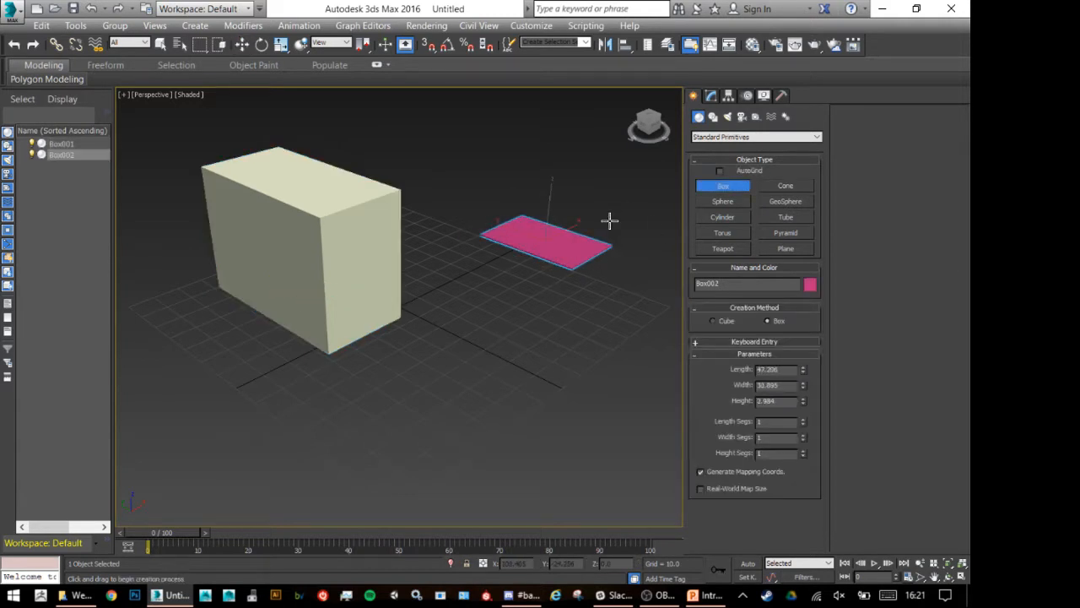
drag(543, 303, 615, 314)
click(606, 269)
drag(463, 296, 511, 314)
click(514, 279)
key(w)
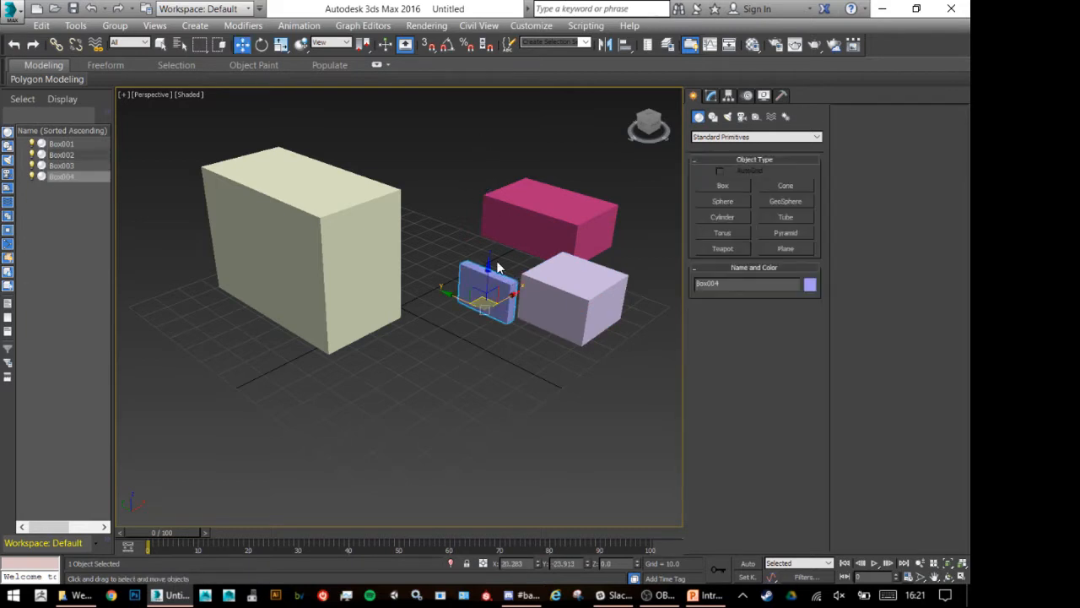
Delete the three small boxes and the large box to empty the scene.
drag(540, 380, 561, 368)
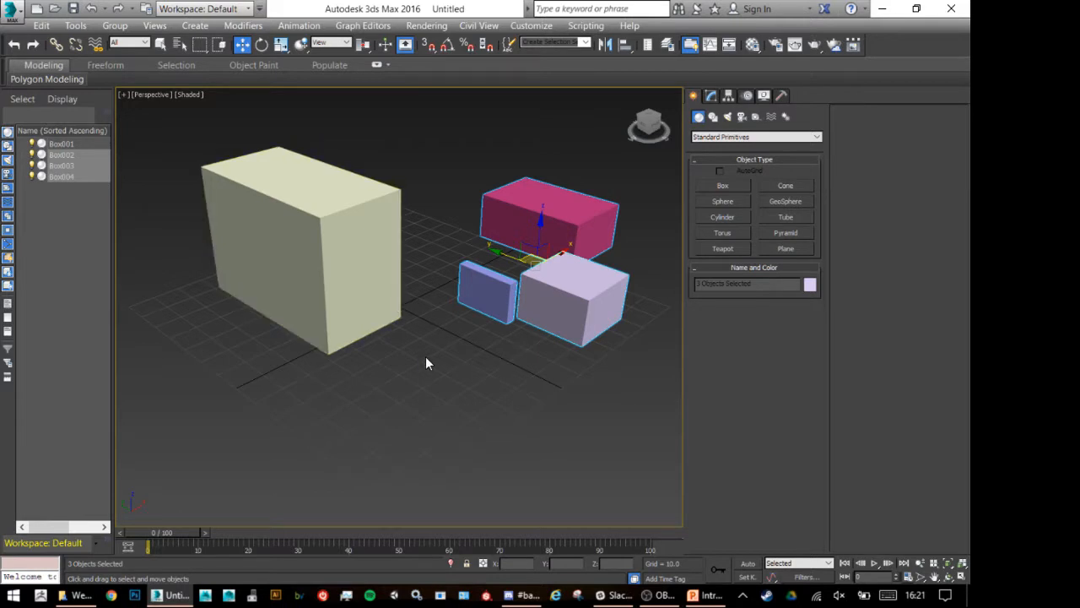
key(Delete)
click(361, 310)
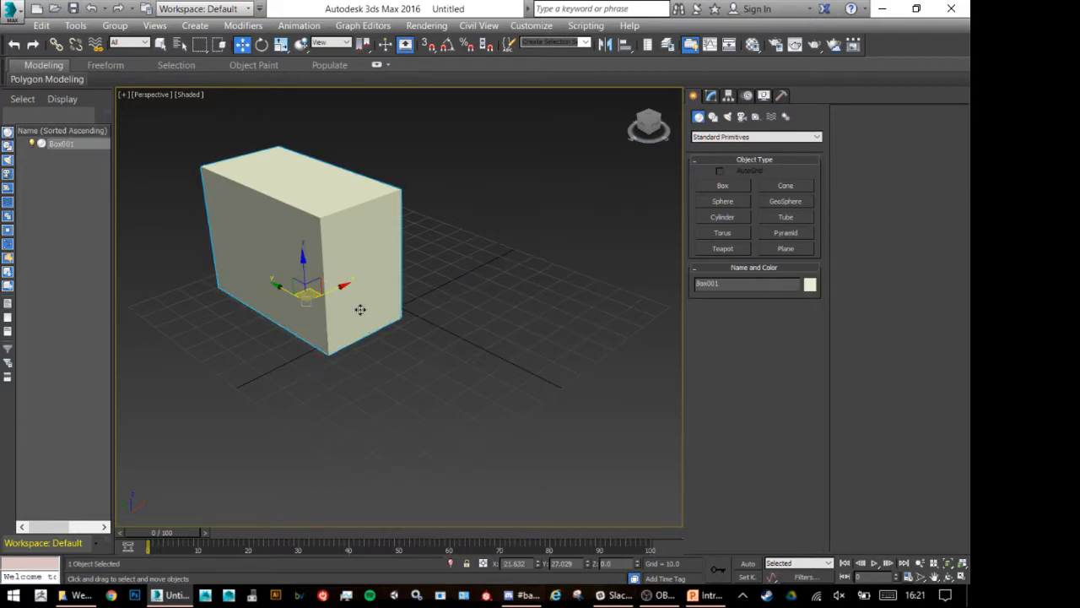
key(Delete)
Create a sphere of radius about 57.6 and, beside it, a cylinder of radius about 26.7 and height about 47.8.
click(722, 201)
drag(489, 297, 486, 245)
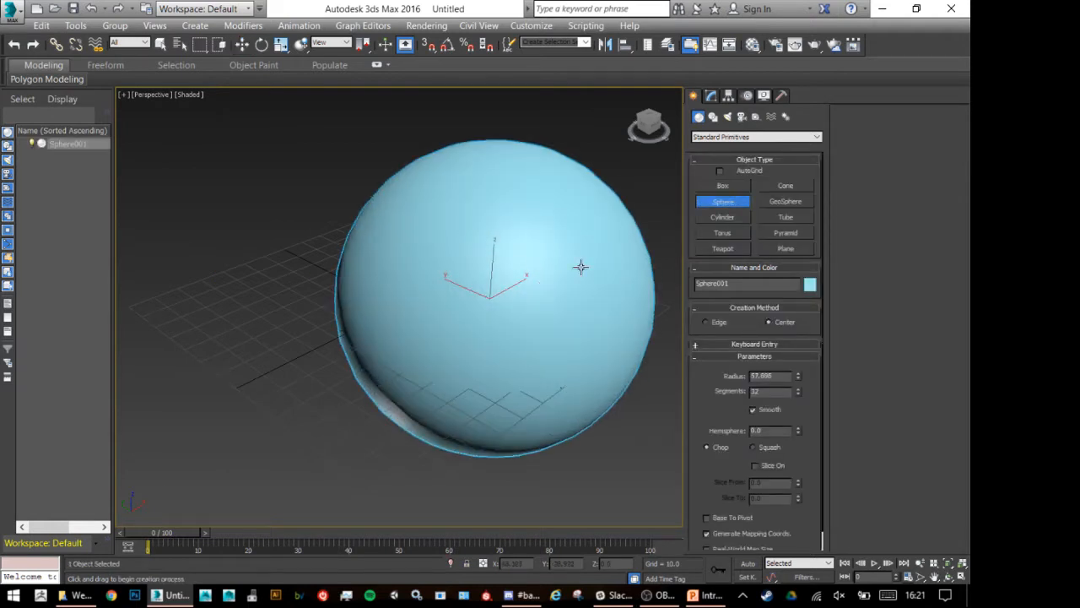
click(726, 219)
drag(218, 313, 253, 347)
click(252, 207)
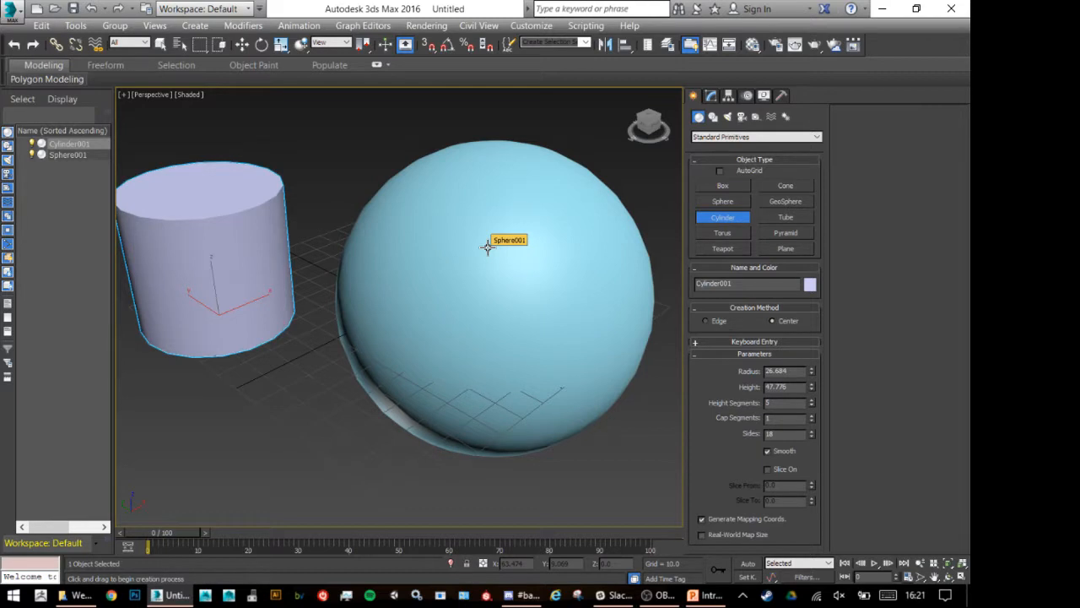
Turn on Edged Faces for the shaded Perspective view and delete the cylinder.
click(190, 95)
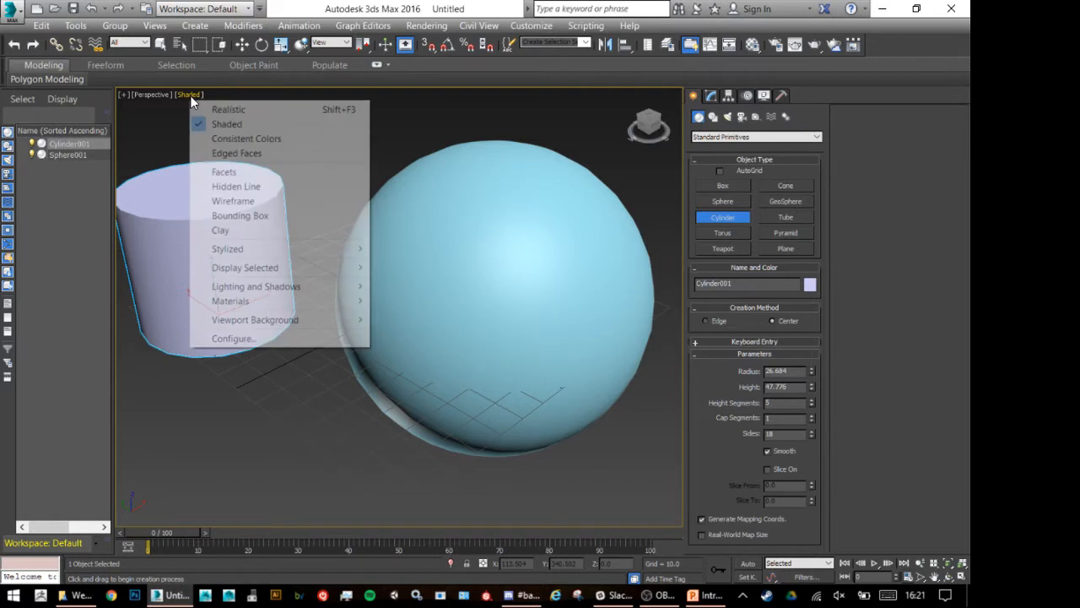
click(249, 154)
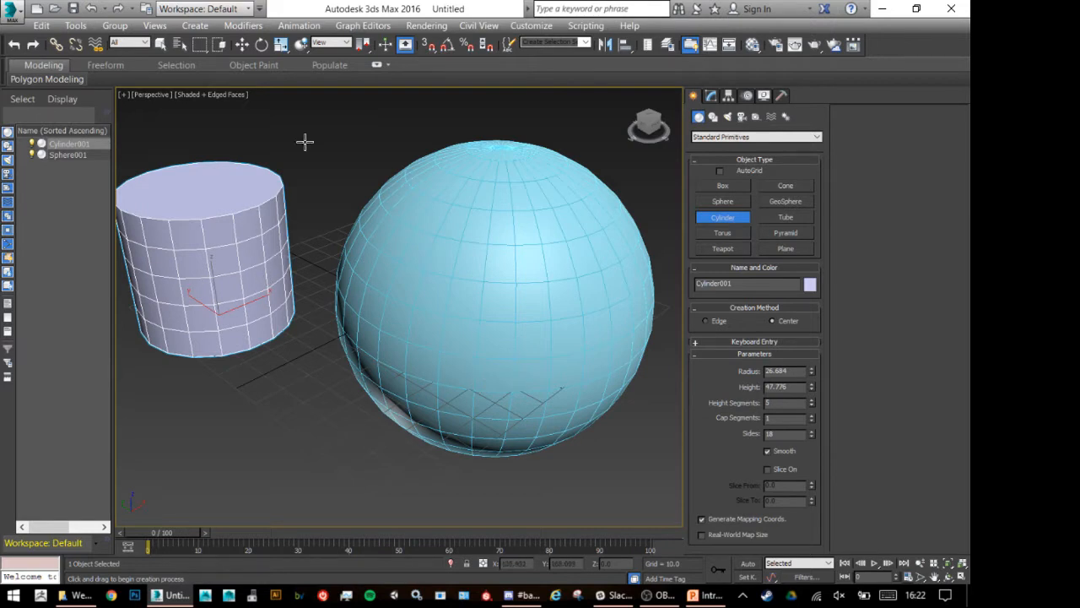
key(w)
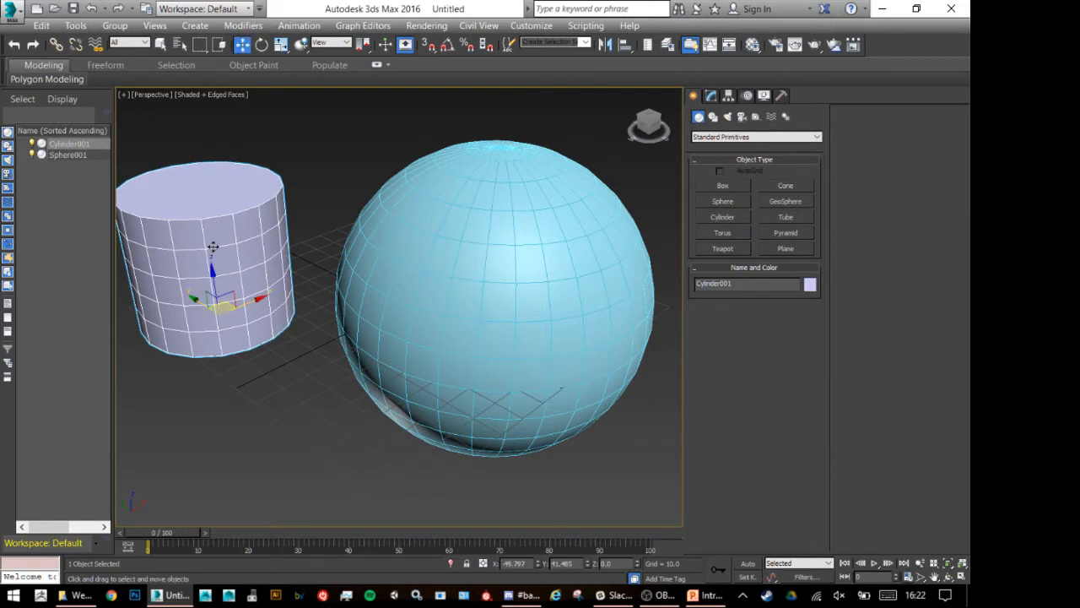
key(Delete)
Move the sphere across the ground plane to about X 16.6, Y -2.8.
click(481, 285)
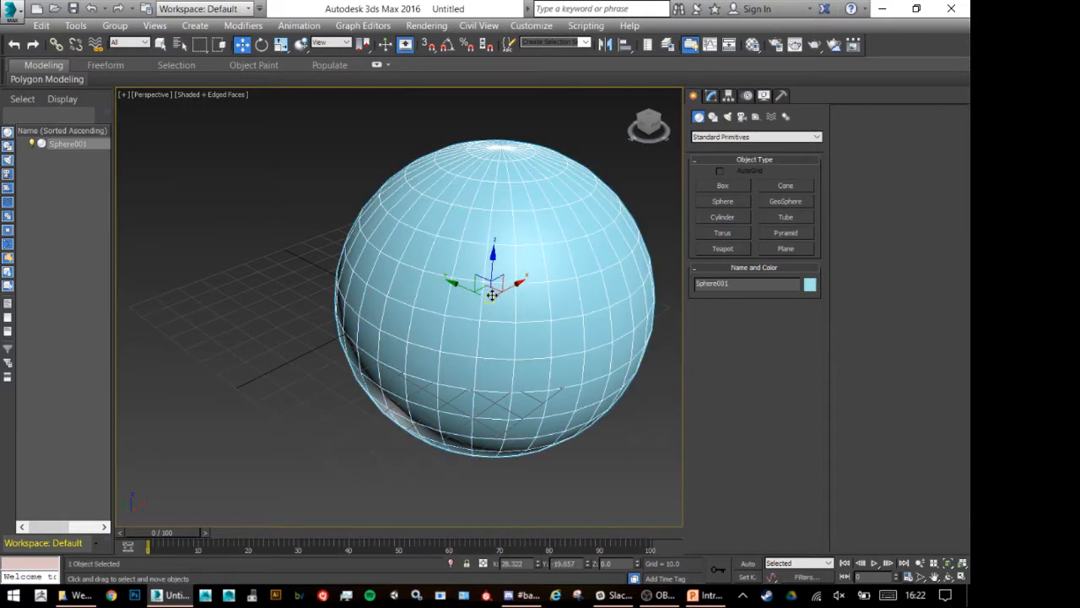
mouse_move(434, 244)
alt+middle_down()
mouse_move(442, 261)
mouse_move(444, 237)
alt+middle_up()
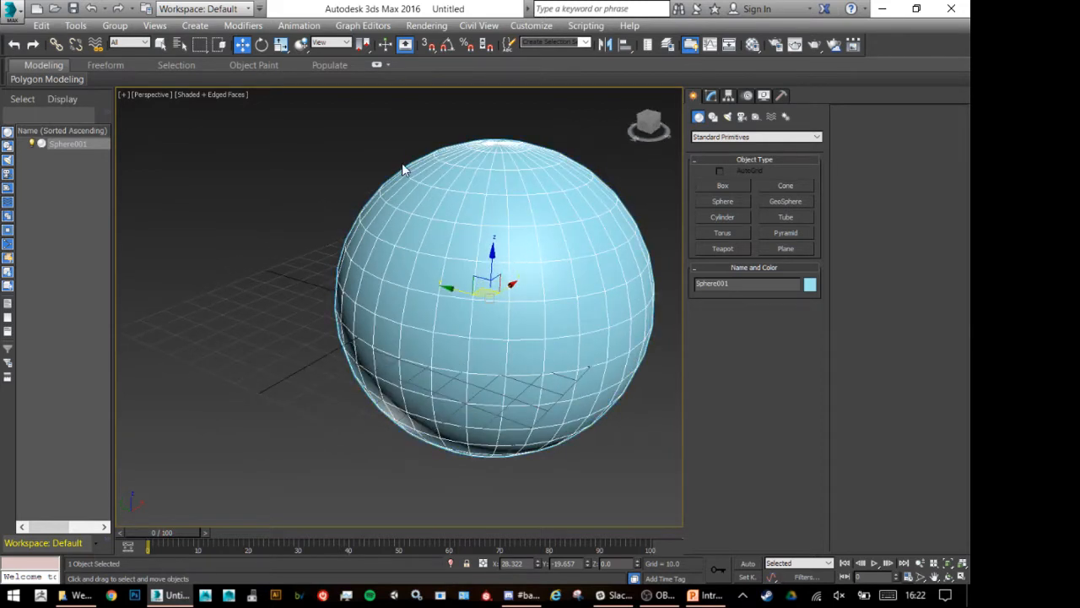
mouse_move(456, 220)
middle_down()
mouse_move(369, 222)
mouse_move(414, 195)
mouse_move(257, 204)
mouse_move(495, 202)
mouse_move(166, 232)
mouse_move(439, 212)
middle_up()
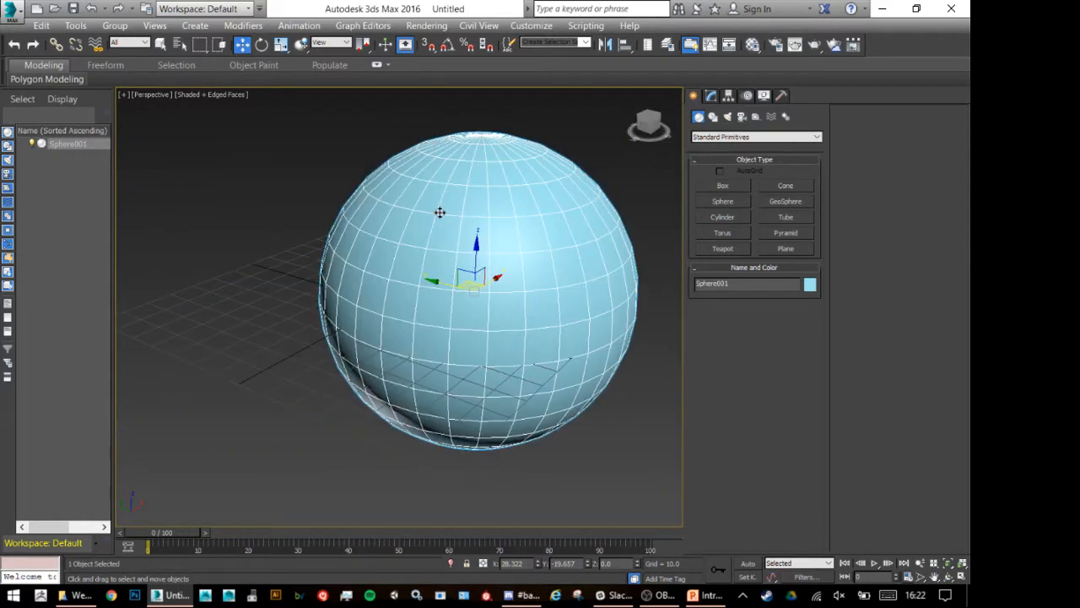
alt+middle_drag(381, 256, 398, 276)
scroll(449, 282, down, 5)
scroll(449, 282, up, 6)
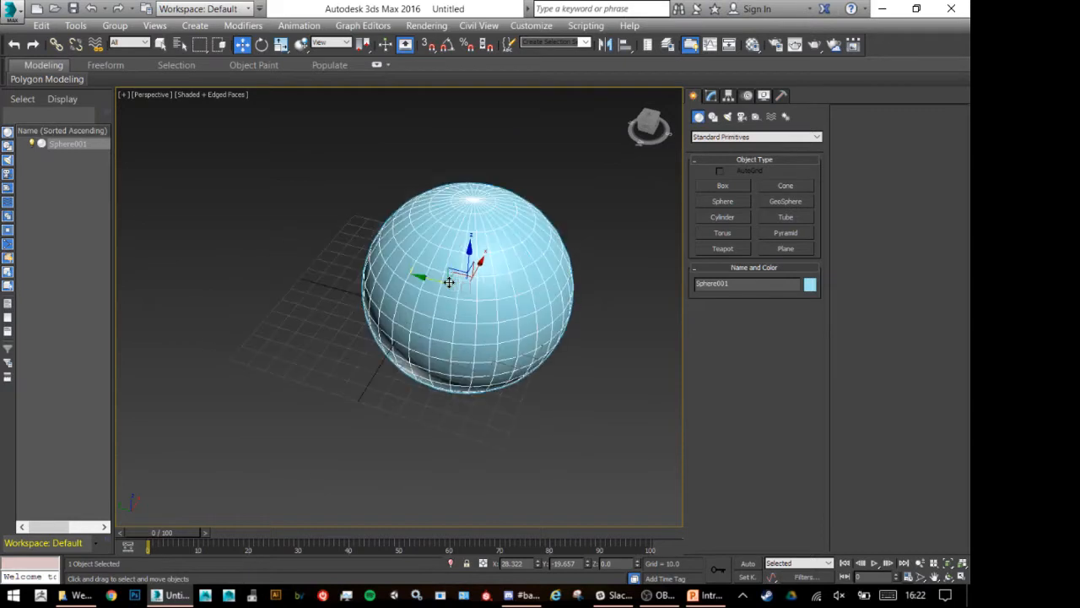
scroll(448, 280, down, 2)
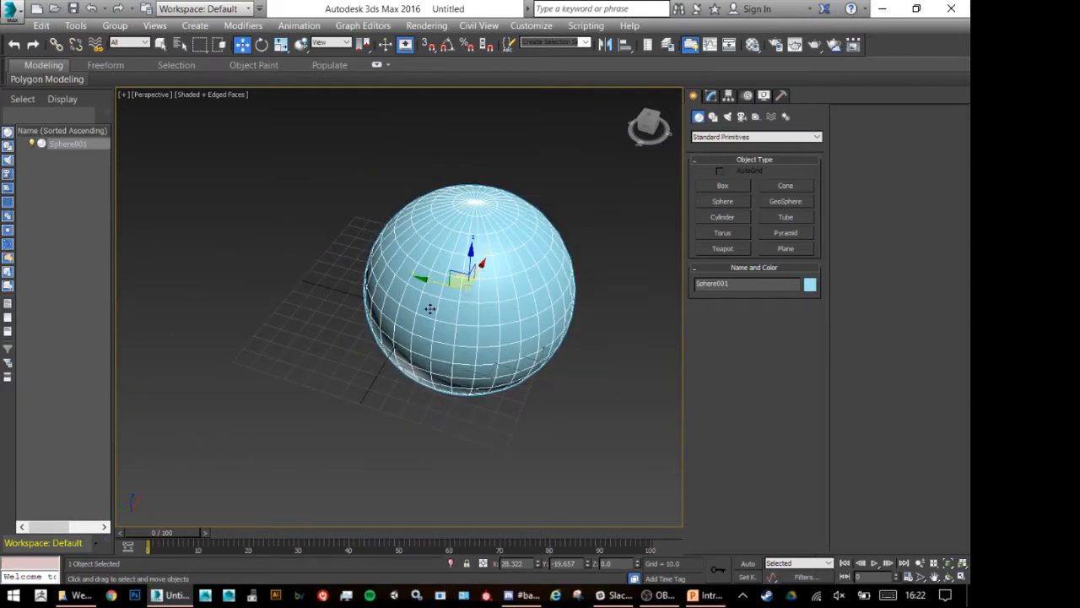
drag(454, 279, 419, 281)
alt+middle_drag(475, 362, 448, 352)
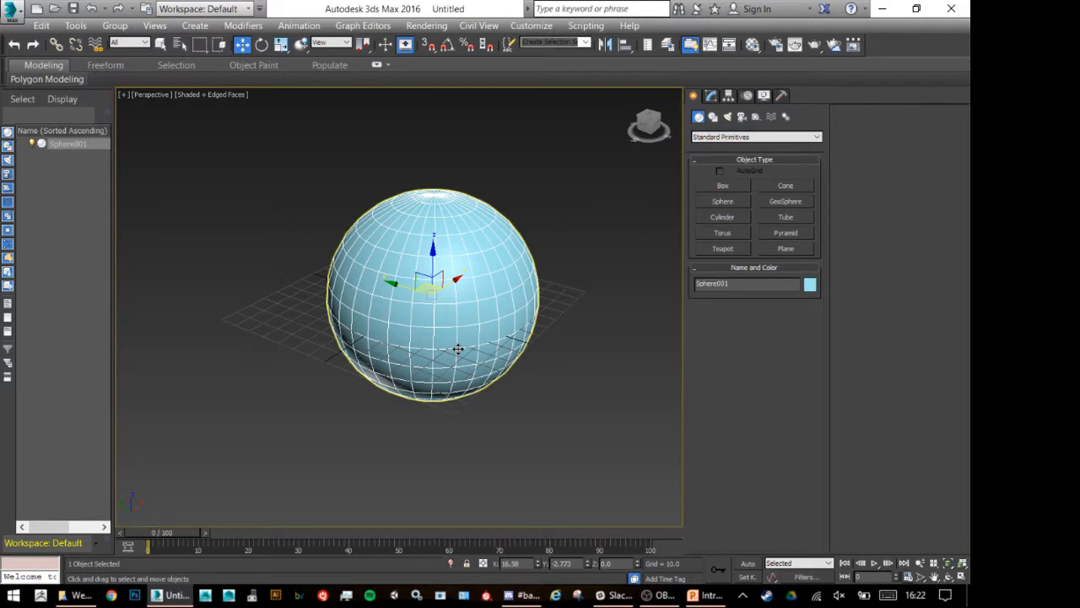
Practise deselecting and reselecting the sphere, and leave nothing selected.
click(554, 211)
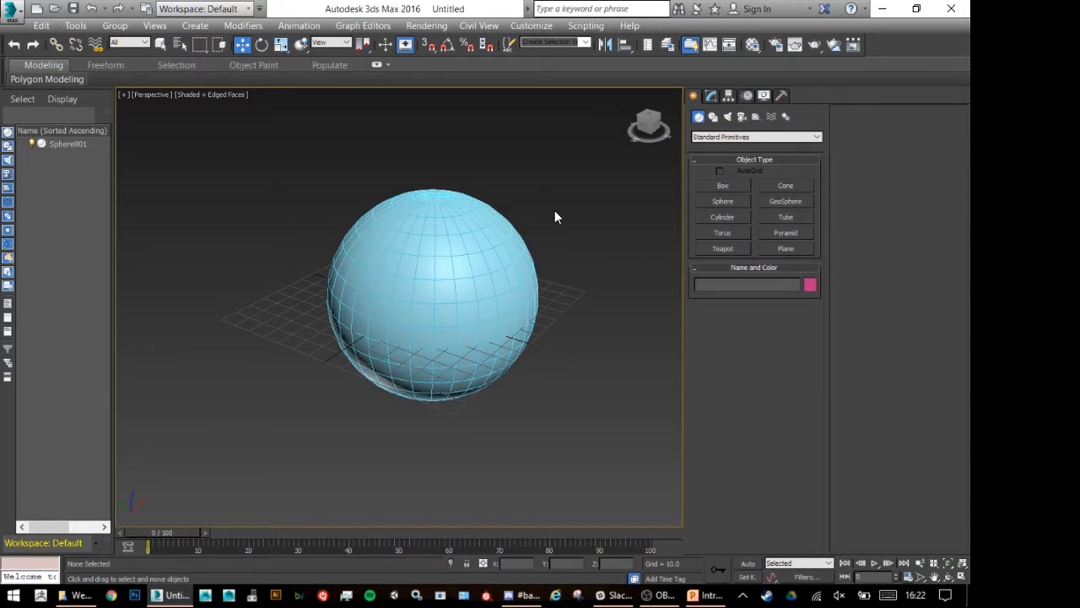
click(473, 288)
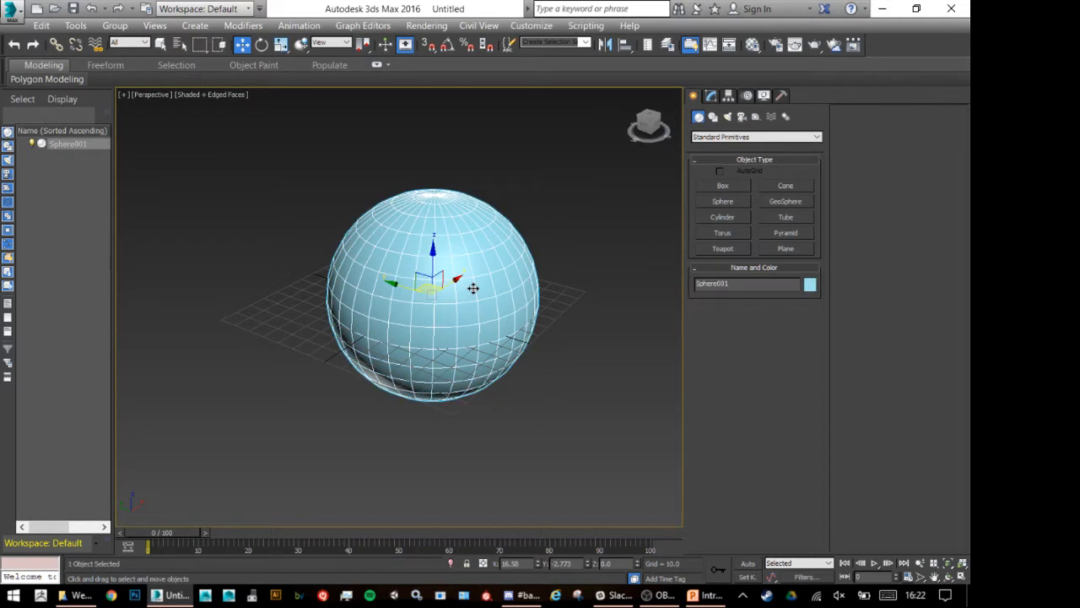
click(78, 188)
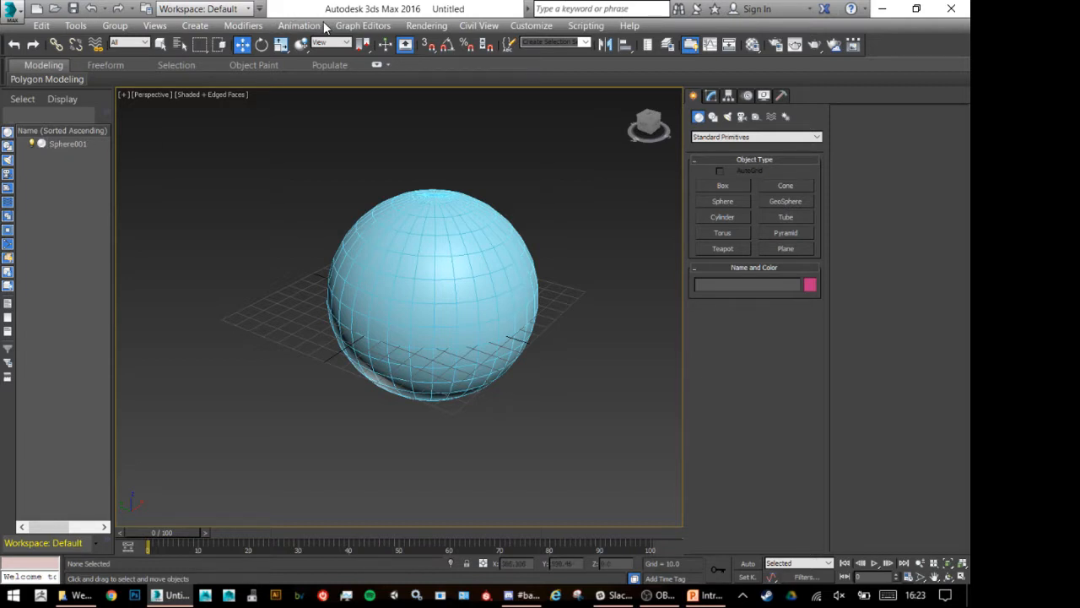
click(515, 25)
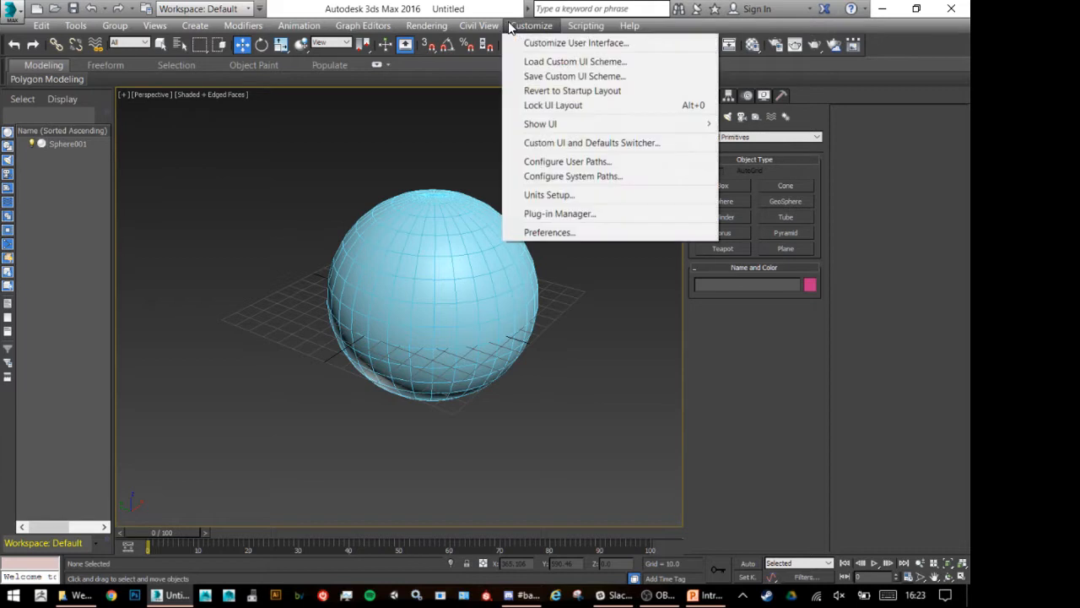
mouse_move(555, 127)
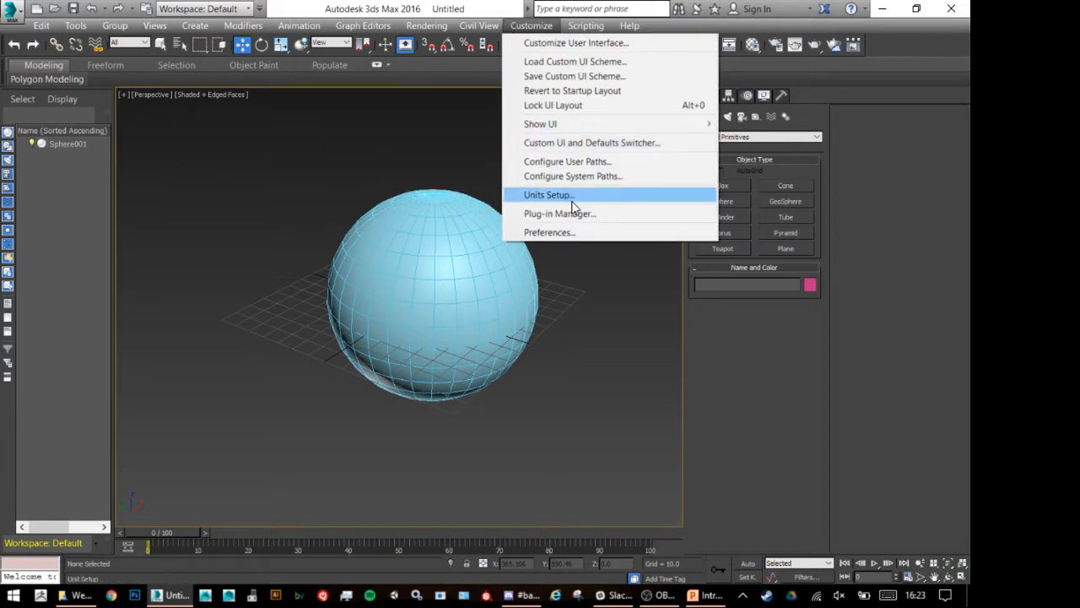
click(543, 28)
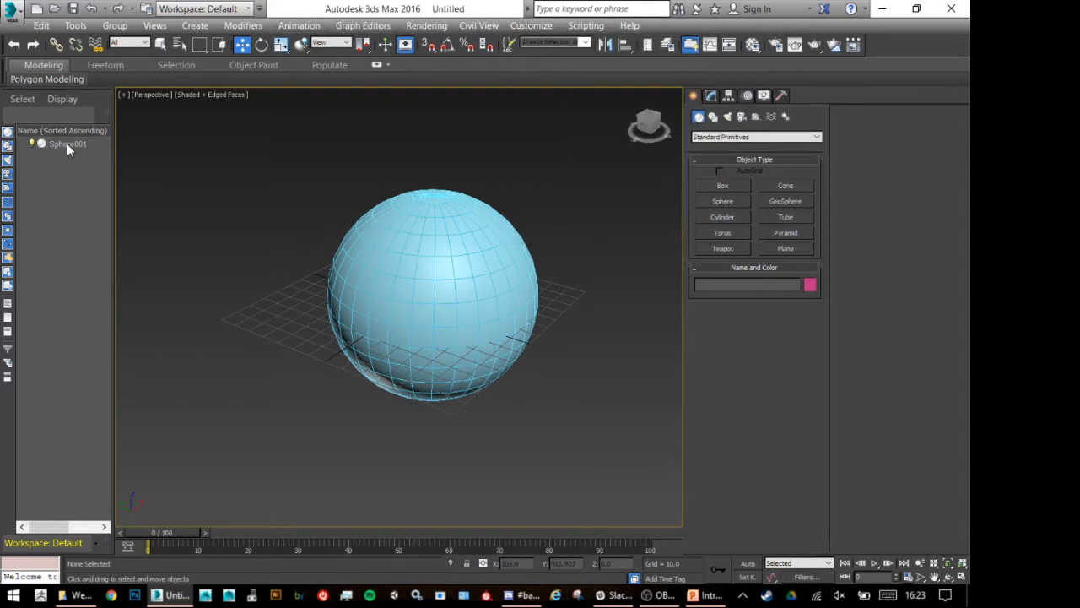
Select the sphere and, in its creation parameters, enlarge the radius to about 67.5 and reduce the segments to 17.
click(67, 143)
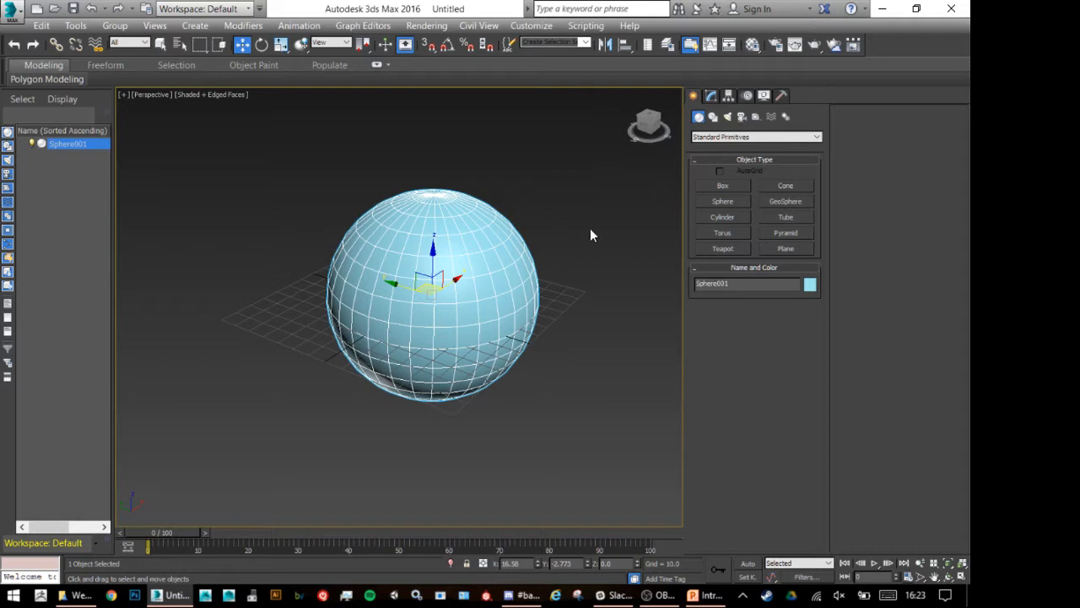
click(709, 96)
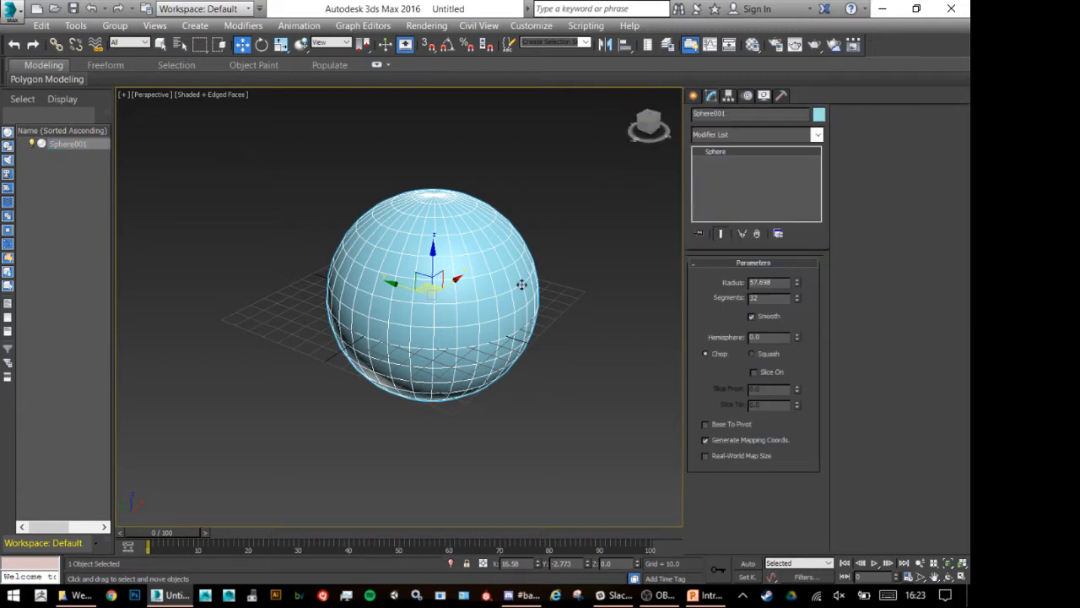
click(274, 193)
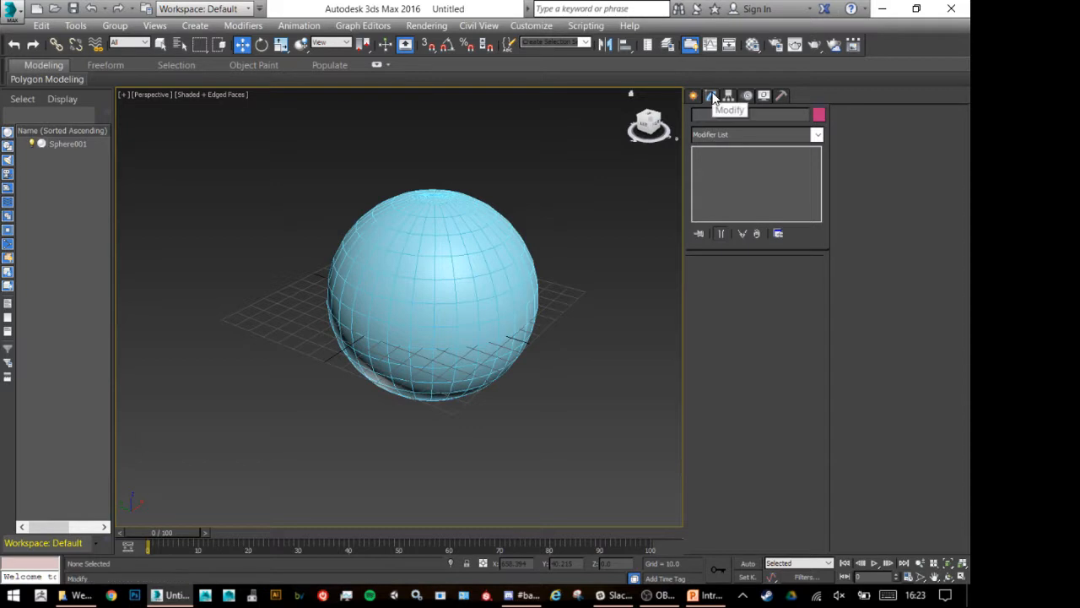
click(451, 296)
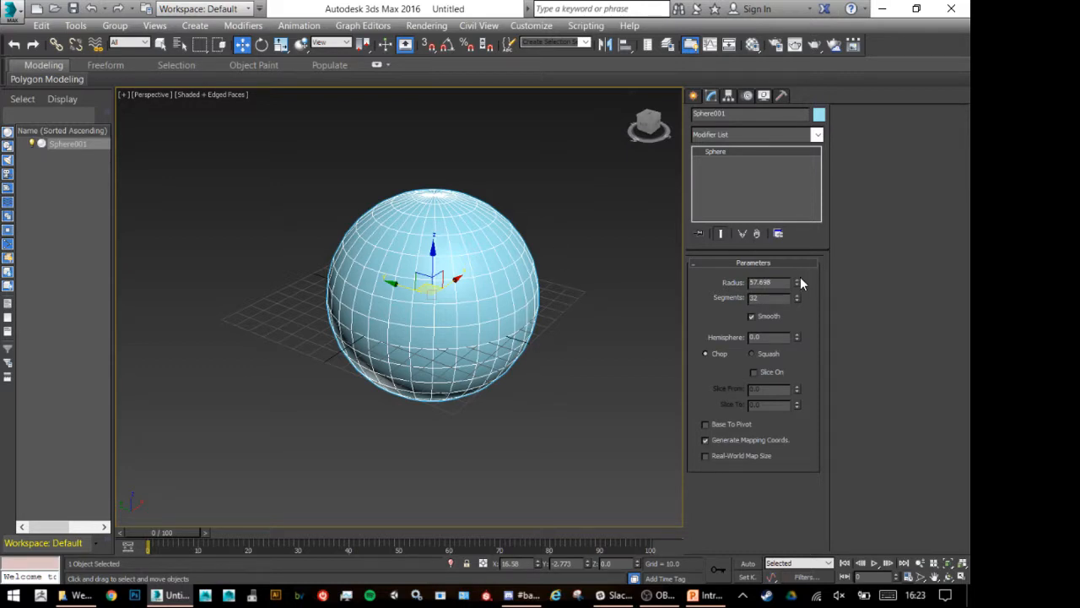
mouse_move(797, 287)
mouse_down()
mouse_move(796, 262)
mouse_move(797, 306)
mouse_move(784, 277)
mouse_move(808, 294)
mouse_move(796, 299)
mouse_move(796, 262)
mouse_move(798, 318)
mouse_move(799, 299)
mouse_up()
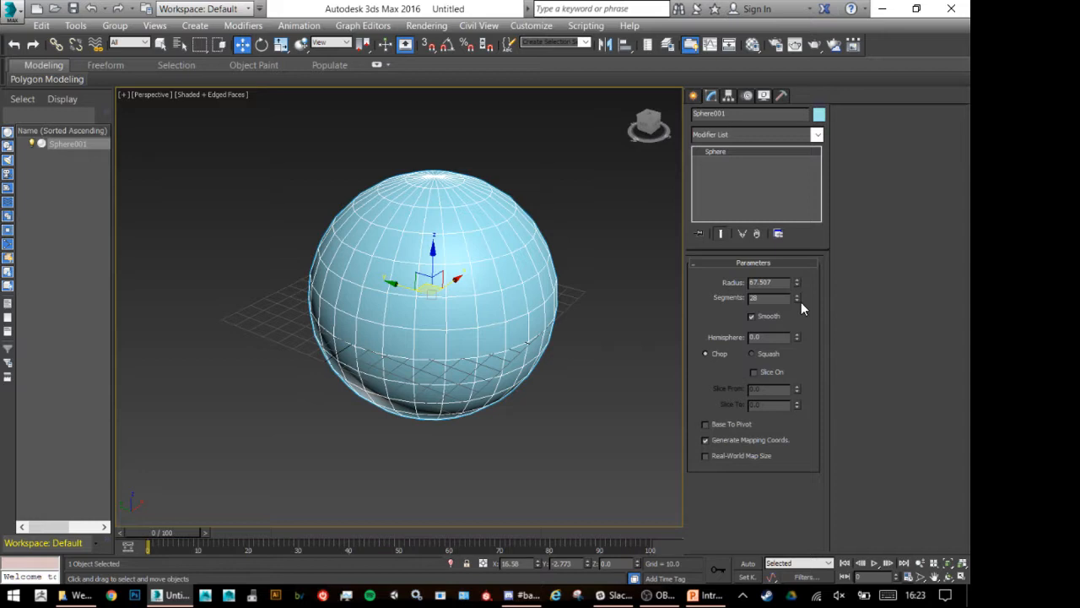
drag(797, 304, 794, 299)
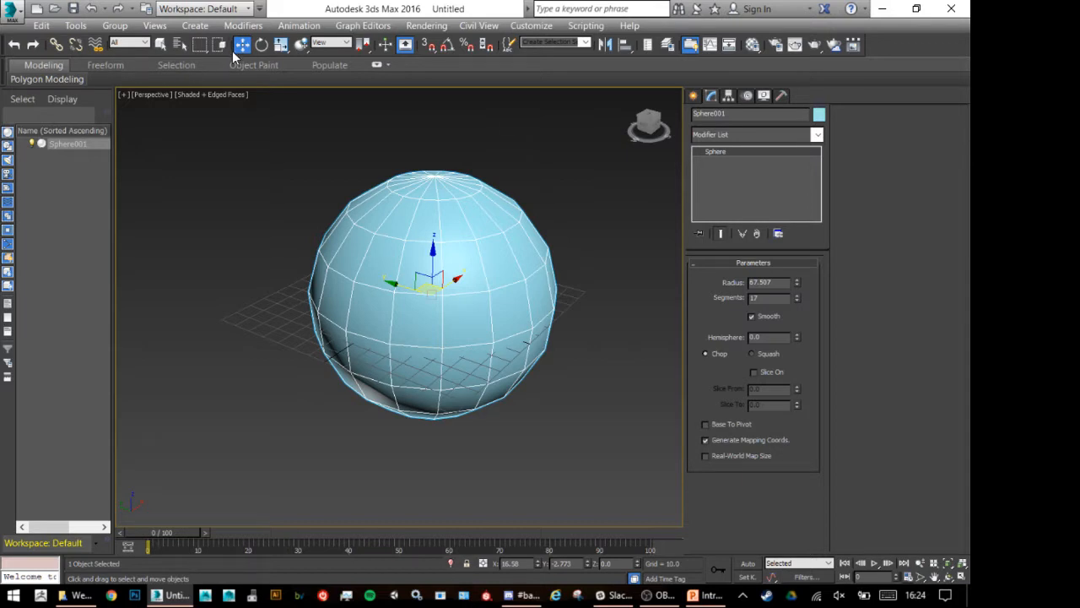
Activate the Rotate and Scale tools in turn and return to the Move tool.
click(262, 46)
click(278, 49)
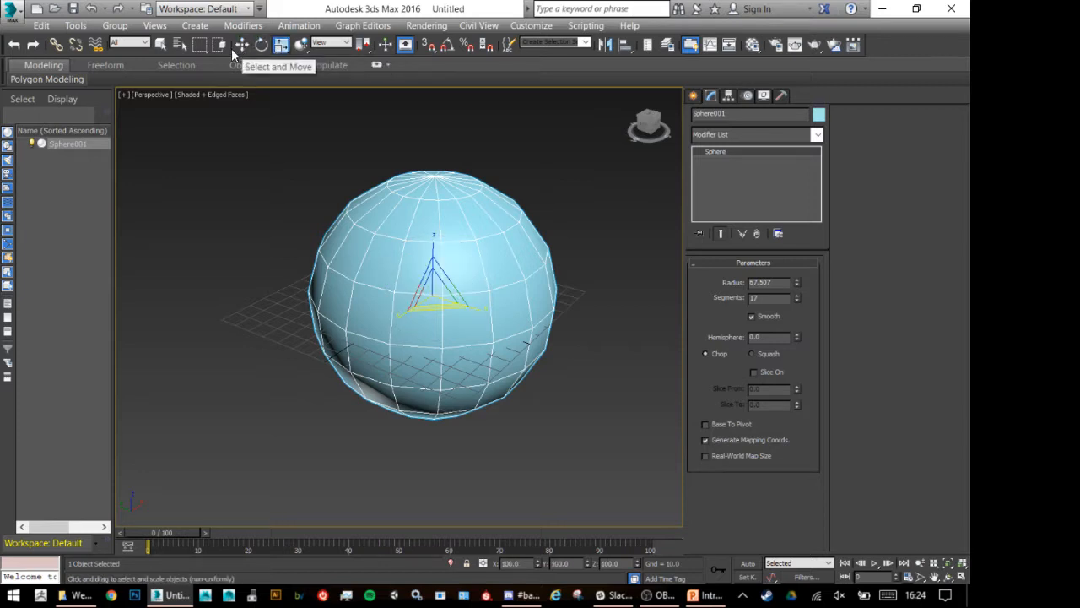
click(242, 47)
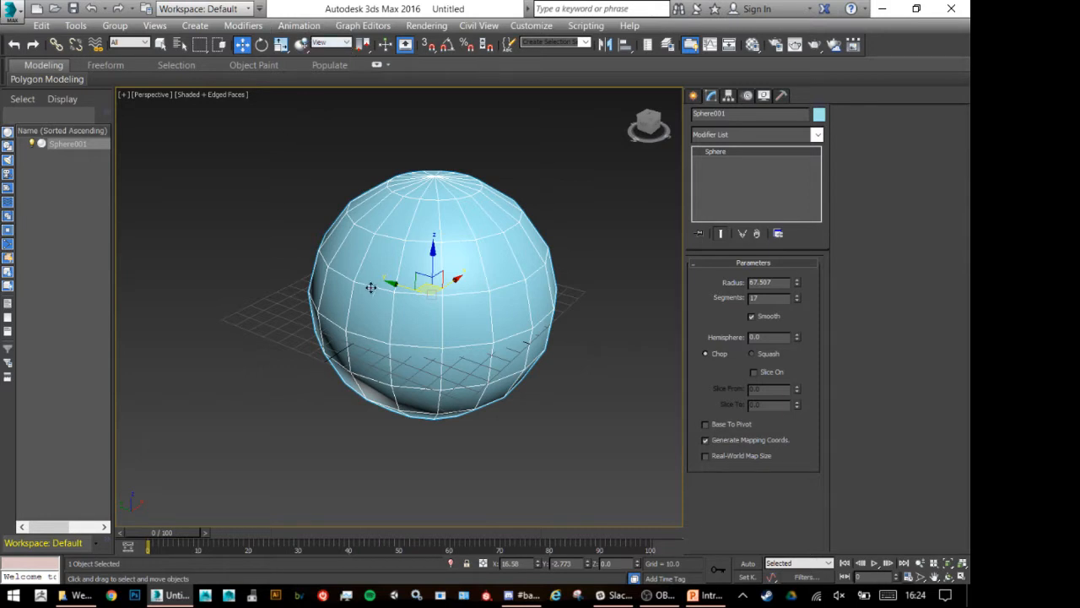
Move the sphere along the Y axis to about Y 2.7.
alt+middle_drag(347, 305, 372, 302)
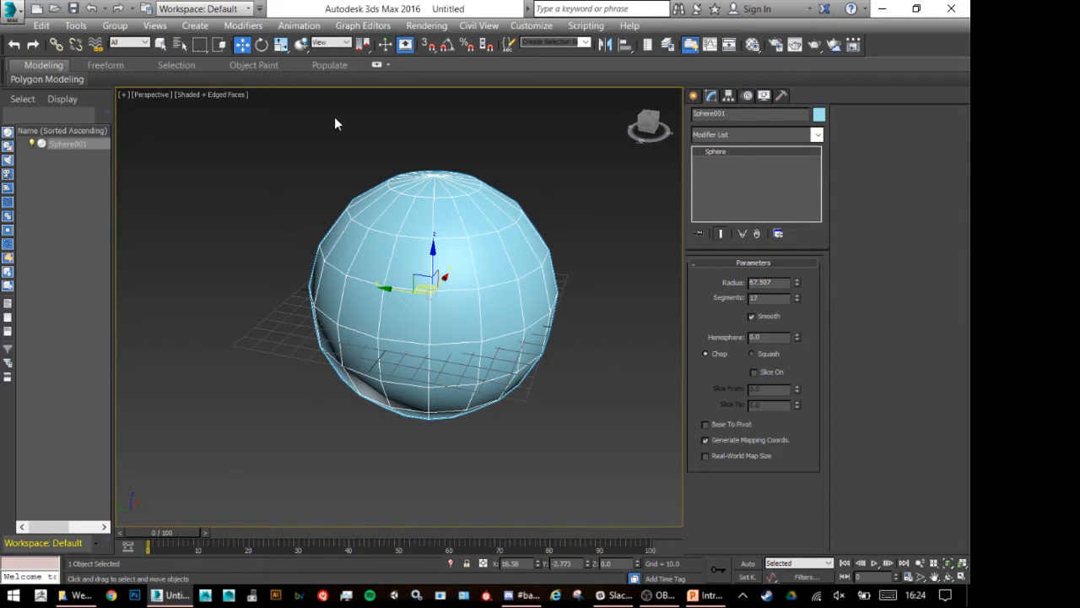
alt+middle_drag(459, 338, 417, 347)
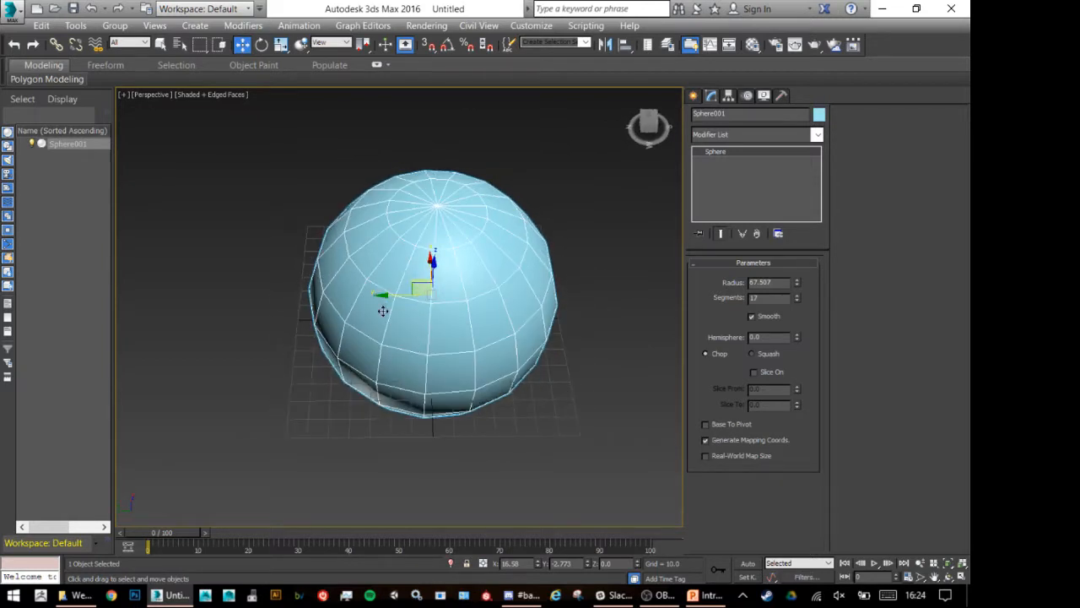
scroll(384, 300, up, 3)
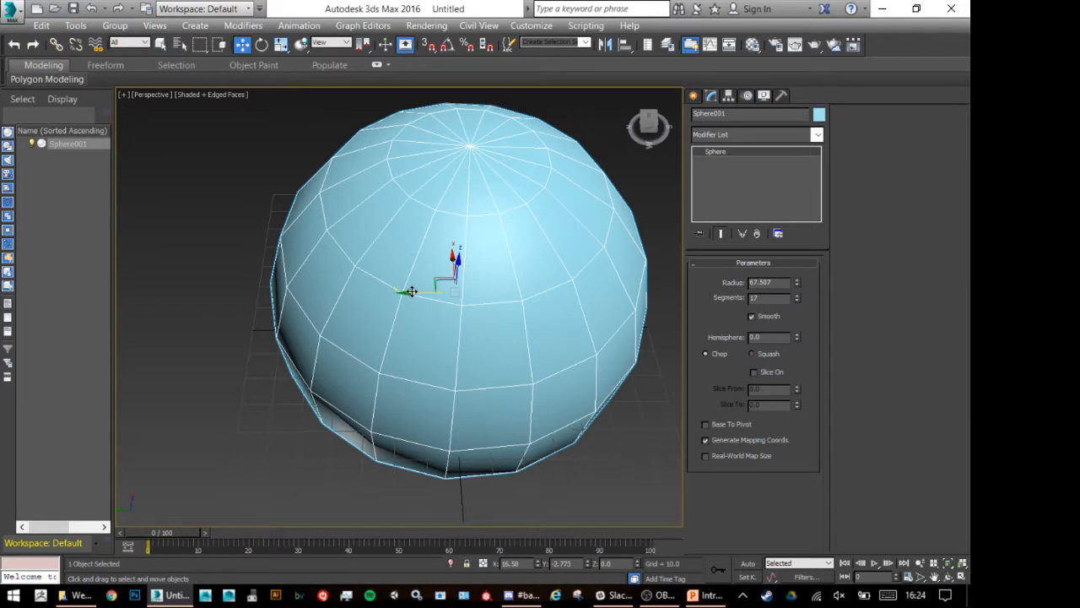
drag(411, 291, 396, 275)
Move the sphere in the XZ plane to about X 43.5, Z 14.8.
alt+middle_drag(429, 313, 520, 281)
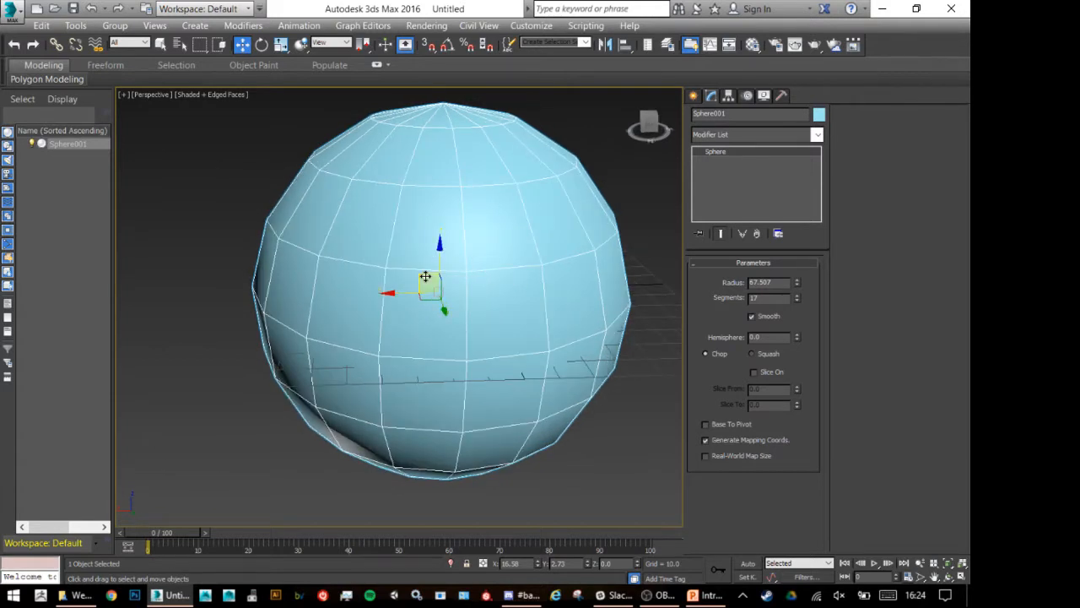
drag(425, 276, 352, 245)
click(540, 405)
click(398, 288)
alt+middle_drag(398, 288, 396, 259)
drag(364, 256, 404, 266)
Deselect the sphere and select it again in the Perspective view.
scroll(403, 267, down, 5)
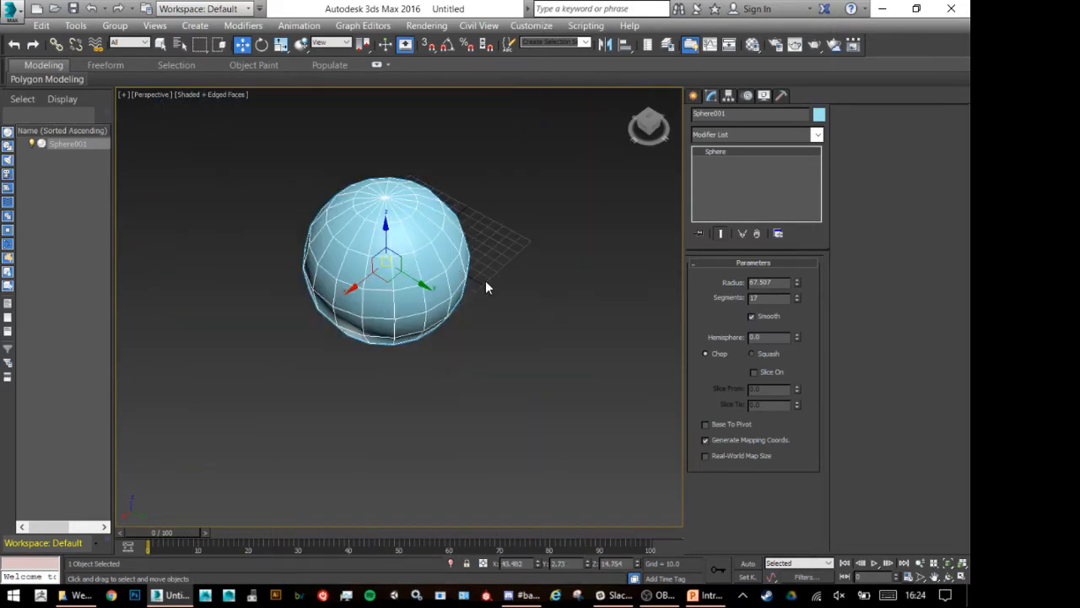
scroll(464, 281, up, 4)
mouse_move(508, 284)
middle_down()
mouse_move(379, 270)
mouse_move(515, 286)
middle_up()
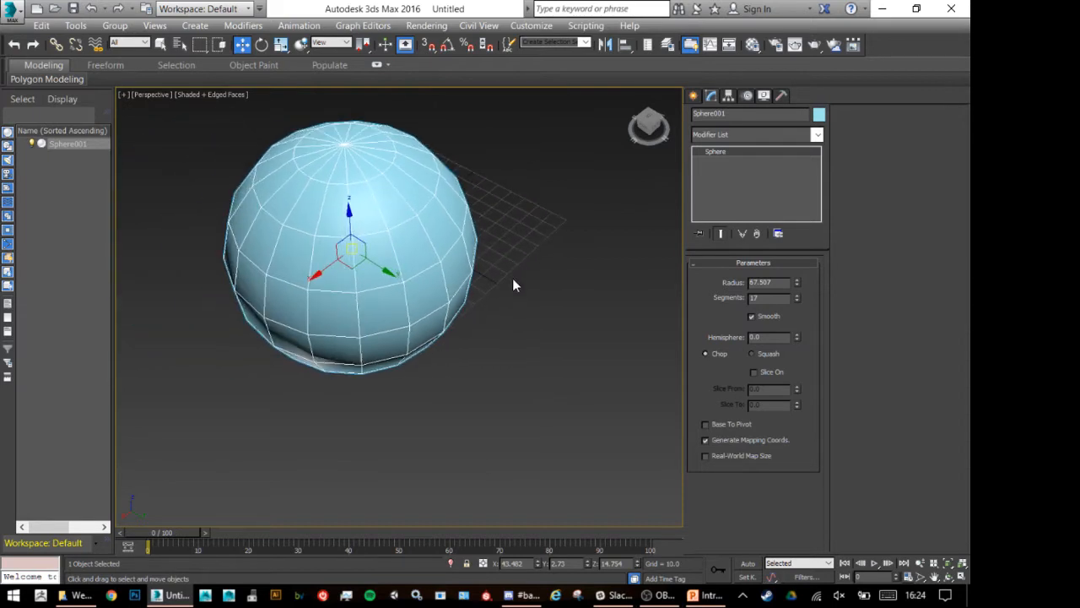
click(509, 287)
scroll(508, 287, up, 3)
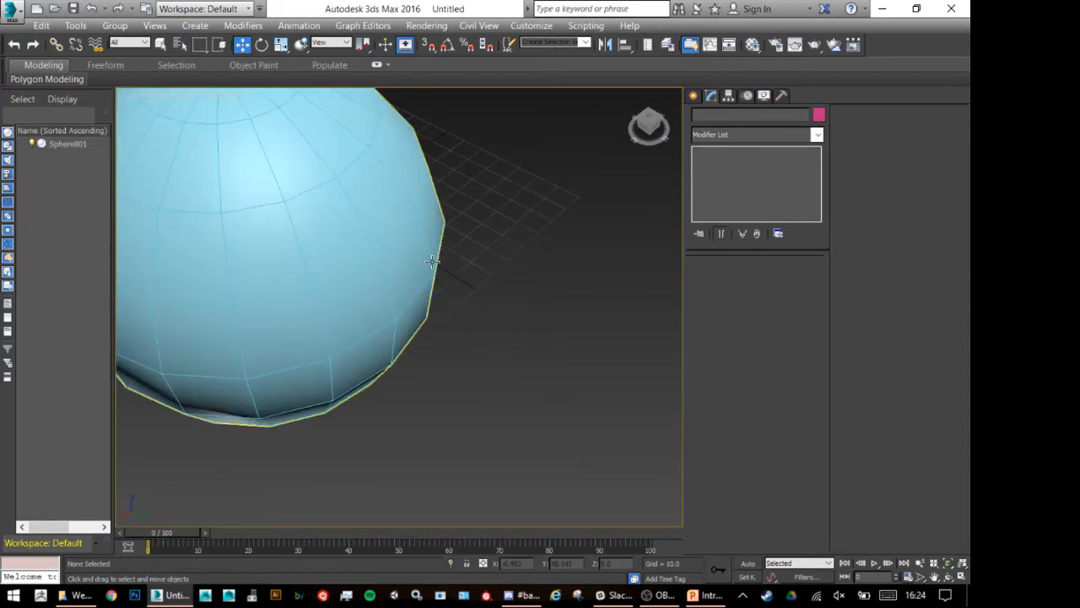
click(410, 277)
scroll(406, 279, down, 4)
alt+middle_drag(407, 279, 418, 330)
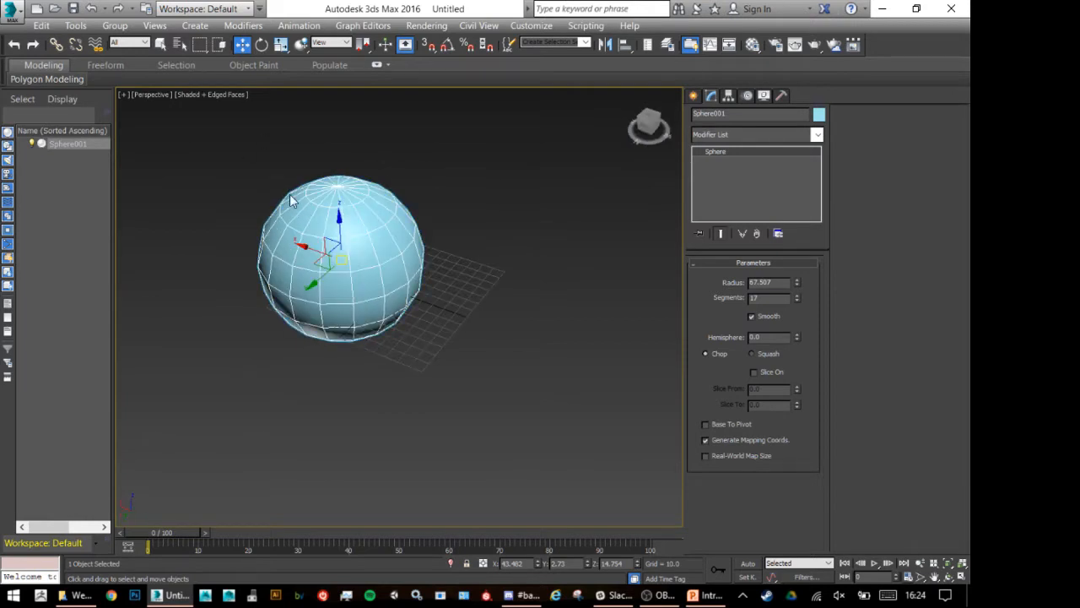
Try rotating the sphere with the Rotate tool and undo the rotation.
key(e)
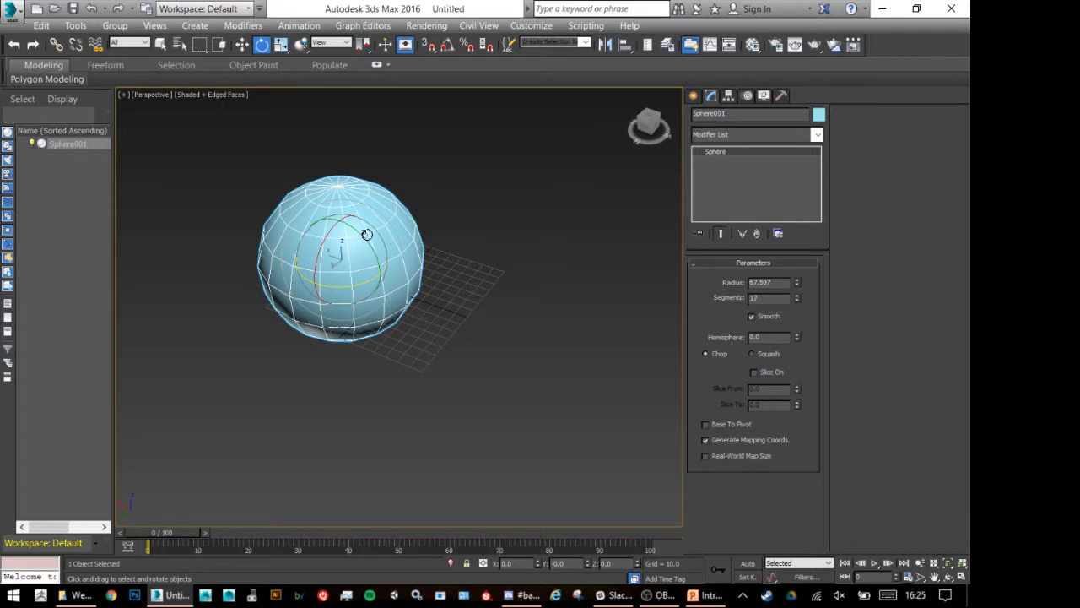
drag(362, 239, 366, 216)
key(ctrl+z)
key(ctrl+z)
key(ctrl+z)
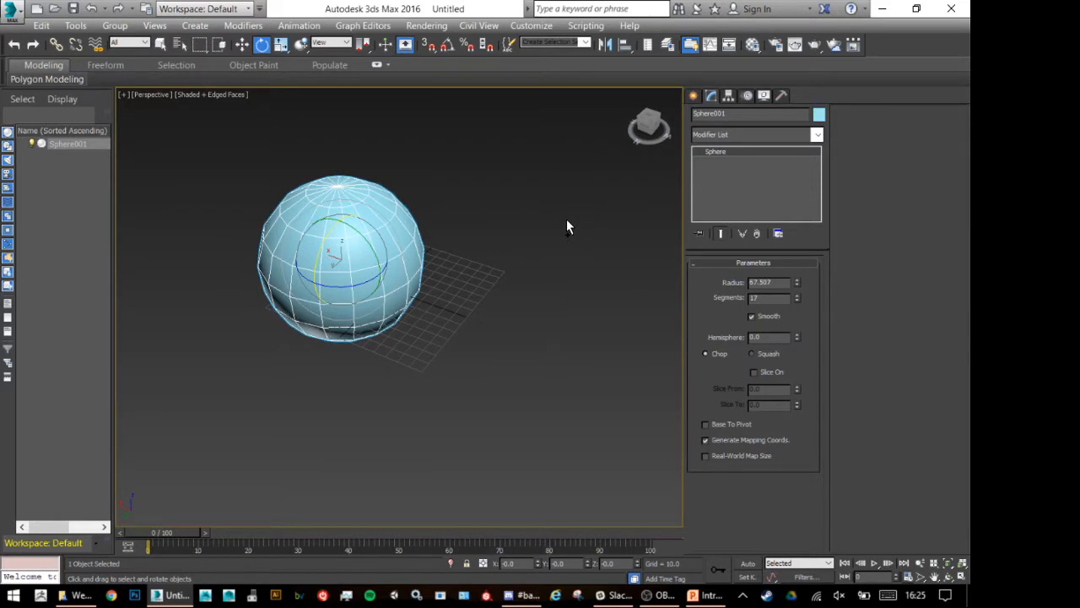
Try scaling the sphere along the X axis and in the XY plane, undoing each stretch.
key(r)
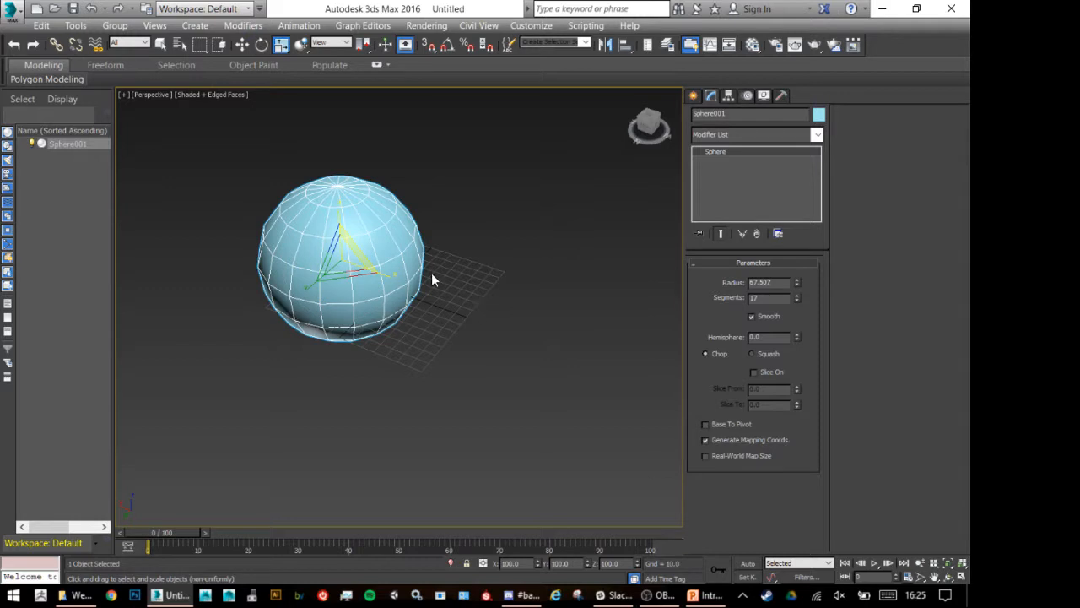
drag(389, 278, 420, 300)
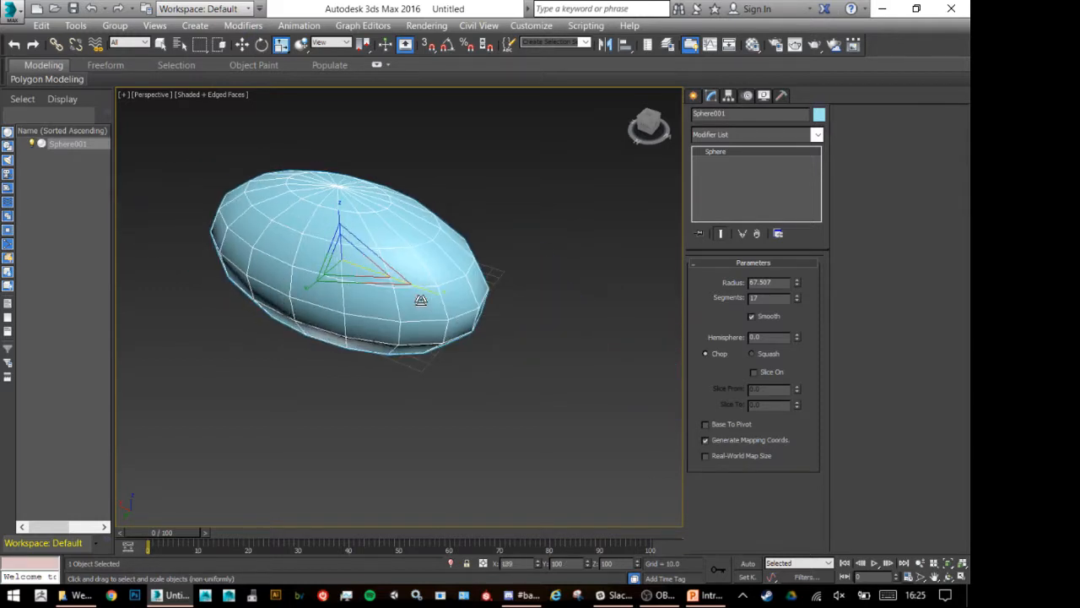
key(ctrl+z)
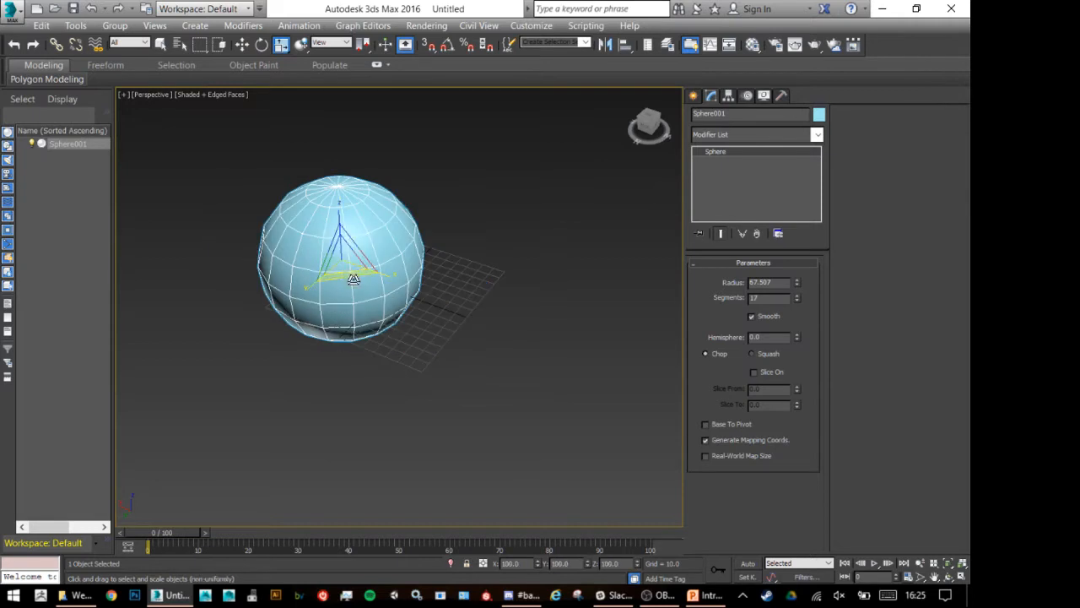
drag(354, 280, 352, 323)
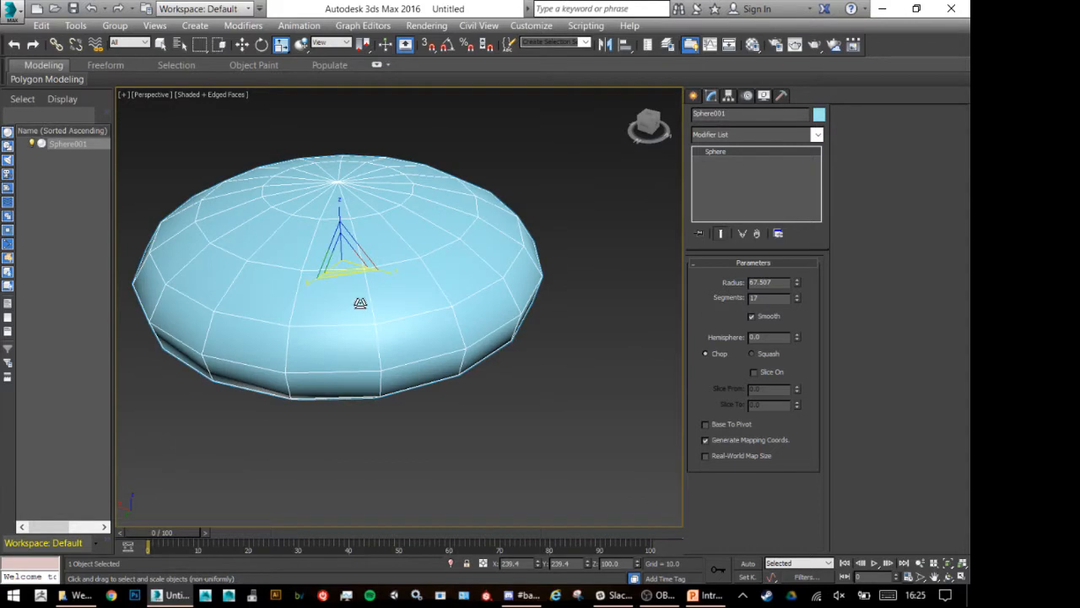
key(ctrl+z)
Scale the sphere uniformly to about 58% and move it along the X axis to about X 11.7.
drag(344, 255, 328, 300)
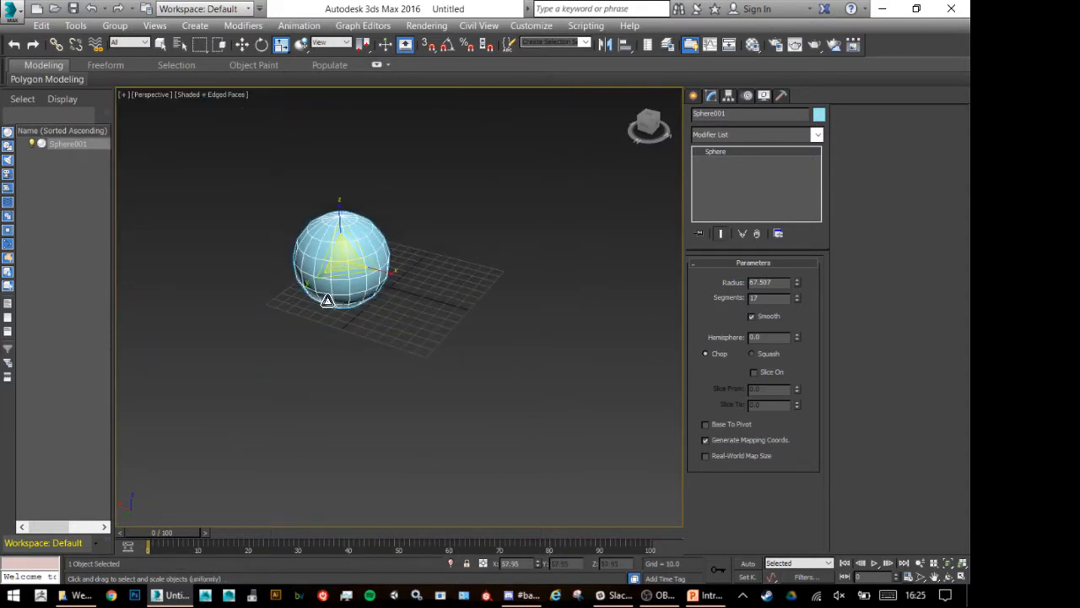
key(w)
drag(341, 259, 342, 267)
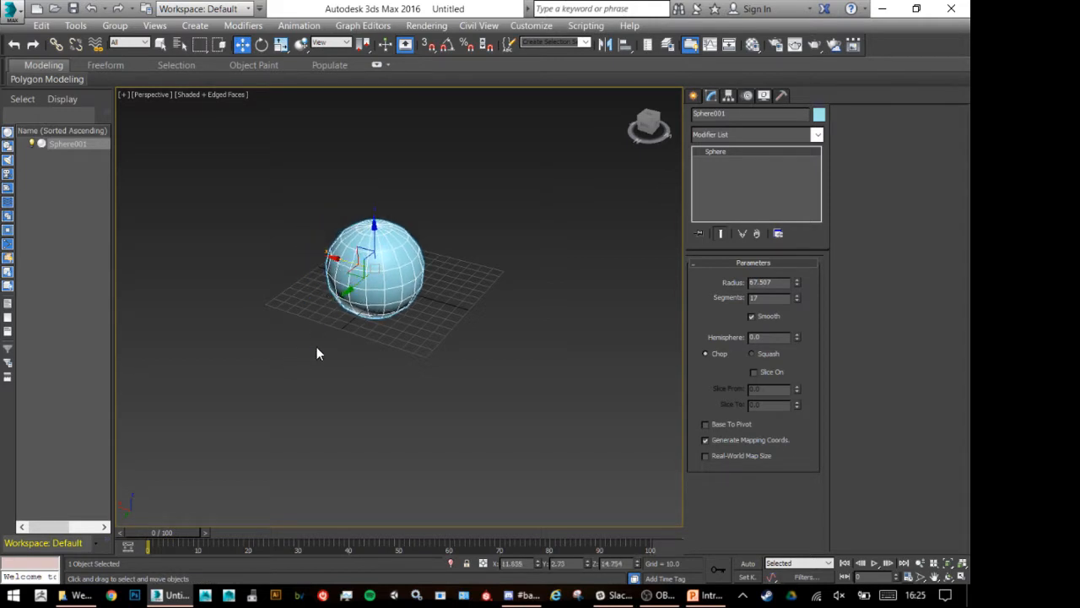
alt+middle_drag(294, 360, 386, 309)
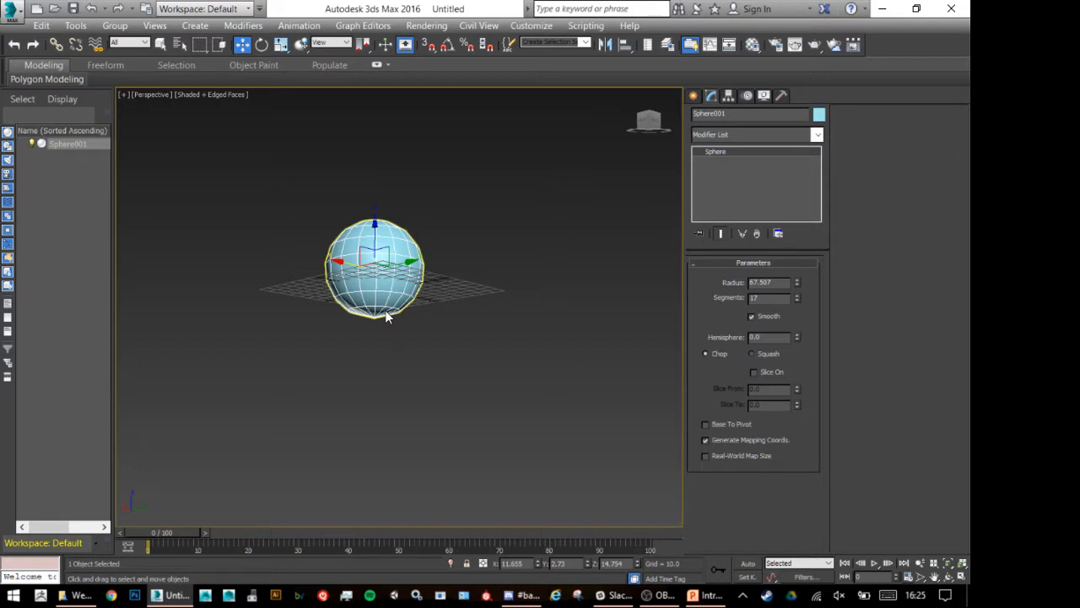
Switch to Discord, post "I can go over it again at a different stage" in baz-asset-design-channel, and return to 3ds Max.
click(524, 595)
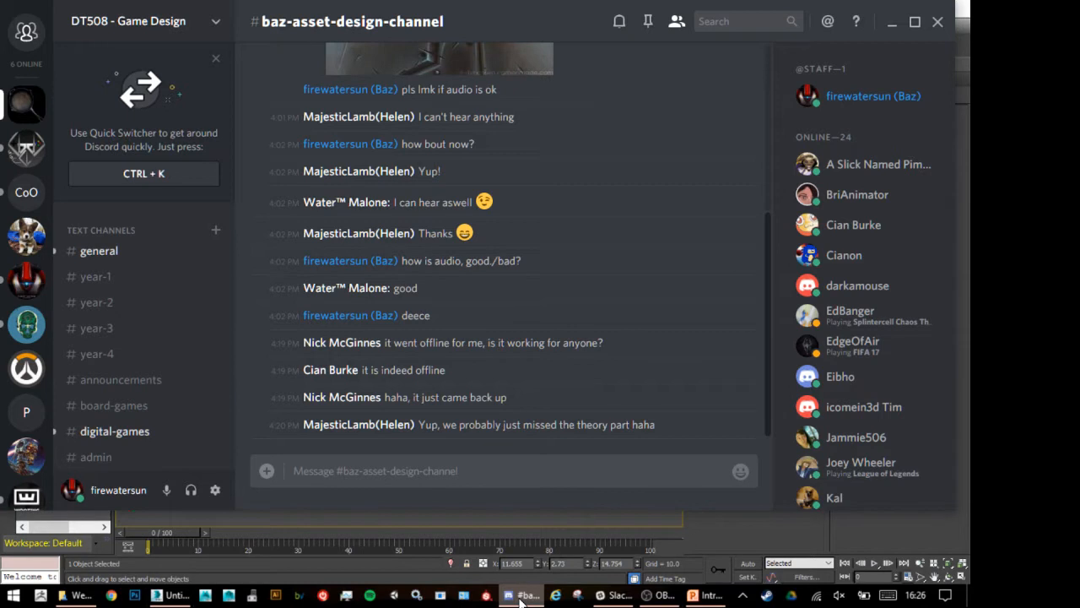
text(I can go ov)
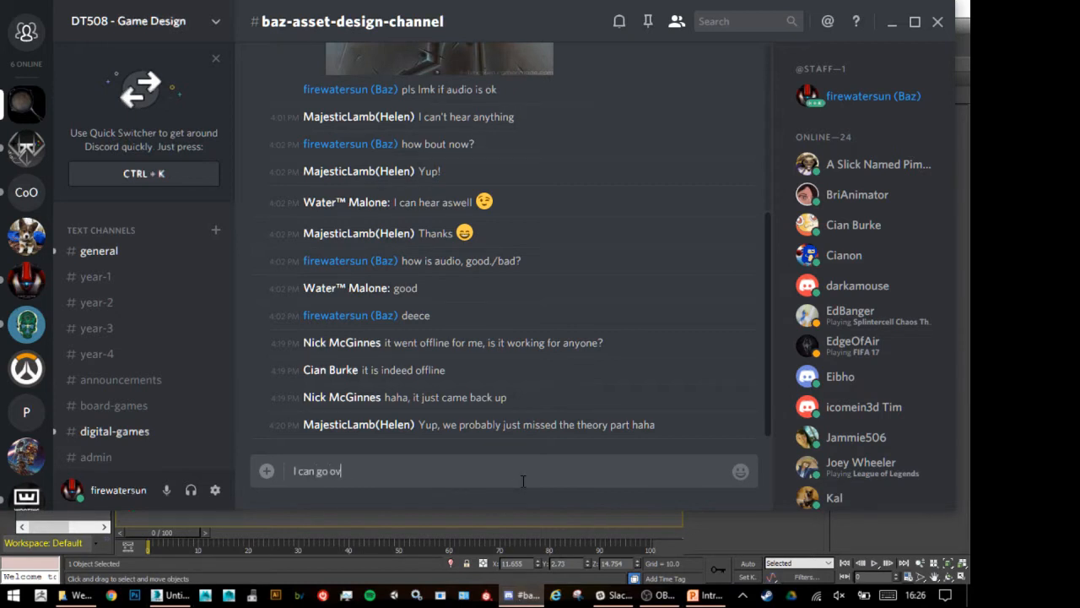
text(er it again at a different stage)
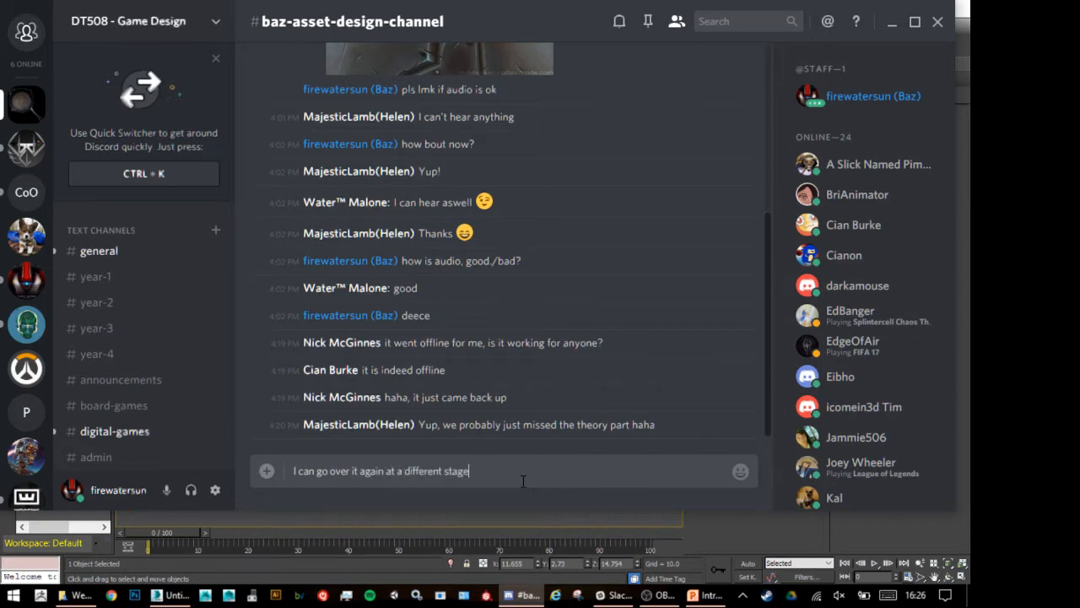
key(Return)
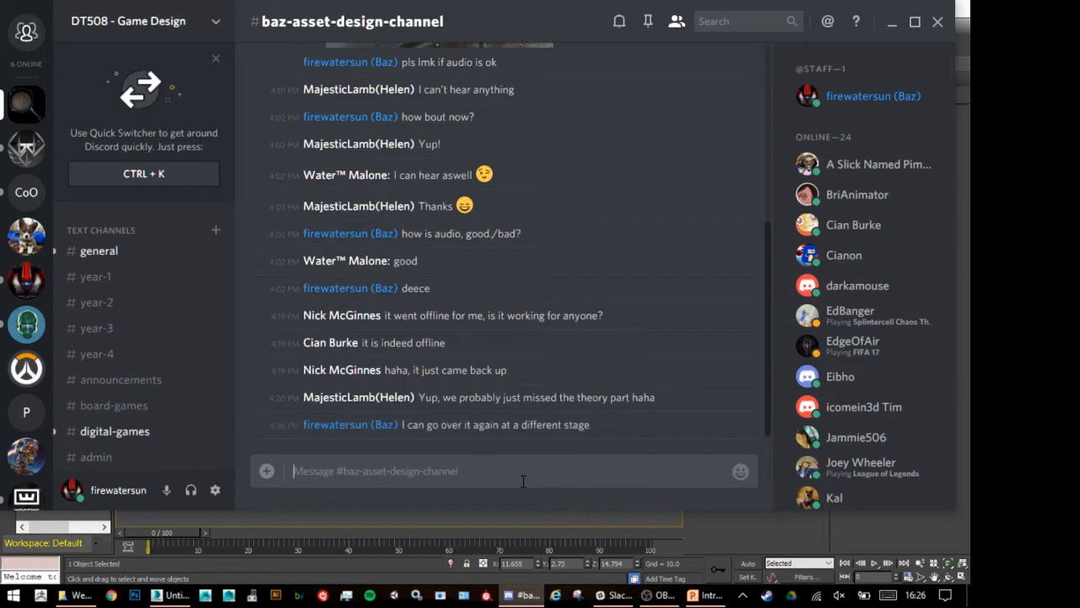
click(891, 23)
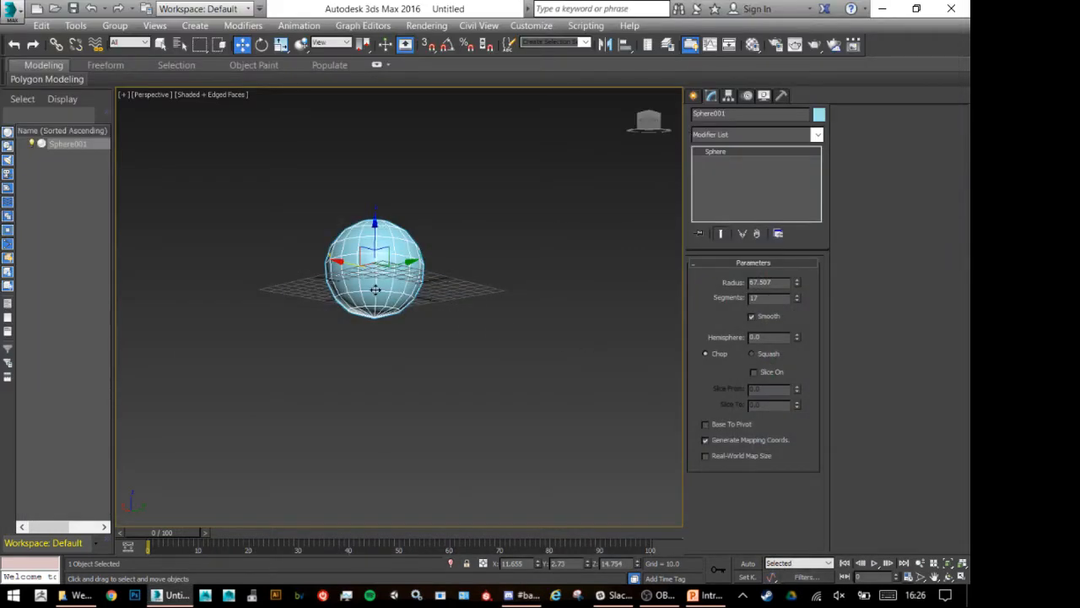
alt+middle_drag(581, 343, 445, 330)
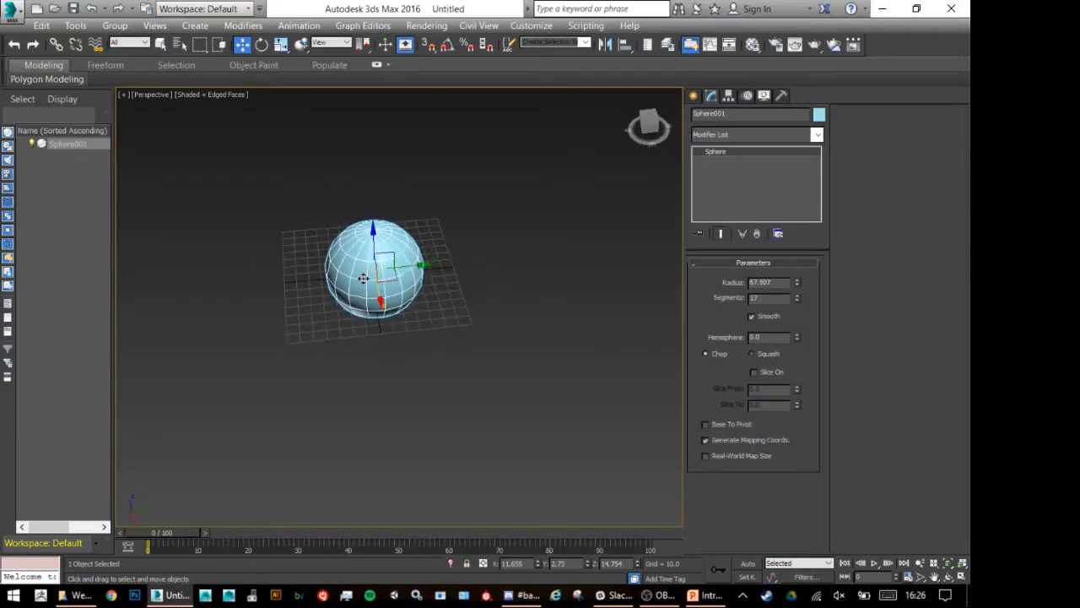
scroll(365, 279, up, 6)
alt+middle_drag(322, 252, 431, 217)
middle_drag(354, 201, 503, 257)
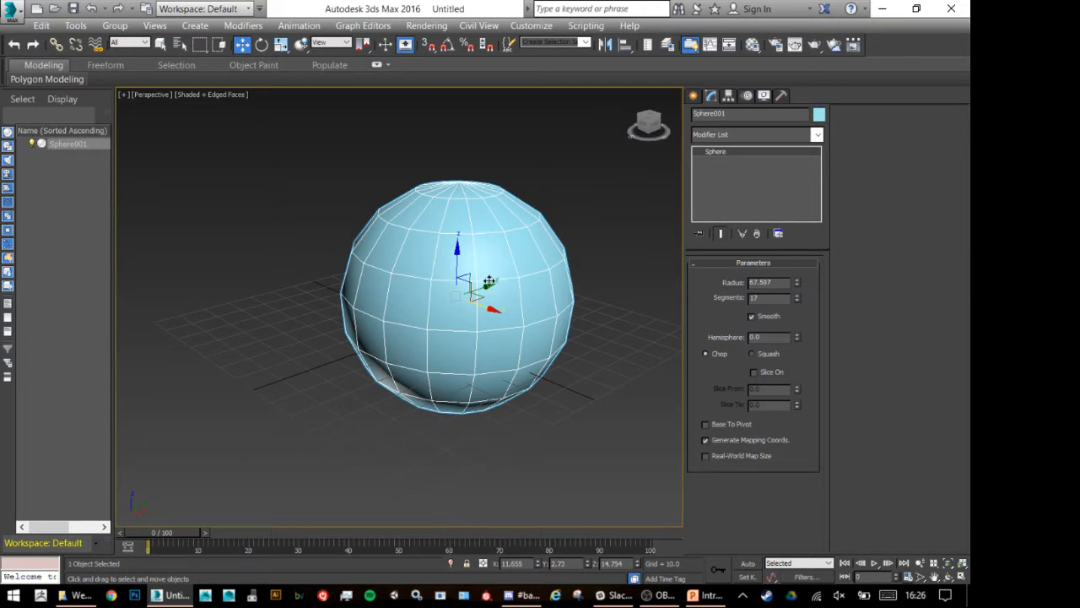
Try squashing the sphere with the Scale tool along the Z axis and along the X axis, undoing each change.
key(r)
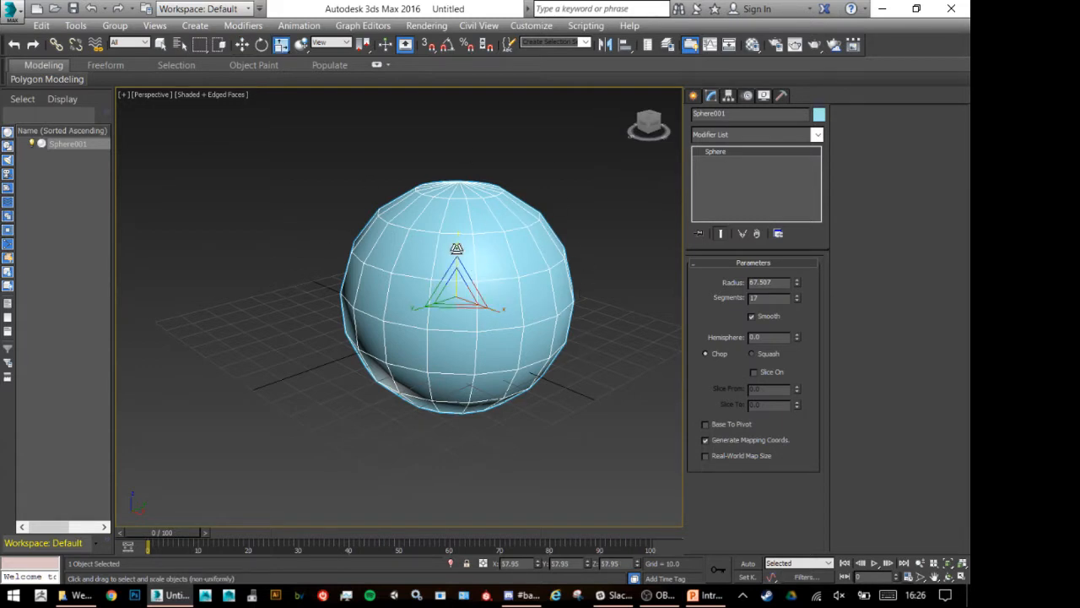
drag(457, 248, 448, 368)
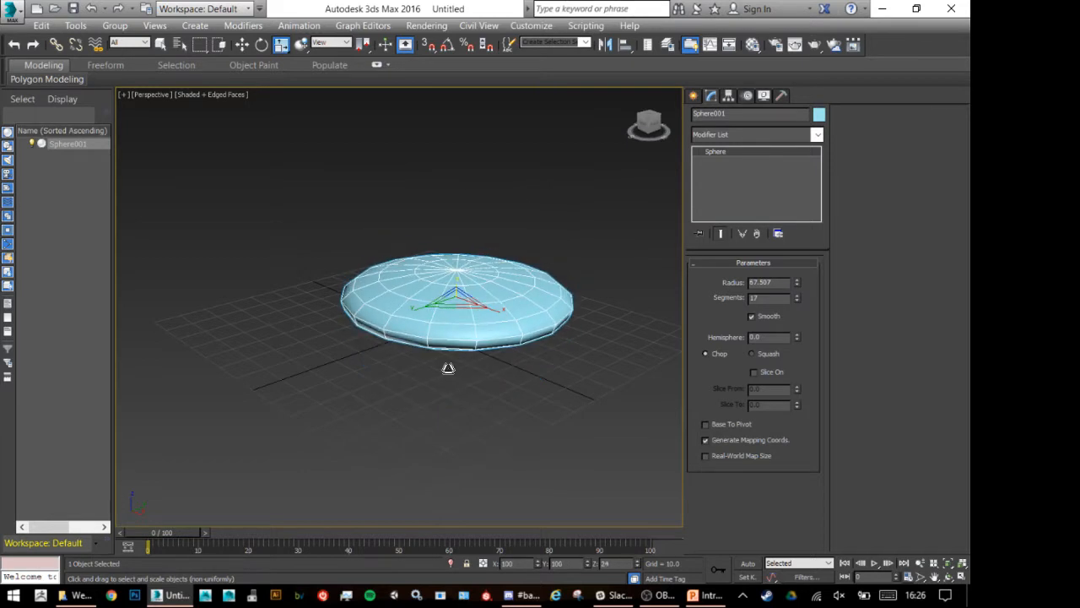
drag(448, 368, 448, 368)
key(ctrl+z)
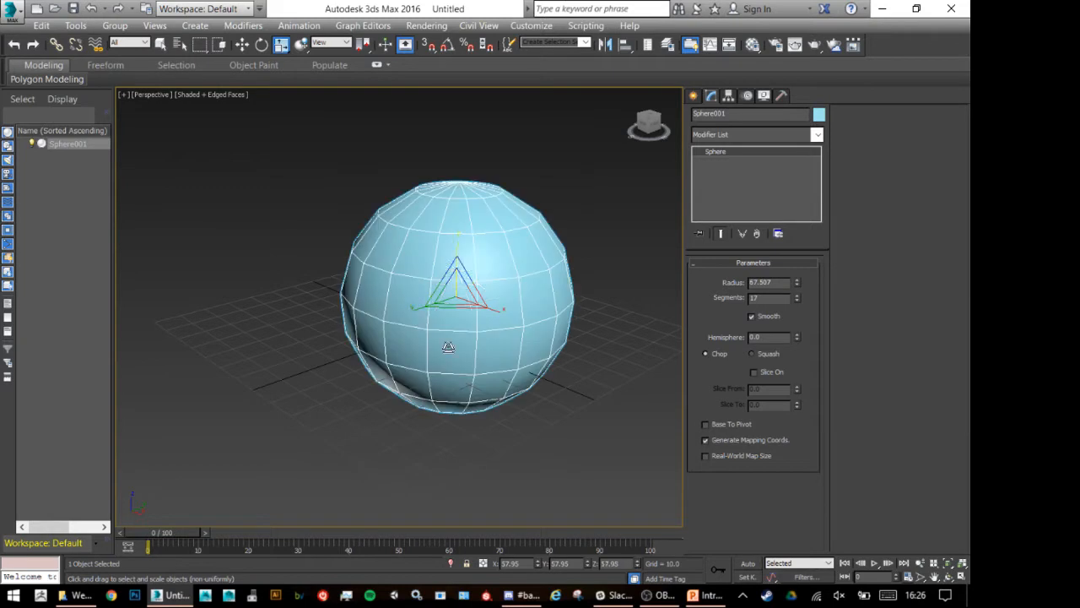
drag(497, 314, 438, 296)
key(z)
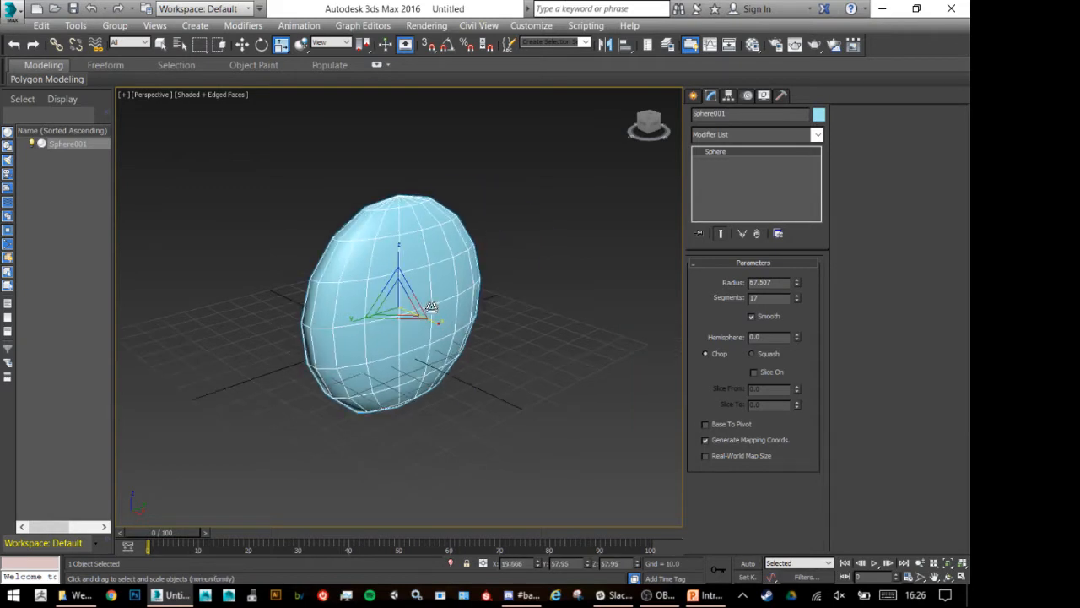
key(ctrl+z)
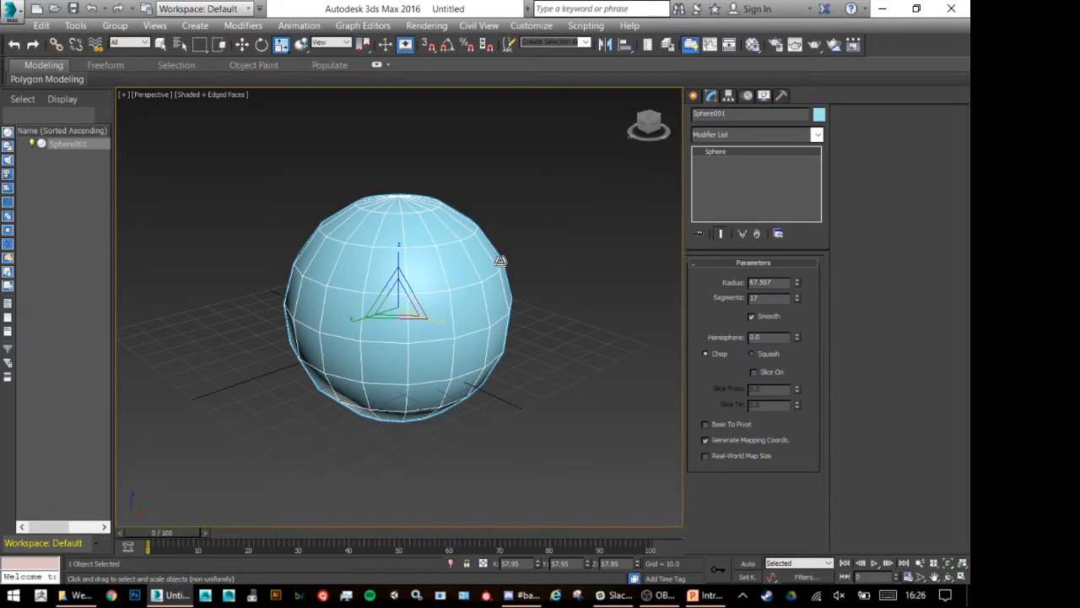
Activate the Move tool and convert the sphere to an Editable Poly.
alt+middle_drag(400, 306, 458, 352)
key(w)
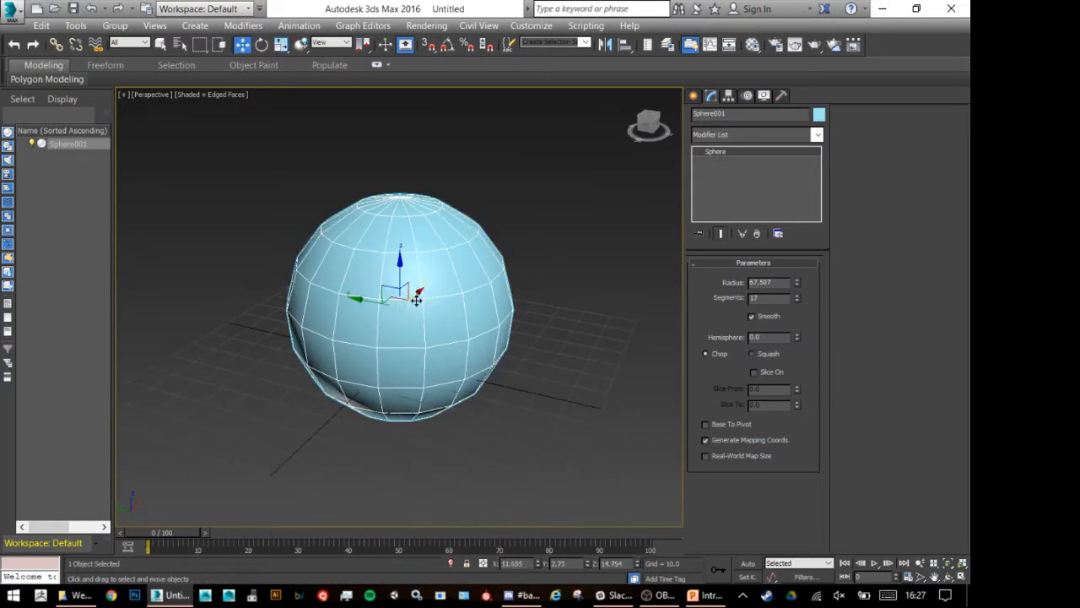
right_click(384, 309)
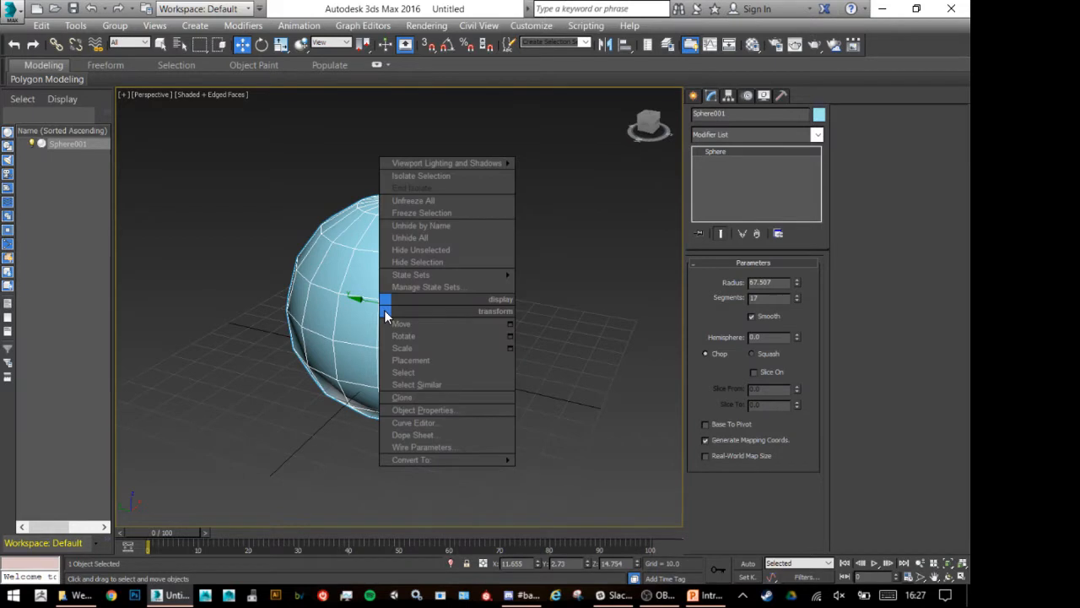
mouse_move(490, 463)
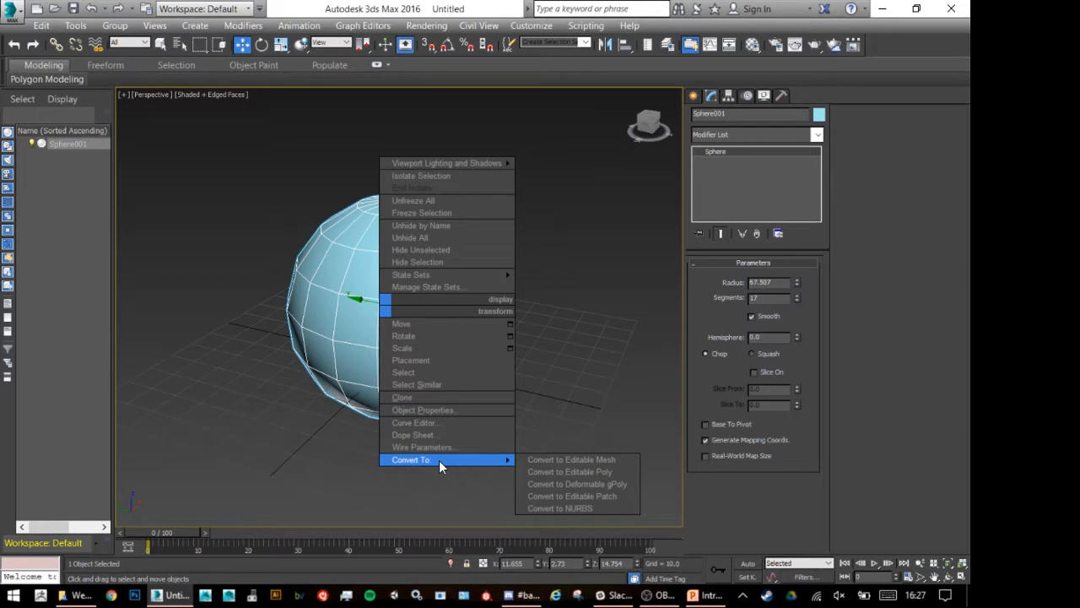
click(594, 471)
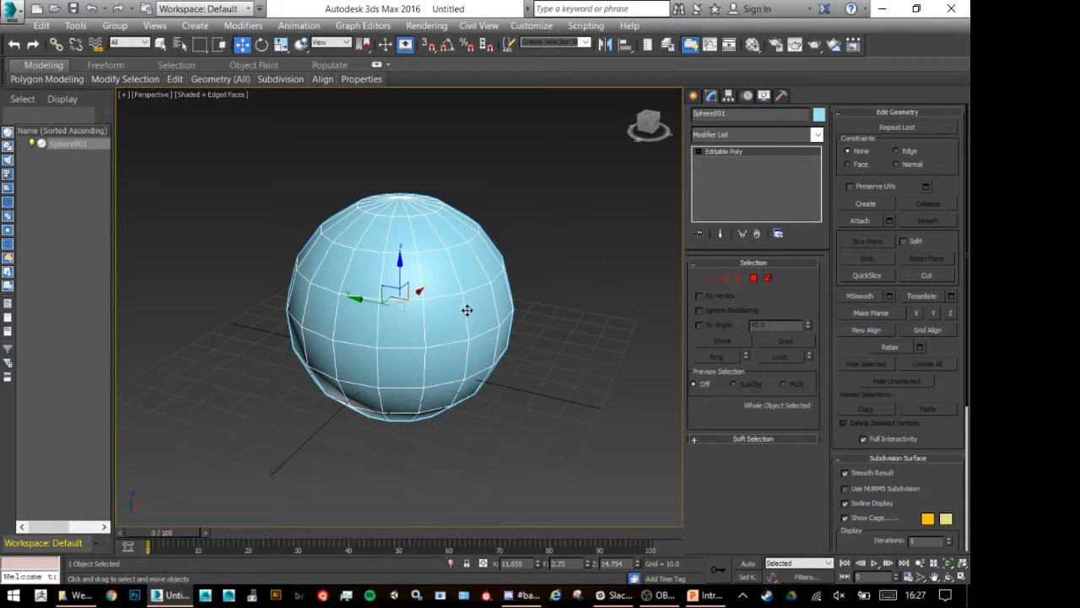
right_click(393, 310)
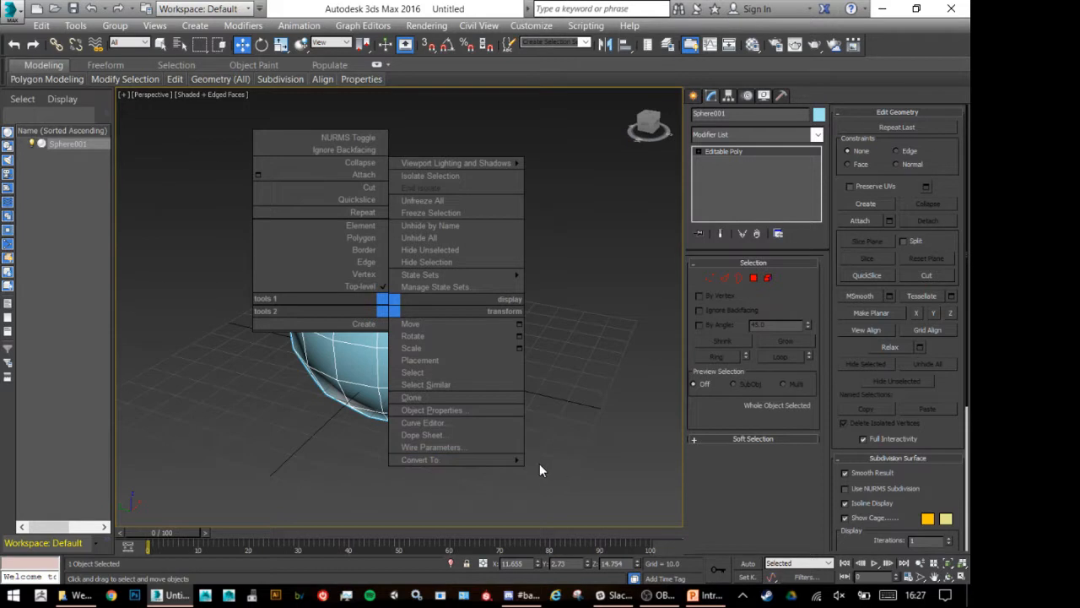
mouse_move(522, 458)
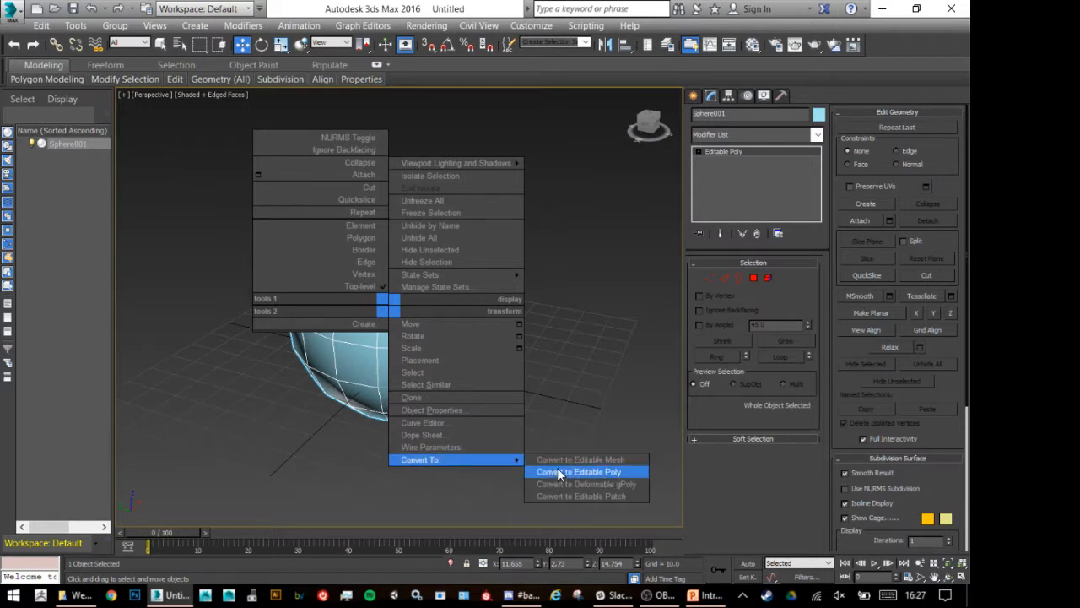
click(583, 316)
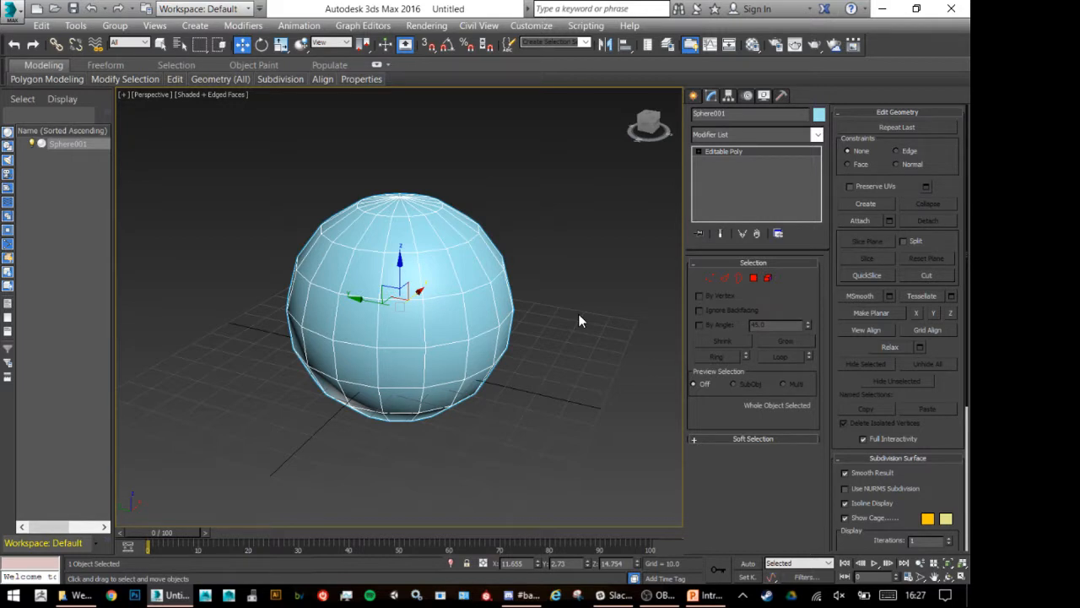
Enter Vertex sub-object level and region-select groups of vertices around the top of the sphere.
click(711, 277)
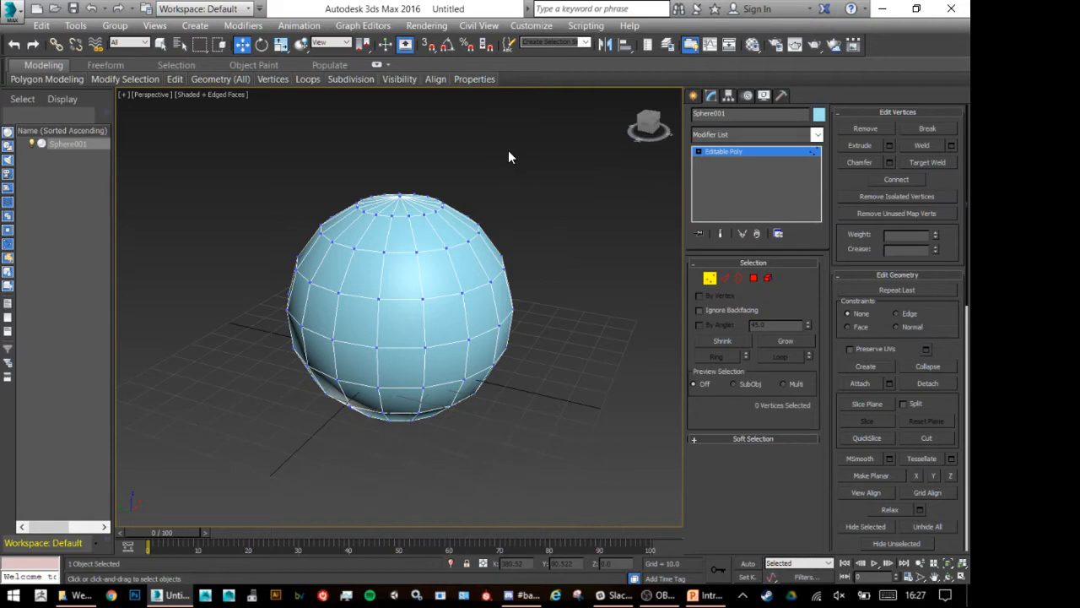
drag(532, 142, 383, 233)
drag(315, 137, 473, 223)
drag(311, 170, 447, 291)
drag(526, 161, 330, 204)
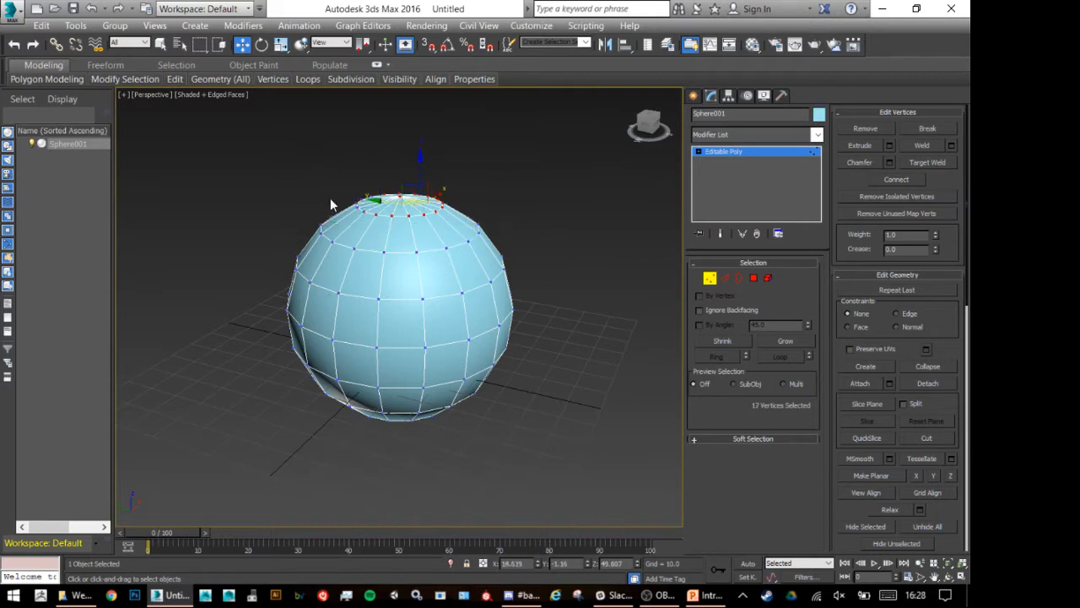
Try circular and other selection region shapes on the sphere's upper vertices.
click(200, 45)
drag(203, 49, 199, 81)
drag(498, 217, 438, 178)
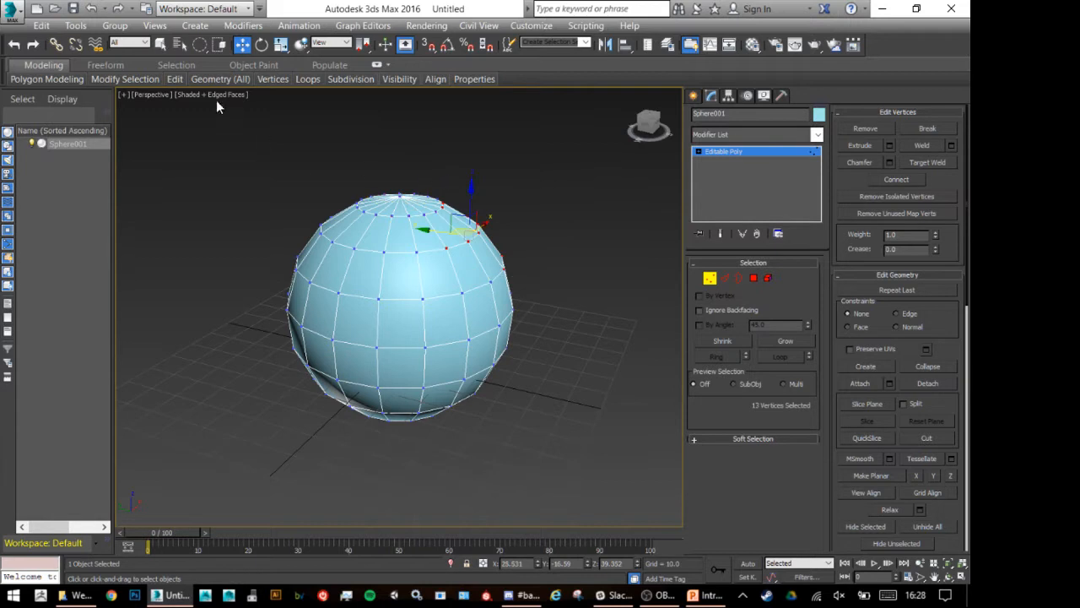
drag(203, 51, 203, 139)
click(307, 216)
mouse_move(307, 216)
mouse_down()
mouse_move(345, 233)
mouse_move(396, 215)
mouse_up()
Return to the rectangular selection region, select the sphere's top vertices, and practise subtracting vertices from the selection and adding others.
mouse_move(201, 45)
mouse_down()
mouse_move(190, 65)
mouse_move(199, 49)
mouse_up()
drag(560, 165, 355, 228)
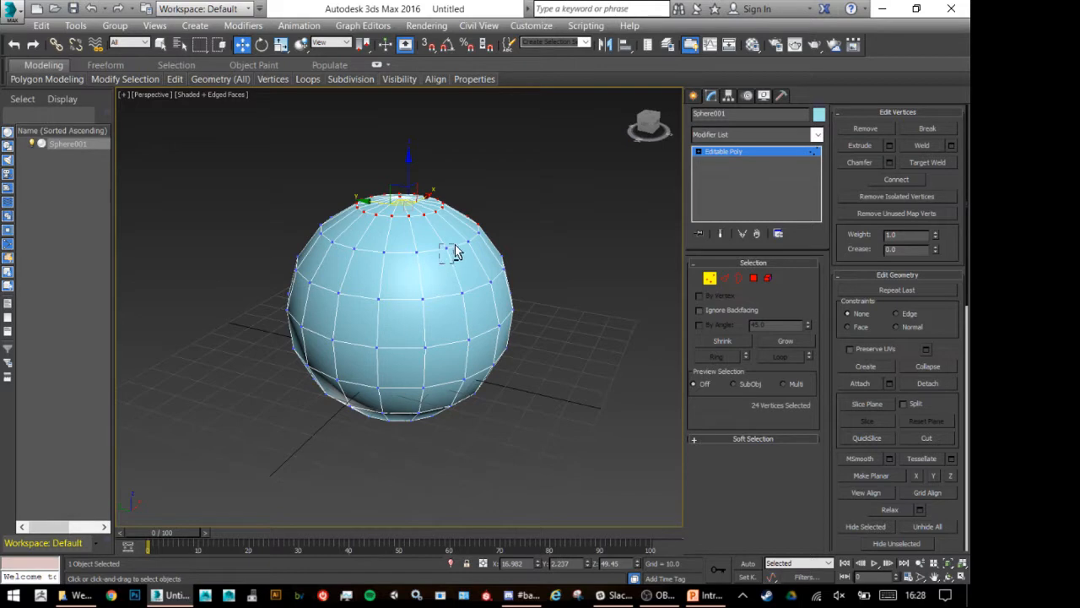
mouse_move(451, 275)
alt+middle_down()
mouse_move(458, 253)
mouse_move(442, 284)
alt+middle_up()
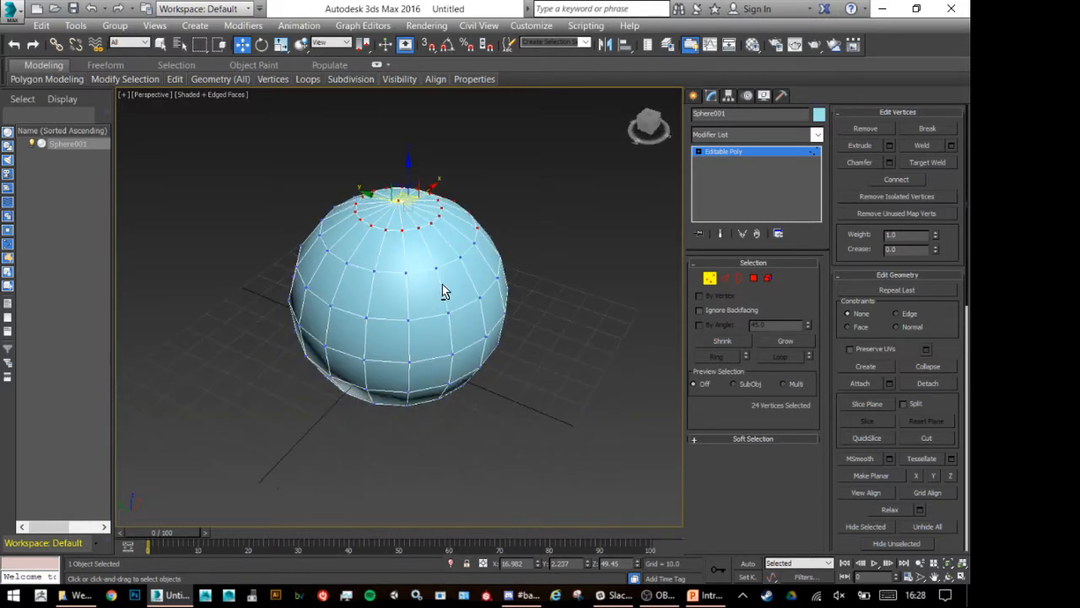
alt+drag(502, 193, 449, 266)
alt+drag(456, 218, 347, 254)
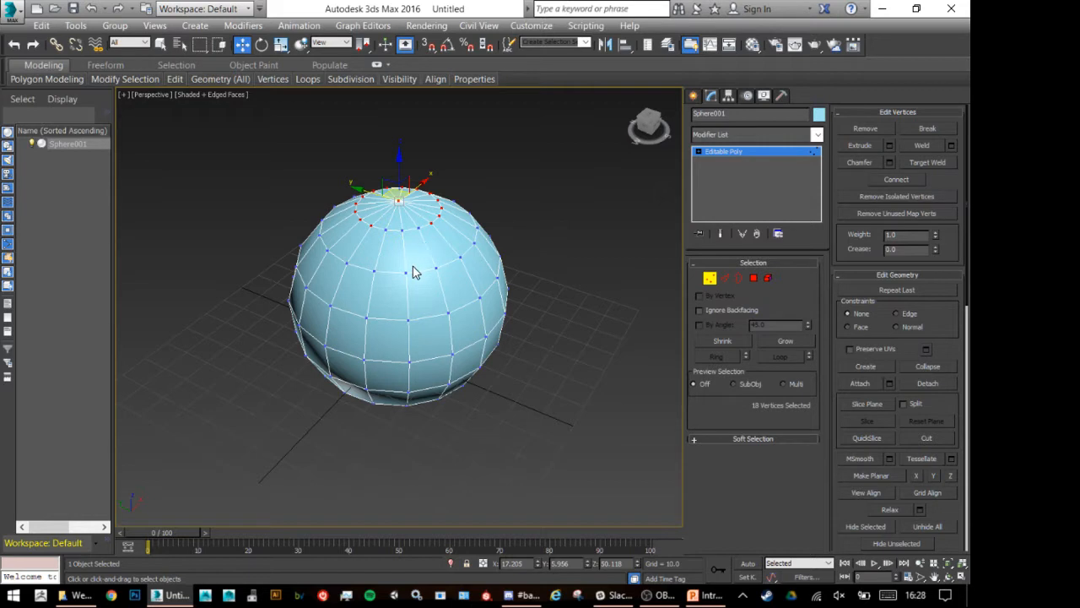
ctrl+drag(393, 250, 430, 379)
Select the full ring of vertices around the sphere's middle and inspect the selection from several sides.
alt+middle_drag(505, 316, 514, 285)
drag(302, 308, 211, 308)
alt+middle_drag(354, 319, 405, 328)
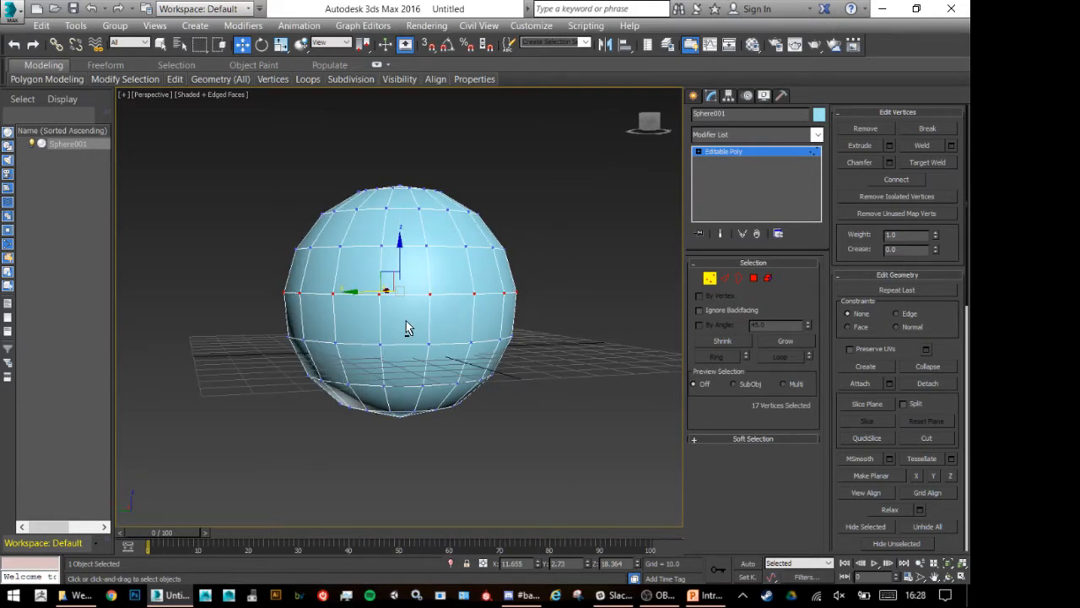
alt+middle_drag(406, 328, 423, 358)
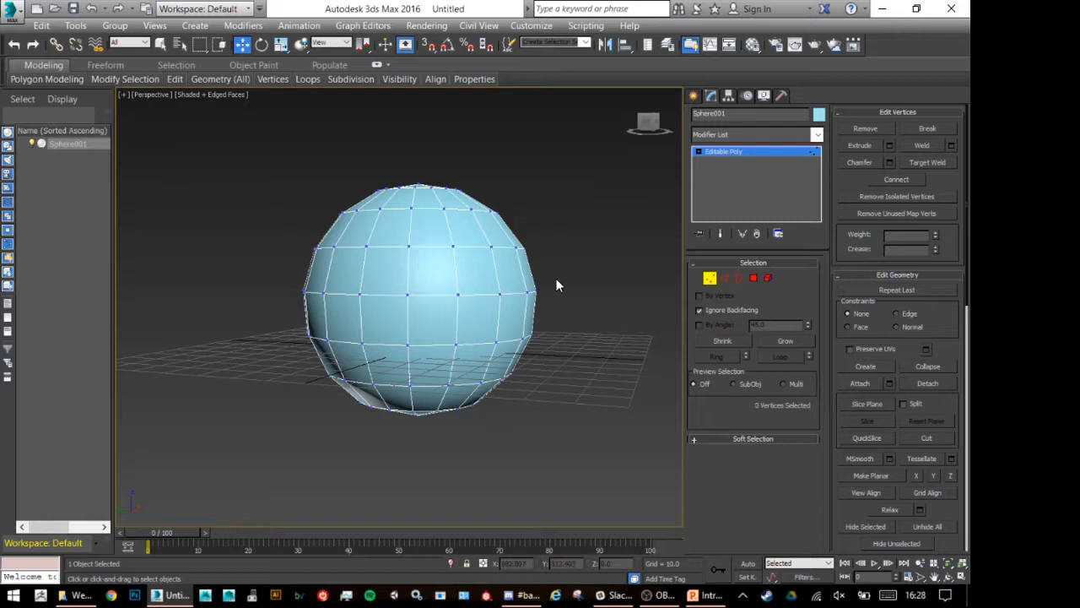
Select only the camera-facing vertices of the middle ring with Ignore Backfacing enabled, and turn that option off again.
drag(555, 276, 215, 308)
alt+middle_drag(264, 338, 673, 326)
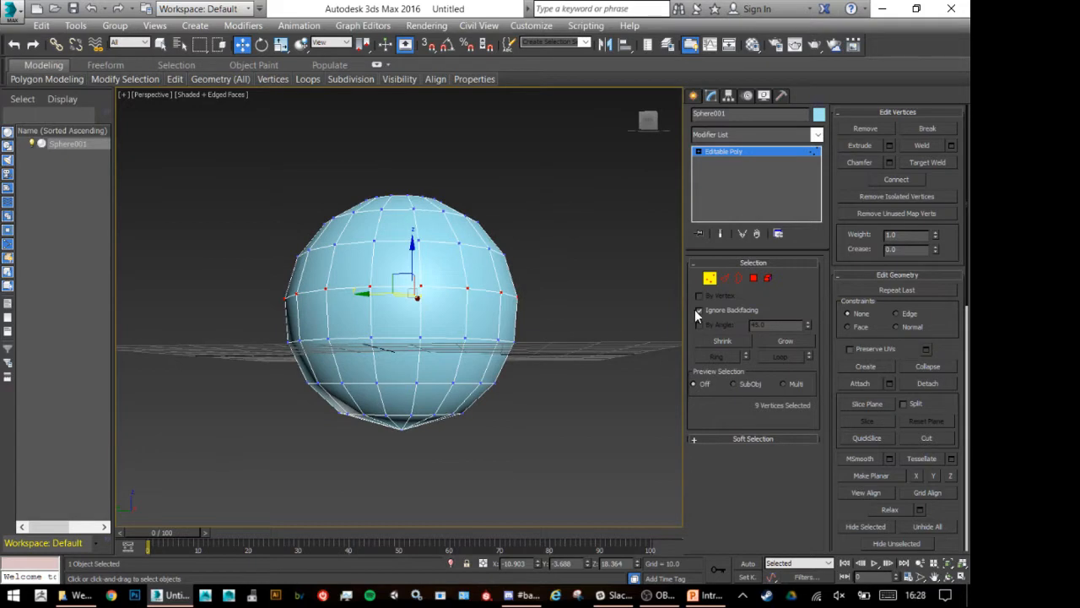
click(700, 311)
alt+middle_drag(581, 315, 560, 297)
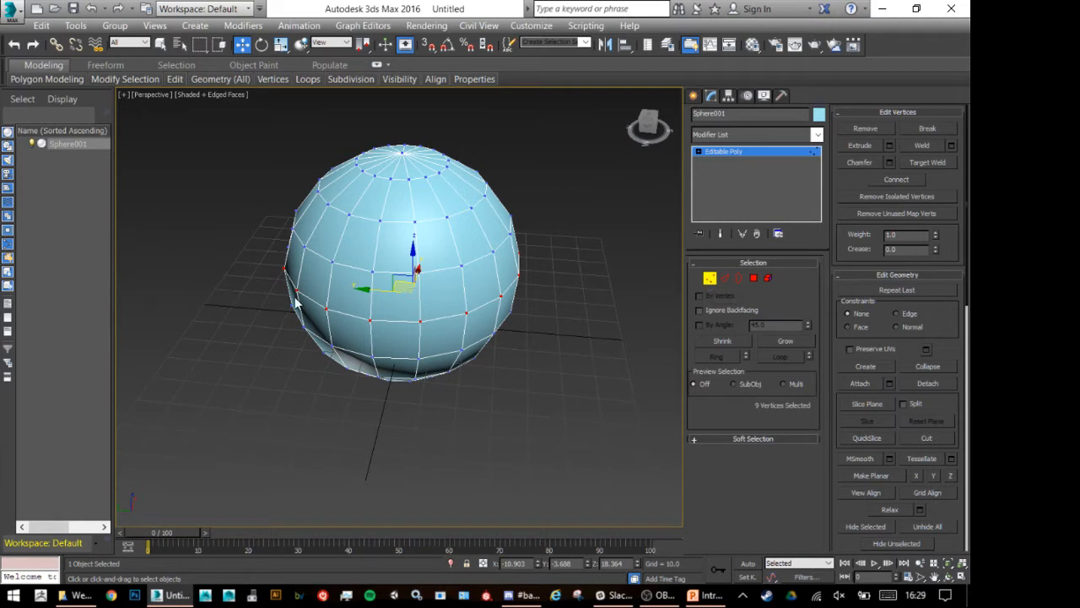
alt+middle_drag(322, 335, 354, 299)
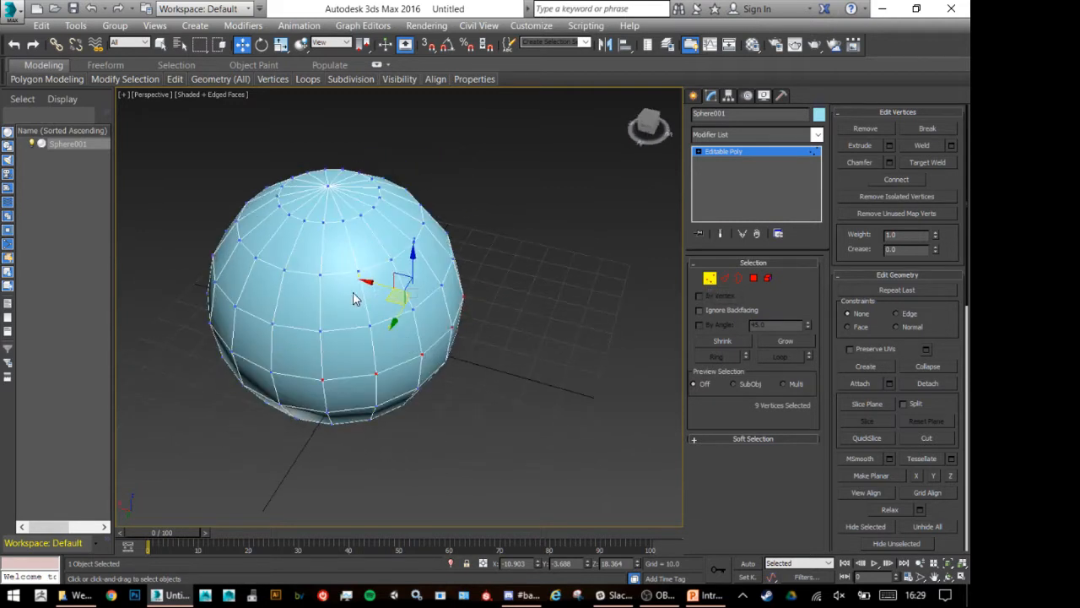
Try pulling the selected middle-ring vertices outward along the X axis to about X -42.9, and undo the move.
drag(368, 281, 469, 313)
mouse_move(452, 335)
alt+middle_down()
mouse_move(477, 327)
mouse_move(465, 326)
alt+middle_up()
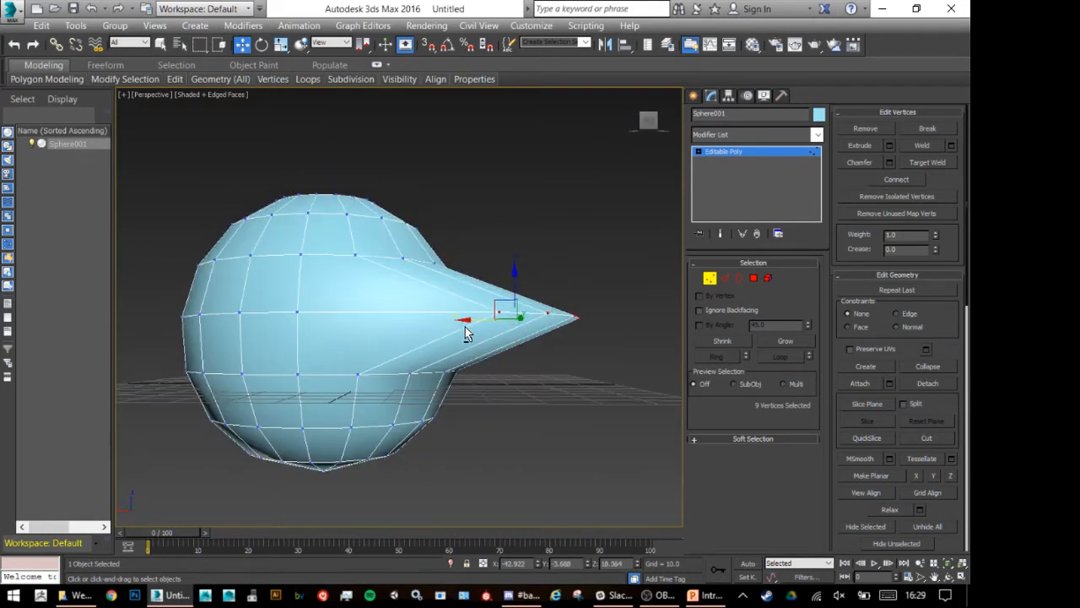
key(ctrl+z)
Select the entire middle ring of vertices and scale it outward in the XY plane to form a wide saucer rim.
drag(170, 310, 574, 338)
alt+middle_drag(441, 282, 434, 366)
key(r)
drag(338, 339, 464, 386)
alt+middle_drag(464, 383, 517, 288)
alt+middle_drag(493, 283, 393, 260)
Select the vertices above the rim and move them down along the Z axis to lower the dome.
drag(284, 238, 607, 304)
key(w)
drag(325, 203, 325, 237)
Select all vertices below the rim and move them along the Z axis to about Z -2.9.
drag(602, 520, 601, 518)
alt+middle_drag(465, 431, 468, 407)
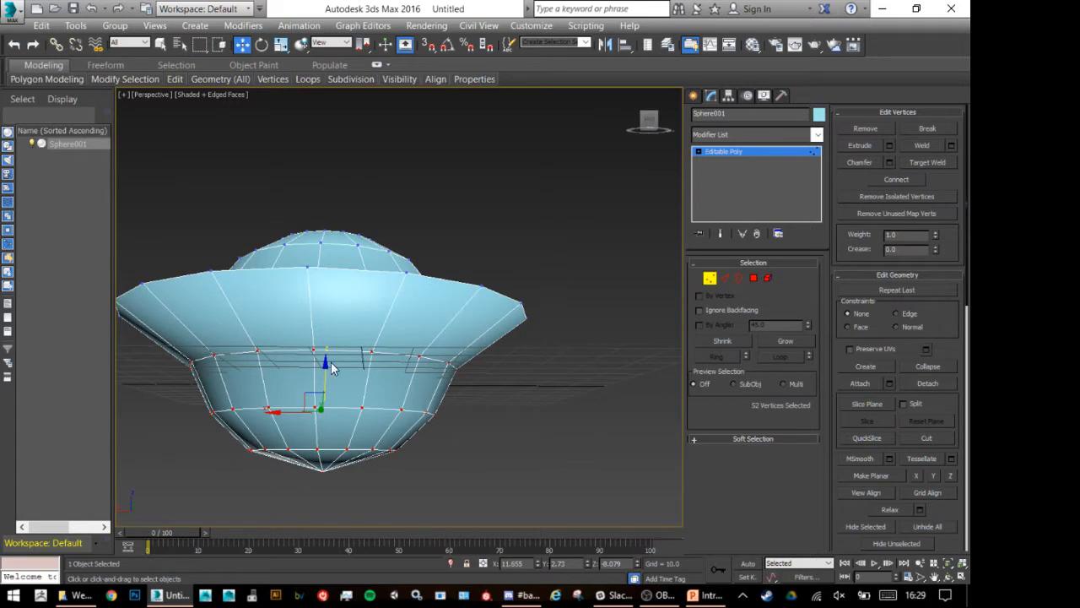
drag(324, 354, 312, 331)
alt+middle_drag(312, 331, 559, 317)
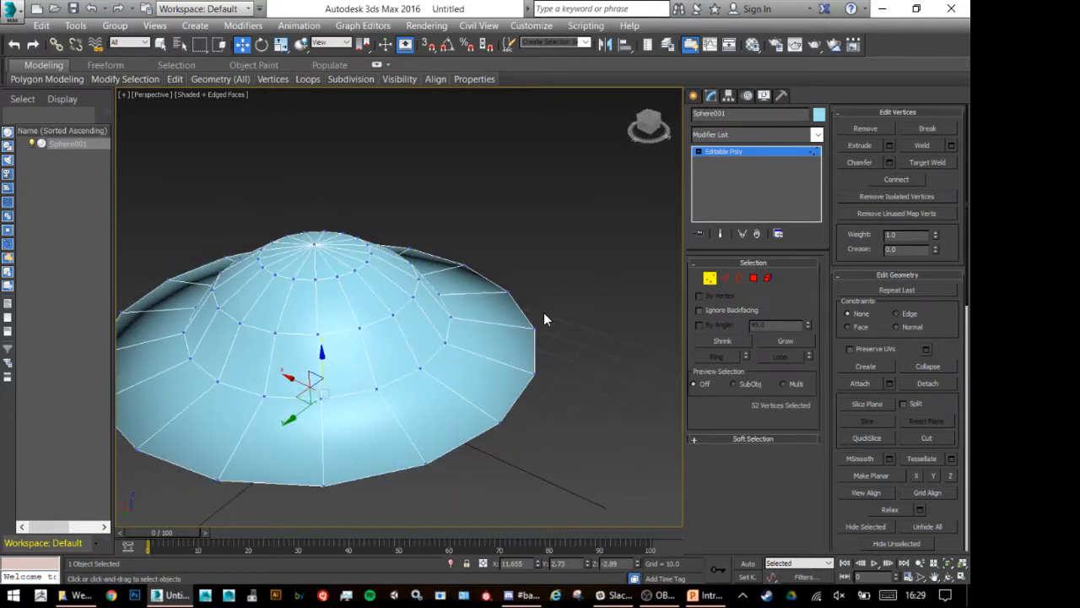
alt+middle_drag(364, 411, 483, 365)
At Edge sub-object level, select three edges on the saucer's dome, try moving and scaling them, and undo the changes.
click(728, 279)
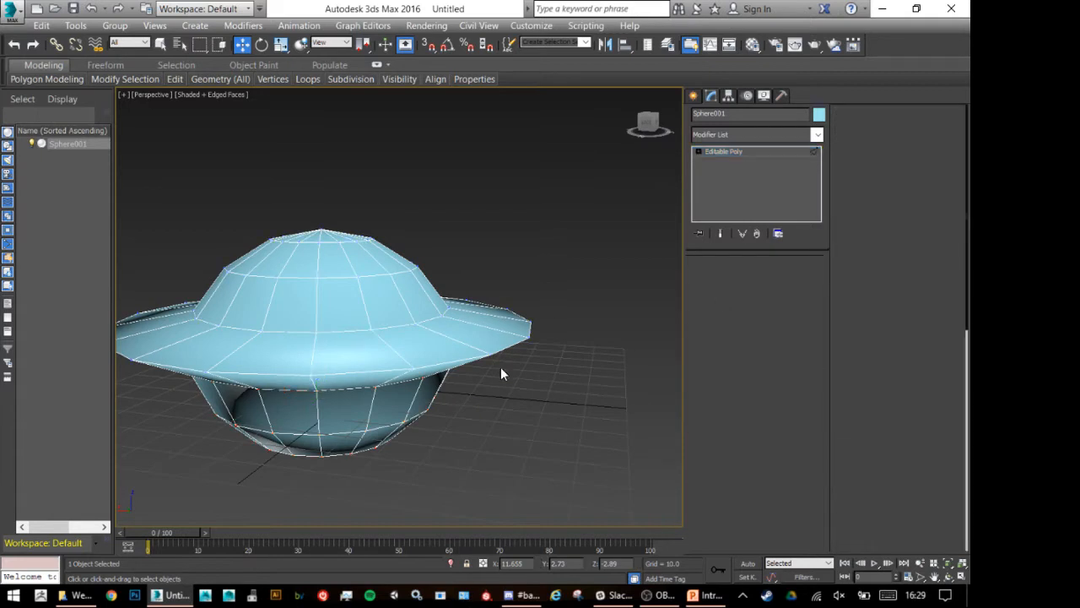
drag(432, 284, 408, 293)
alt+middle_drag(448, 292, 511, 258)
drag(424, 282, 553, 135)
key(e)
key(r)
alt+middle_drag(523, 212, 441, 288)
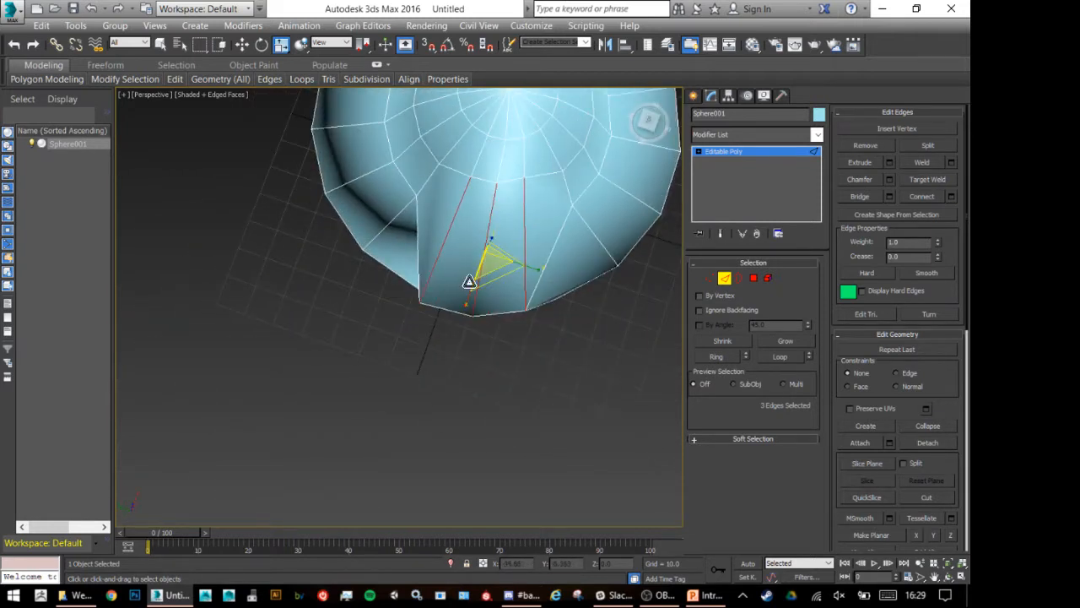
key(ctrl+z)
key(ctrl+z)
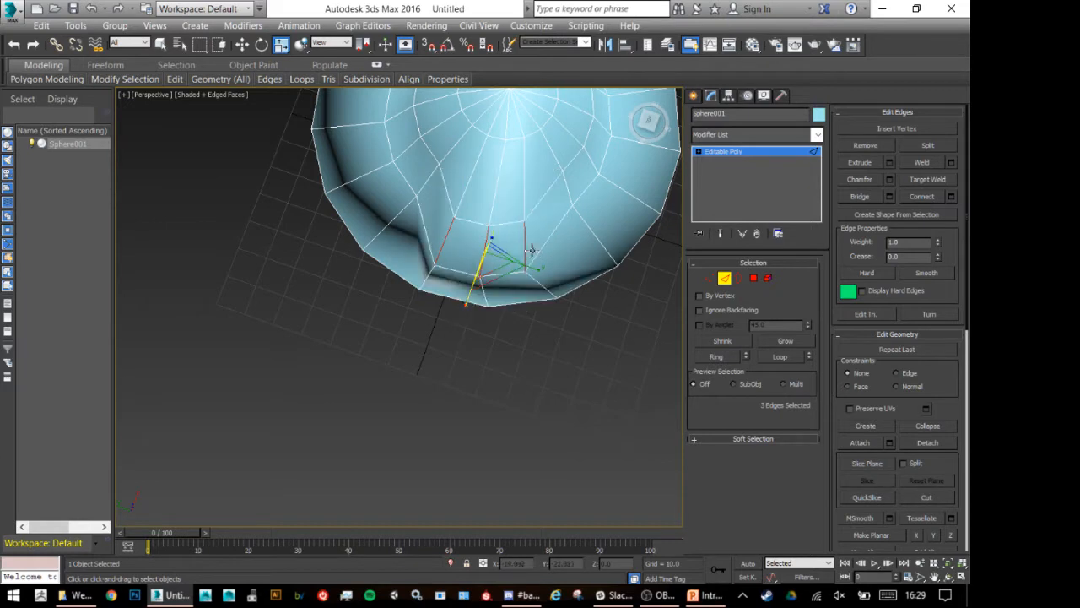
key(ctrl+z)
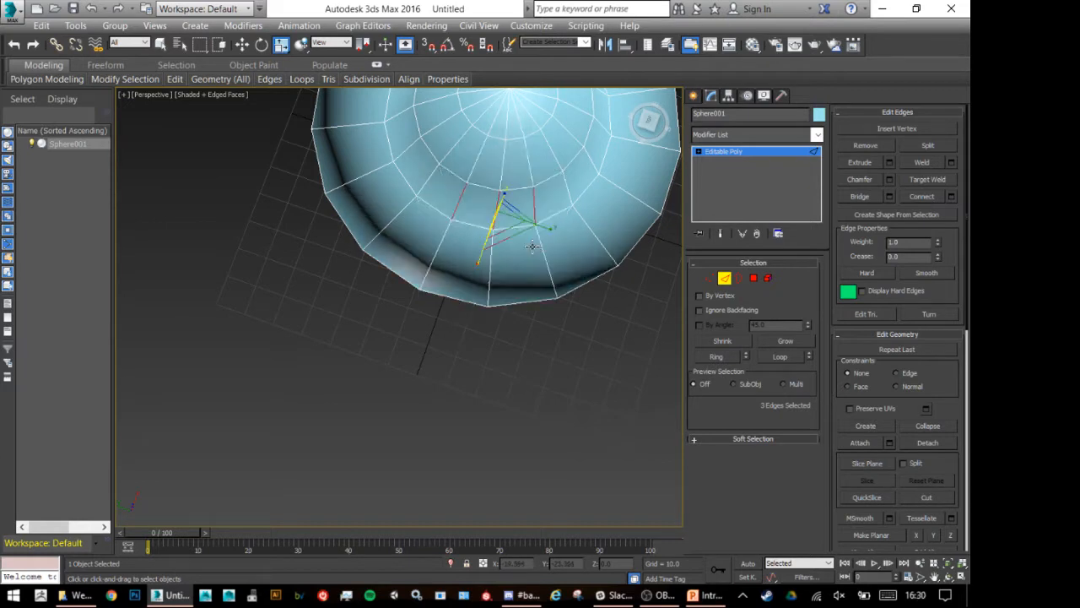
Select one polygon on the saucer's rim at Polygon level and the whole mesh at Element level.
click(754, 278)
click(527, 271)
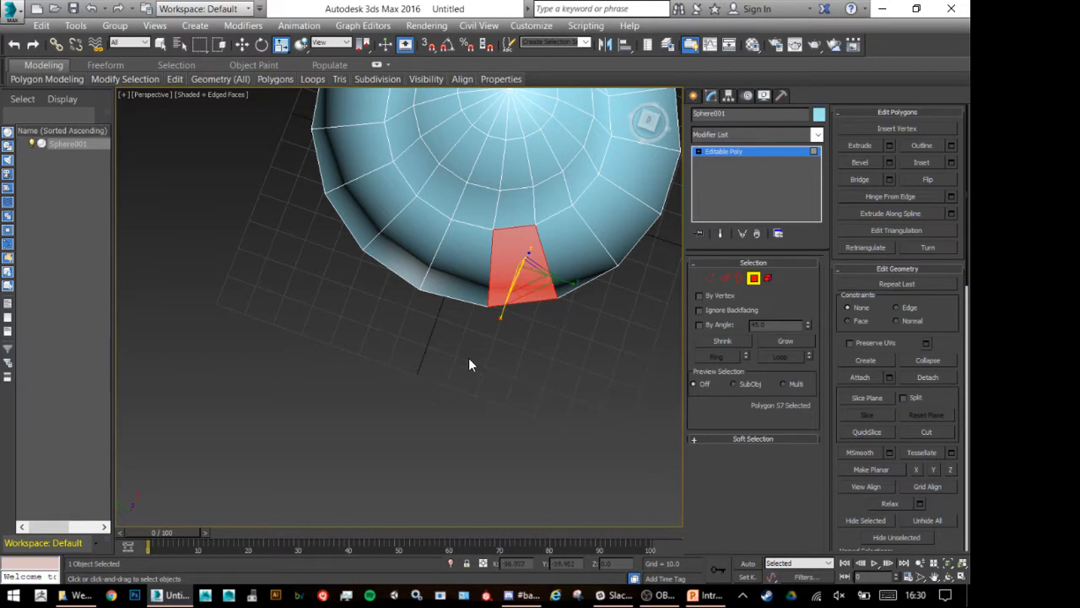
click(767, 278)
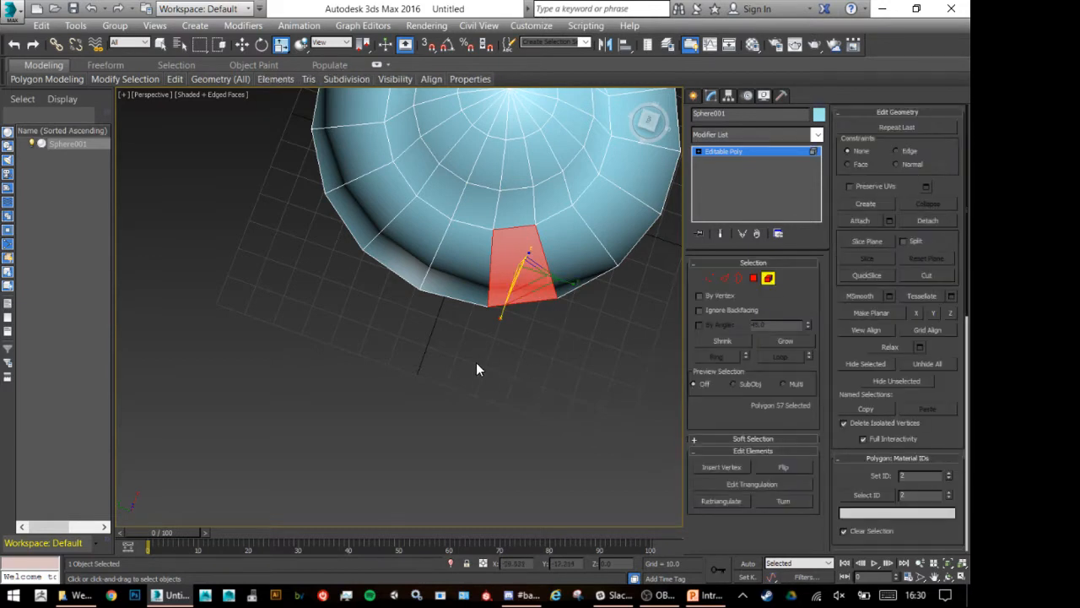
alt+middle_drag(444, 382, 558, 328)
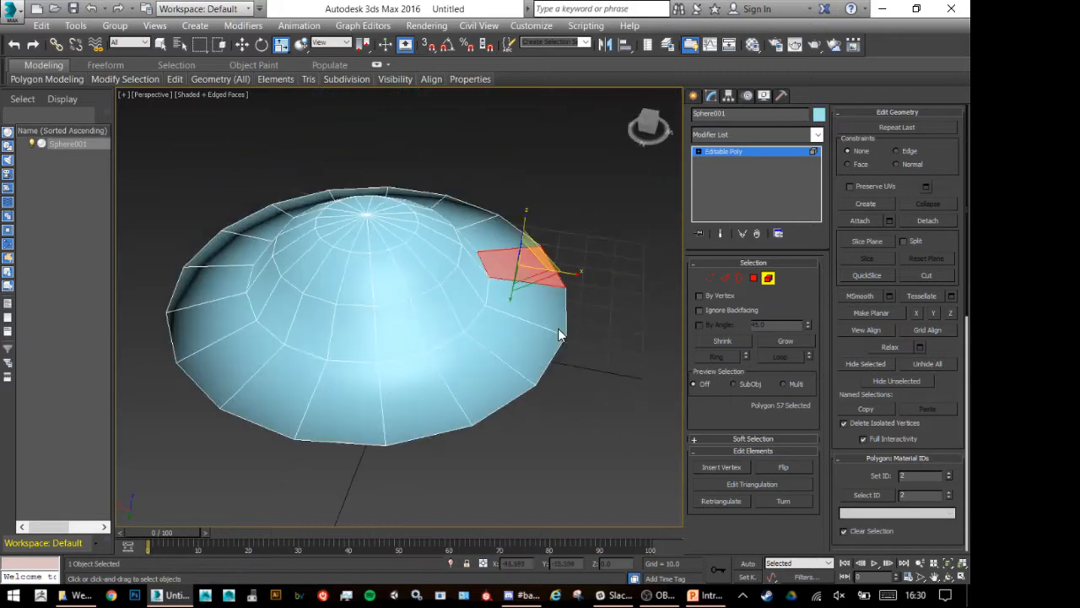
click(405, 314)
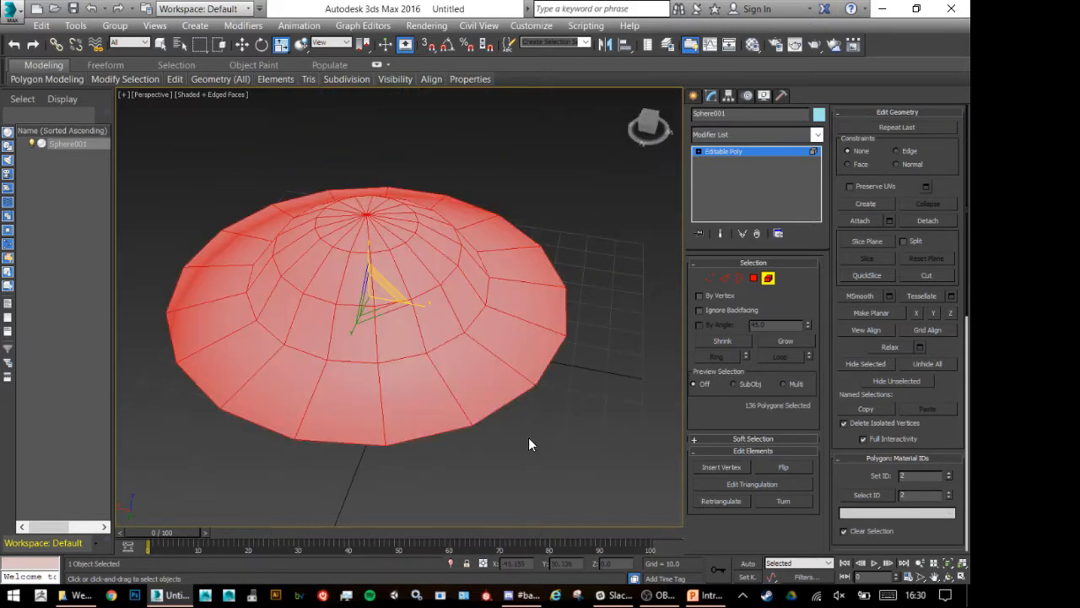
Activate the Move tool, clear the element selection, and return to Polygon sub-object level.
key(w)
click(584, 362)
click(750, 281)
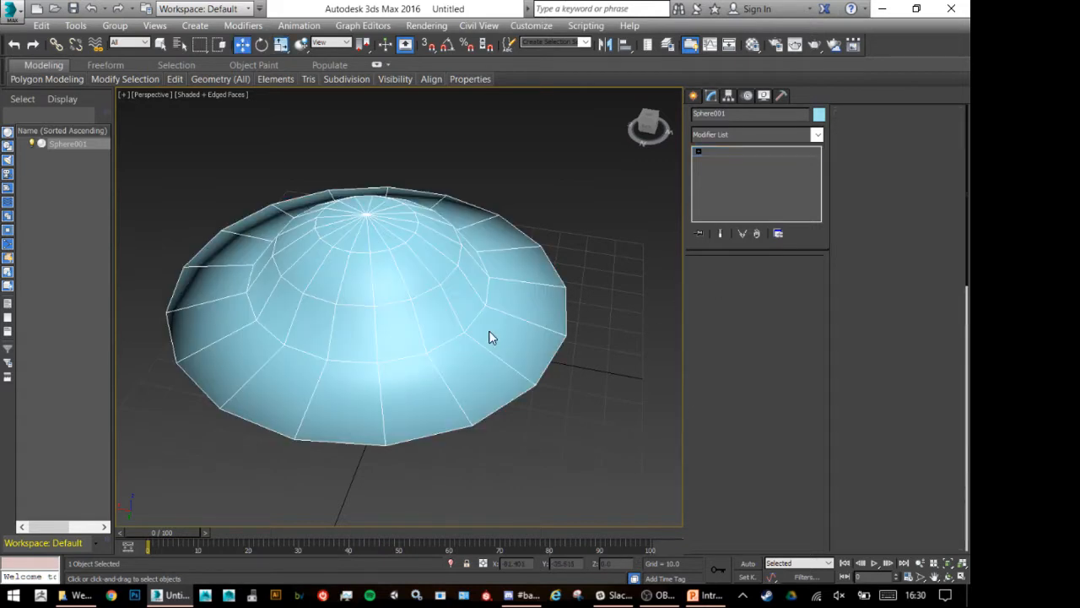
Select one polygon near the dome's top and clone it to a new element at about X -24.9, Z 51.1.
click(506, 336)
scroll(538, 329, down, 3)
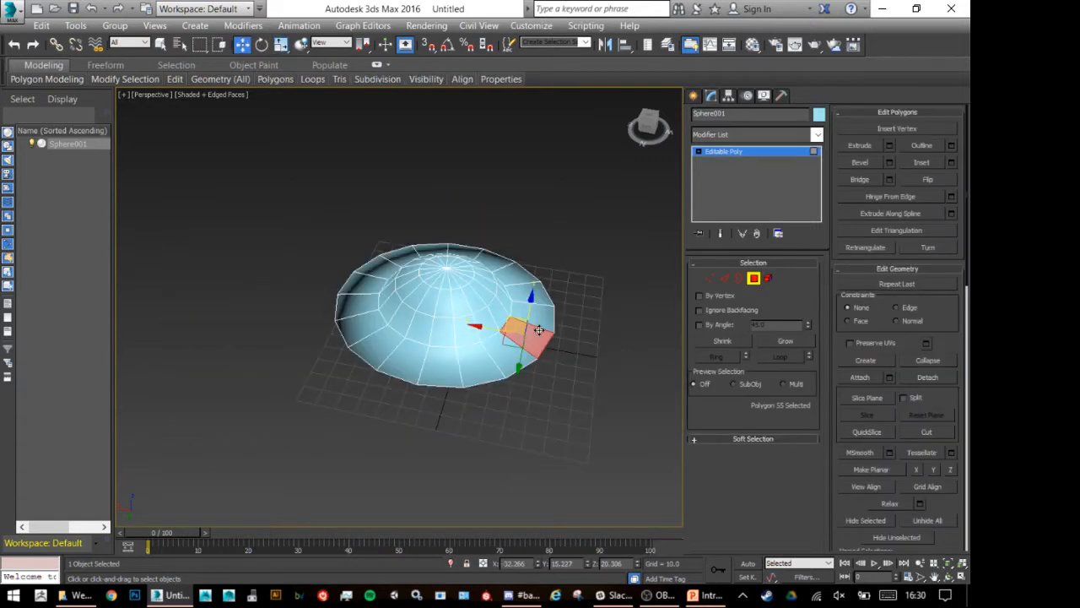
click(485, 303)
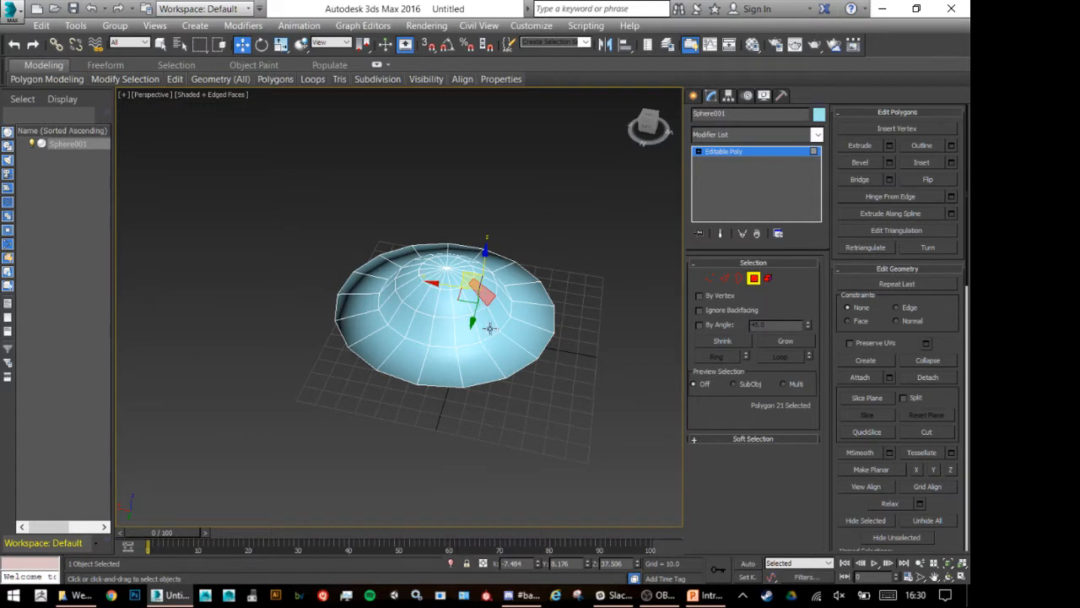
alt+middle_drag(491, 328, 515, 279)
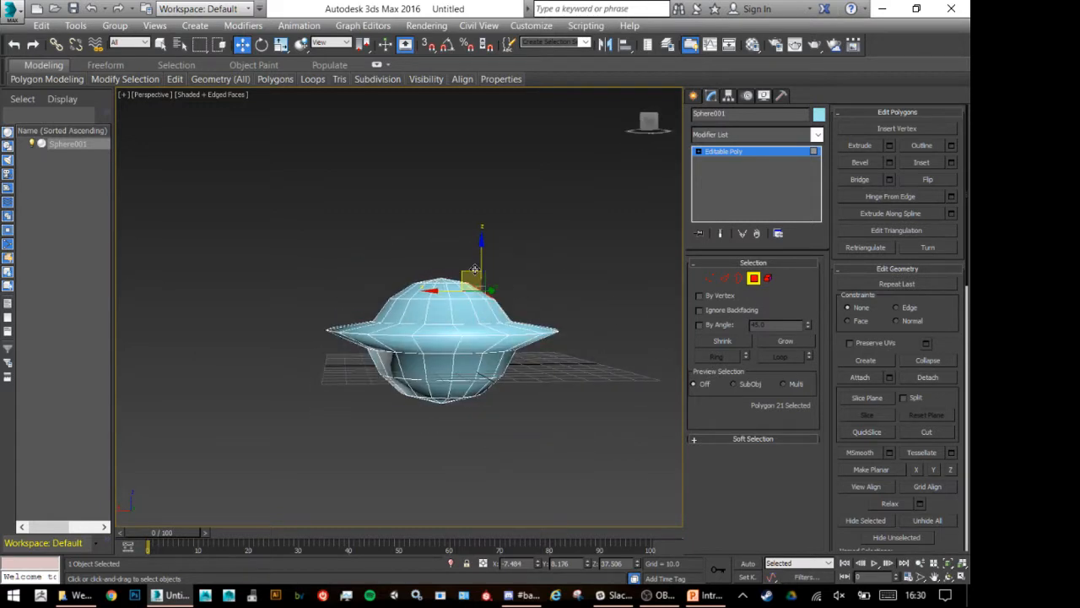
shift+drag(491, 277, 525, 240)
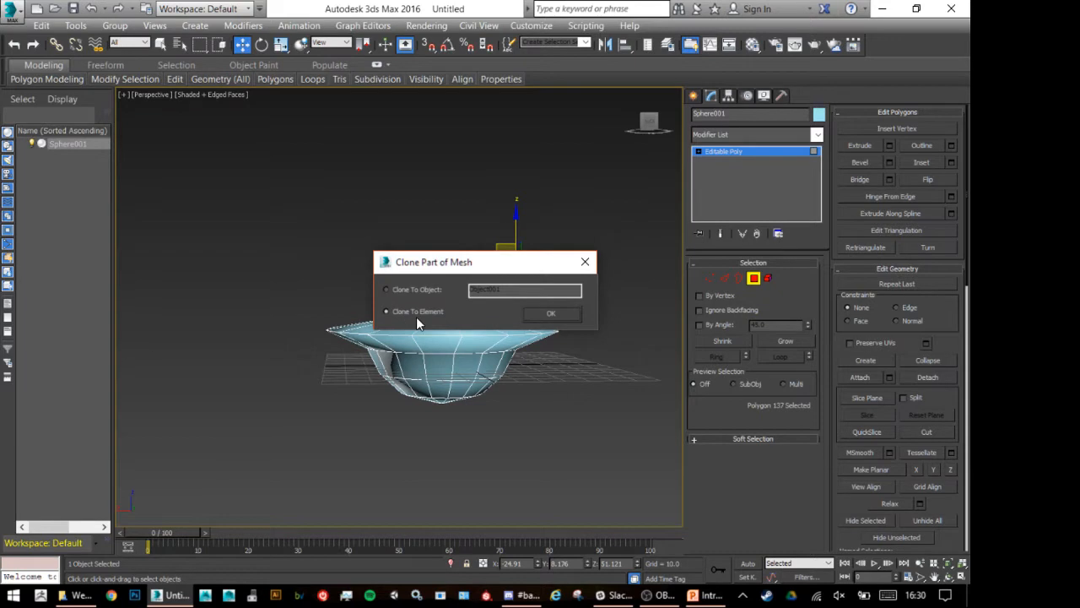
click(551, 314)
alt+middle_drag(582, 312, 583, 321)
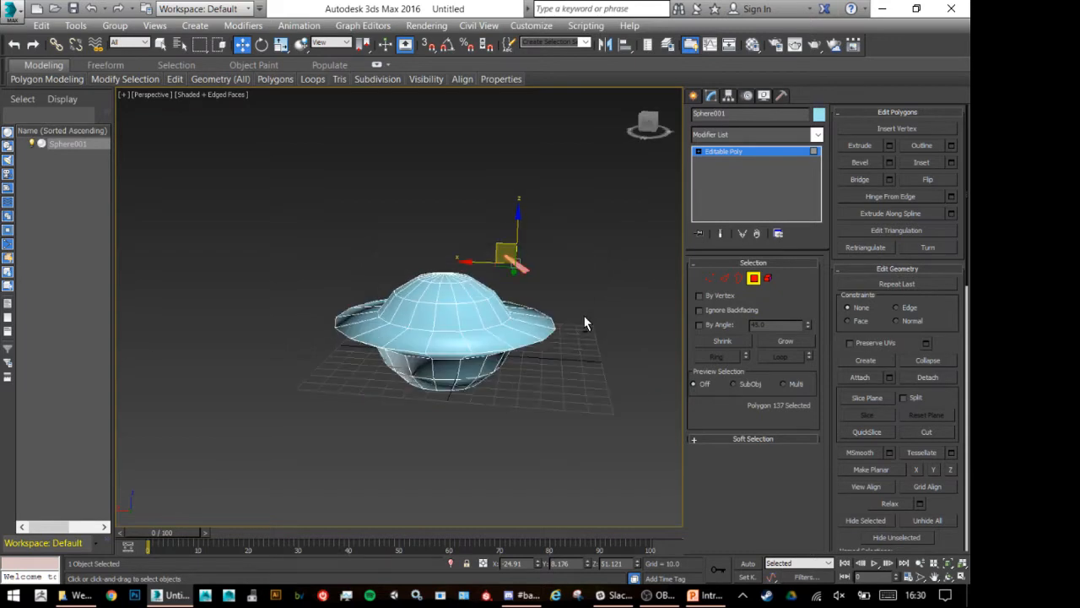
At Element sub-object level, select the cloned polygon floating above the dome, delete it, and return to object level.
click(755, 279)
click(448, 207)
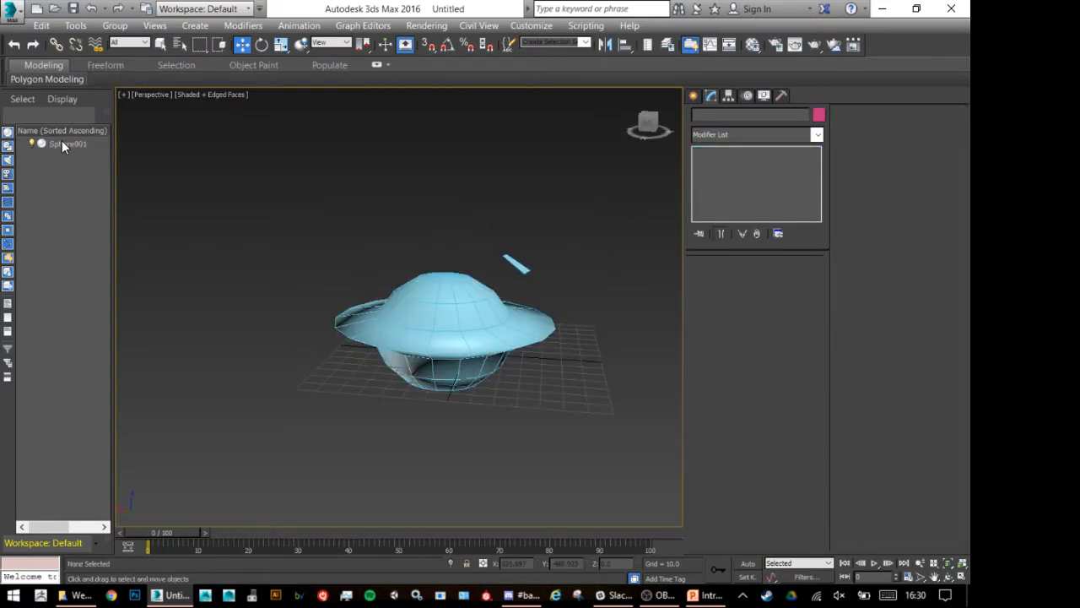
click(477, 311)
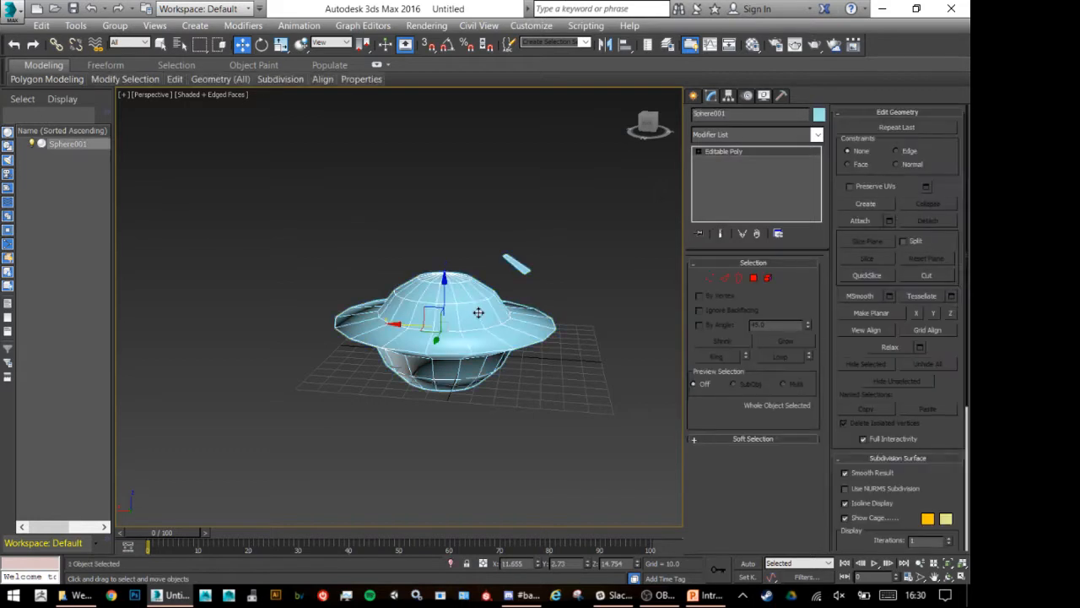
click(768, 277)
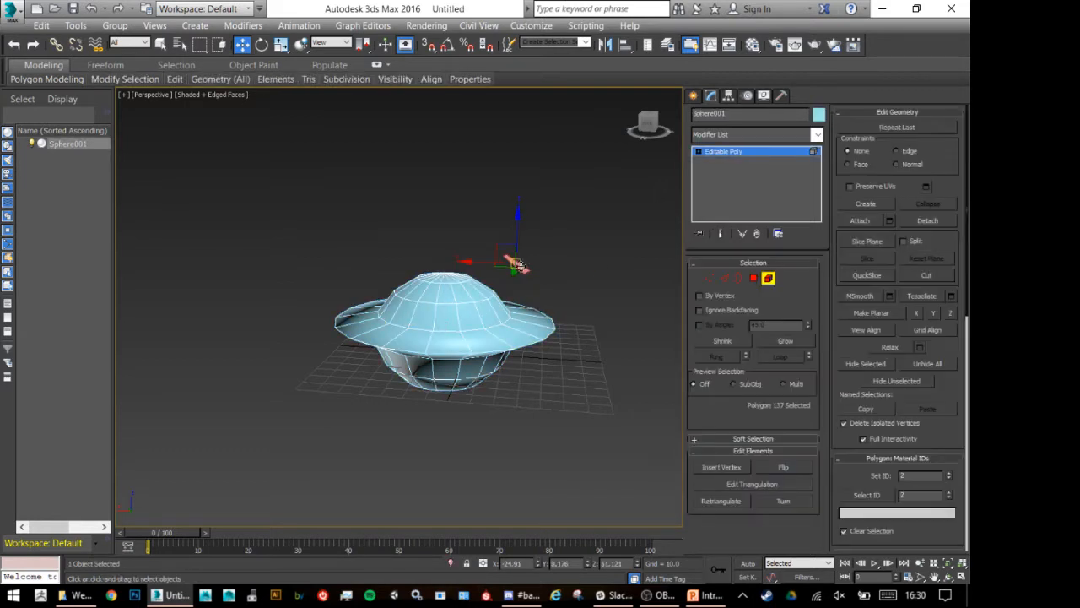
click(470, 298)
drag(491, 236, 527, 281)
key(Delete)
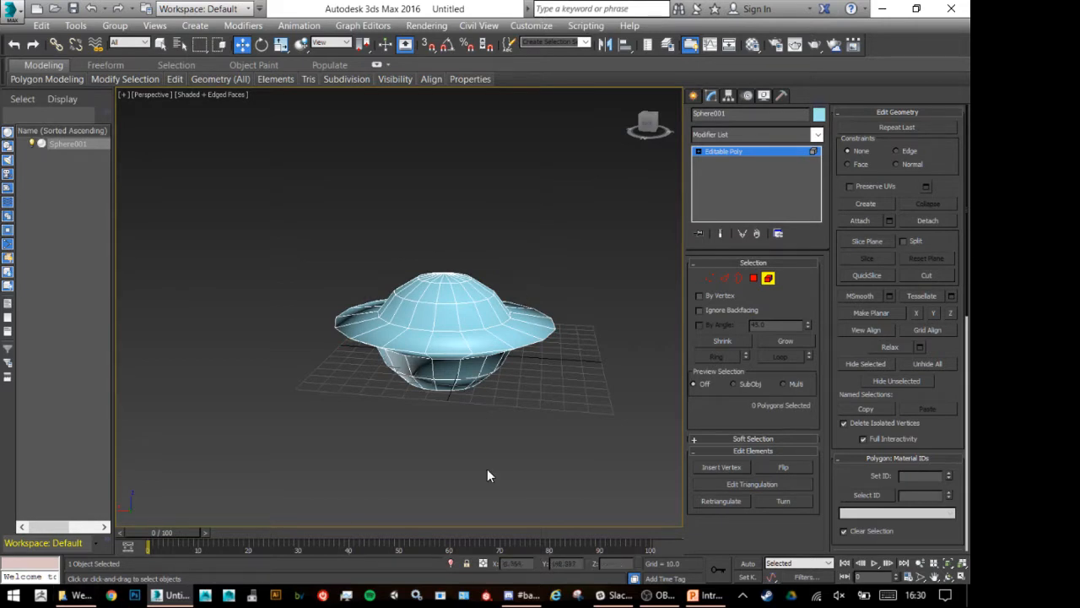
click(767, 279)
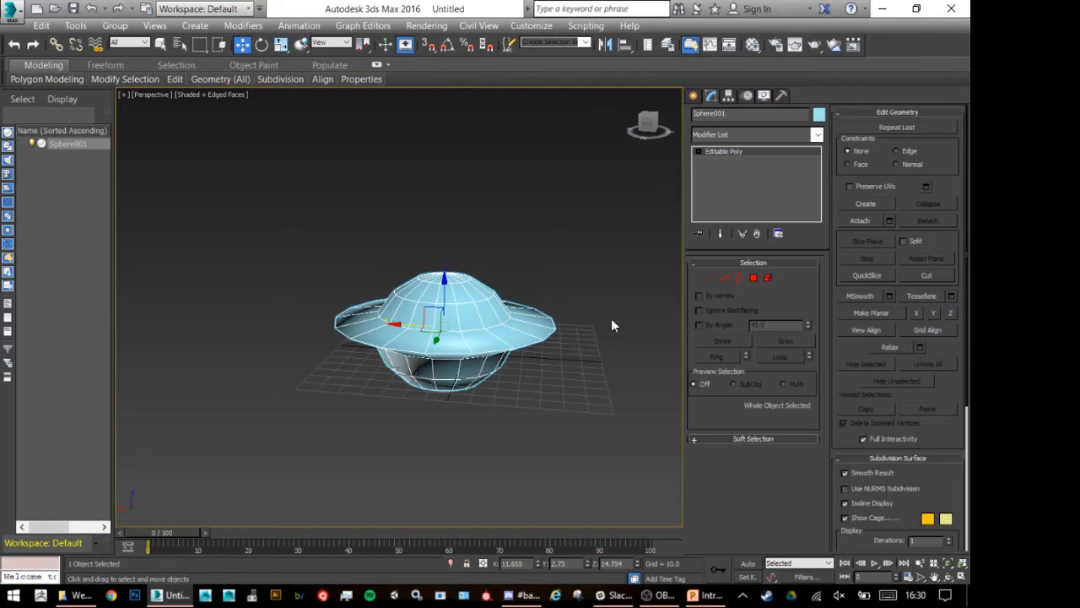
Rename the saucer object as BazbestsphereOMG and reselect it.
click(751, 115)
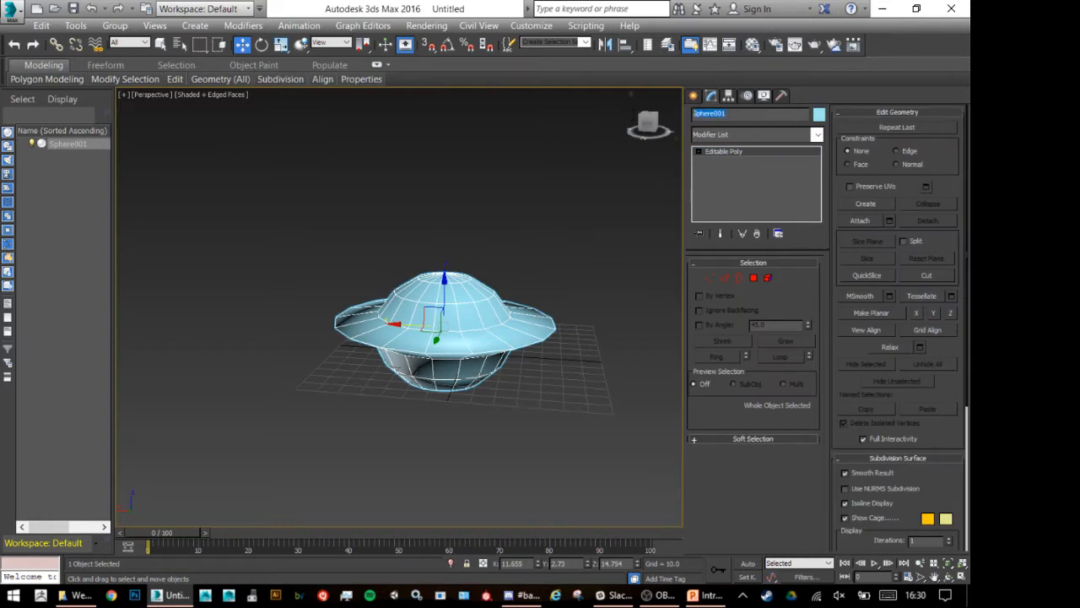
text(aowfhealgfheaoffjaeo)
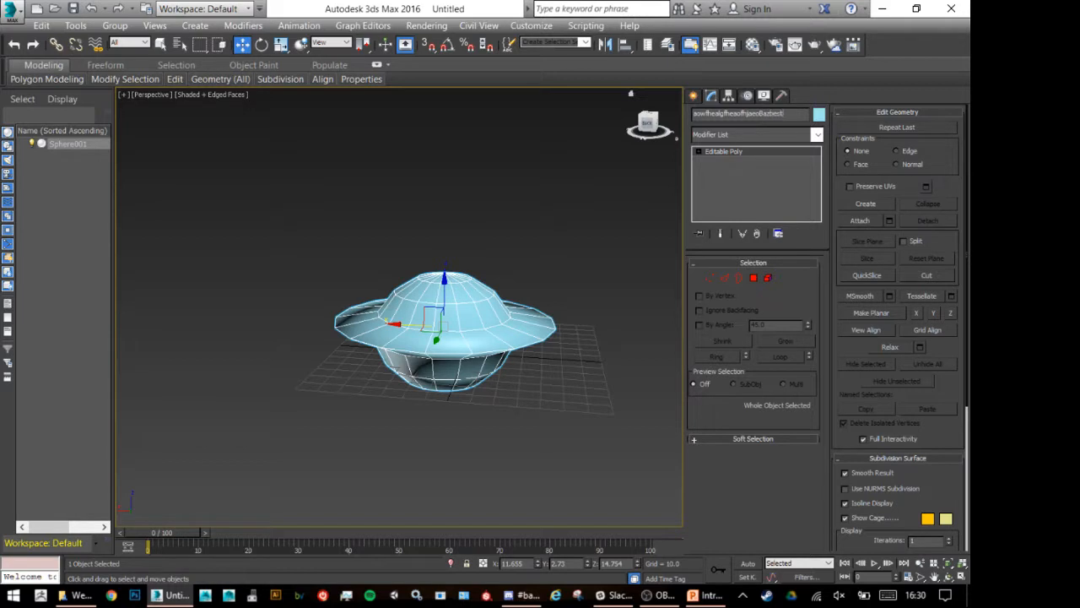
text(BazbestsphereOMG)
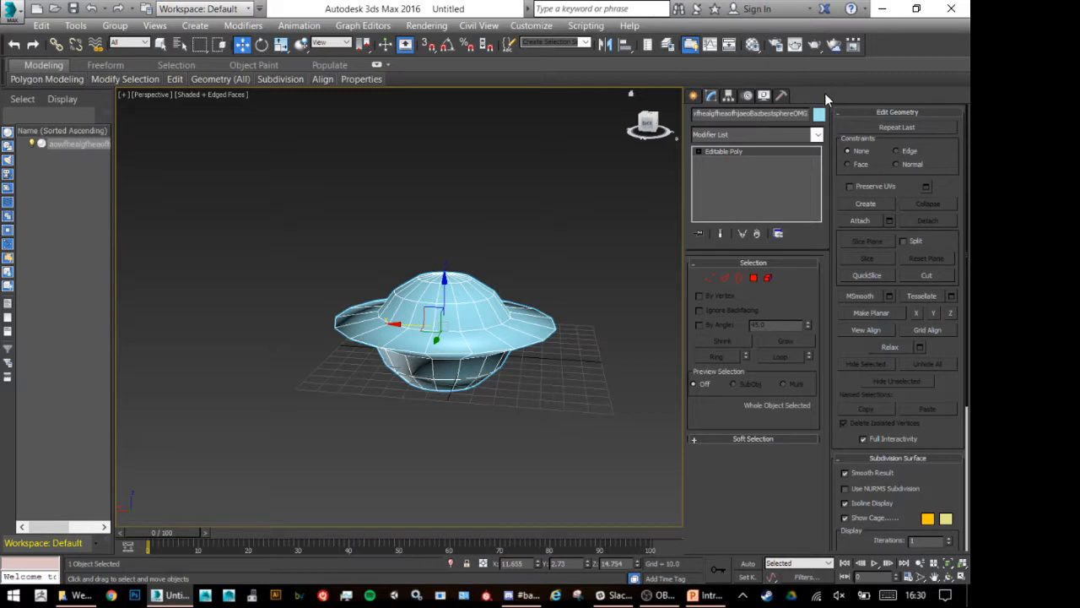
click(750, 113)
key(BackSpace)
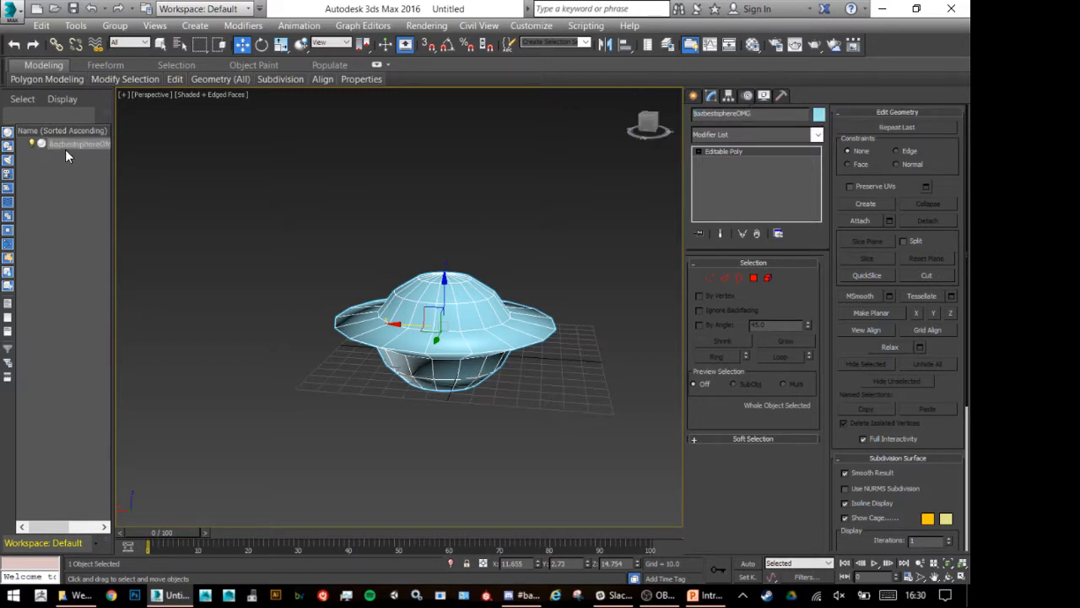
click(544, 202)
click(445, 295)
Switch to Border sub-object level, clear the edge selection, and examine the mesh from above and below for open borders.
alt+middle_drag(414, 371, 505, 334)
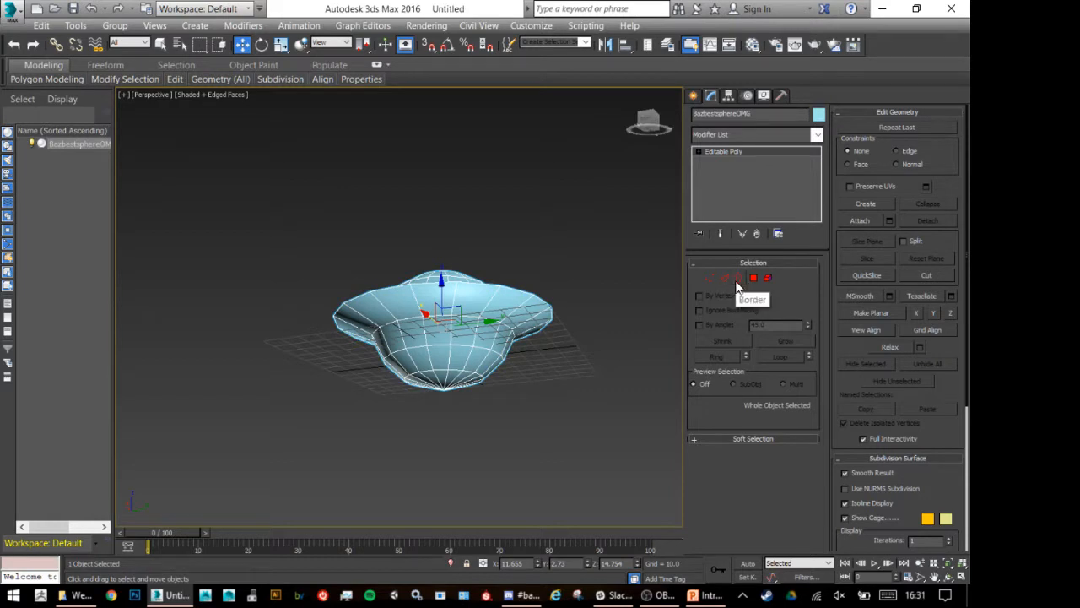
click(738, 279)
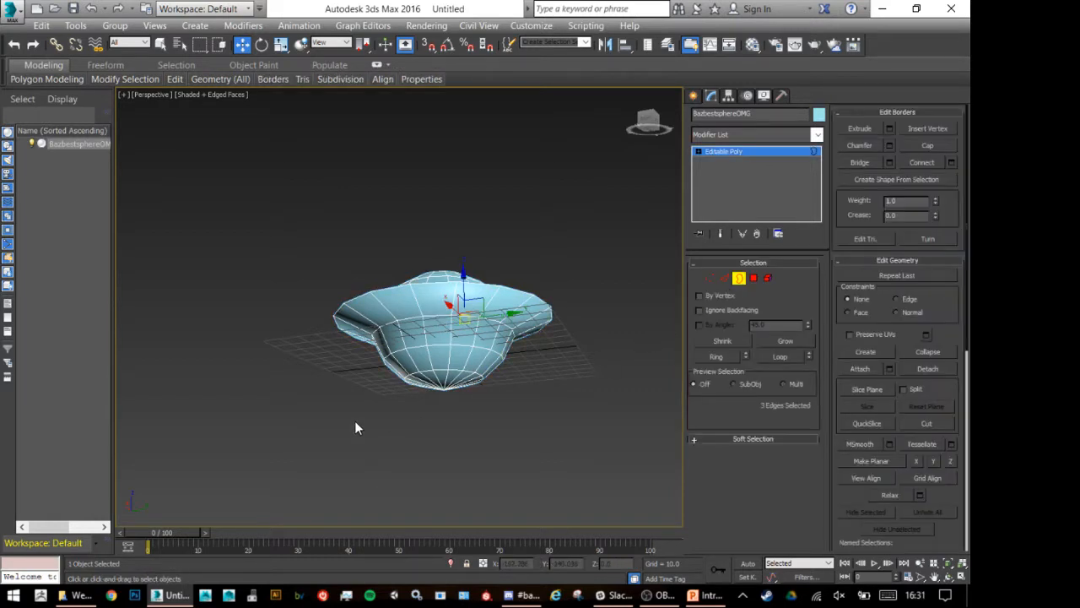
alt+middle_drag(354, 424, 354, 453)
click(624, 470)
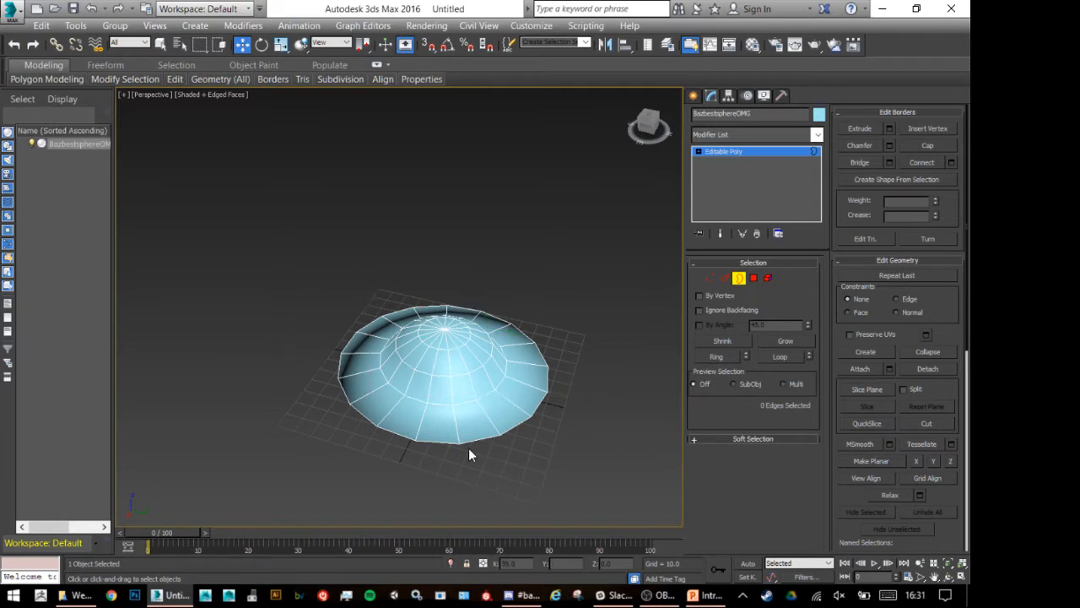
alt+middle_drag(470, 453, 482, 364)
alt+middle_drag(482, 462, 566, 415)
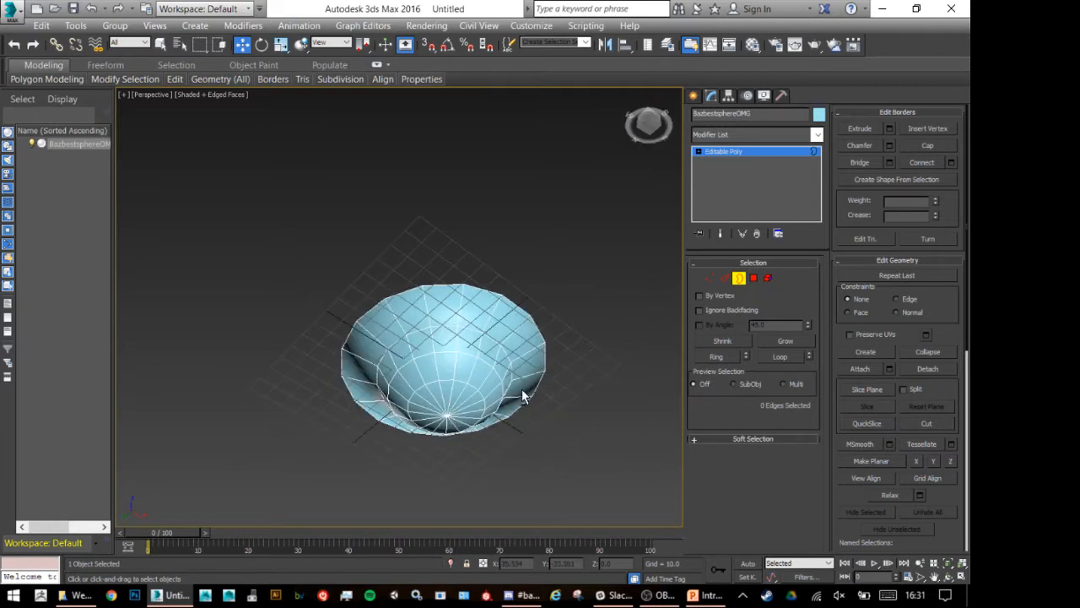
At Polygon level, select only the ring of triangular polygons closing the underside, excluding stray side polygons, and delete them.
click(753, 278)
alt+middle_drag(456, 286, 407, 453)
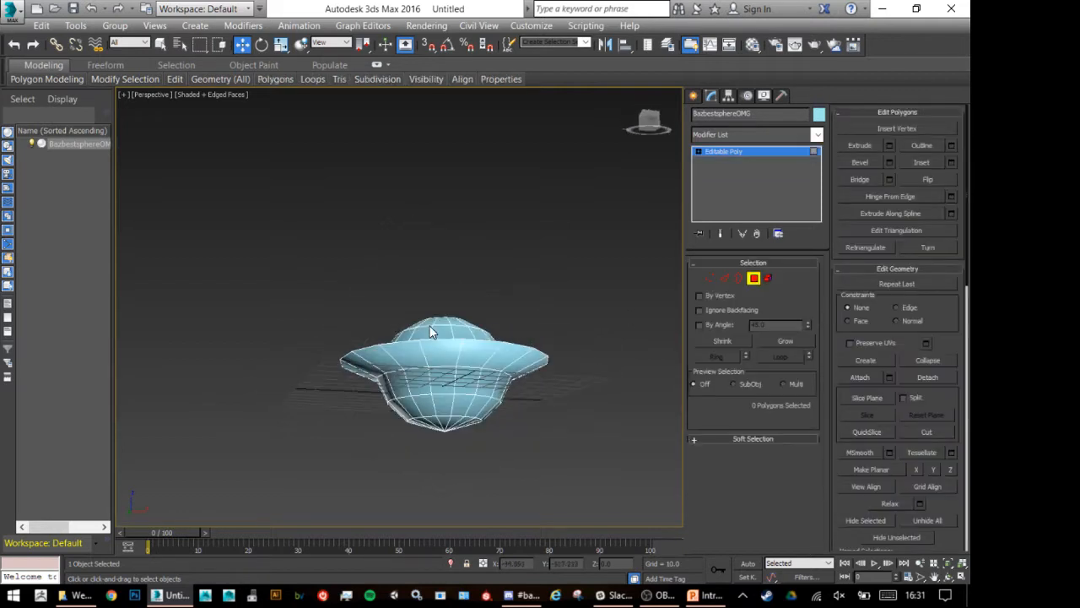
drag(430, 481, 480, 423)
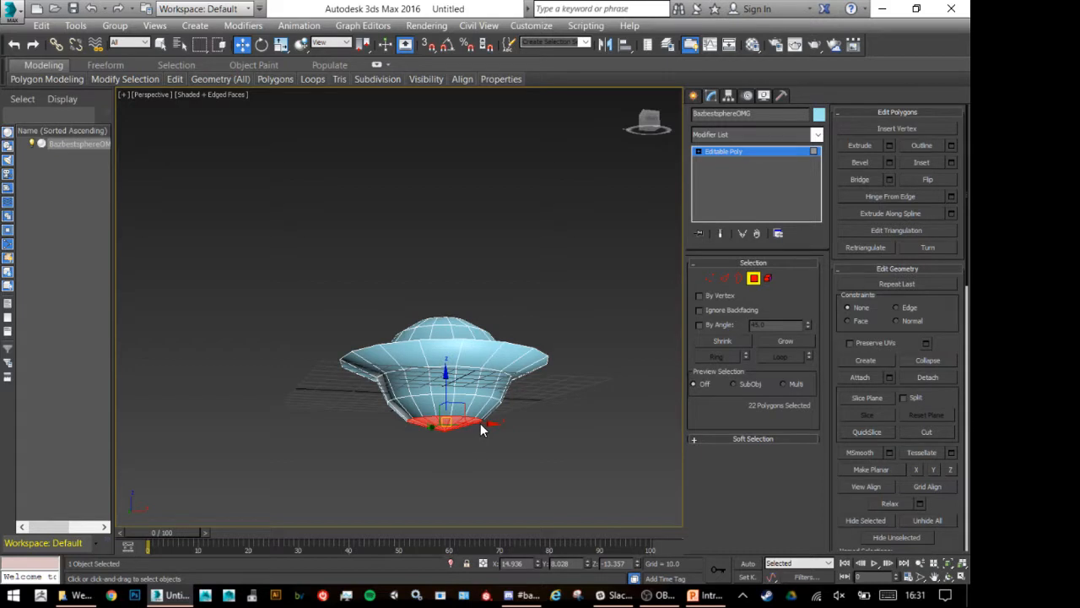
click(480, 422)
alt+middle_drag(448, 435, 592, 344)
key(ctrl+z)
middle_drag(457, 346, 486, 347)
alt+click(486, 347)
alt+click(478, 359)
alt+click(458, 384)
alt+click(459, 377)
alt+click(452, 409)
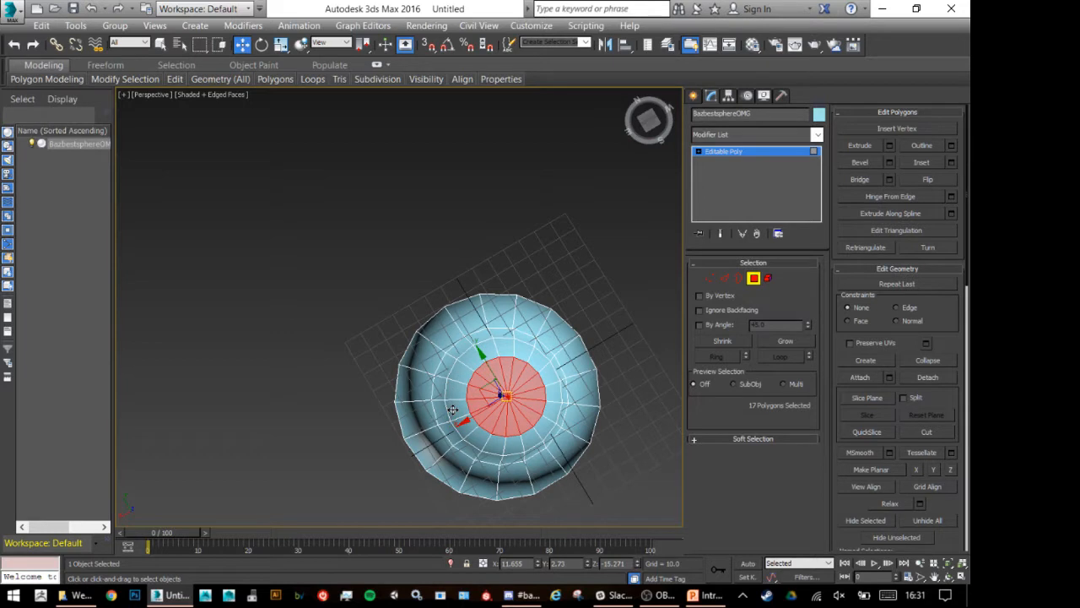
key(ctrl+d)
alt+middle_drag(567, 287, 538, 356)
Select the bottom hole's border, extend it downward into a neck, and extend and scale it into a flared base at about Z -50.6.
click(739, 278)
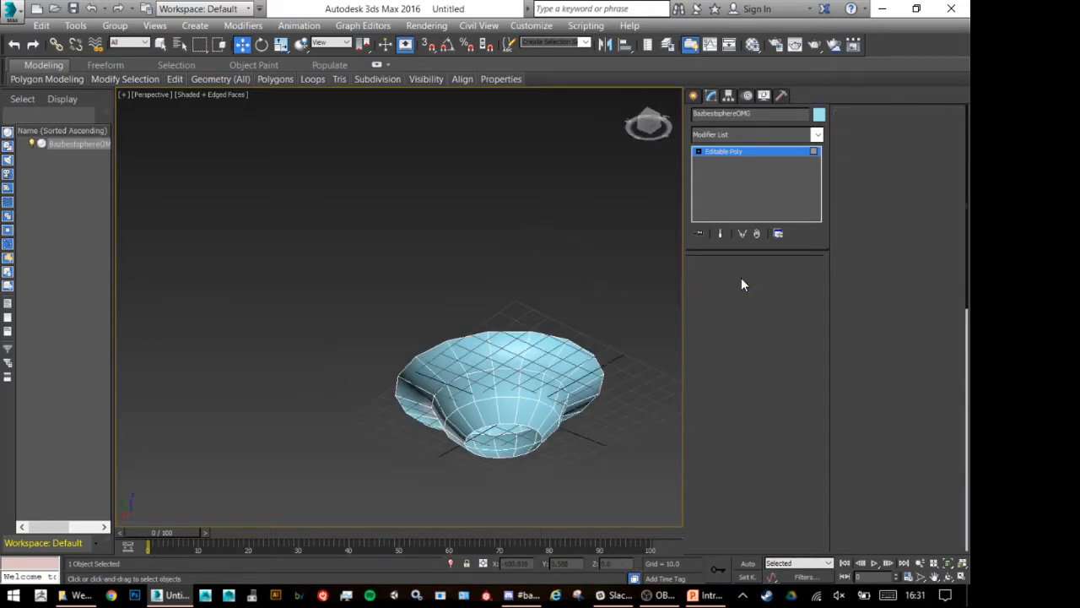
click(510, 443)
middle_drag(578, 472, 578, 334)
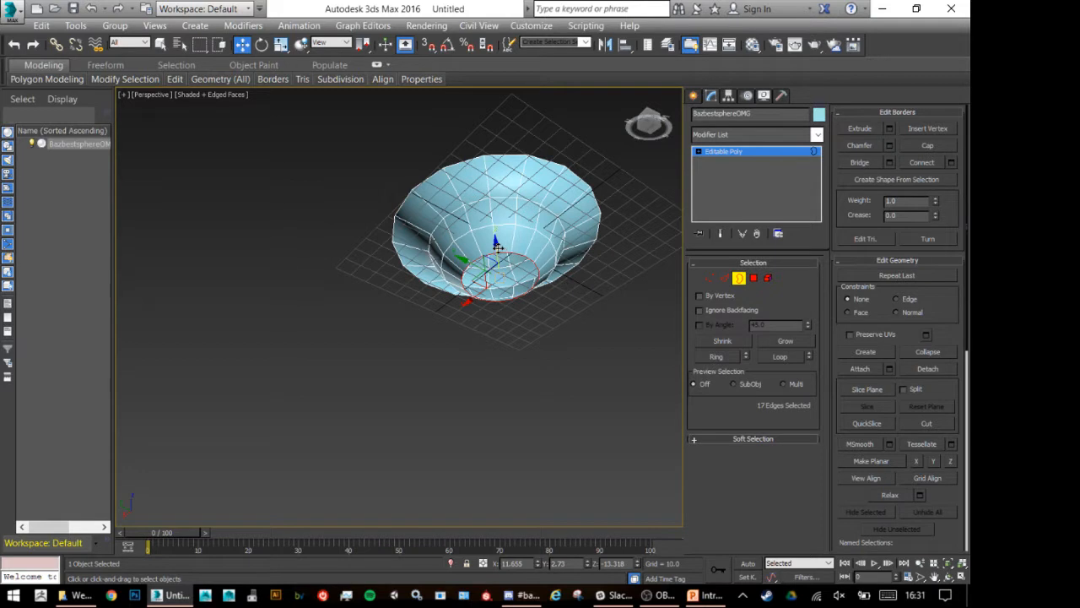
shift+drag(498, 242, 534, 340)
key(r)
Render the Perspective view of the mesh's open underside and close the rendered frame.
alt+middle_drag(533, 339, 535, 278)
scroll(533, 290, up, 3)
key(shift+q)
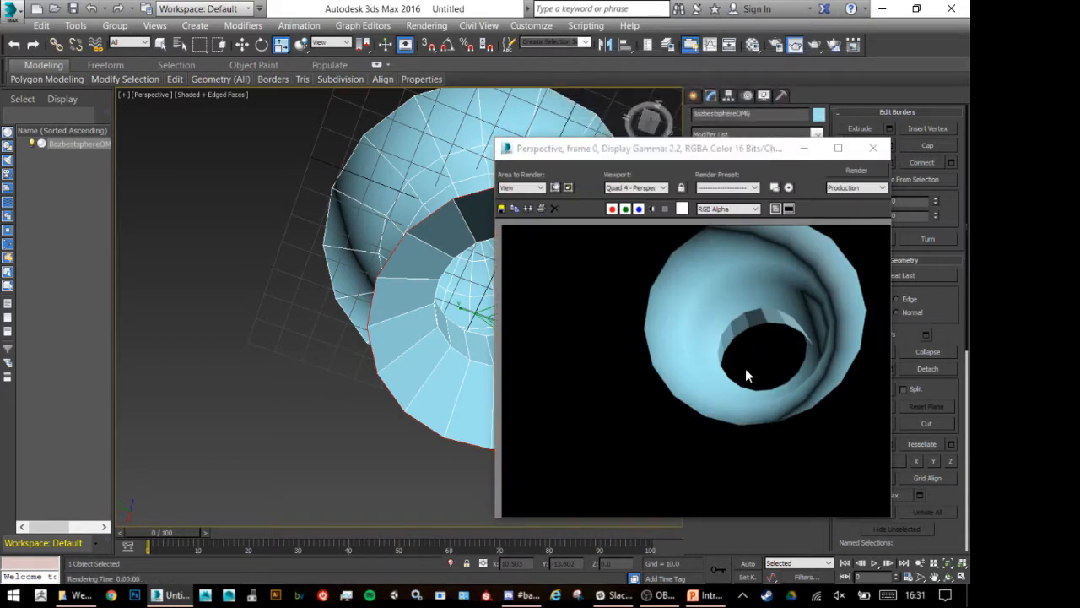
click(874, 156)
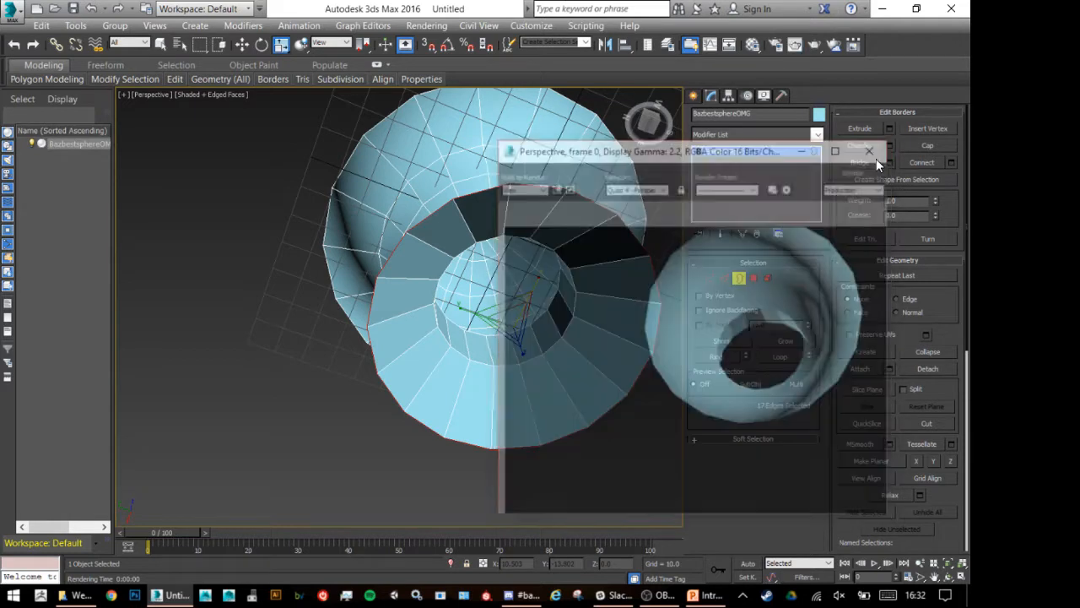
alt+middle_drag(536, 196, 521, 304)
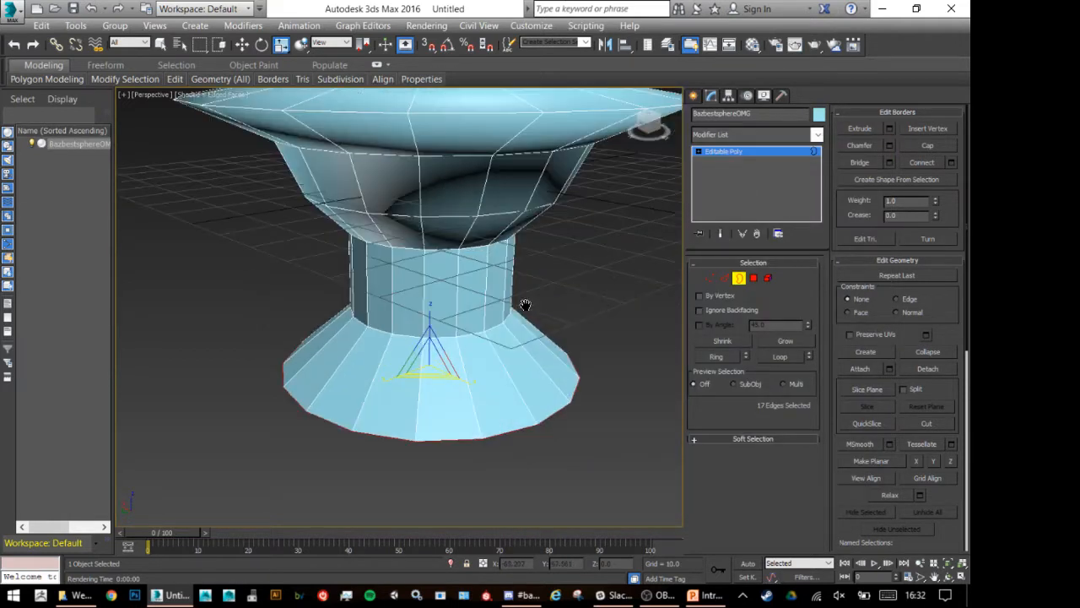
Try moving the flared base's border upward along the Z axis and undo the move.
scroll(523, 310, down, 5)
key(w)
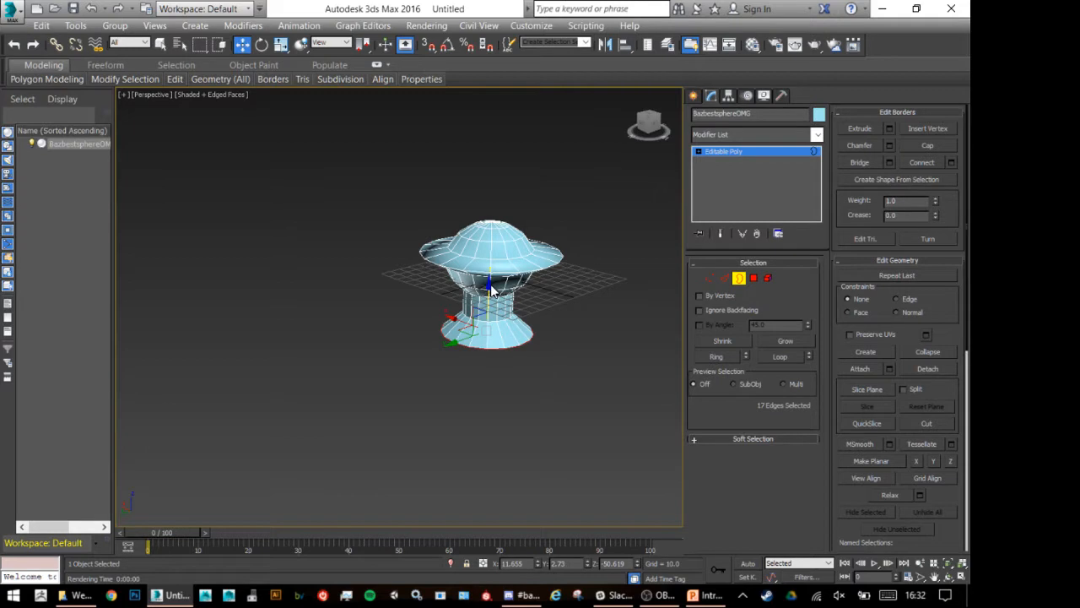
drag(489, 291, 487, 220)
key(ctrl+z)
Return to object level and move the whole object up along the Z axis to about Z 63.1.
click(740, 279)
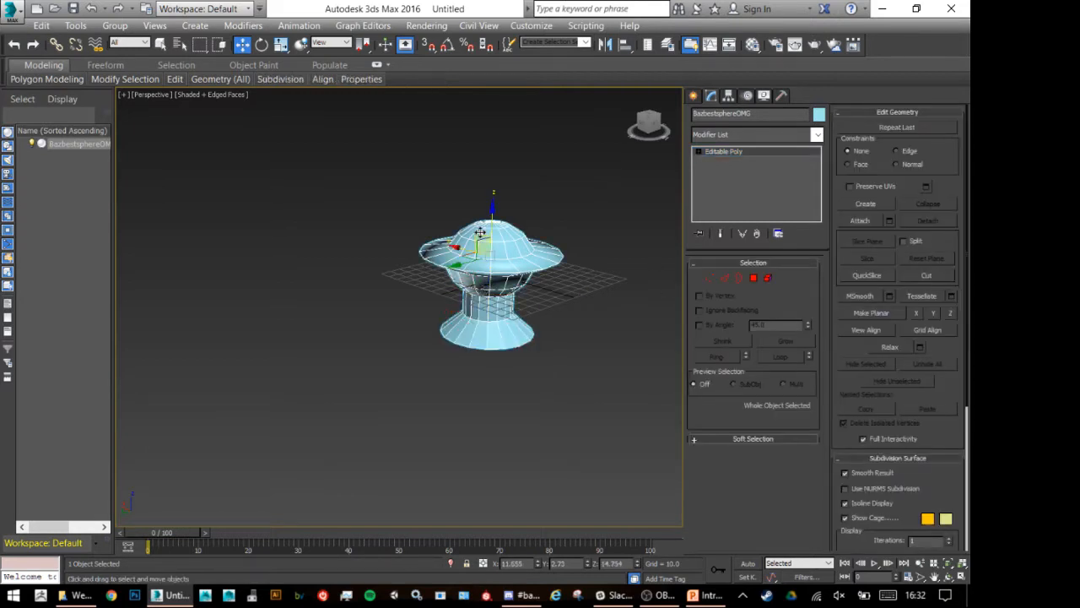
drag(495, 213, 504, 156)
mouse_move(537, 330)
alt+middle_down()
mouse_move(561, 229)
mouse_move(557, 340)
mouse_move(525, 305)
mouse_move(540, 313)
alt+middle_up()
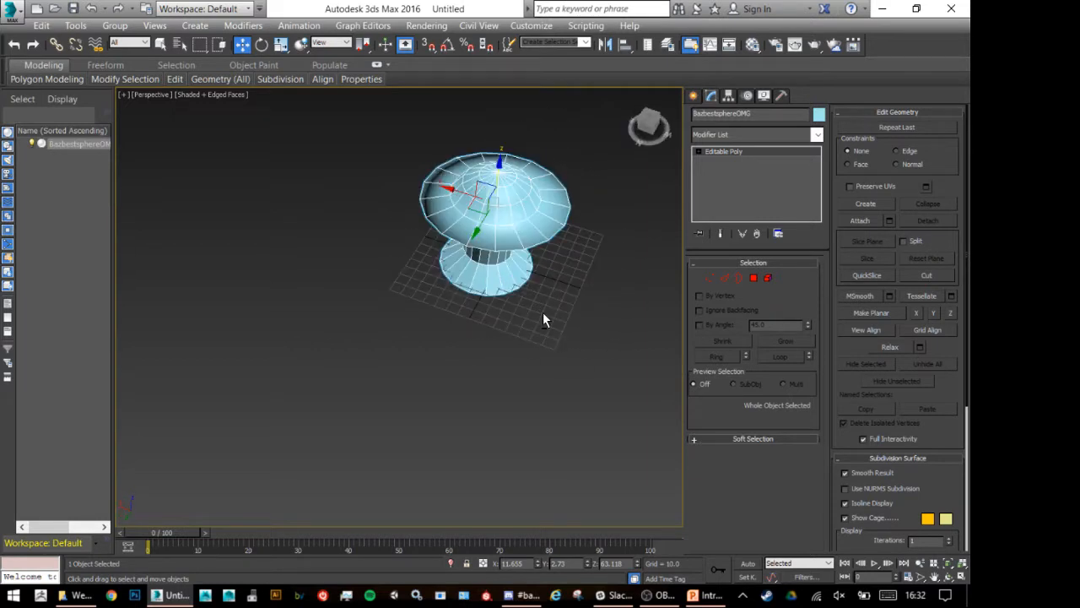
mouse_move(501, 309)
alt+middle_down()
mouse_move(573, 272)
mouse_move(498, 262)
mouse_move(560, 255)
mouse_move(485, 304)
alt+middle_up()
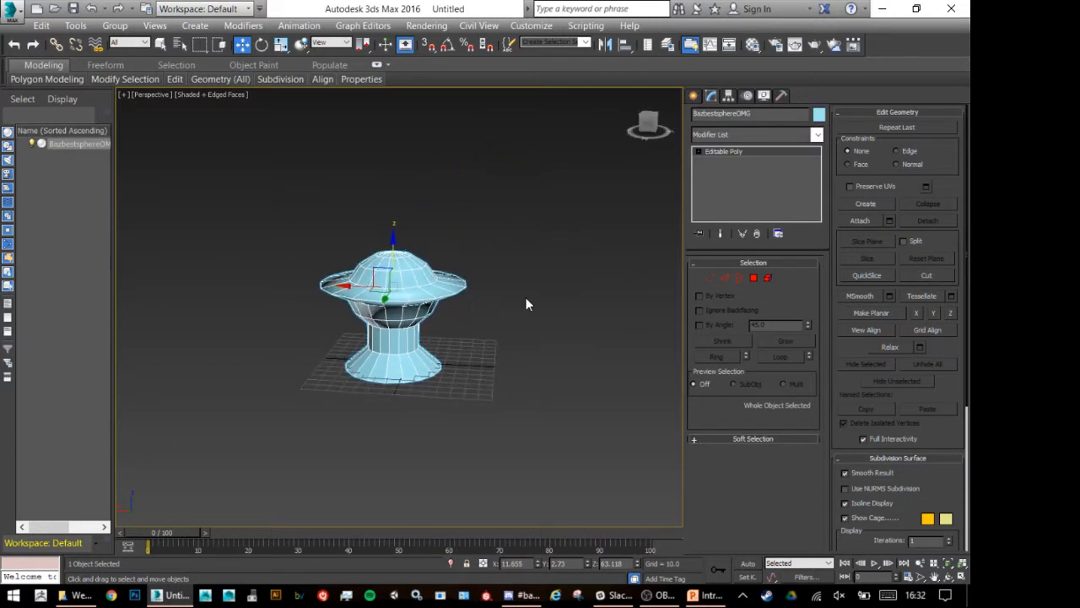
Select the entire mesh at Element sub-object level.
scroll(447, 319, up, 4)
middle_drag(394, 321, 468, 320)
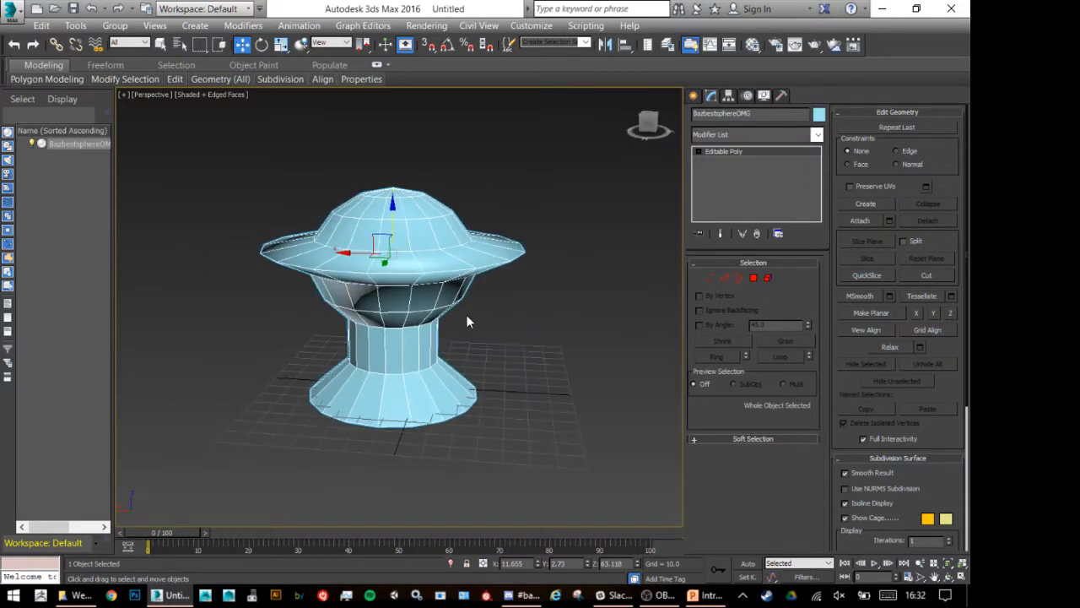
click(766, 278)
drag(561, 279, 433, 321)
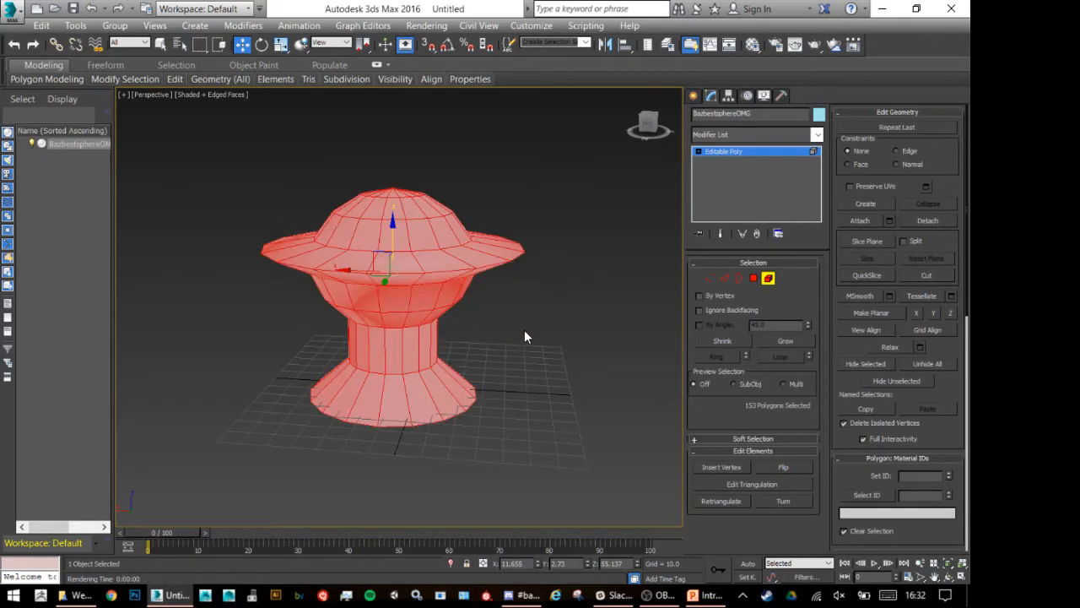
At Polygon sub-object level, select the patch of polygons on one side of the bowl between the rim and the neck.
click(754, 278)
drag(572, 295, 443, 297)
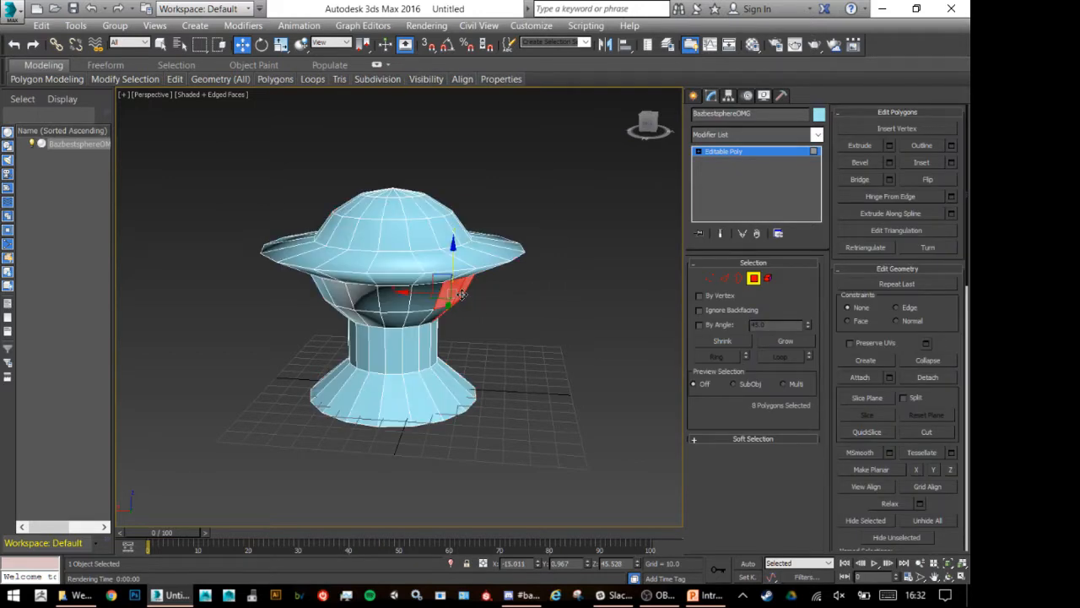
key(Delete)
mouse_move(464, 301)
alt+middle_down()
mouse_move(370, 279)
mouse_move(458, 282)
alt+middle_up()
click(469, 291)
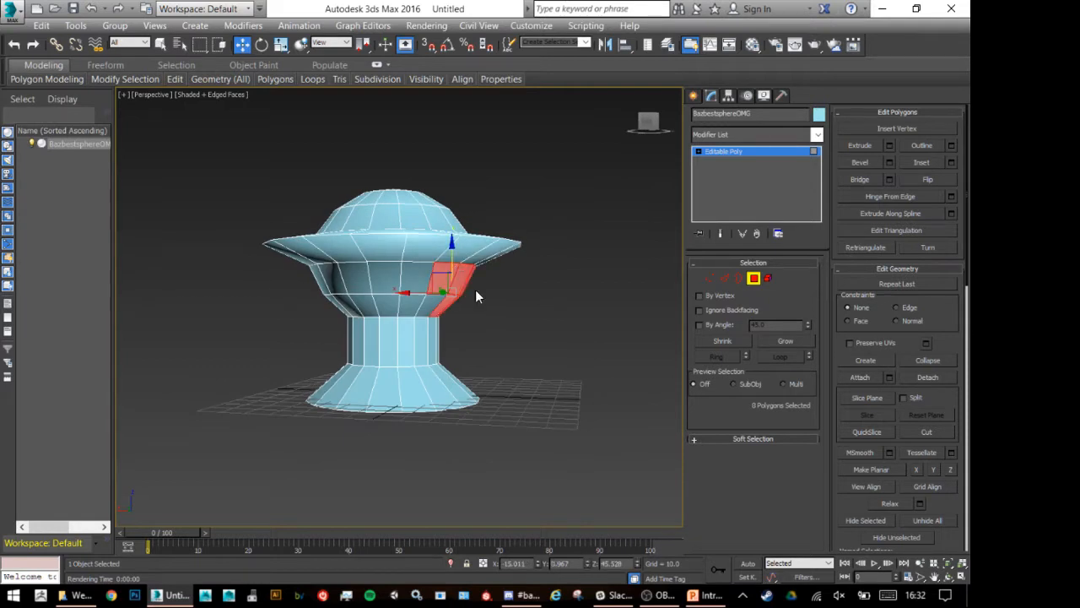
alt+middle_drag(498, 329, 583, 278)
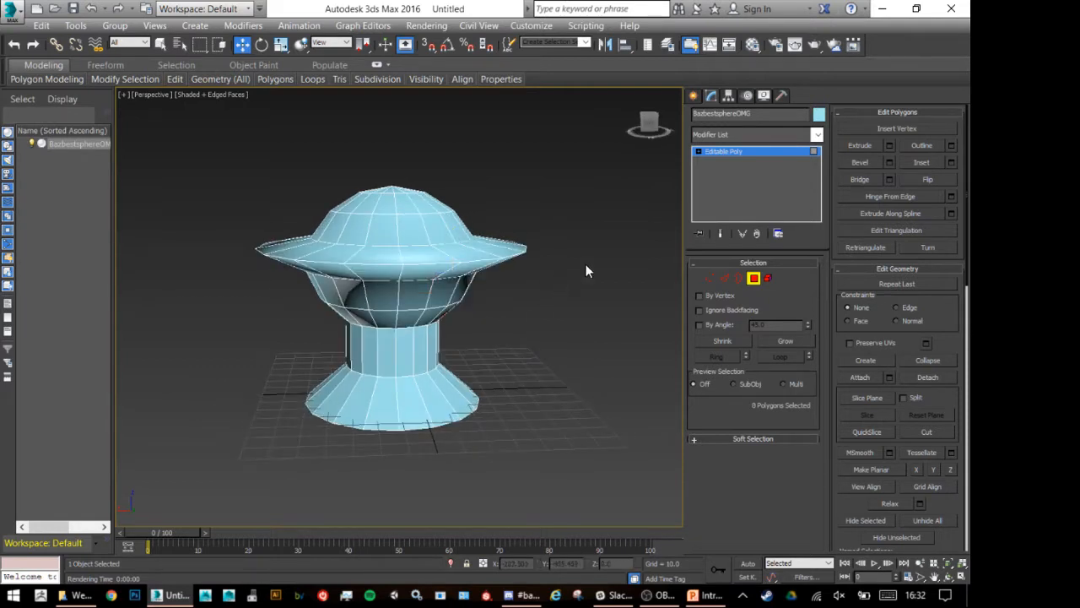
Select a single polygon on the side of the upper dome and pull it upward to about Z 102.
click(439, 226)
alt+middle_drag(543, 231, 513, 224)
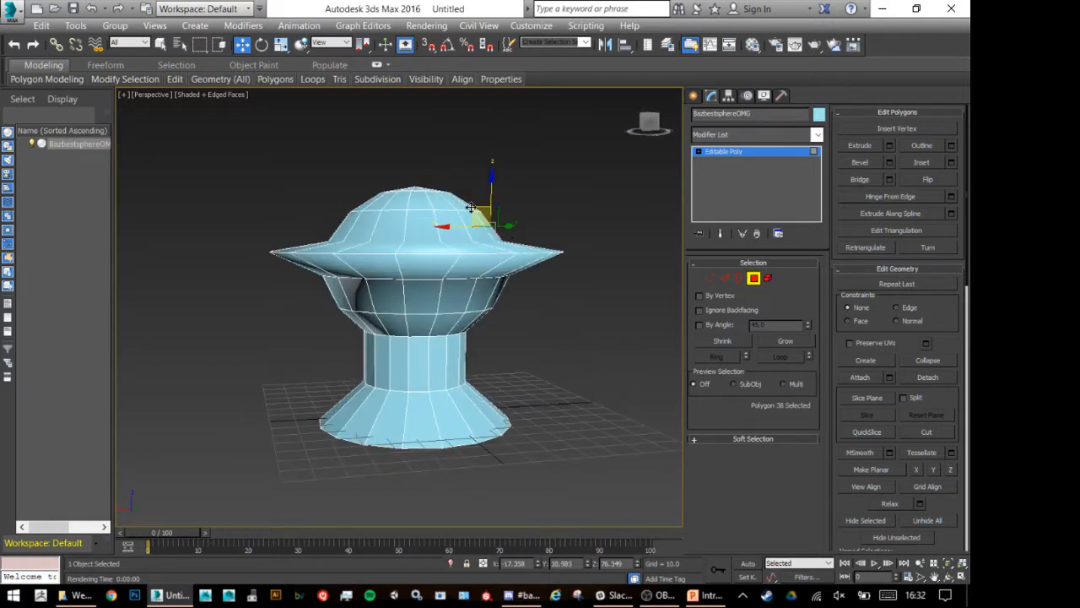
drag(481, 213, 519, 142)
Region-select polygons along the saucer's wide rim and move them outward to distort the shape.
alt+middle_drag(519, 142, 512, 211)
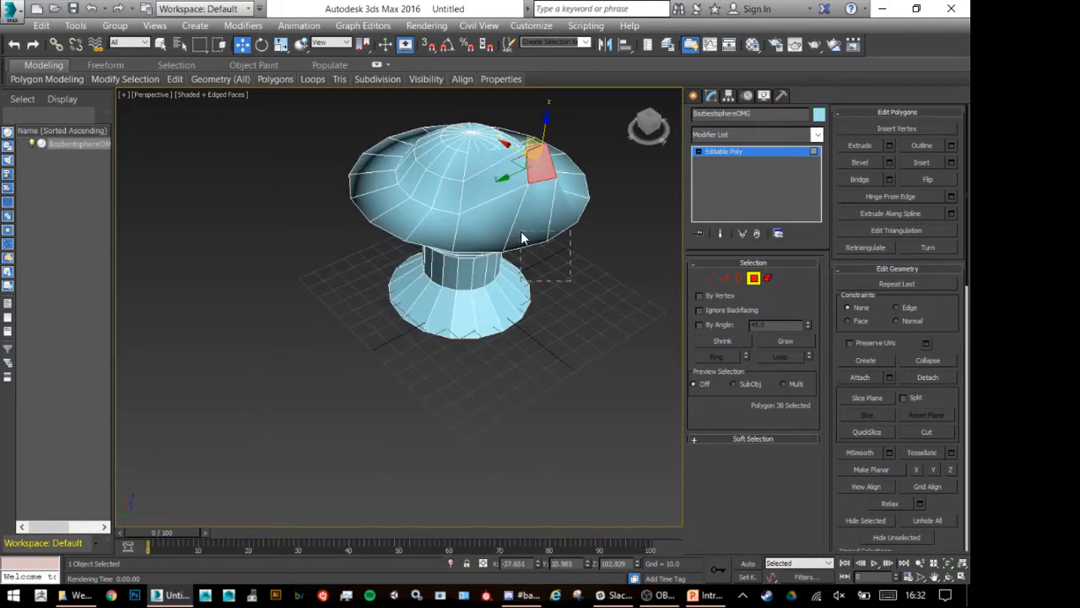
drag(525, 239, 523, 237)
alt+middle_drag(566, 259, 534, 297)
drag(505, 263, 512, 359)
alt+middle_drag(512, 359, 472, 253)
drag(223, 251, 304, 332)
At Vertex sub-object level, select the rim's outermost vertex and pull it outward into a point at about X 126.4.
click(708, 273)
alt+middle_drag(377, 294, 348, 321)
drag(201, 251, 268, 329)
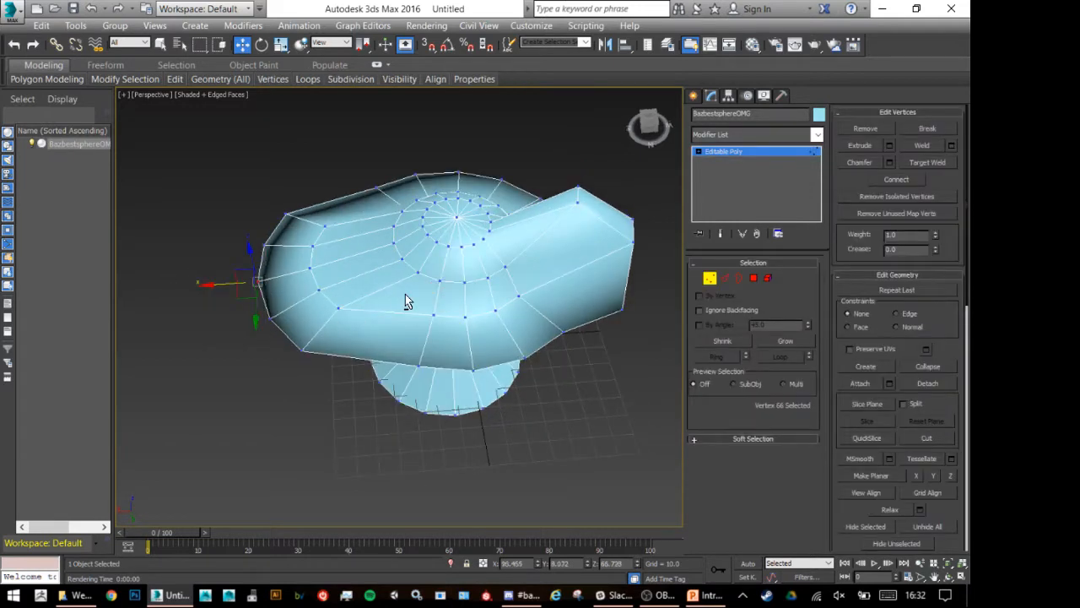
alt+middle_drag(405, 301, 342, 359)
drag(223, 252, 167, 217)
alt+middle_drag(338, 333, 415, 222)
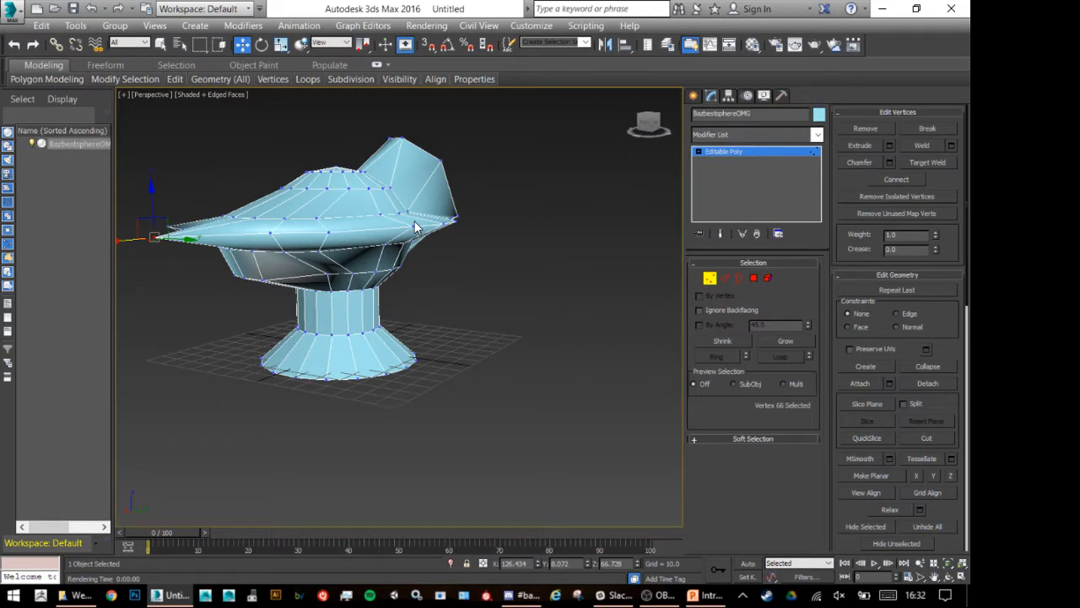
Start saving the scene and browse to the temp folder on the Desktop.
key(ctrl+s)
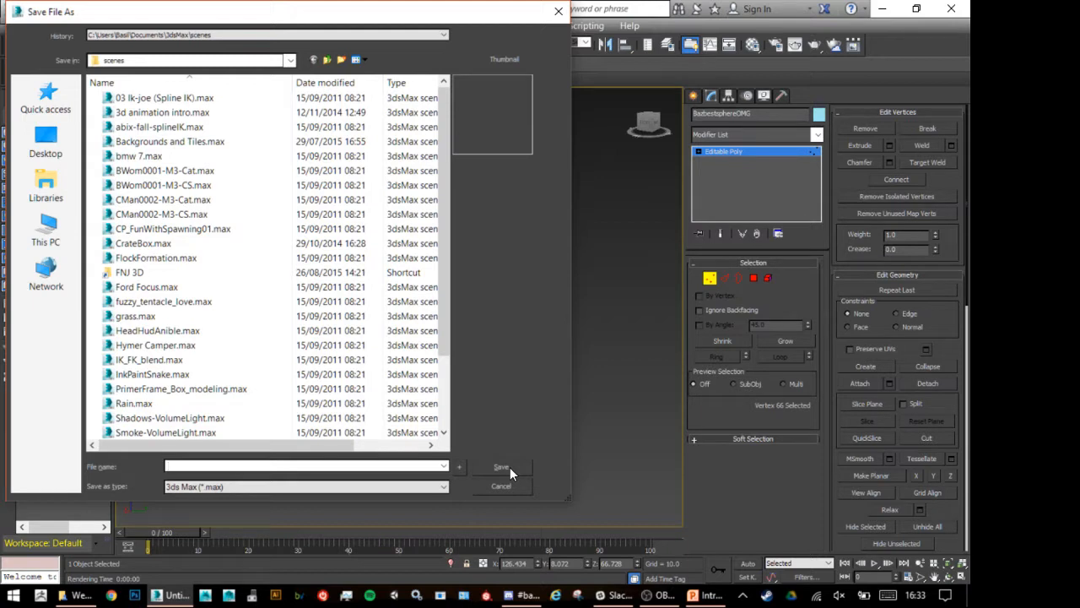
click(52, 148)
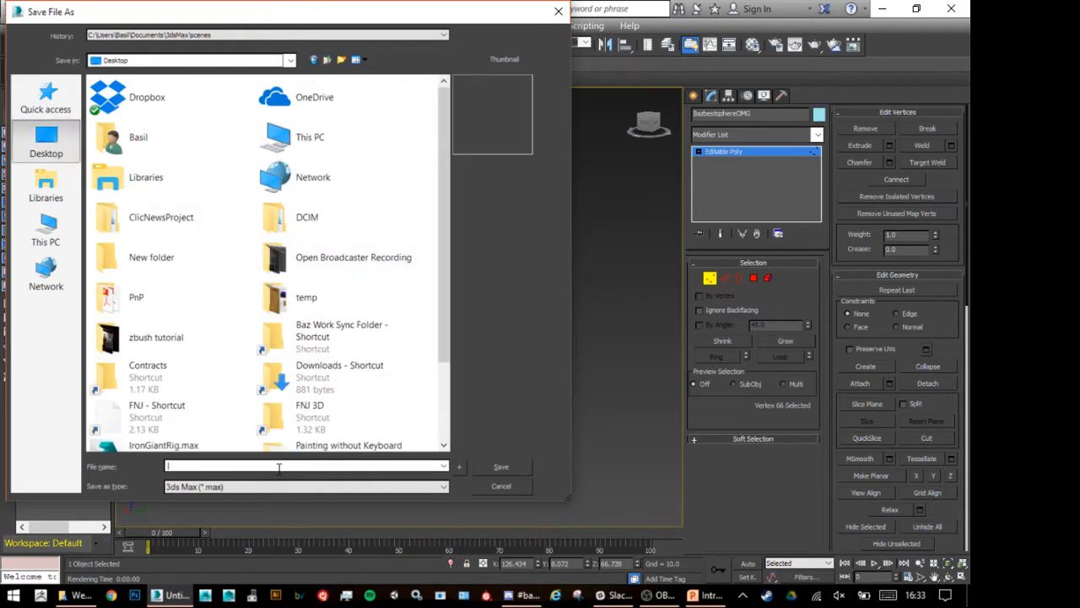
text(3)
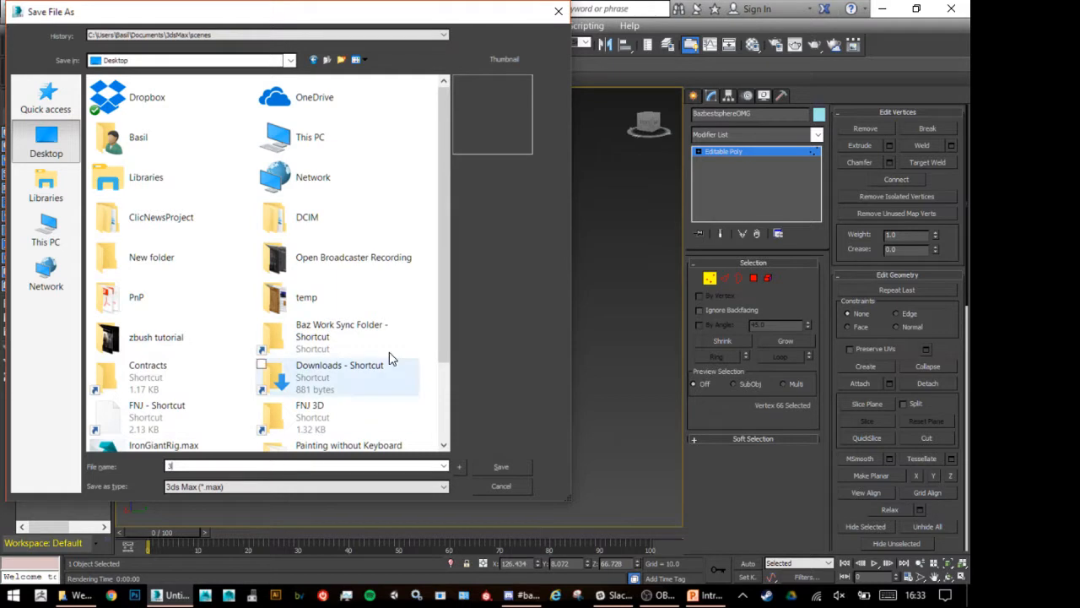
scroll(396, 296, down, 3)
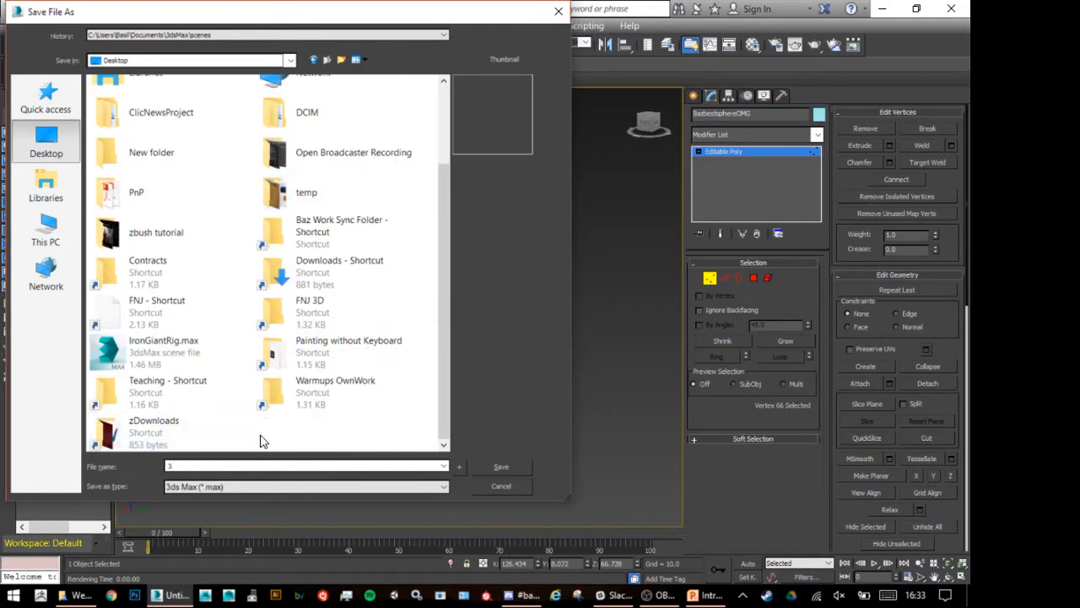
right_click(275, 441)
click(278, 439)
scroll(302, 380, up, 3)
double_click(304, 297)
Create a folder named Crate inside temp and save the scene in it as Crate.
right_click(228, 272)
mouse_move(210, 509)
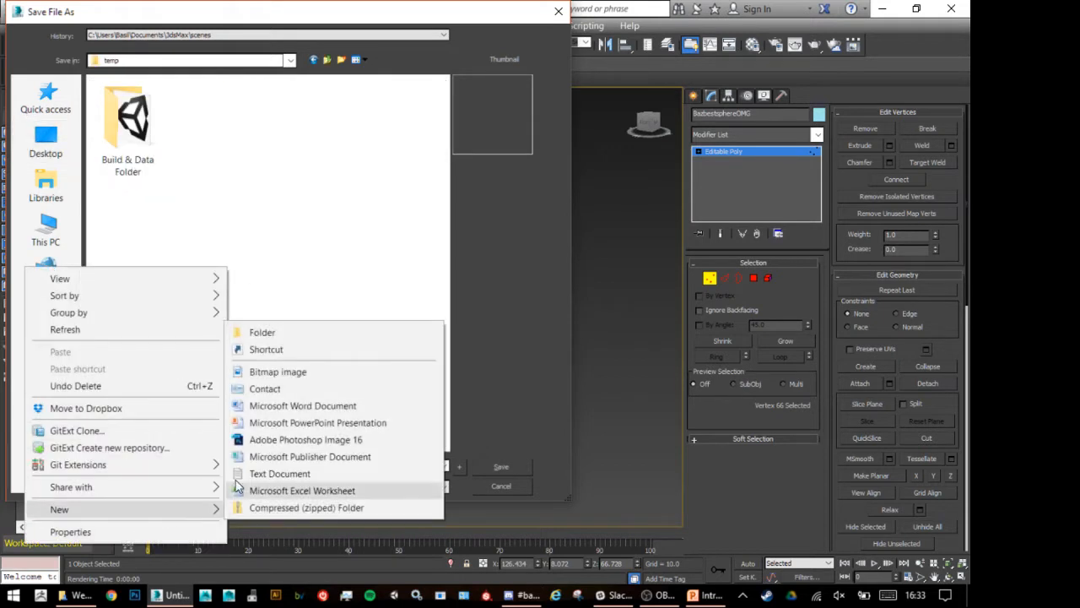
click(292, 334)
text(Crate)
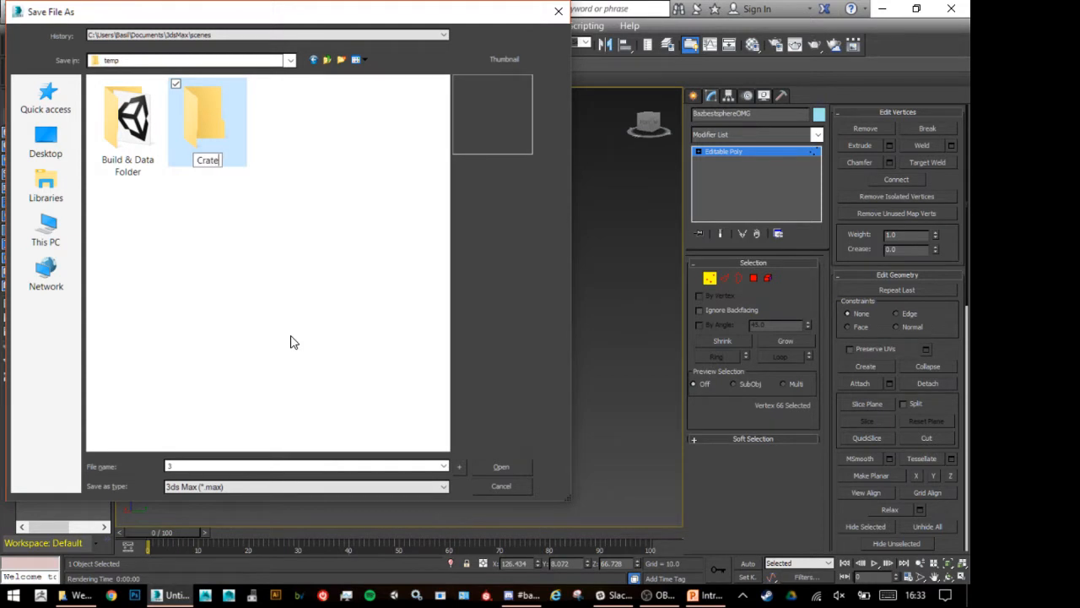
key(Return)
key(Return)
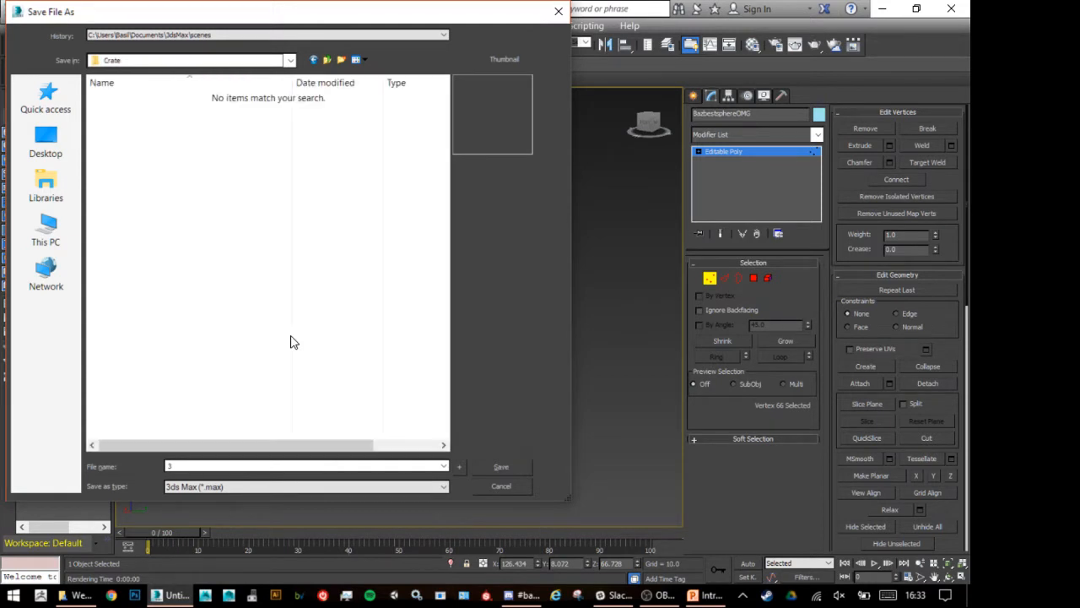
text(Crate)
key(Return)
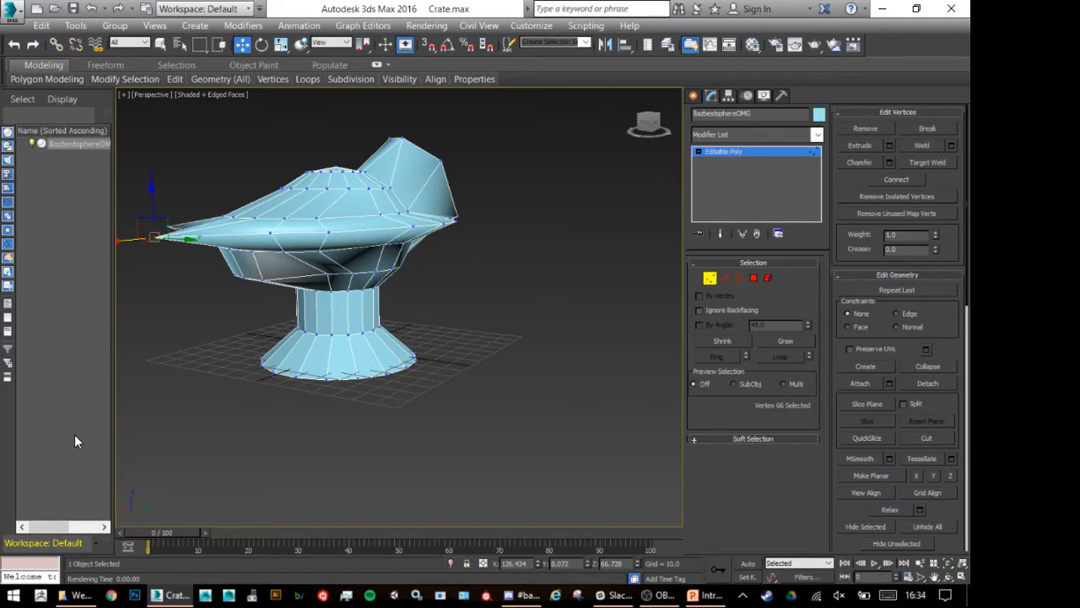
Render the perspective view from the side of the model and close the rendered frame.
mouse_move(348, 404)
alt+middle_down()
mouse_move(418, 384)
mouse_move(341, 400)
alt+middle_up()
middle_drag(409, 341, 448, 373)
key(shift+q)
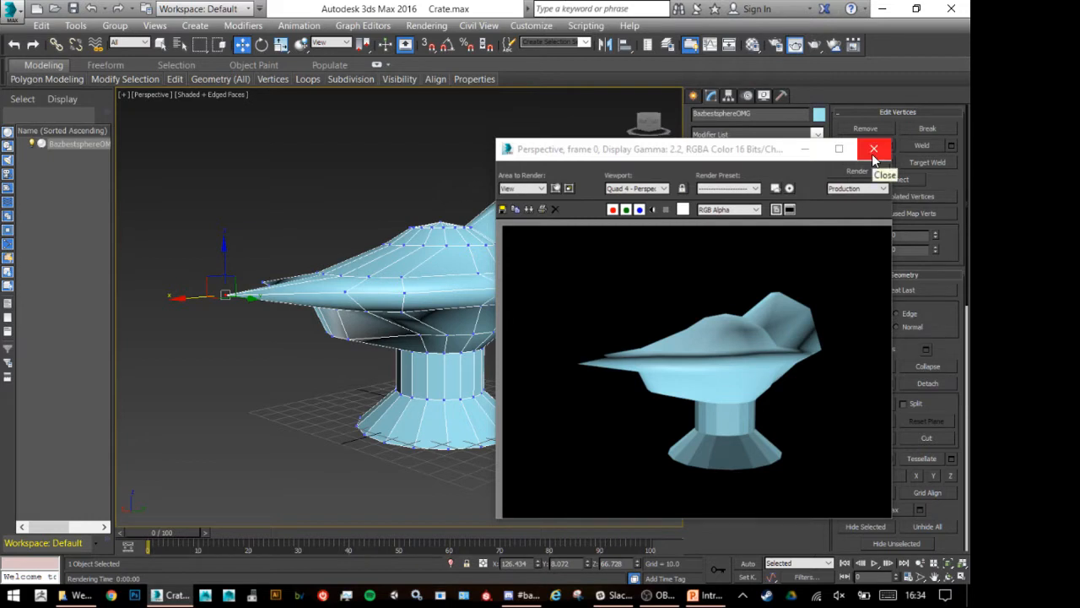
click(873, 149)
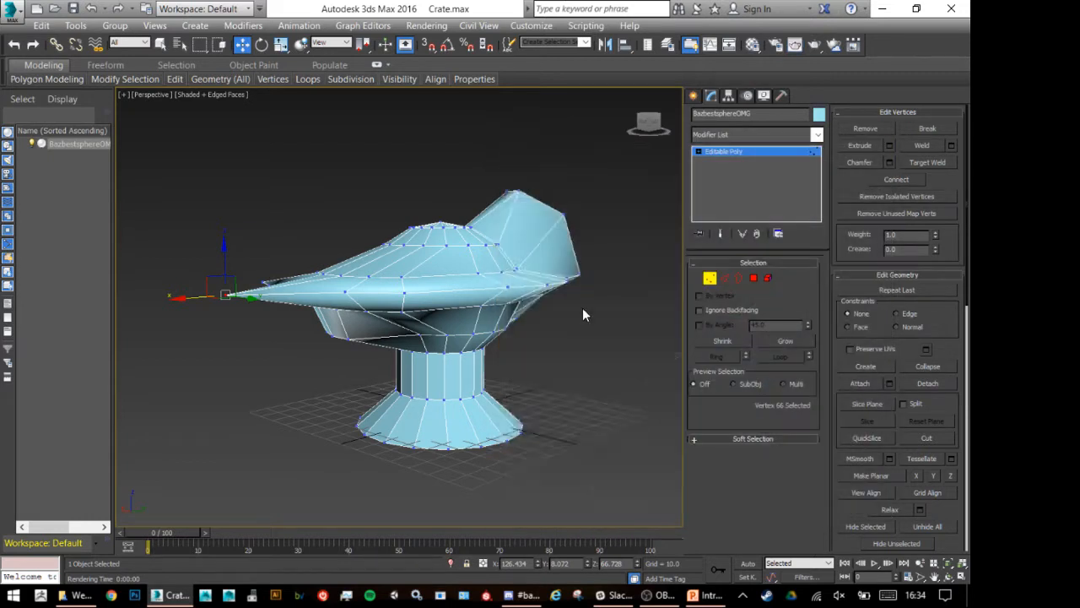
Render the model again from farther away, facing its pointed tip, close the frame and inspect the mesh from other angles.
scroll(608, 262, down, 5)
mouse_move(581, 257)
alt+middle_down()
mouse_move(594, 299)
mouse_move(600, 259)
alt+middle_up()
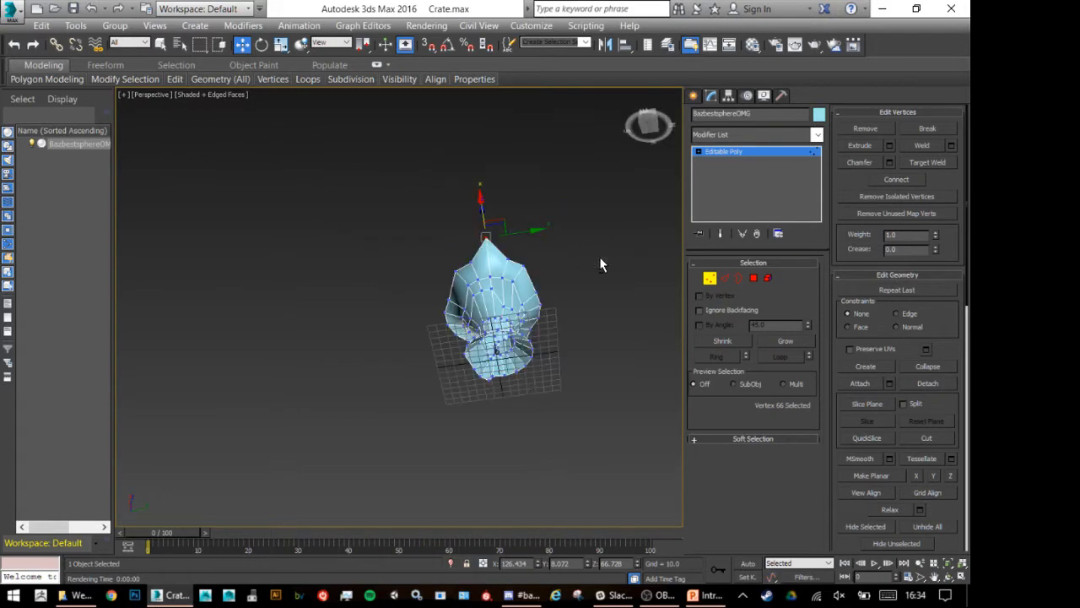
key(shift+q)
click(874, 149)
alt+middle_drag(503, 269, 503, 337)
scroll(504, 339, up, 5)
scroll(483, 390, down, 2)
alt+middle_drag(465, 419, 530, 314)
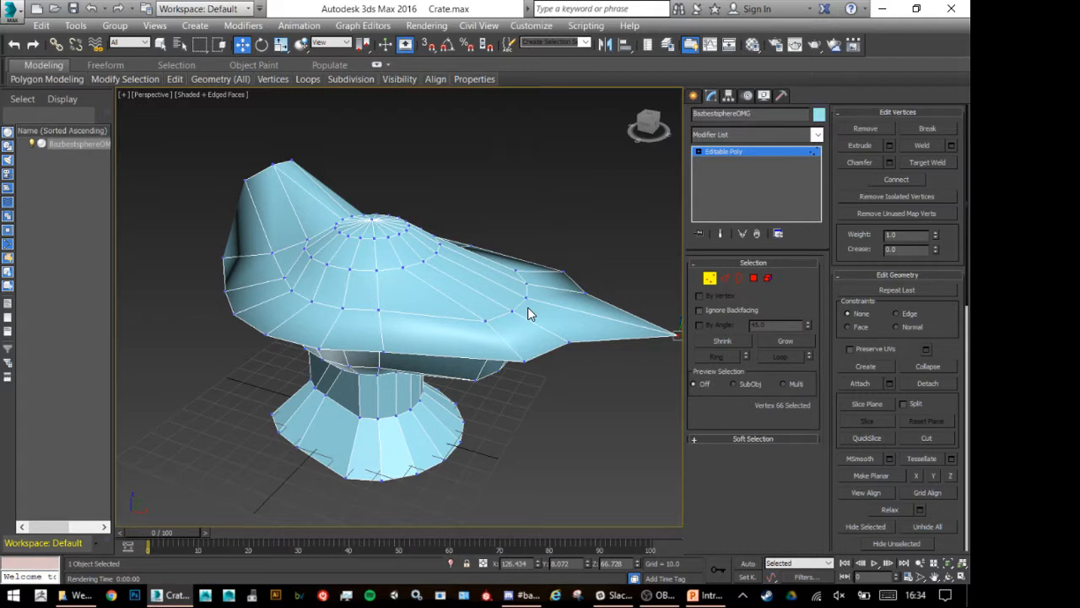
Switch to Discord to check the baz-asset-design-channel messages and return to 3ds Max.
click(543, 599)
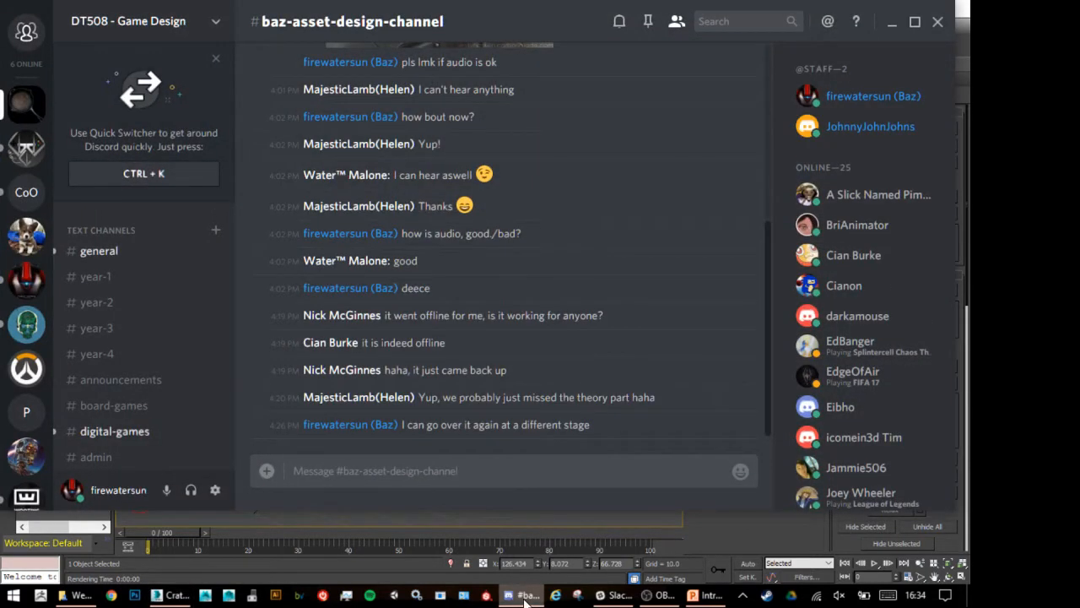
click(526, 599)
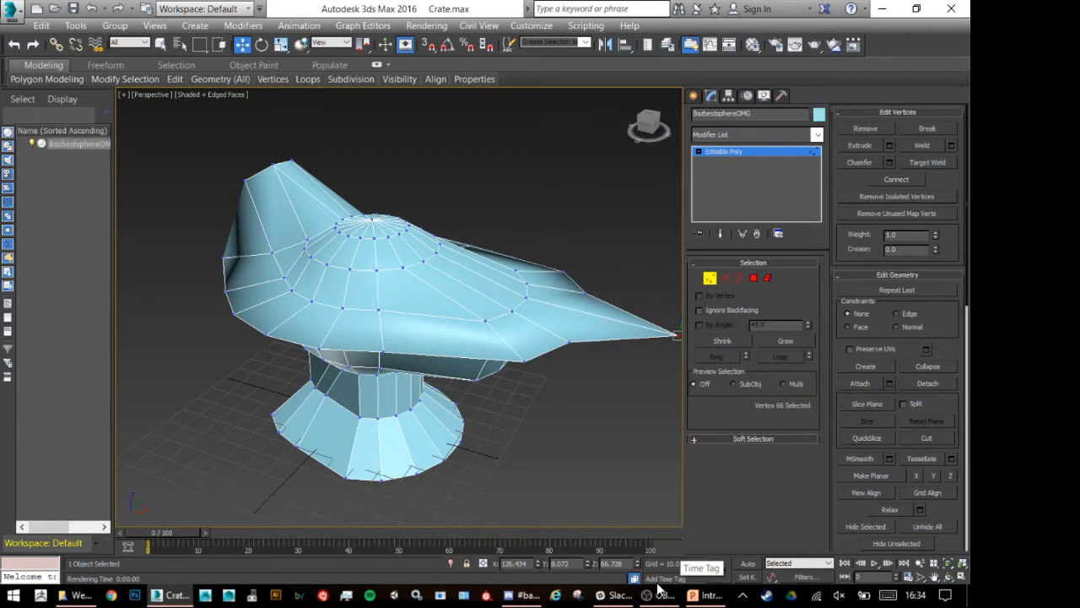
mouse_move(658, 594)
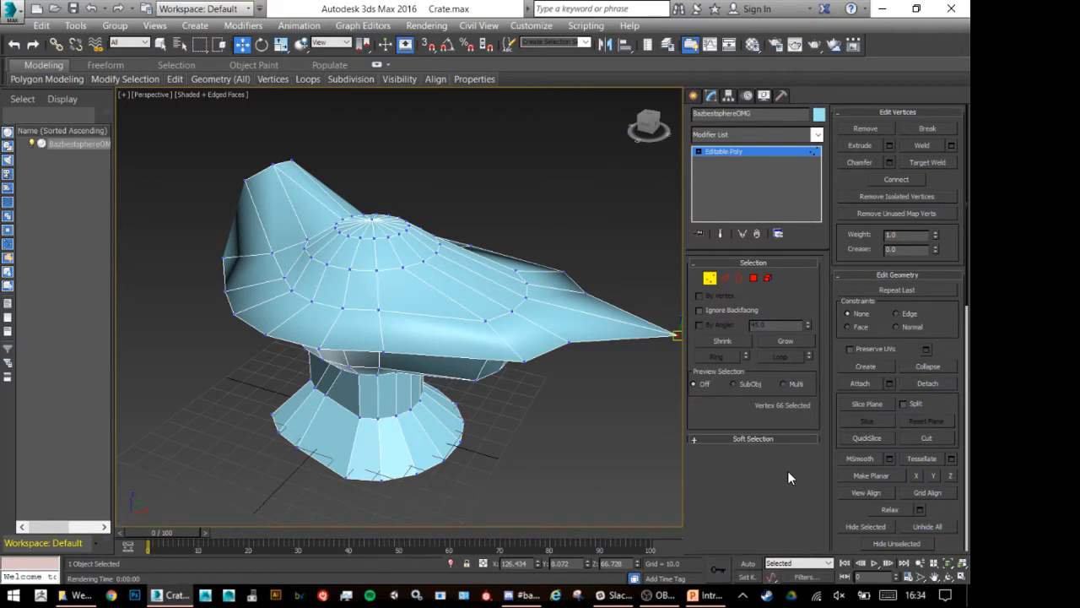
Select seven vertices on the side of the dome and pull them up and outward into a spike at about X 58.5, Z 115.2.
drag(389, 175, 431, 257)
alt+middle_drag(441, 313, 485, 256)
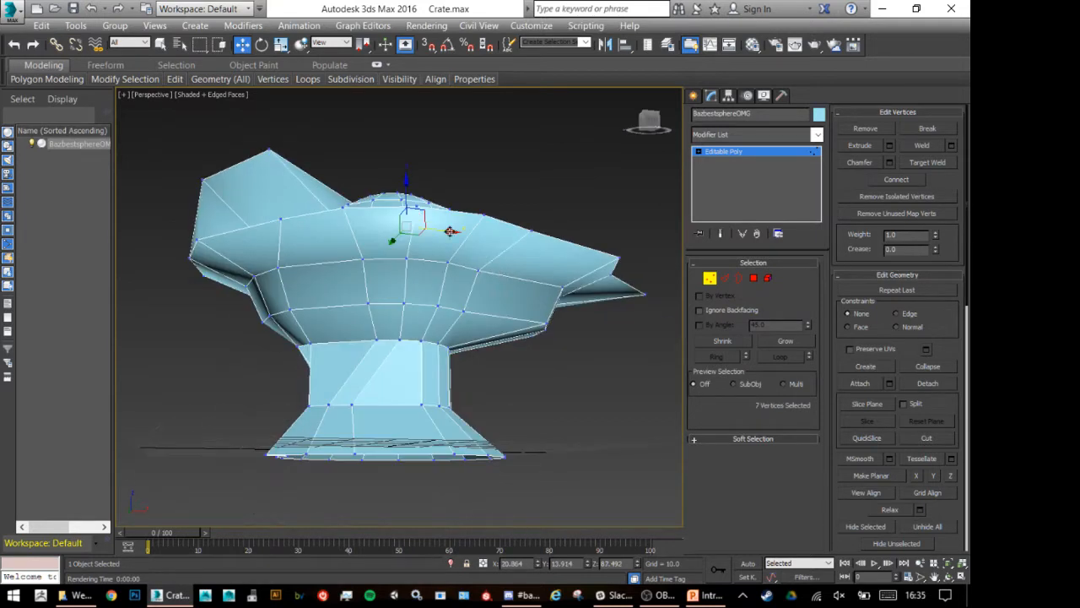
drag(416, 215, 544, 194)
Select a vertex on the base's lower edge and pull it outward to about X 78.4, Y -32.8.
alt+middle_drag(543, 194, 506, 330)
click(412, 396)
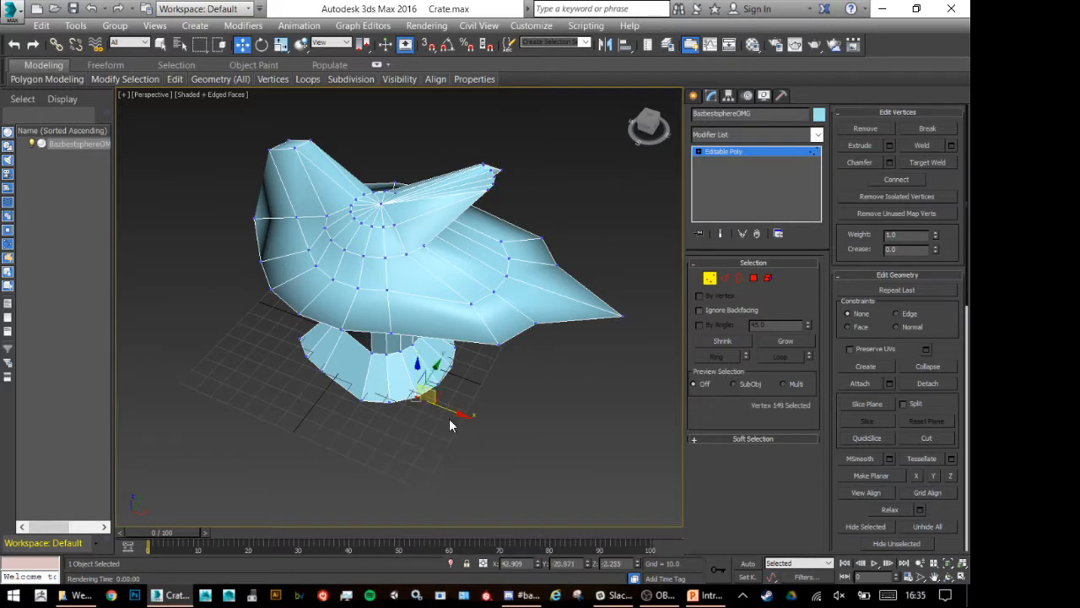
drag(464, 414, 493, 428)
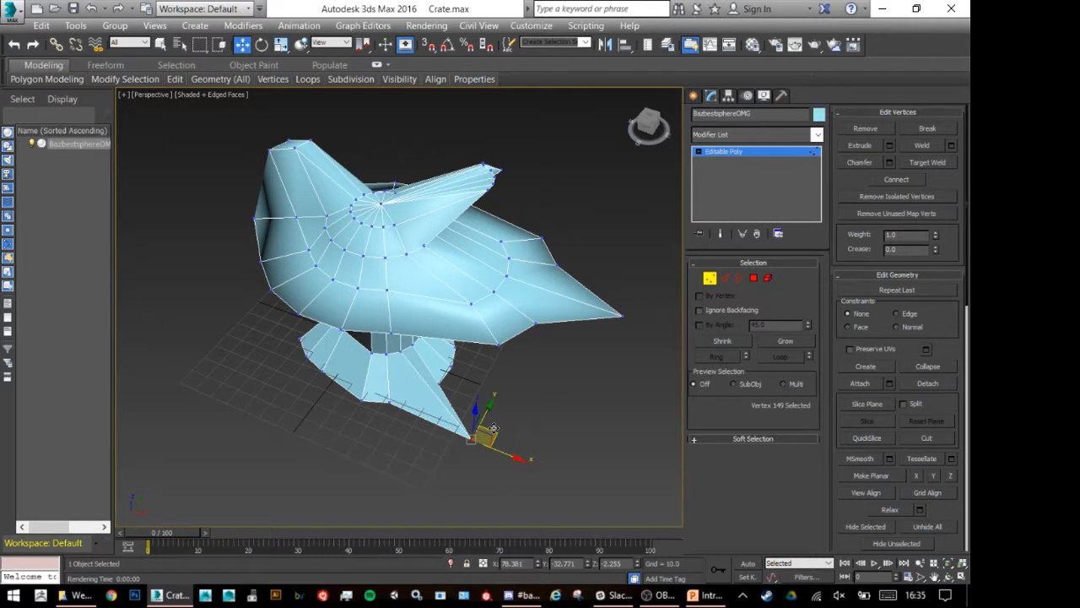
Reselect the seven vertices at the dome spike's tip and clone them away from the mesh to about X 116.9, Z 135.3.
alt+middle_drag(494, 429, 427, 168)
drag(471, 223, 472, 225)
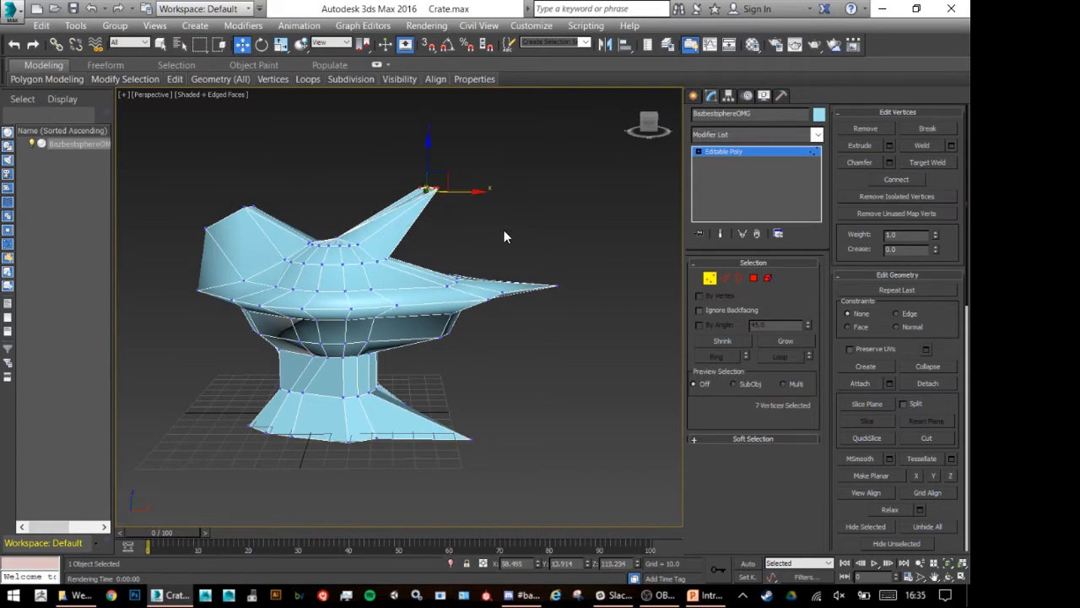
middle_drag(504, 232, 506, 251)
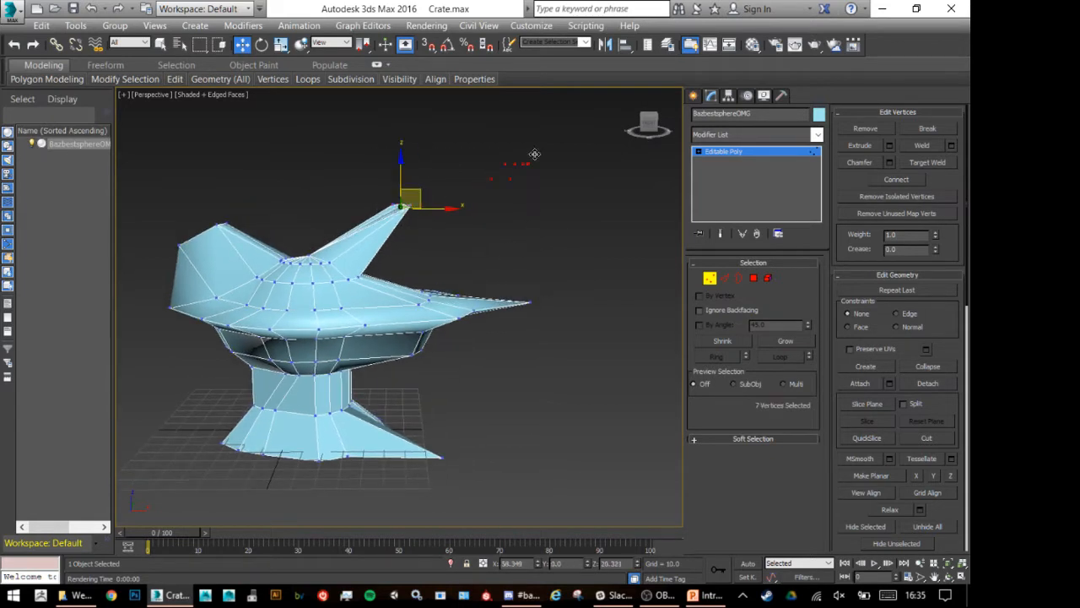
shift+drag(420, 193, 524, 158)
click(565, 315)
Render the view to check the cloned loose vertices, close the frame and delete those seven vertices.
mouse_move(564, 316)
alt+middle_down()
mouse_move(578, 258)
mouse_move(570, 275)
alt+middle_up()
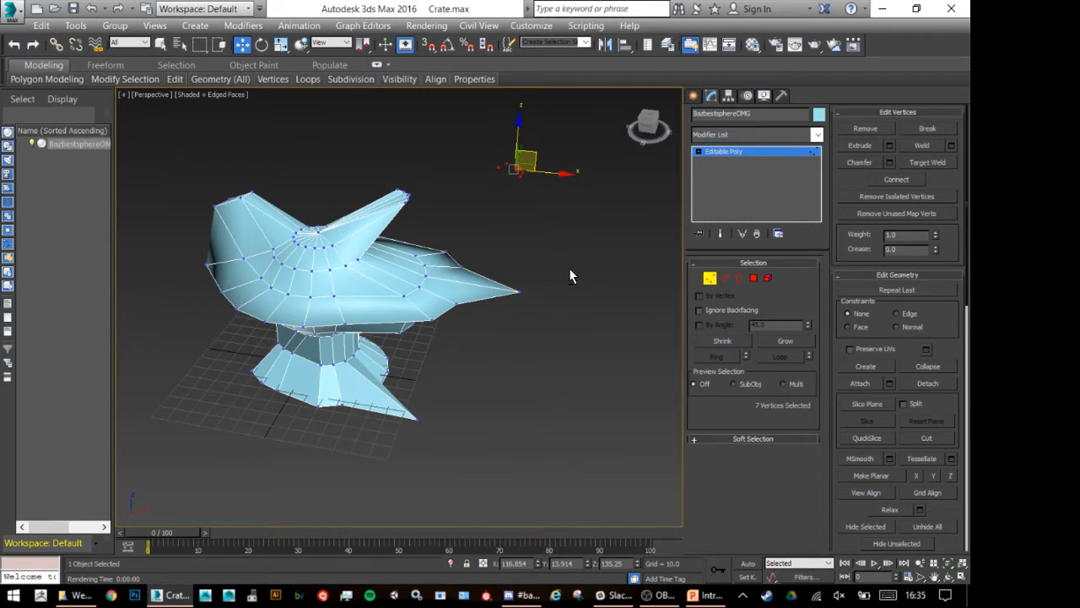
key(shift+q)
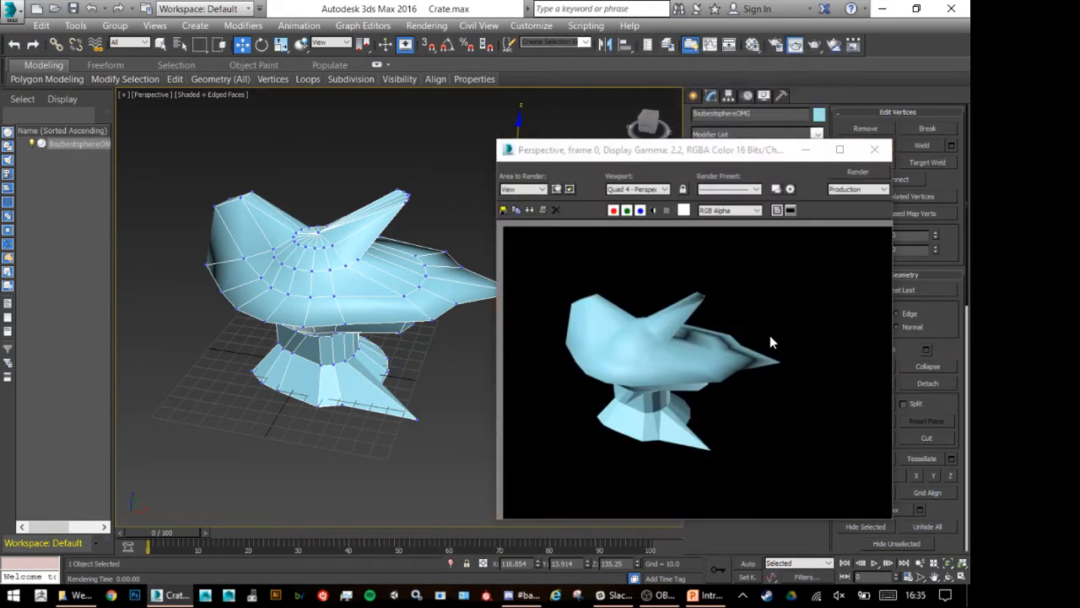
click(875, 152)
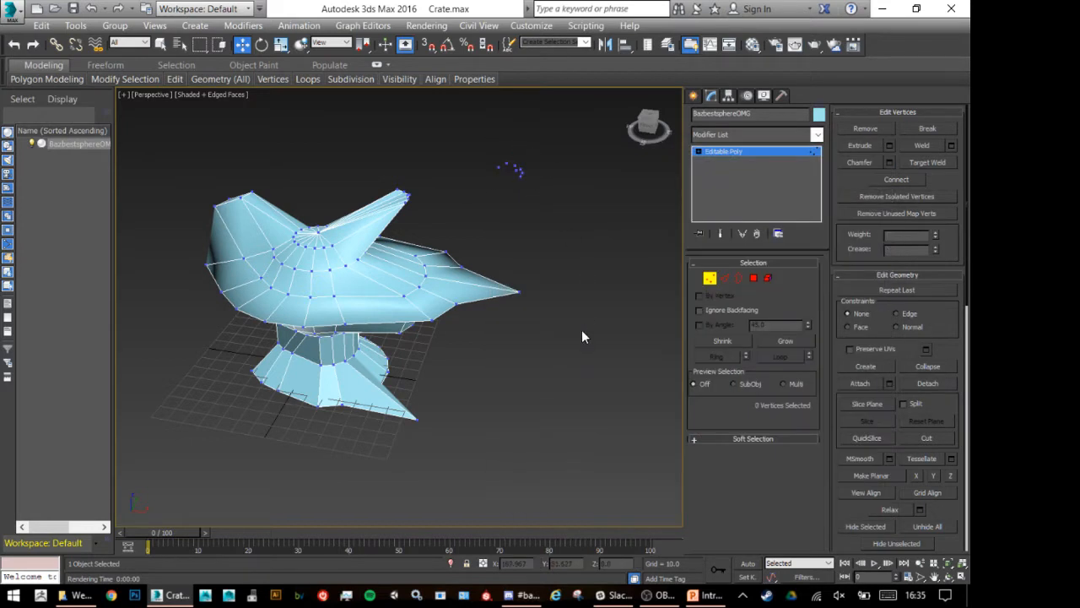
drag(587, 199, 489, 97)
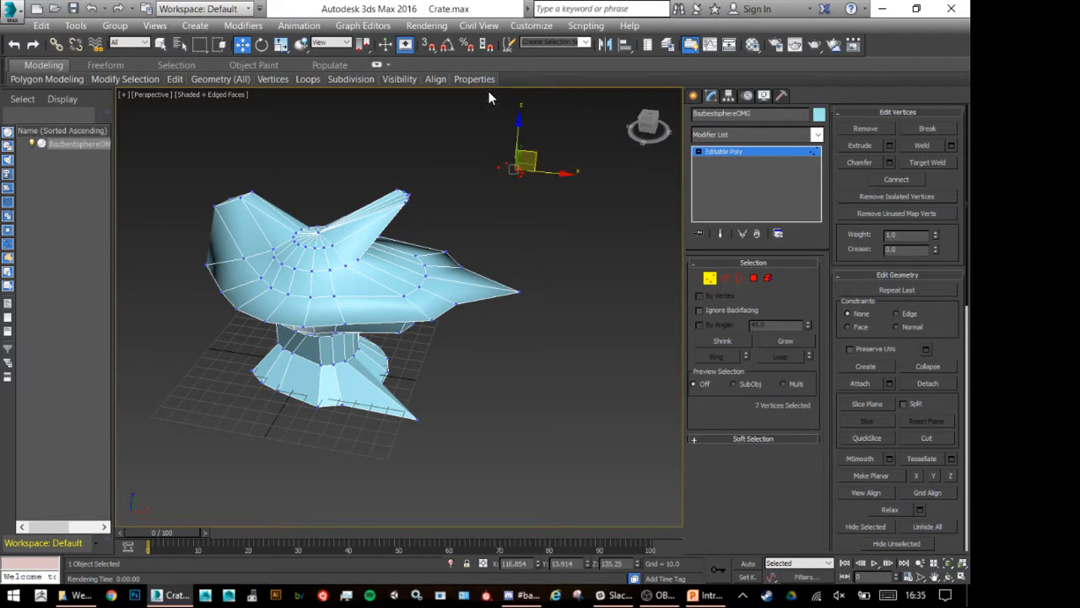
key(Delete)
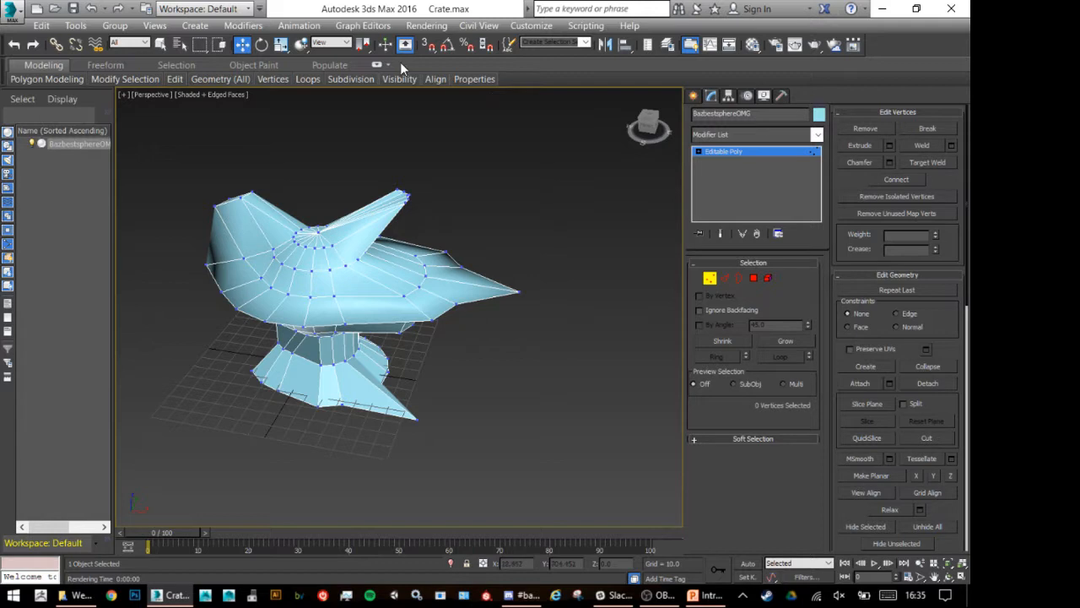
At Edge sub-object level, select the edges that converge on the rim's pointed tip.
click(724, 278)
drag(509, 362, 469, 253)
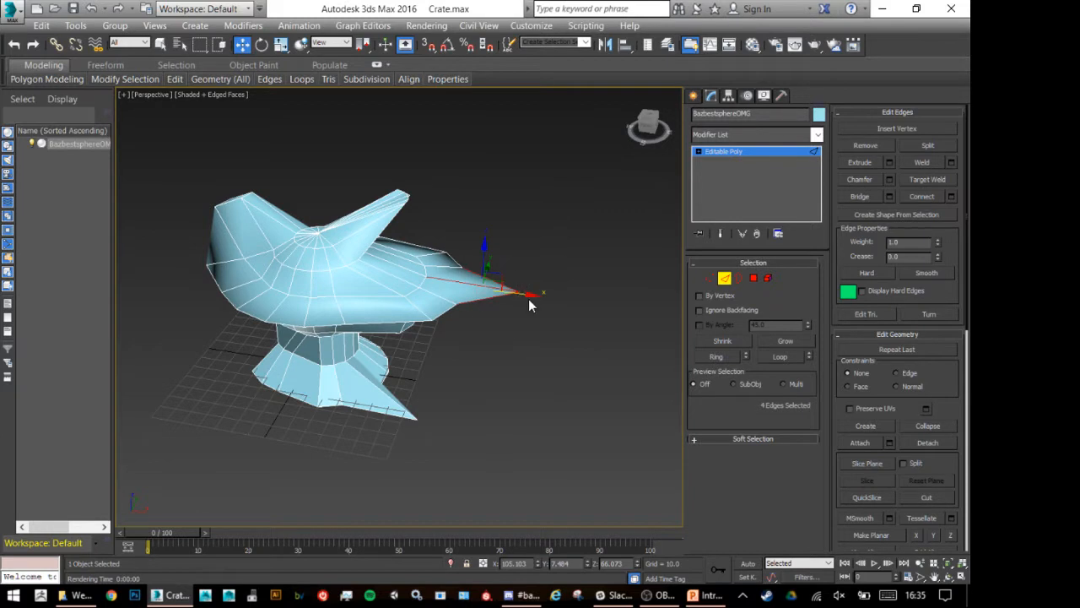
click(533, 296)
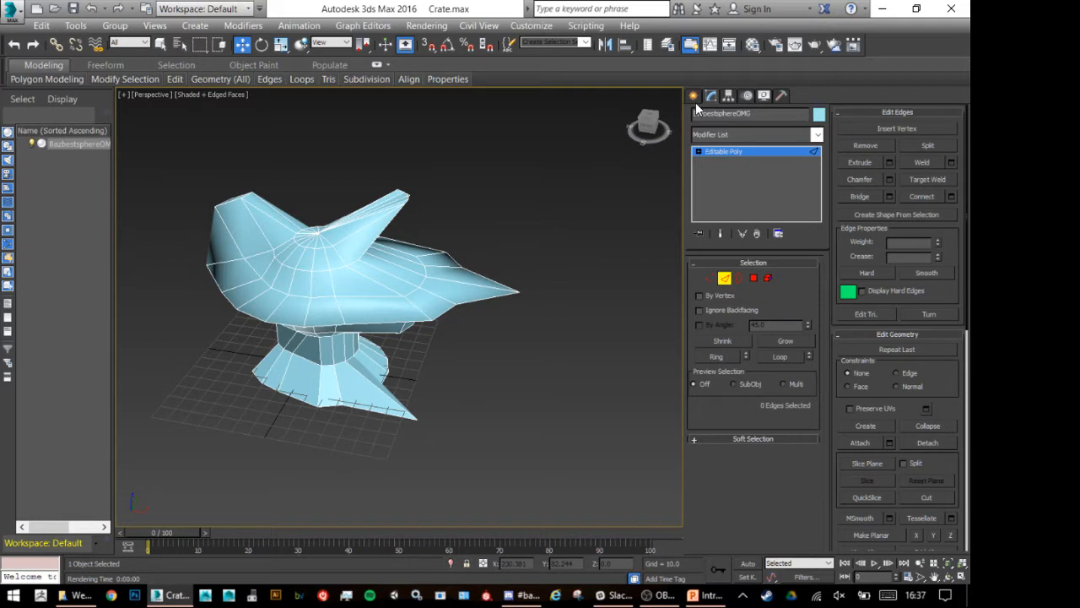
Turn on snapping, return to object level and move the whole object with snaps to X -20, Y 50, Z 0.
key(s)
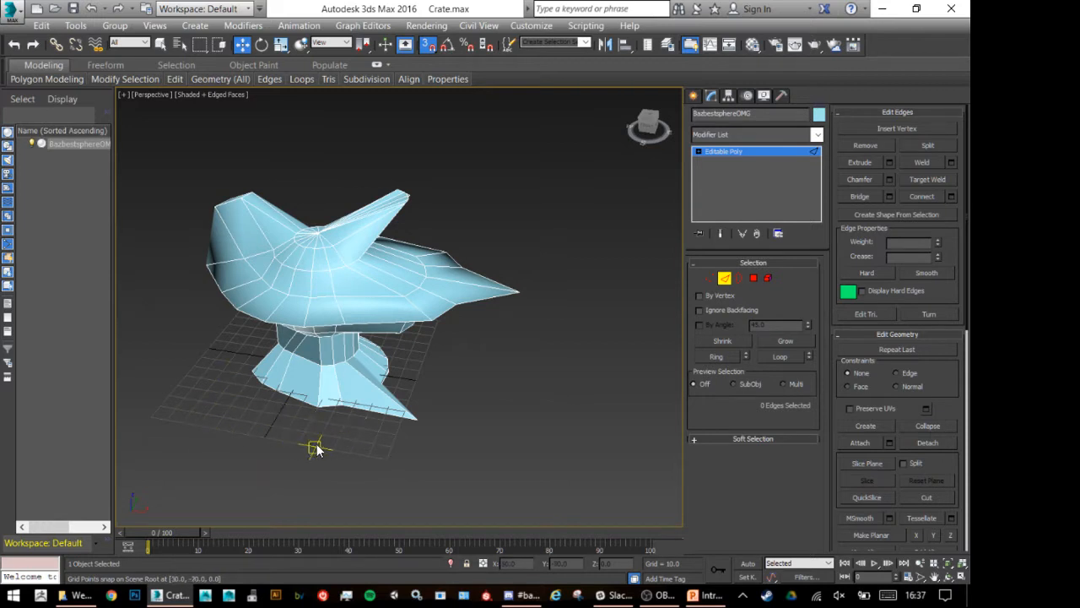
click(724, 277)
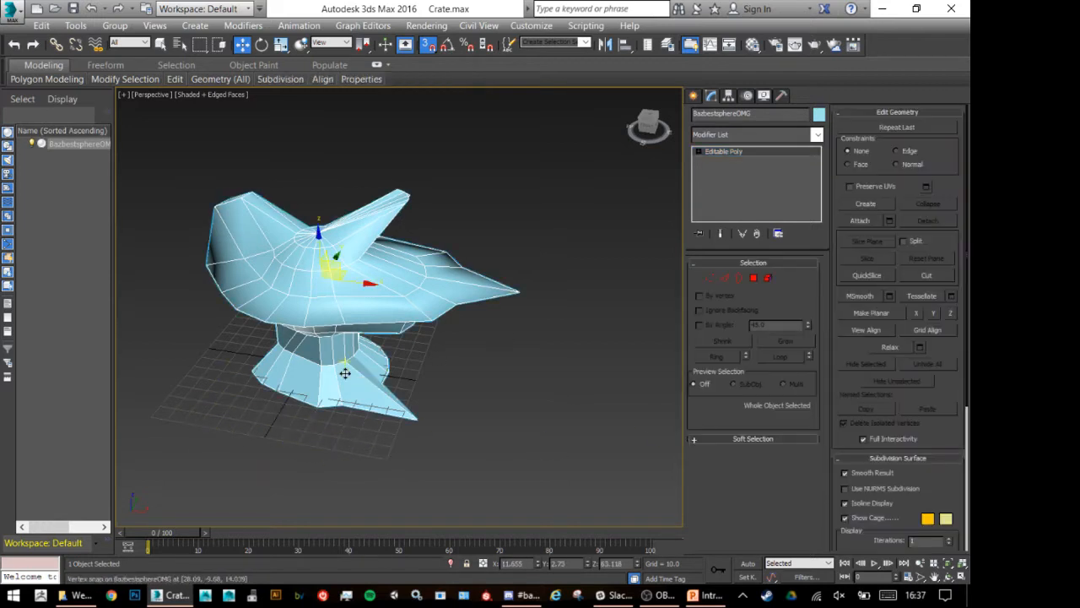
drag(345, 373, 294, 344)
alt+middle_drag(326, 344, 306, 369)
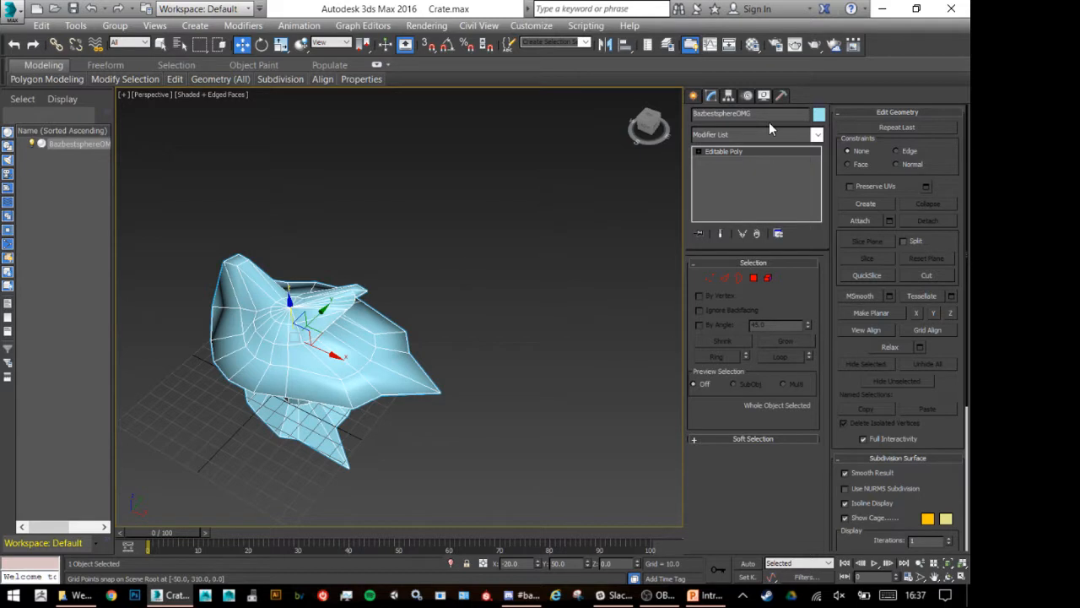
At Polygon sub-object level, move the ten polygons at the rim's pointed tip outward to about X 82.6 and lock the selection.
click(524, 312)
key(4)
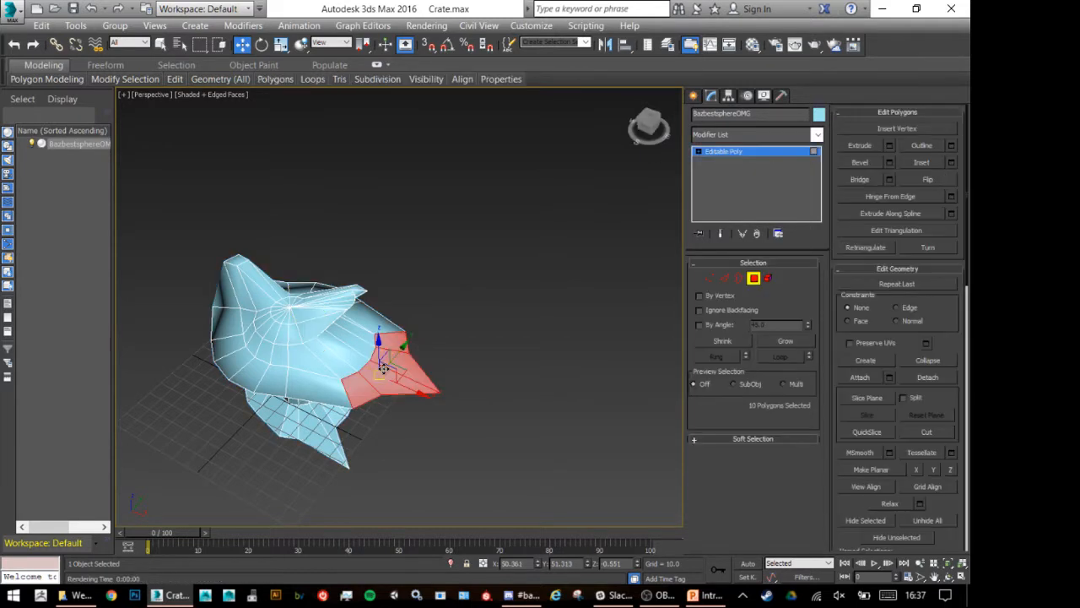
drag(421, 393, 482, 403)
key(space)
drag(281, 291, 285, 337)
drag(275, 250, 436, 292)
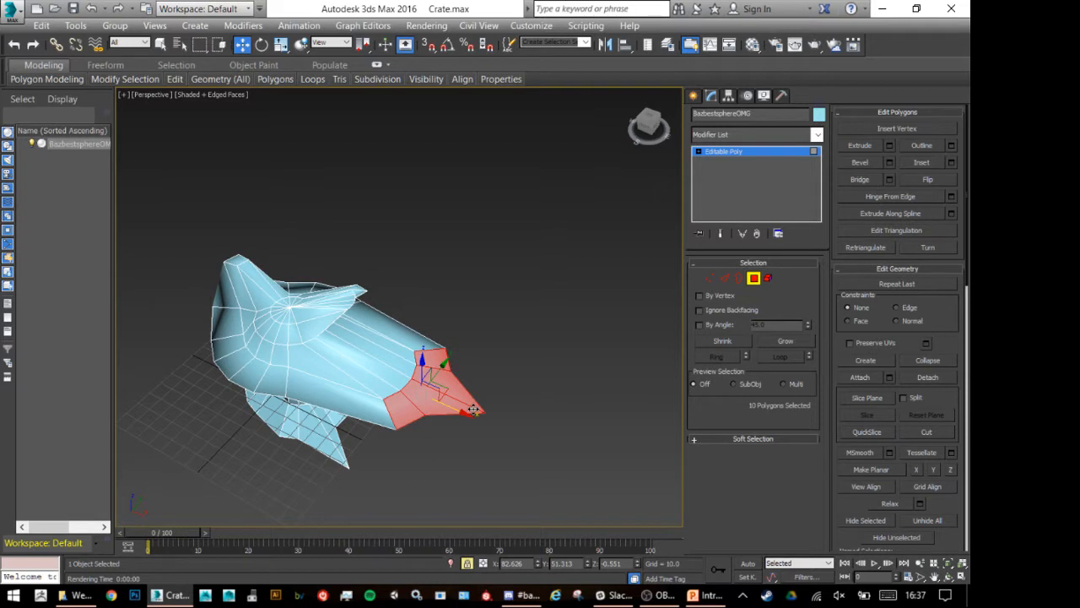
Pull the locked tip polygons further out to about X 95.2, unlock the selection and deselect the polygons.
drag(460, 413, 482, 401)
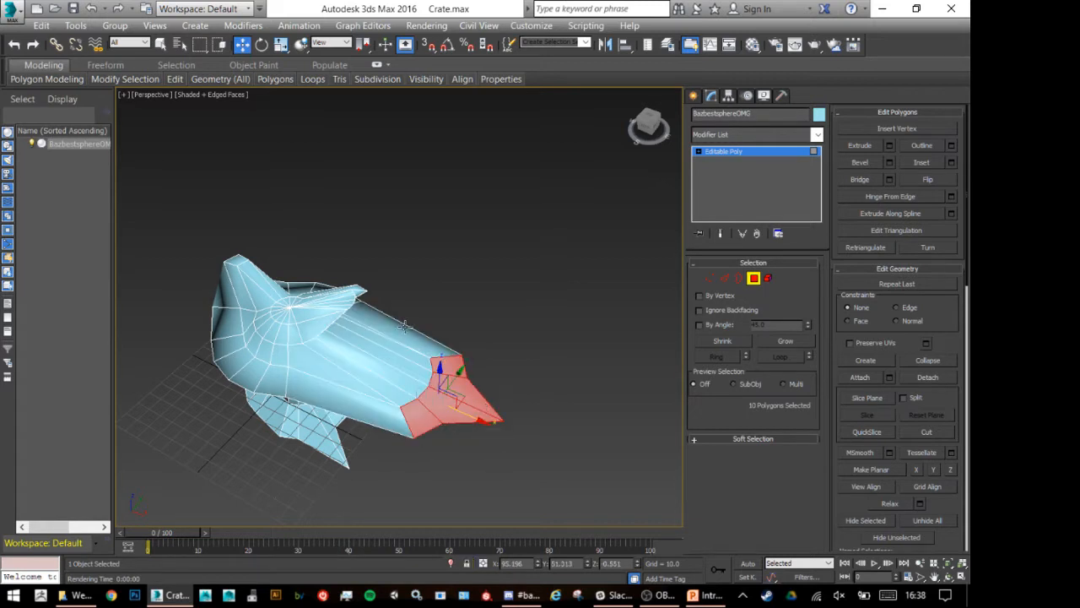
drag(260, 254, 372, 288)
click(428, 241)
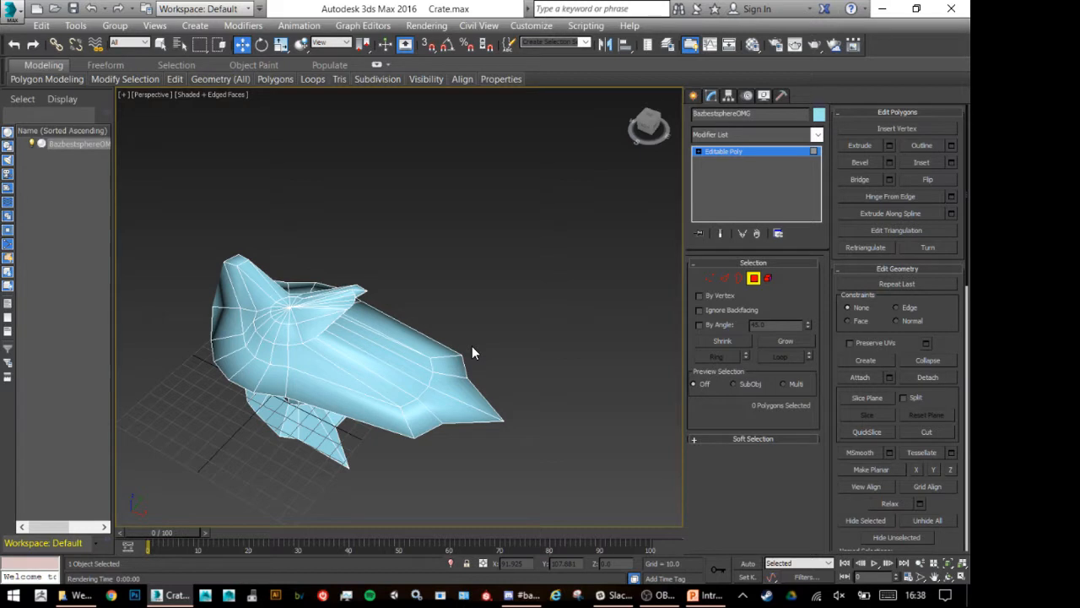
Switch to Discord, post "u guys all doin OK?" in the asset design channel and return to 3ds Max.
click(523, 595)
click(479, 468)
text(u guys all d)
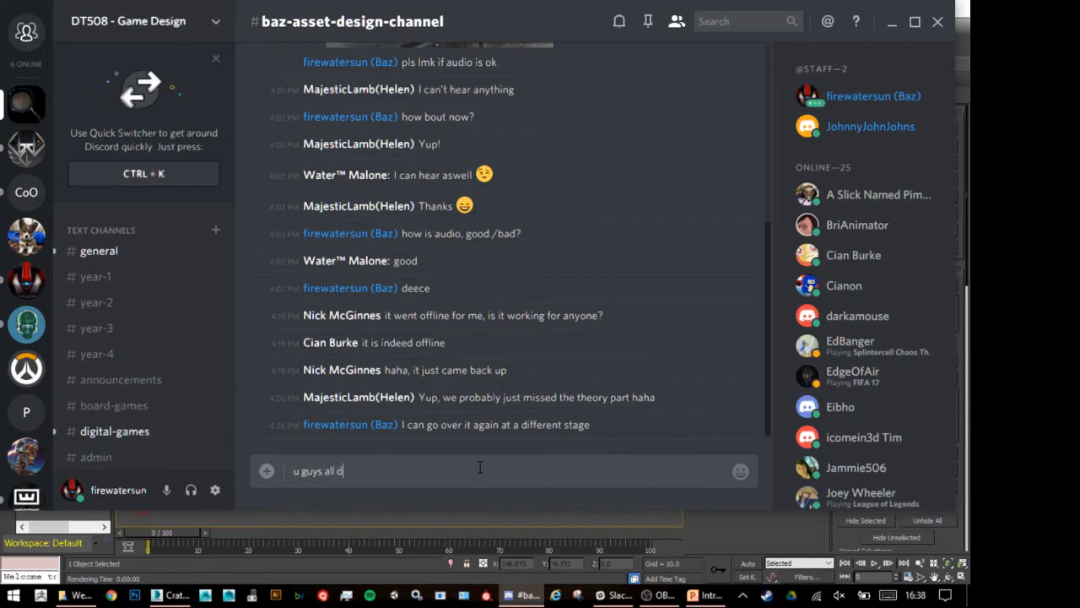
text(oin OK?)
key(Return)
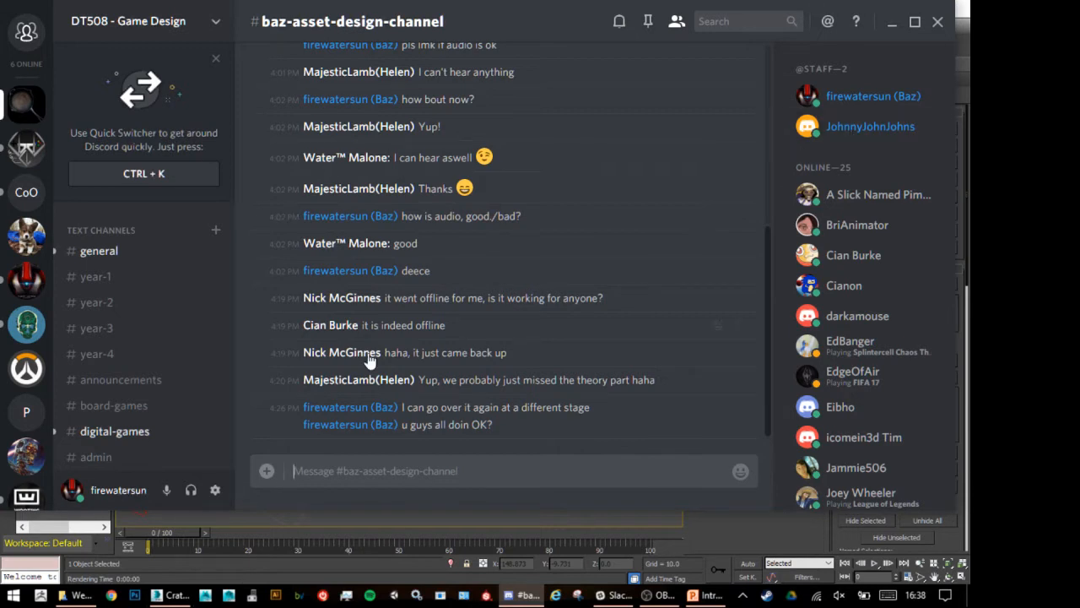
click(896, 26)
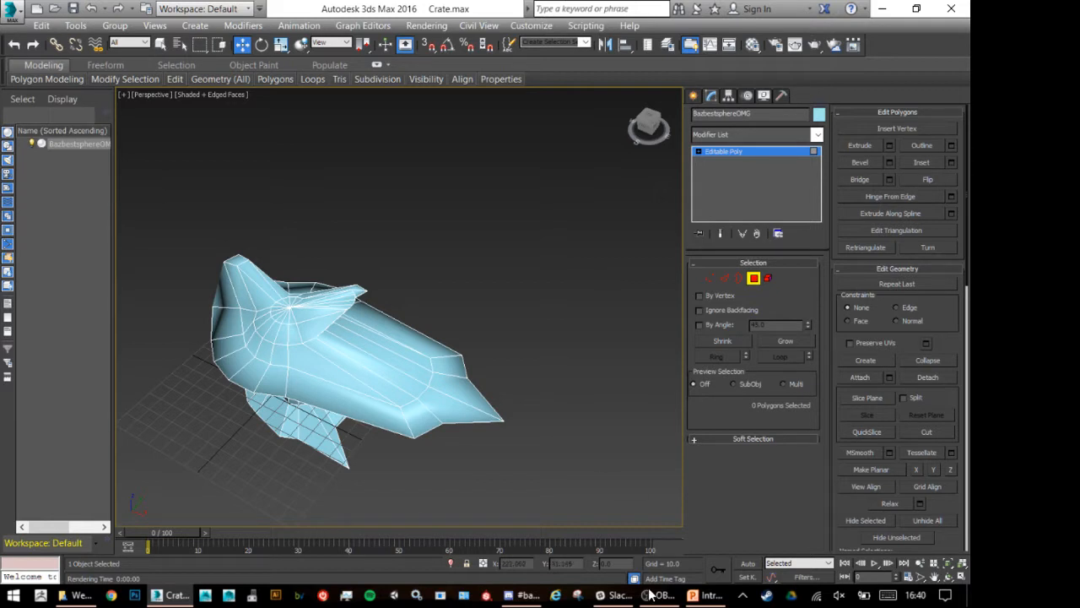
Read the replies in the Discord channel and return to 3ds Max.
click(522, 595)
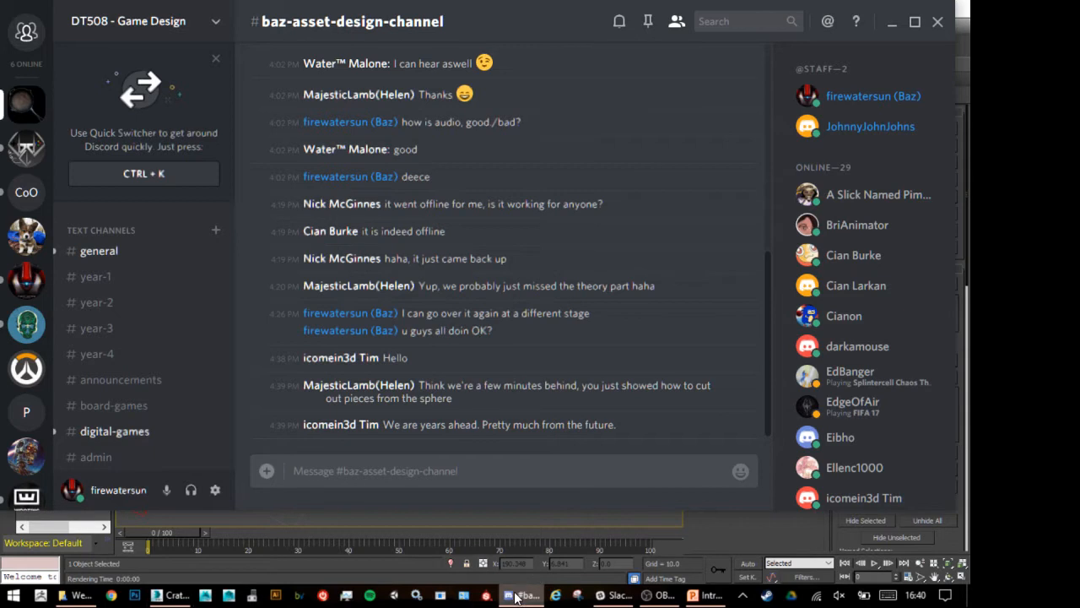
mouse_move(514, 597)
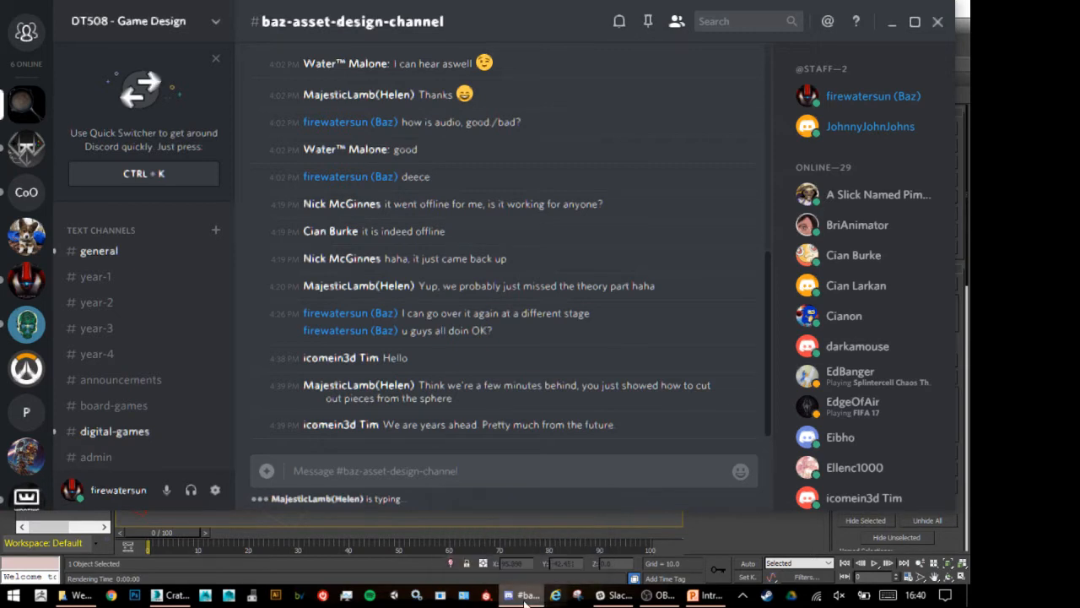
click(523, 595)
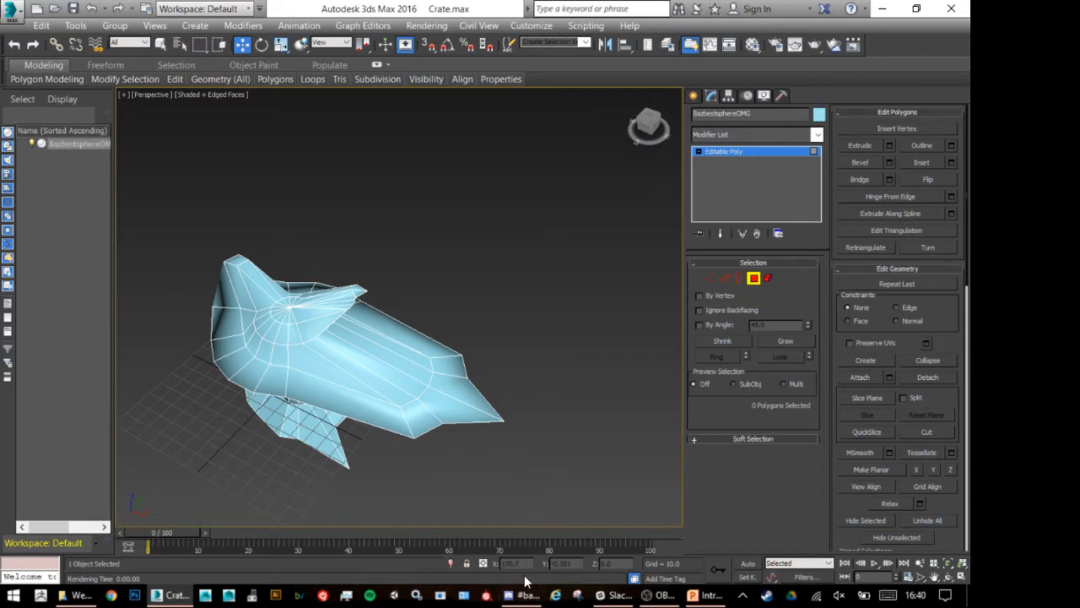
Examine the Auto Backup settings in the file preferences and leave them without changing anything.
click(537, 26)
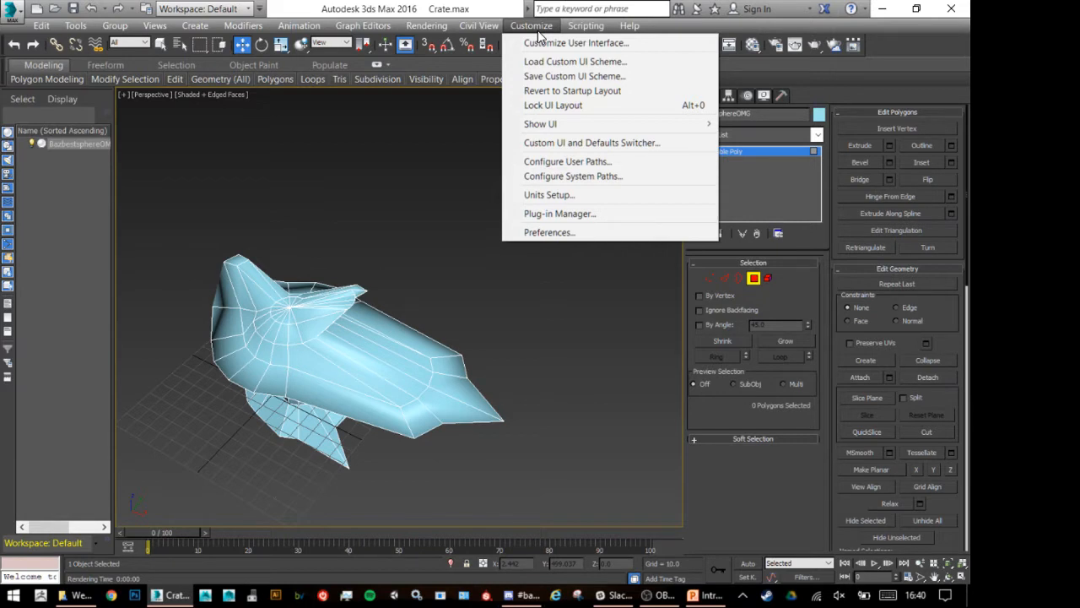
click(559, 232)
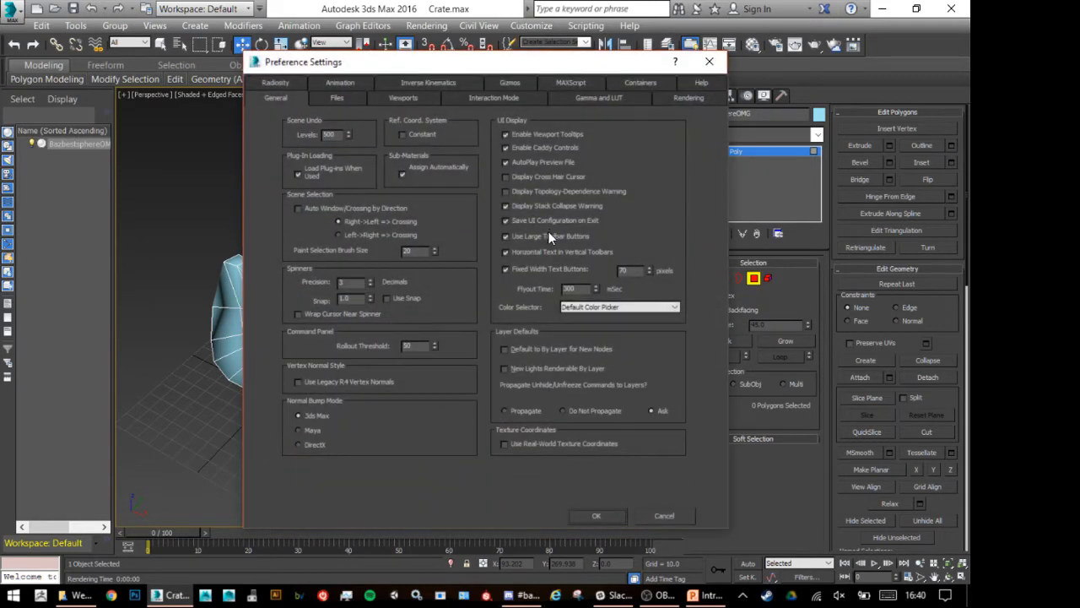
click(338, 98)
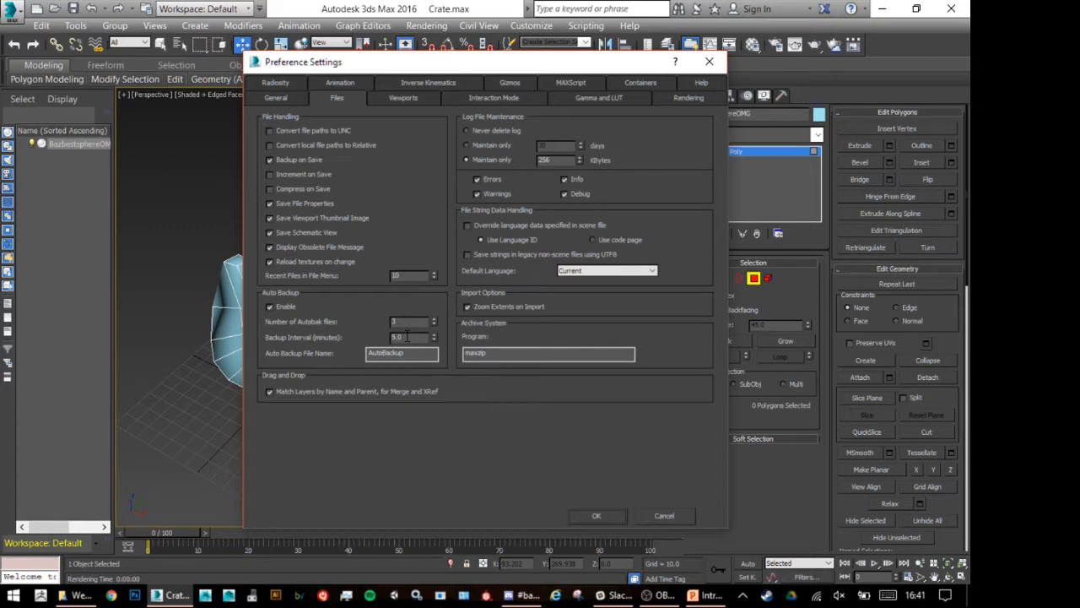
click(707, 62)
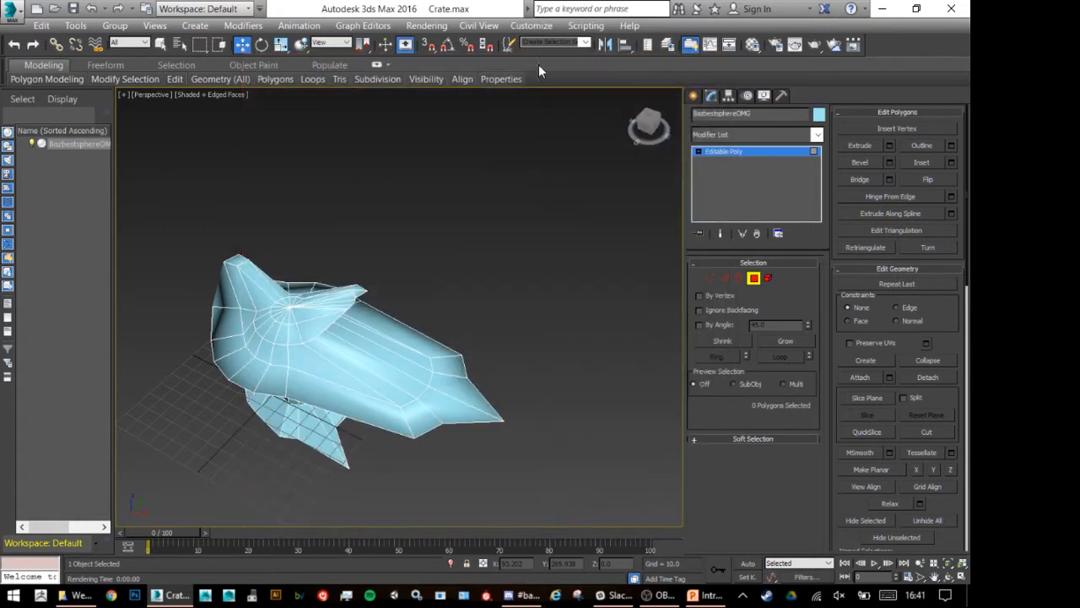
click(535, 26)
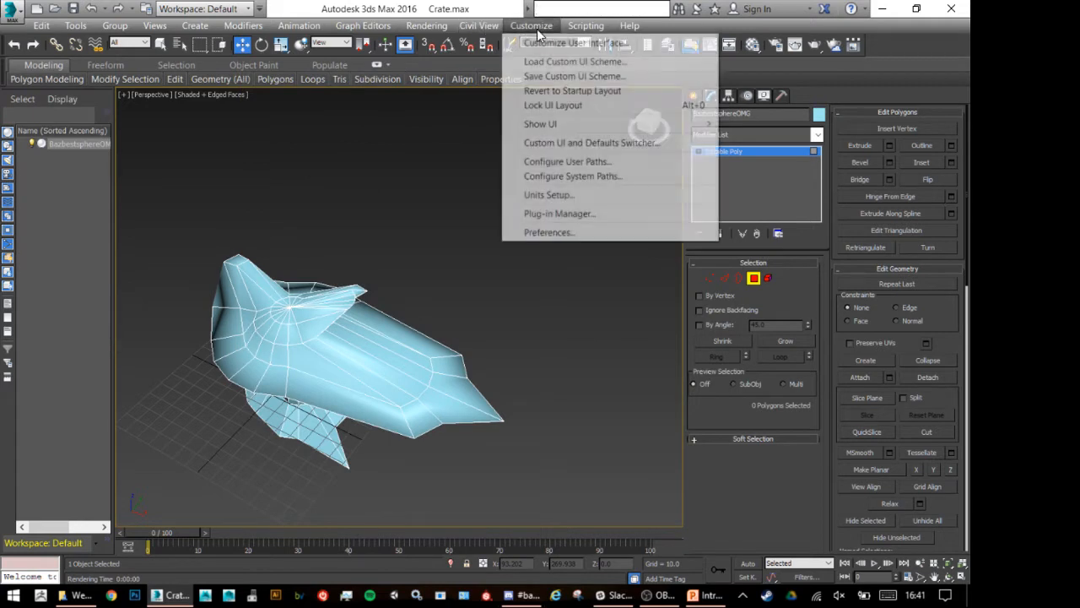
click(553, 234)
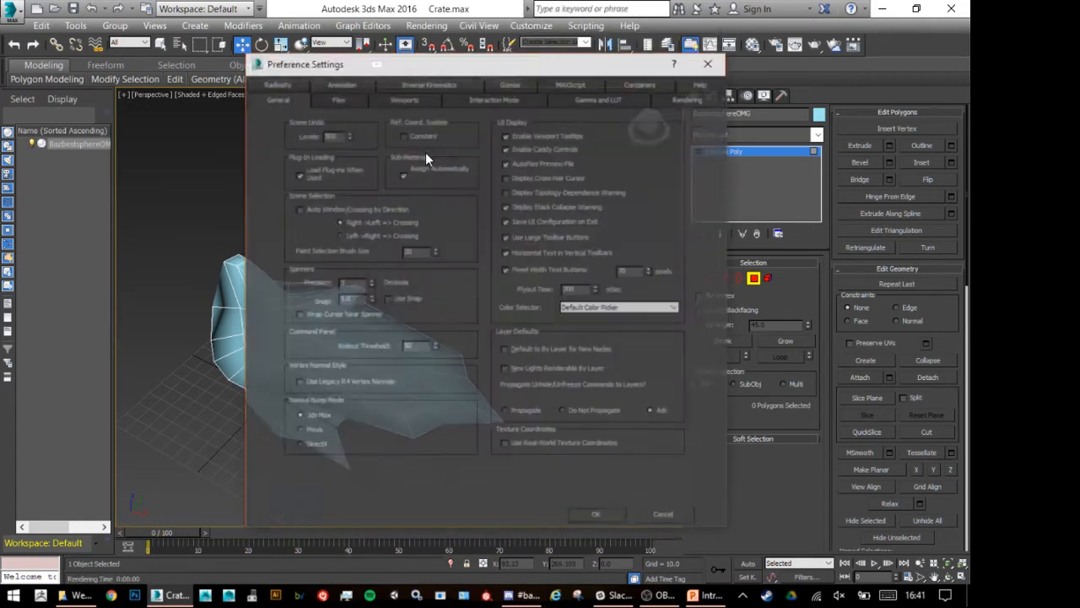
click(329, 98)
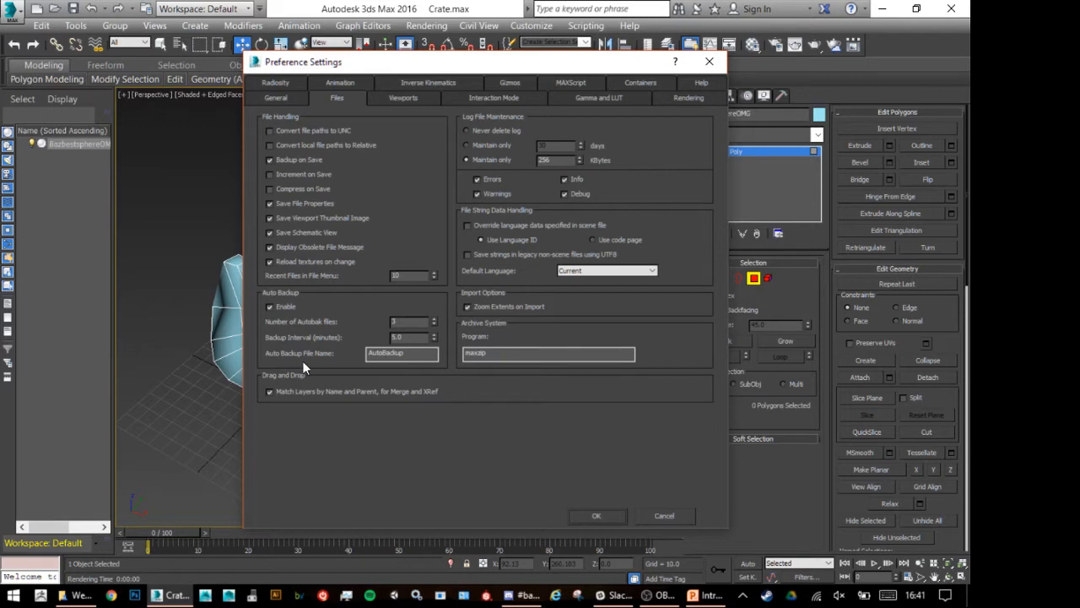
click(677, 515)
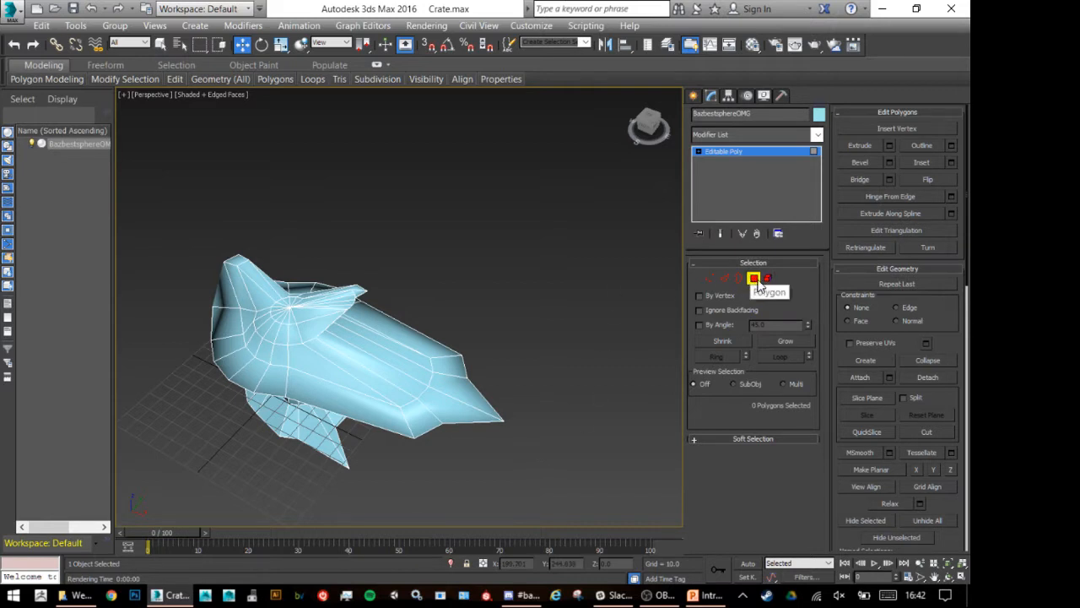
Return the sphere mesh to object level, hide it through the scene list and deselect it.
click(756, 278)
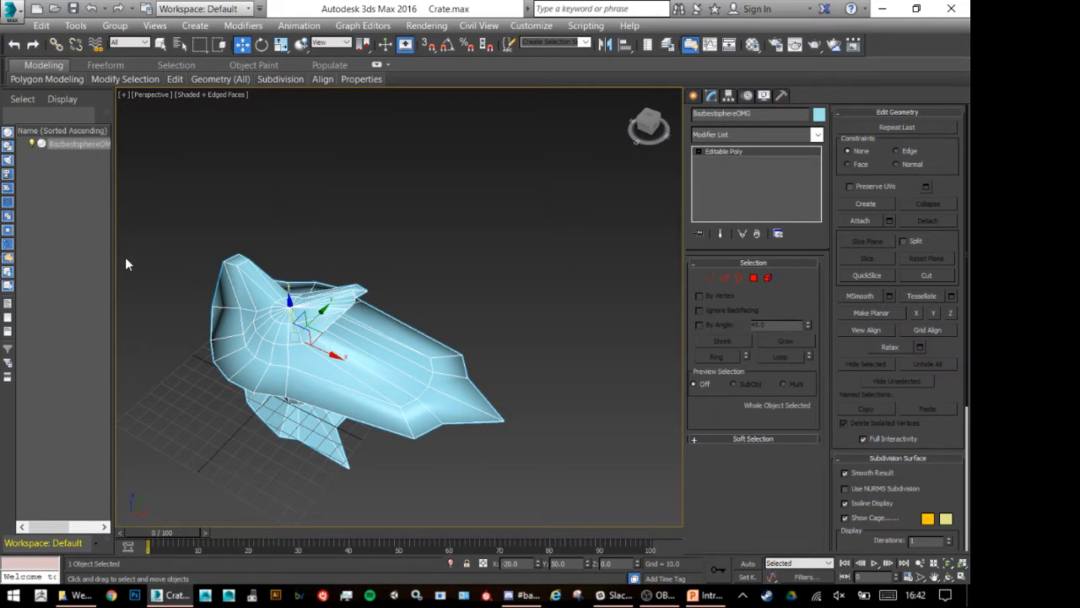
click(38, 144)
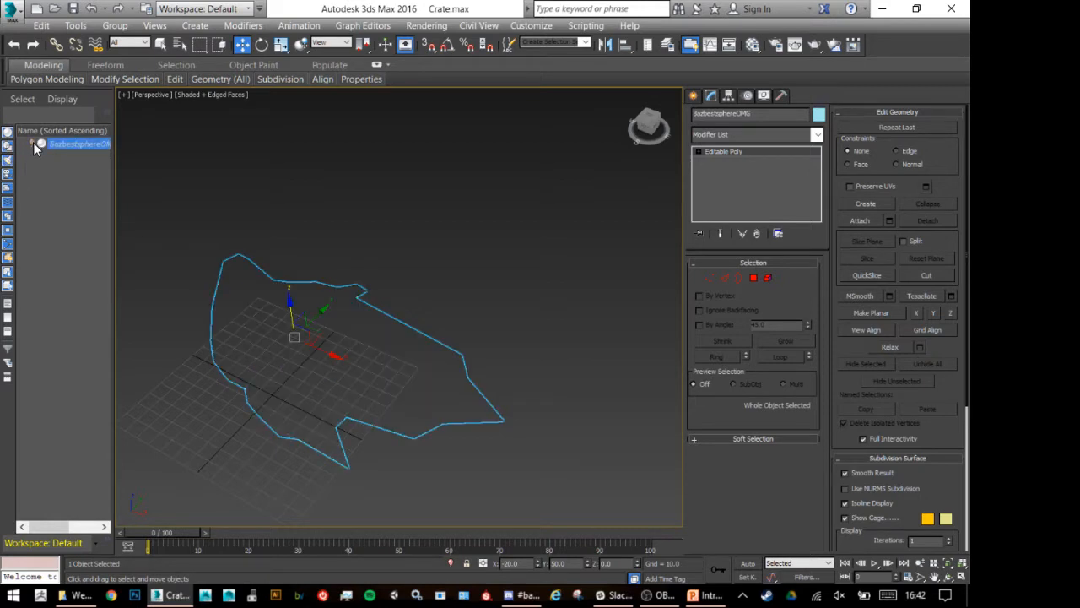
drag(295, 261, 546, 420)
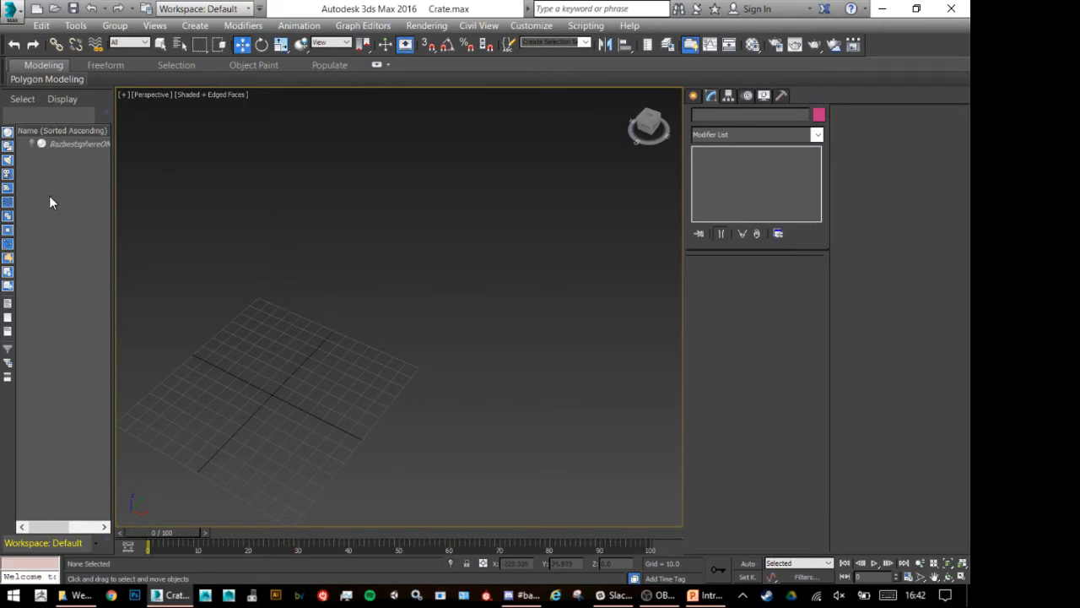
Select the hidden sphere mesh by its scene list entry, move it across the XY plane and leave it hidden and deselected.
click(88, 143)
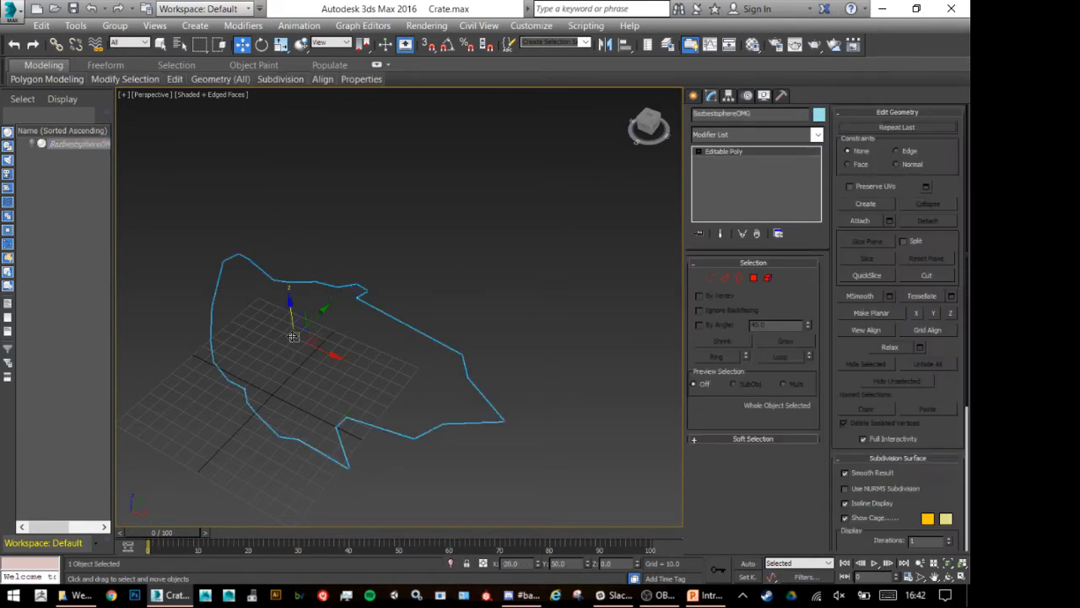
drag(313, 329, 381, 245)
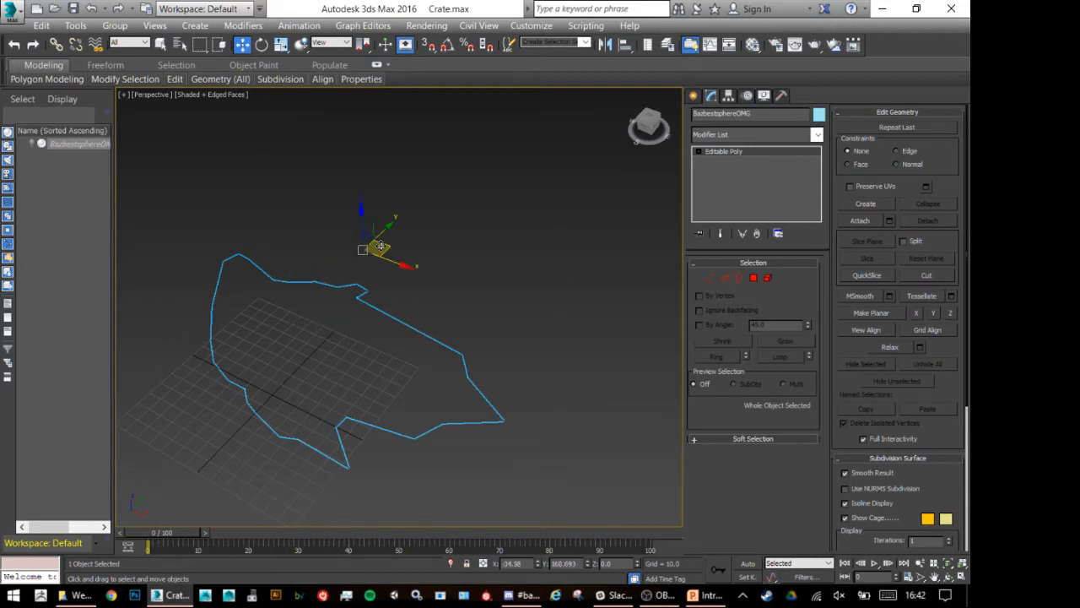
click(32, 143)
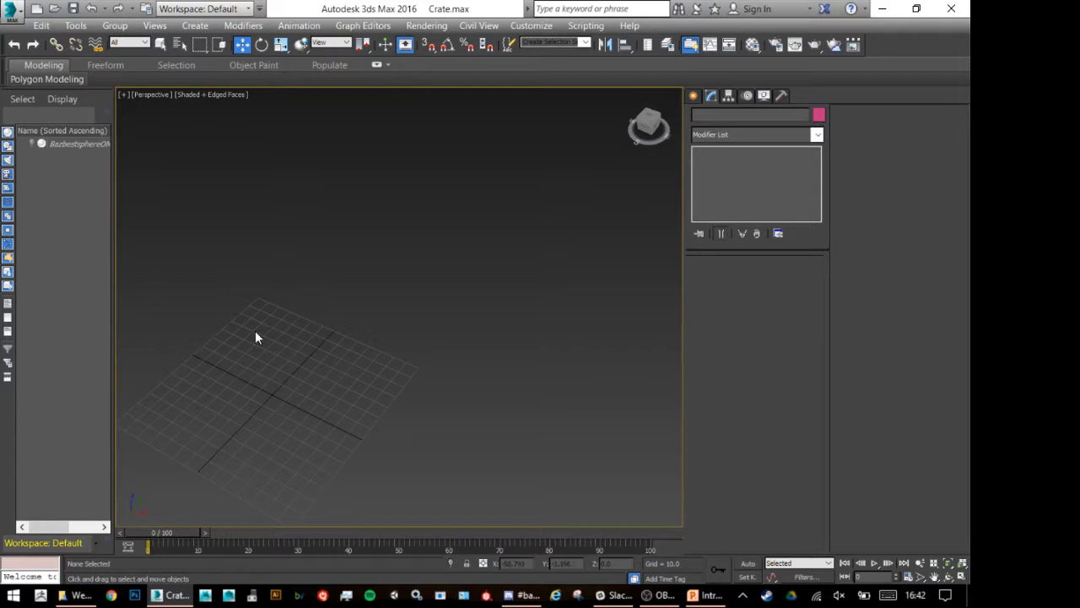
Create a standard primitive box about 42.8 long, 52.7 wide and 40.7 high on the grid, finishing with the Move tool.
click(693, 96)
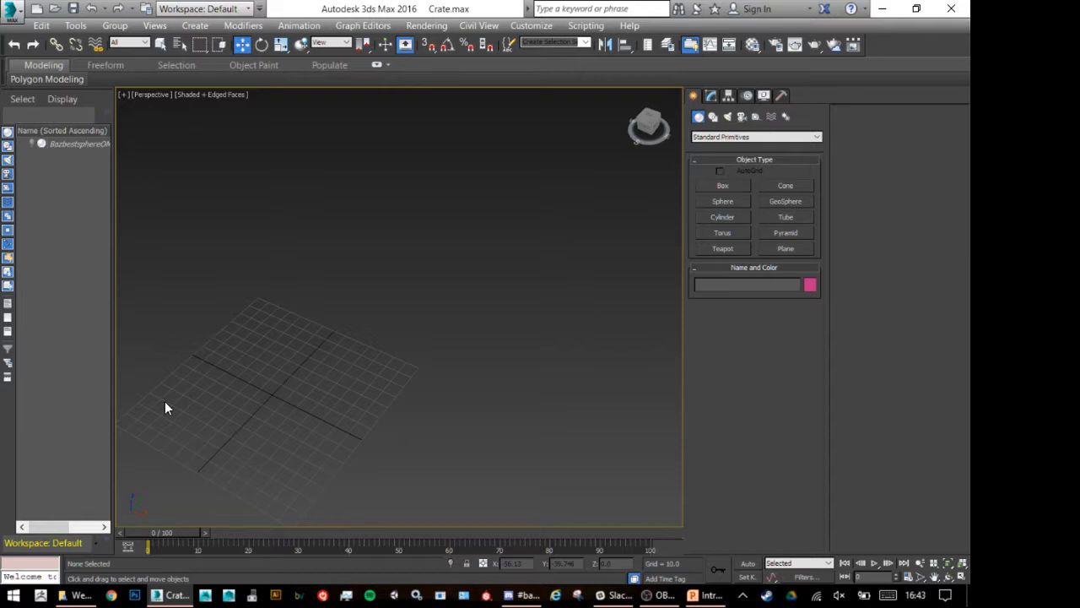
click(721, 187)
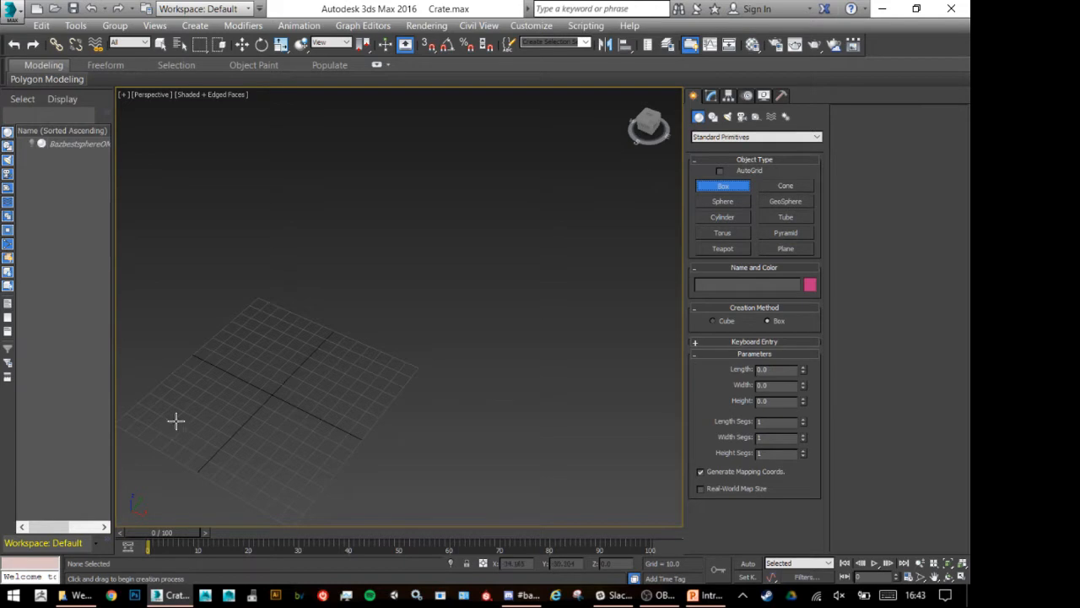
drag(234, 391, 335, 377)
click(323, 316)
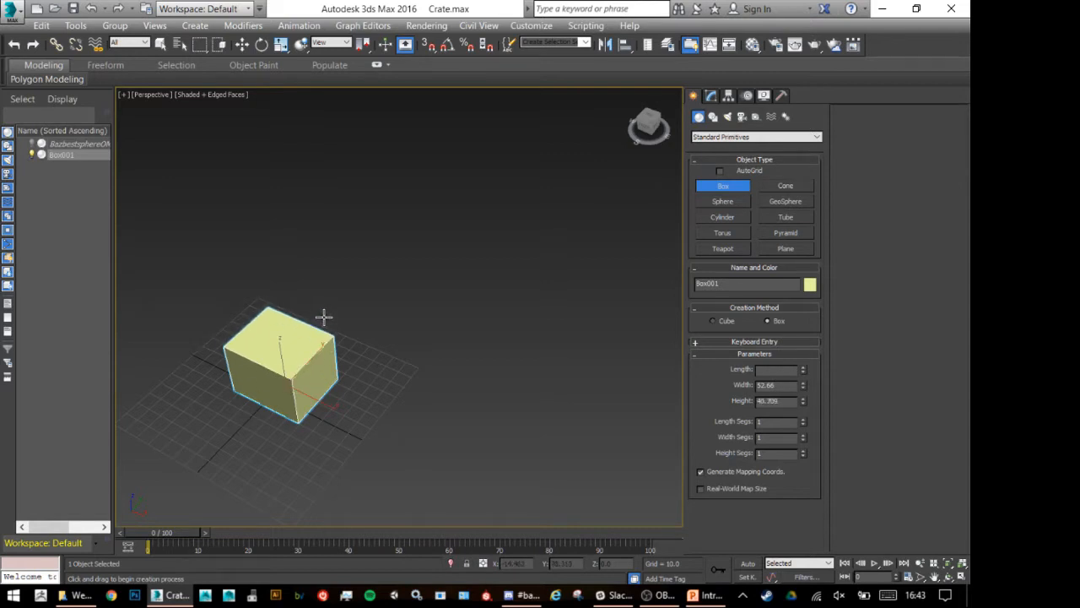
key(w)
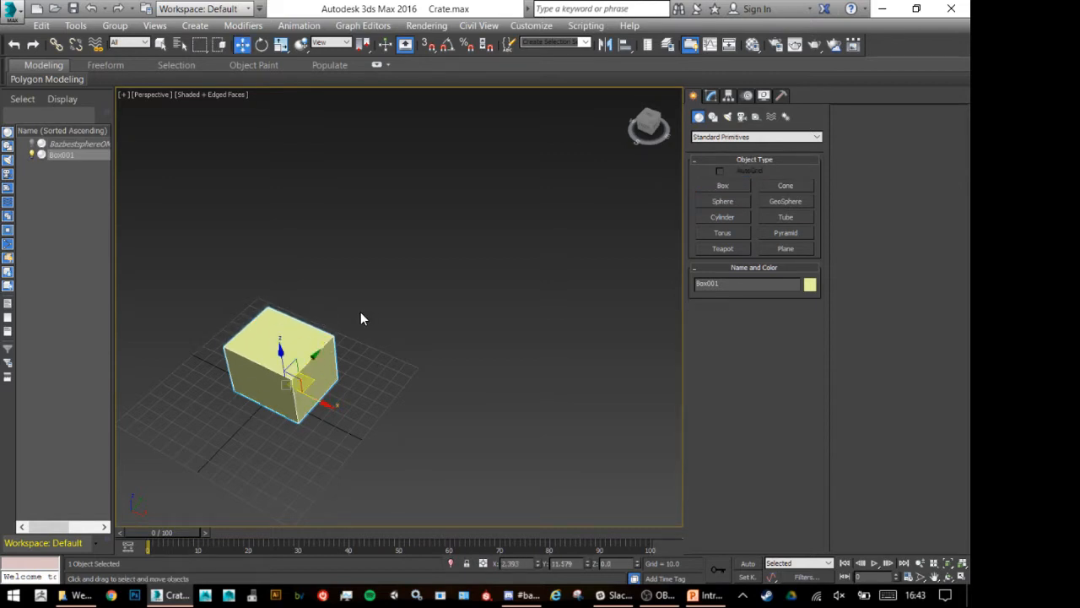
Set the box's length, width and height to 40 each.
click(713, 96)
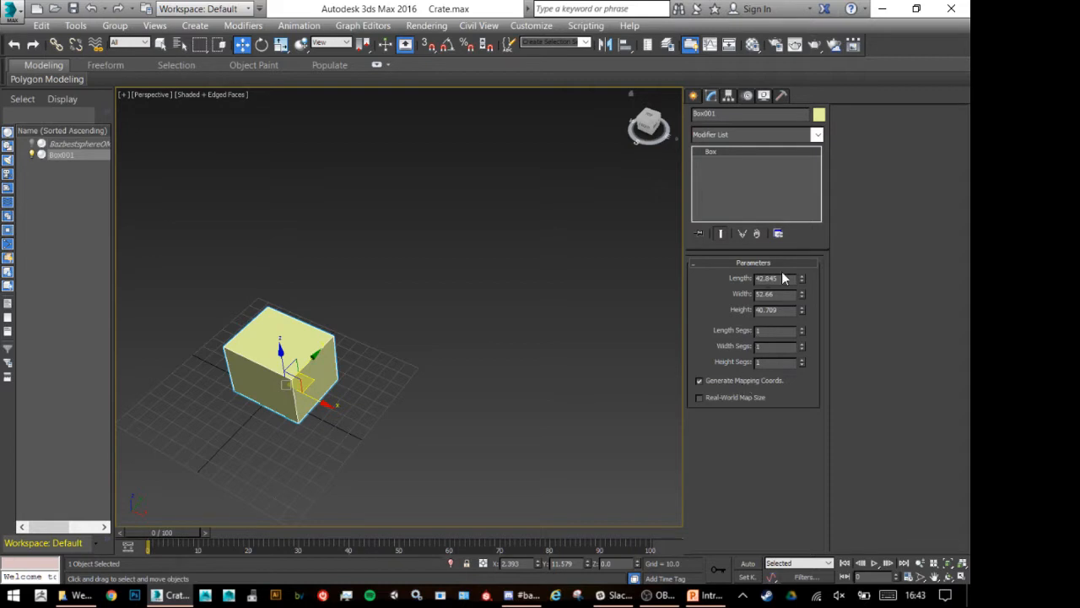
drag(784, 278, 677, 278)
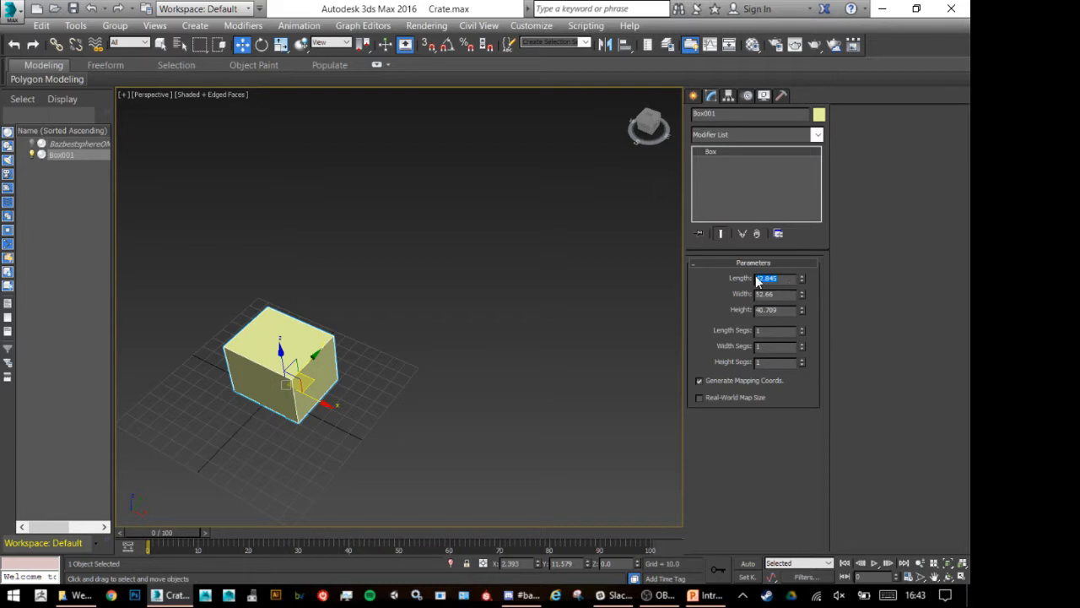
text(40)
key(Tab)
text(40)
key(Tab)
text(40)
key(Return)
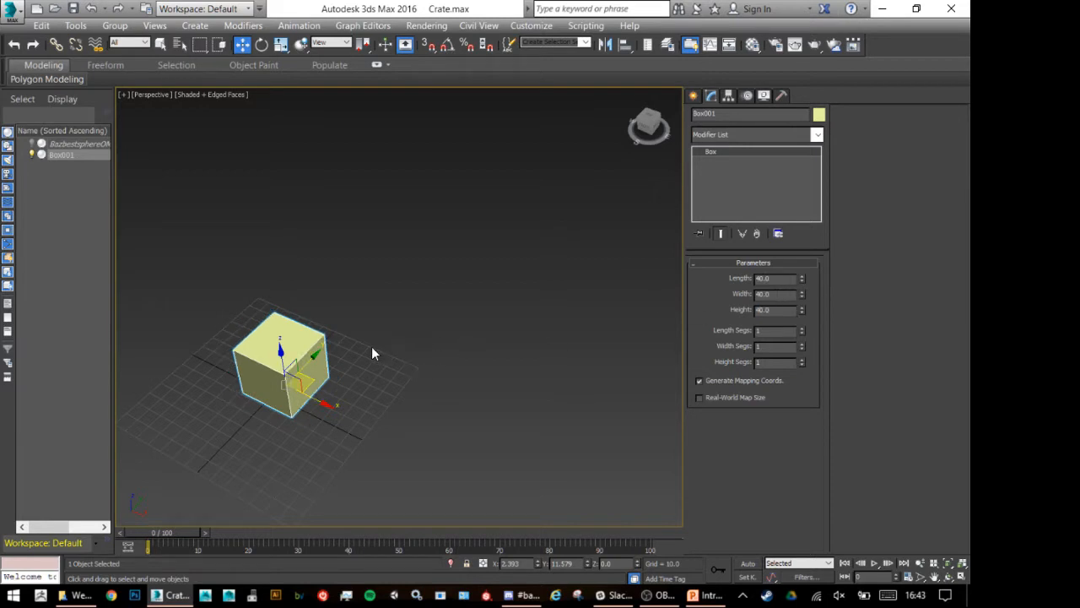
alt+middle_drag(338, 374, 371, 300)
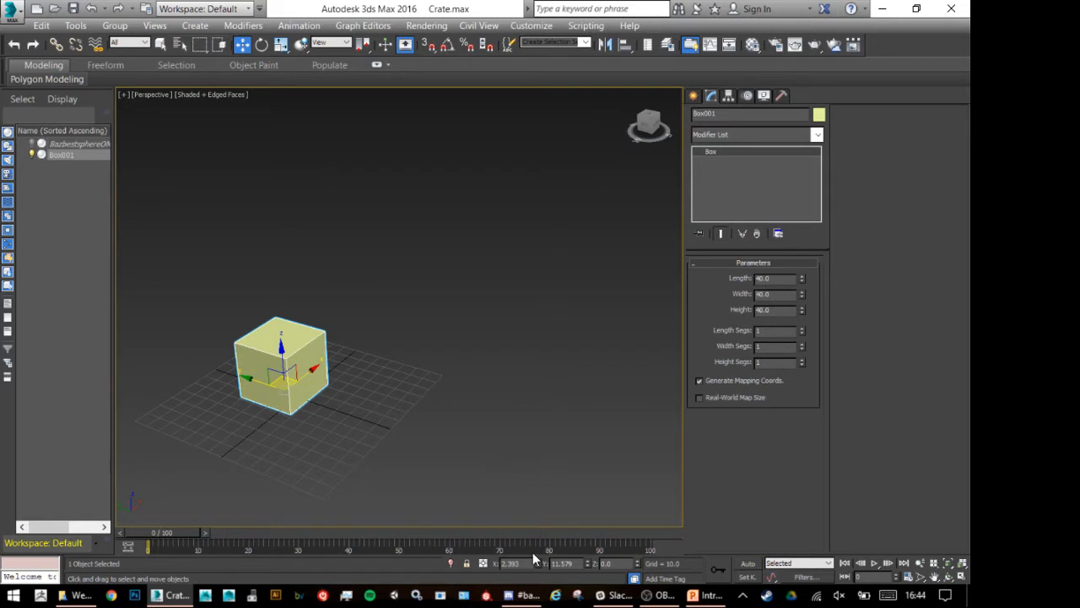
Check the Discord channel for new messages and return to 3ds Max.
click(528, 595)
click(528, 601)
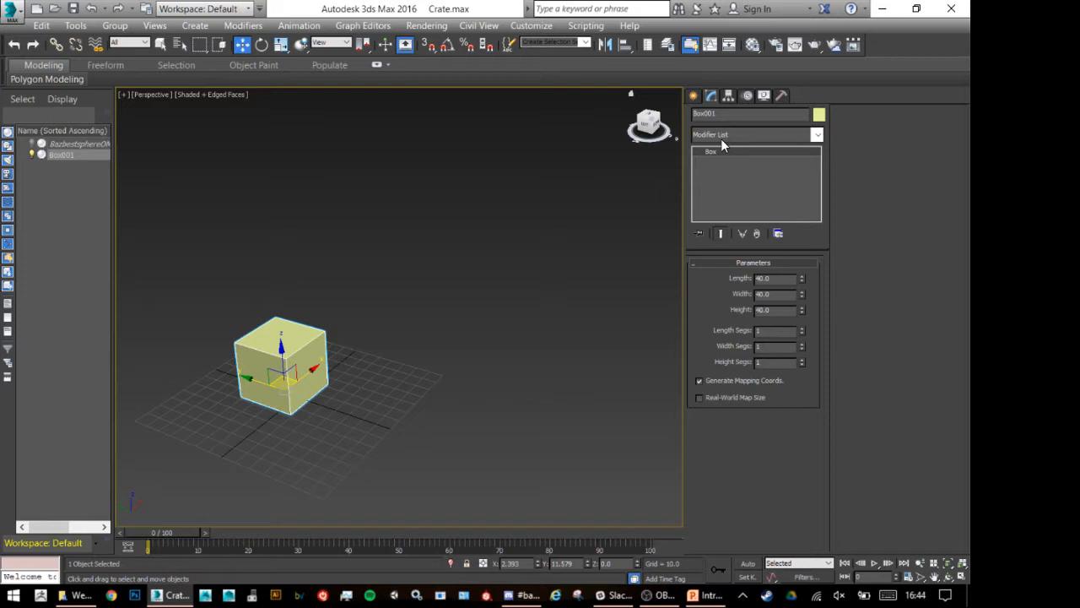
Add an Edit Poly modifier to the box and raise its top polygon to about Z 115.6.
click(817, 135)
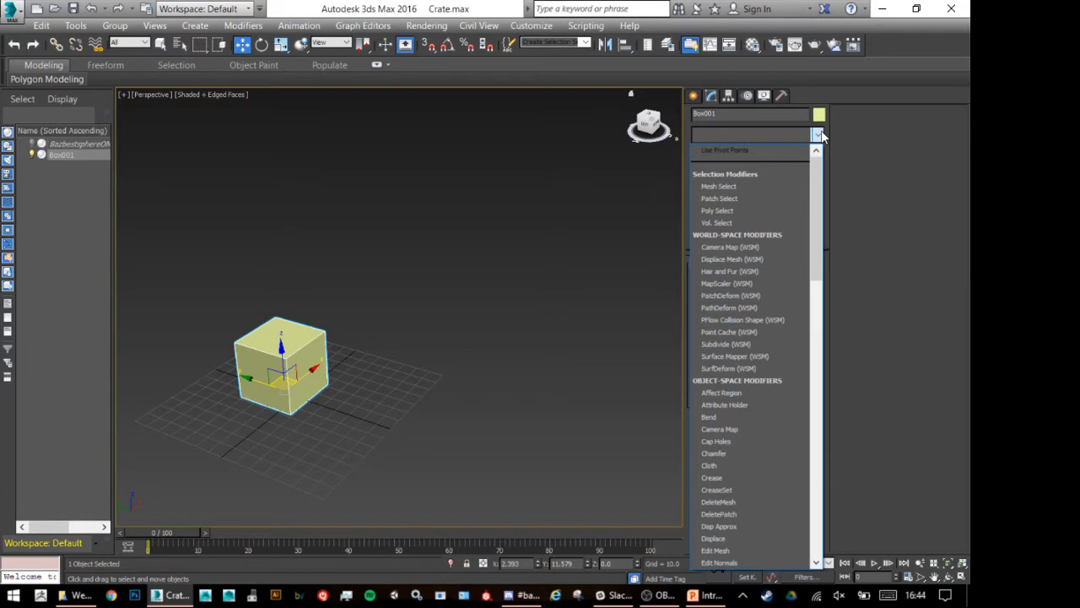
text(esh)
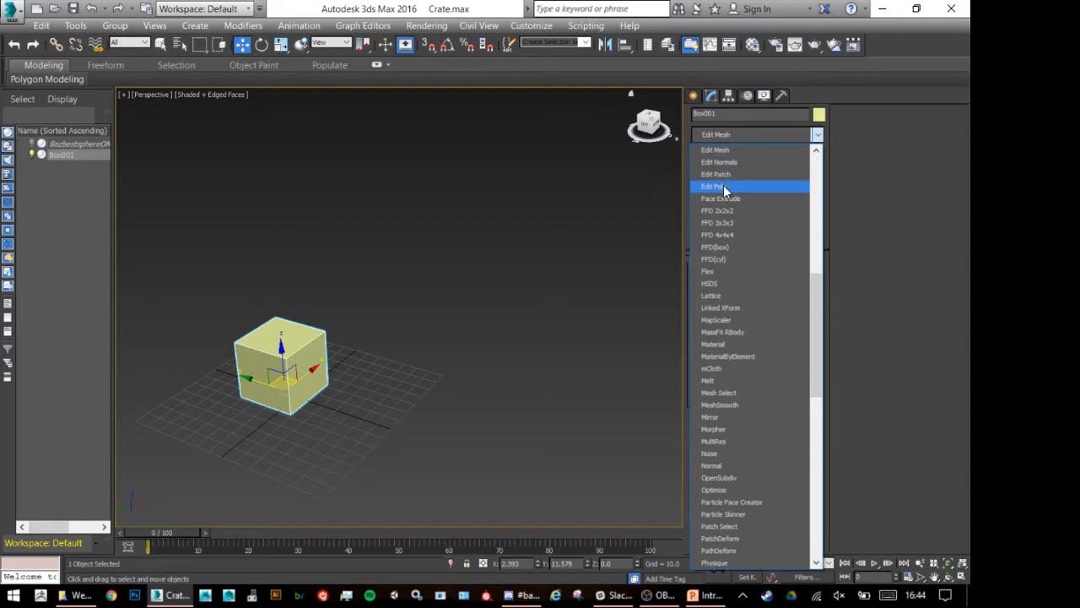
click(723, 186)
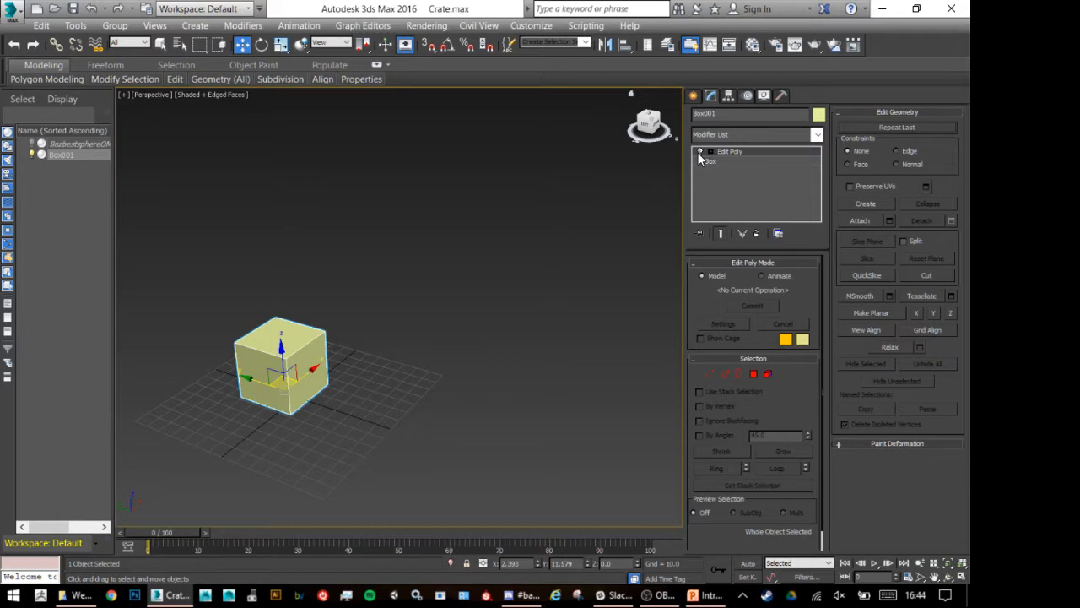
click(754, 374)
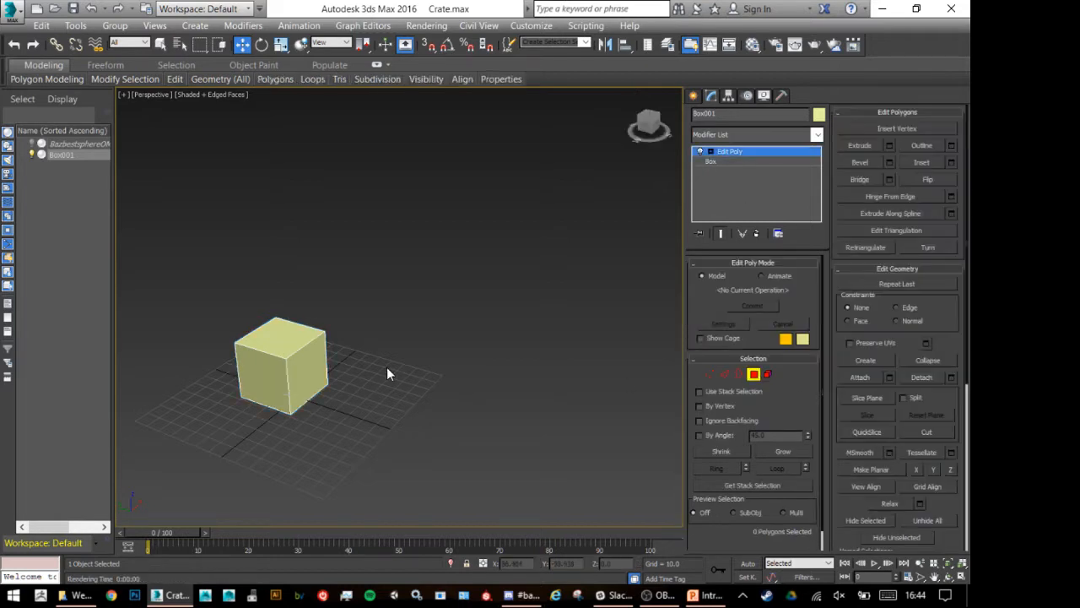
click(288, 333)
drag(278, 308, 264, 180)
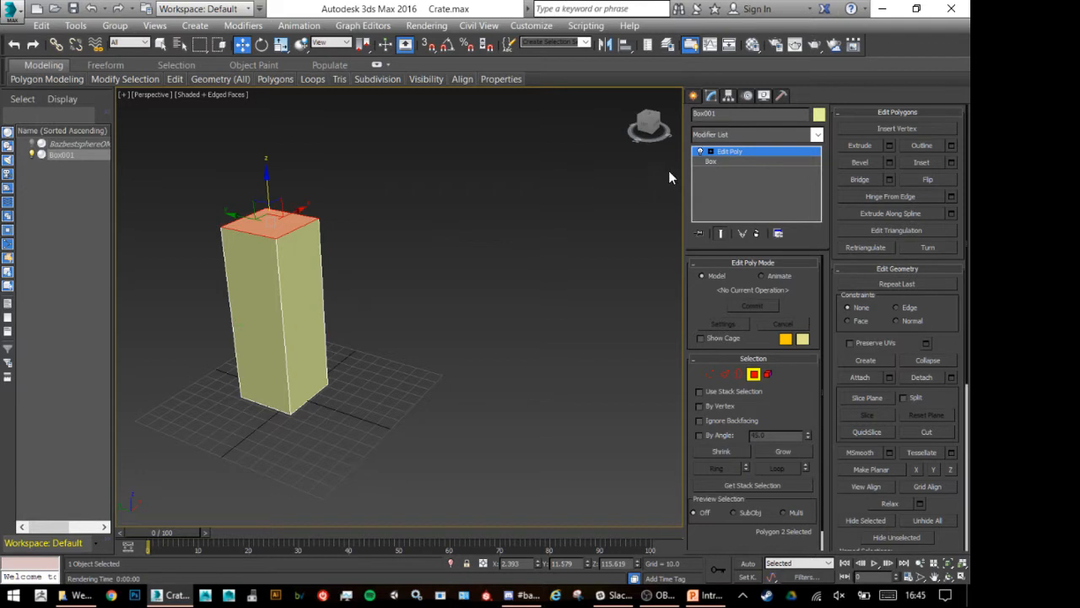
Toggle the Edit Poly modifier off and on repeatedly to compare the box with and without its effect.
click(699, 152)
click(699, 152)
click(700, 152)
click(700, 152)
click(699, 152)
click(699, 152)
Try about 42 height segments on the base Box level of the stack, then reset them to 1.
click(723, 159)
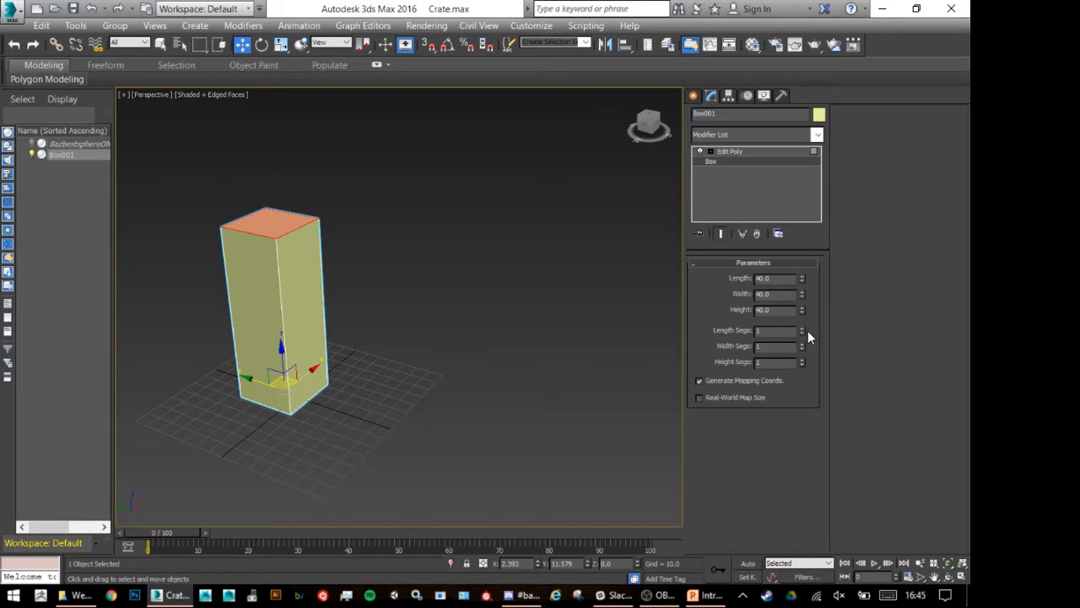
mouse_move(802, 331)
mouse_down()
mouse_move(814, 254)
mouse_move(820, 330)
mouse_move(820, 311)
mouse_move(816, 339)
mouse_move(802, 343)
mouse_move(802, 332)
mouse_move(801, 362)
mouse_move(806, 322)
mouse_move(806, 335)
mouse_up()
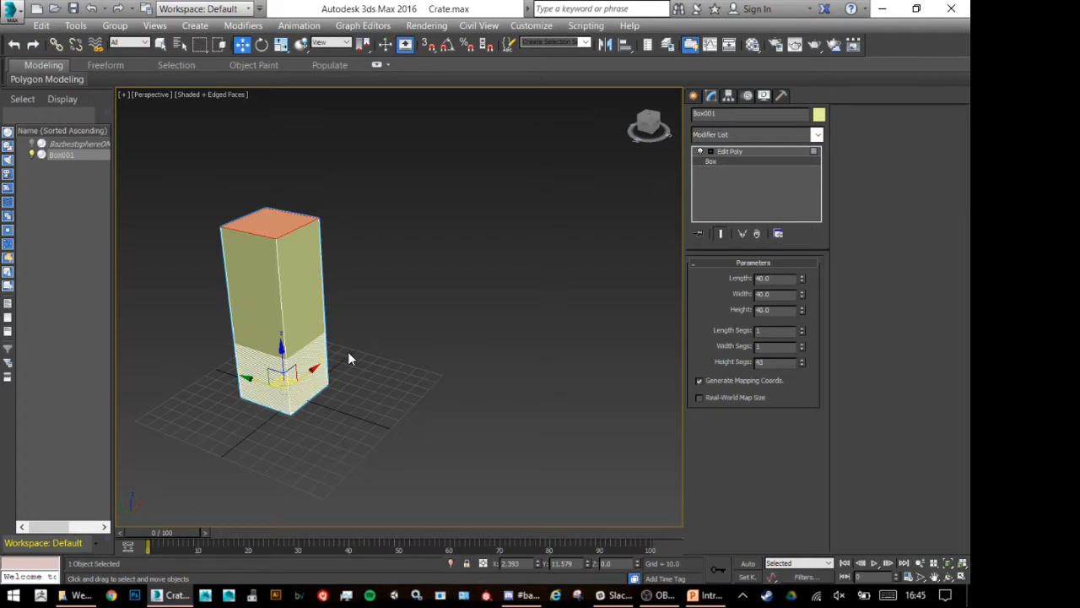
right_click(801, 361)
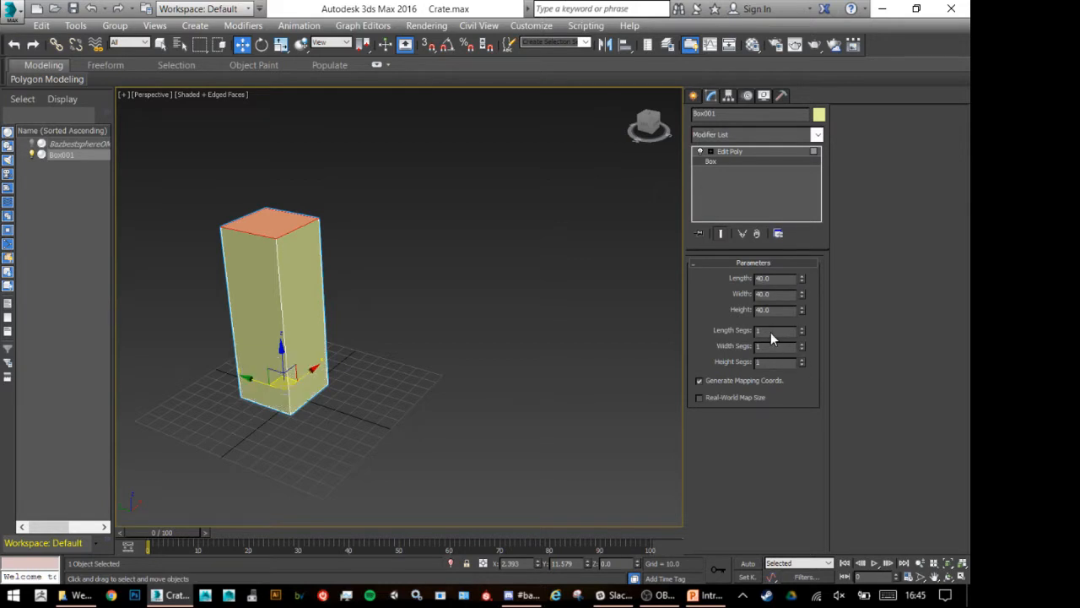
Remove the Edit Poly modifier from the box's stack and apply a fresh Edit Poly modifier.
click(757, 151)
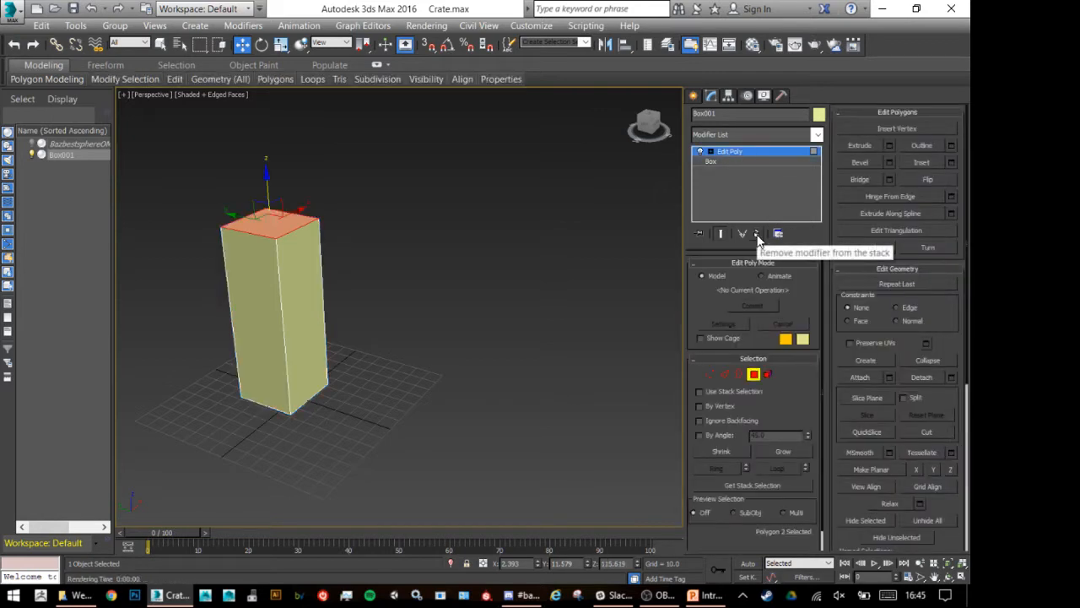
click(756, 234)
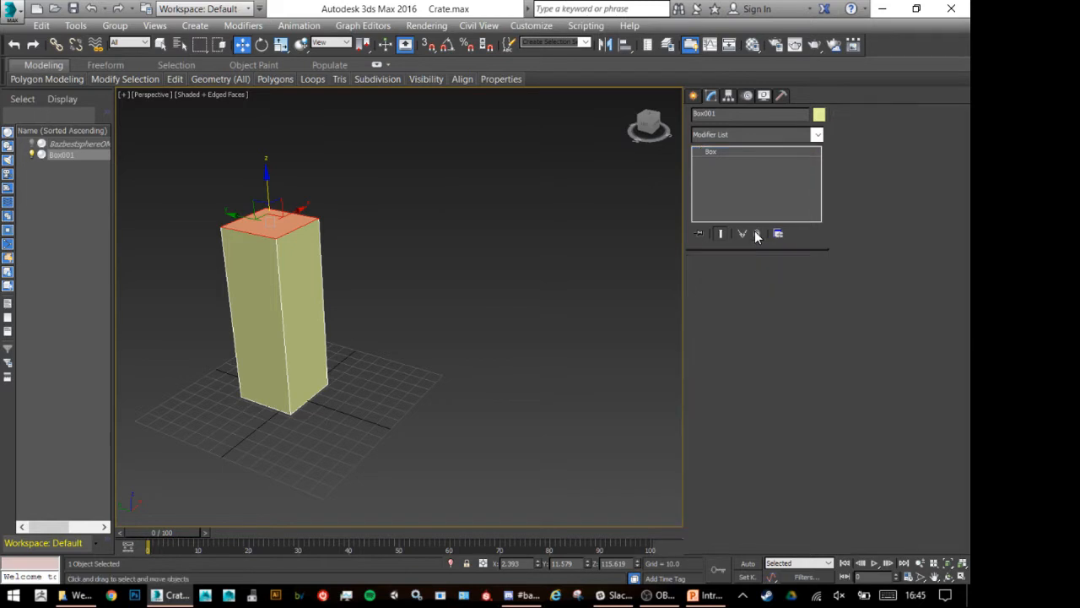
click(817, 135)
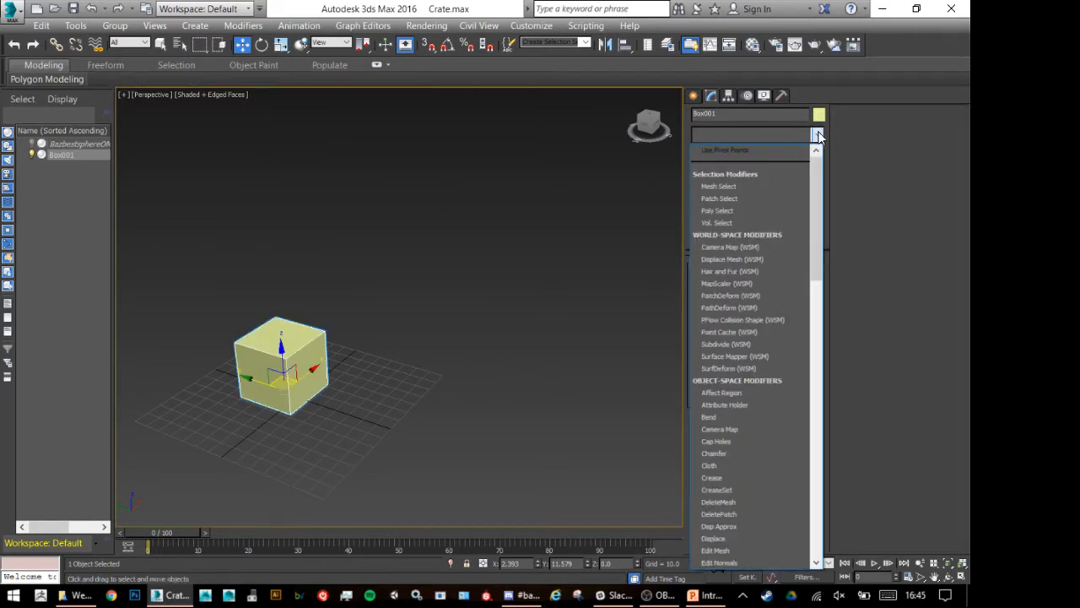
key(e)
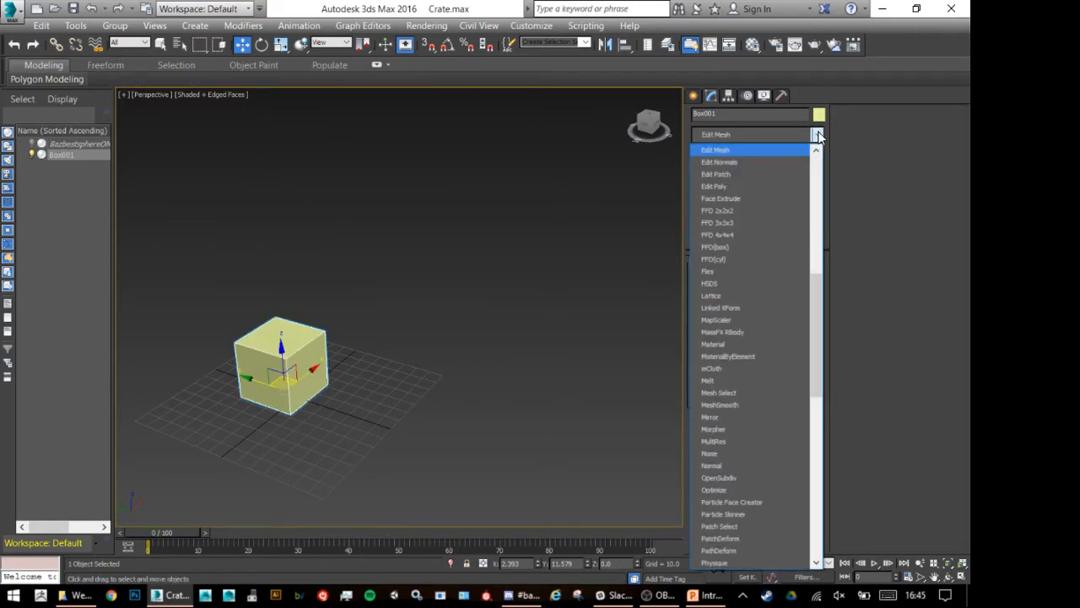
click(742, 186)
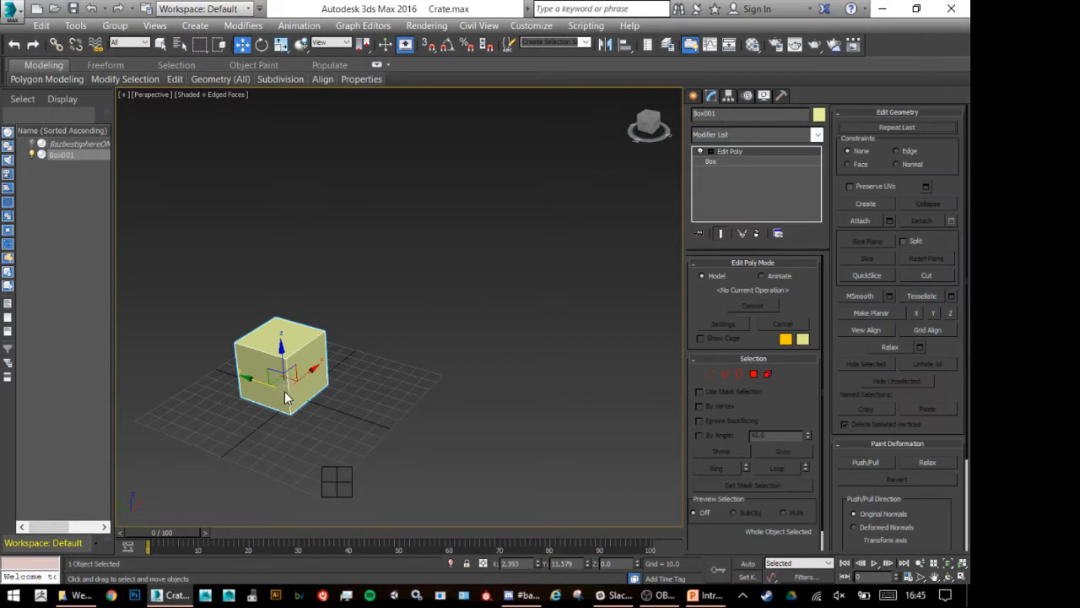
Convert the box to an Editable Poly.
right_click(270, 386)
mouse_move(384, 540)
click(460, 552)
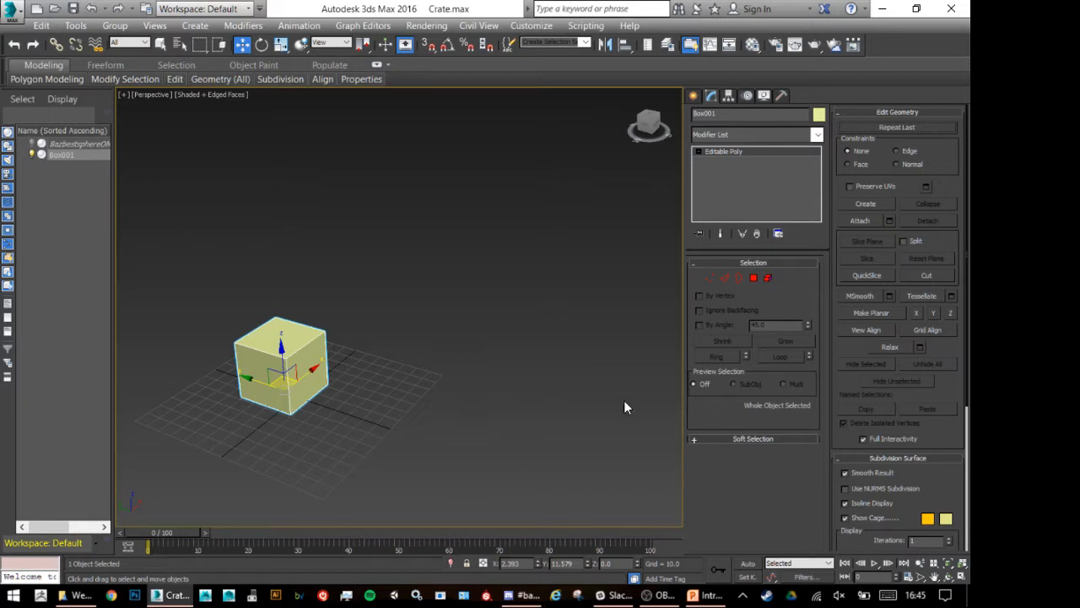
Examine the editing options at the vertex, edge, border, polygon and element sub-object levels of the box.
click(714, 279)
click(729, 278)
click(744, 277)
click(759, 278)
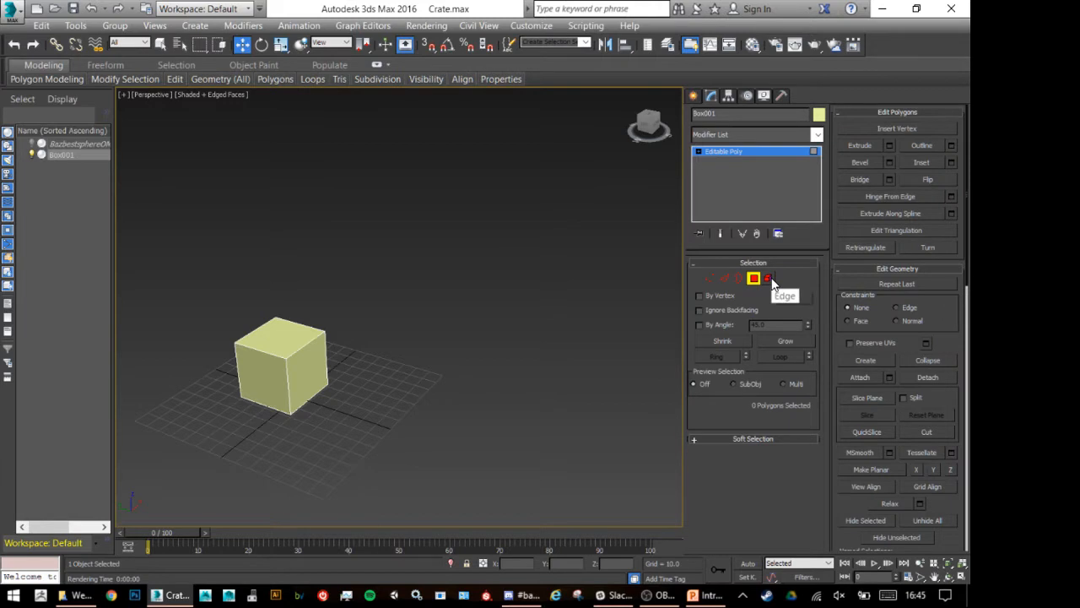
click(776, 278)
click(709, 280)
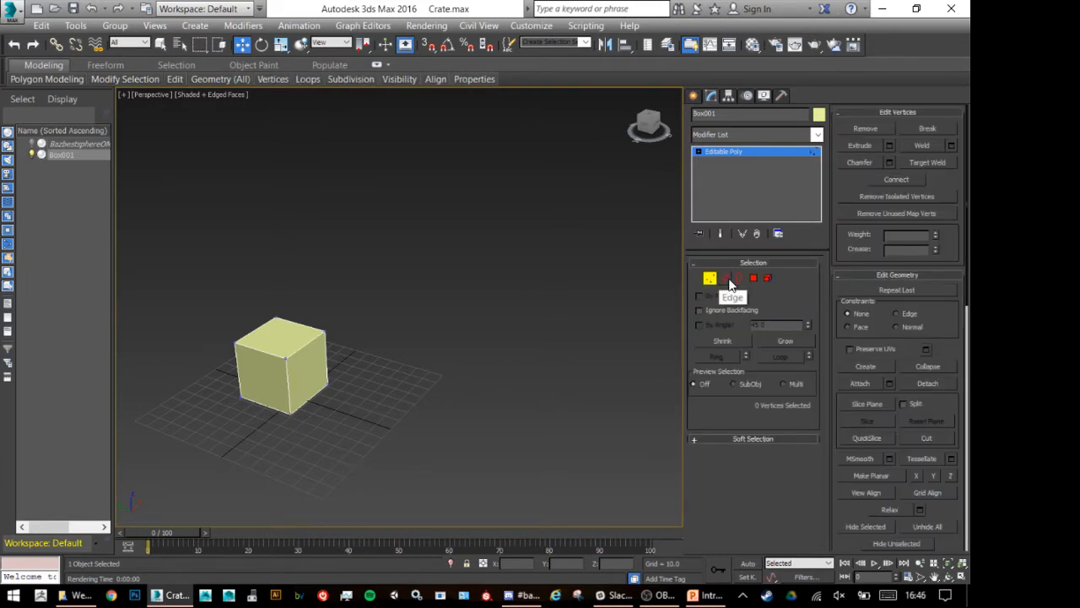
click(727, 279)
click(753, 279)
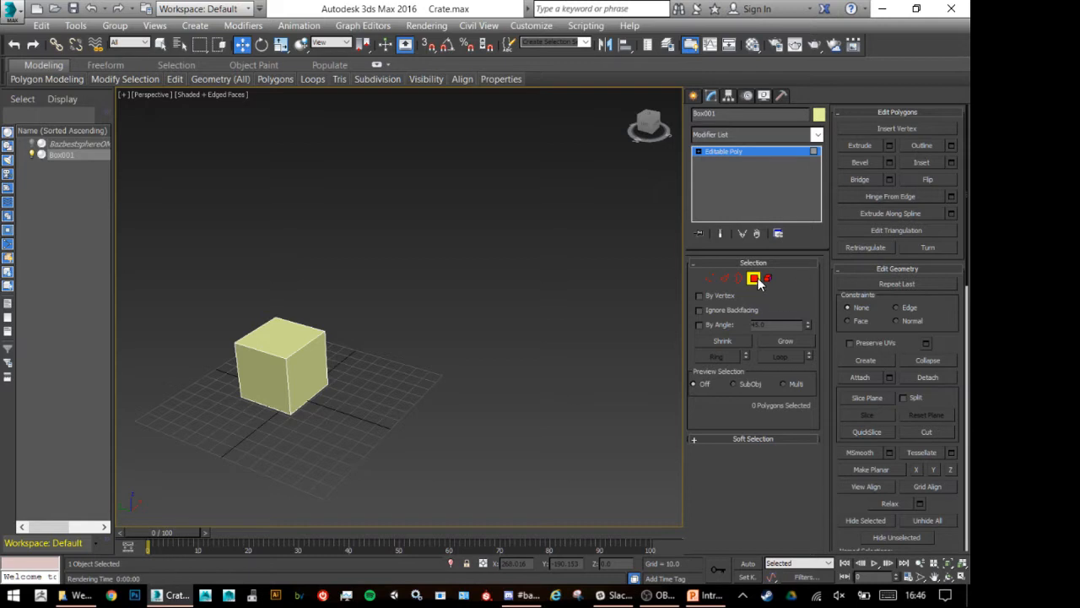
click(709, 278)
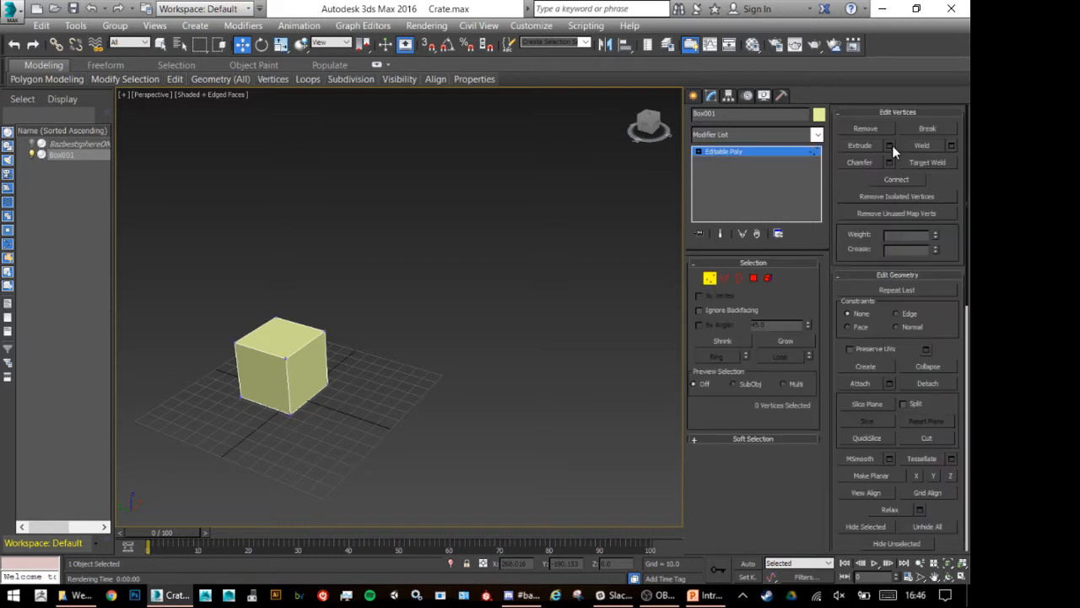
At polygon level, inset the box's side face towards negative Y by about 5.3 units and test-render it.
click(753, 278)
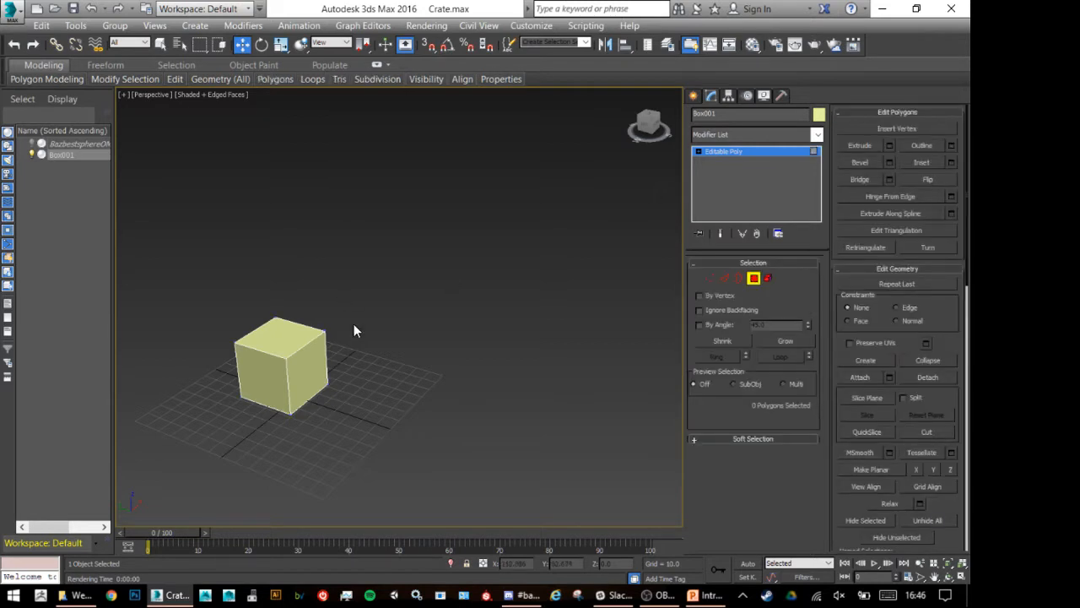
click(285, 347)
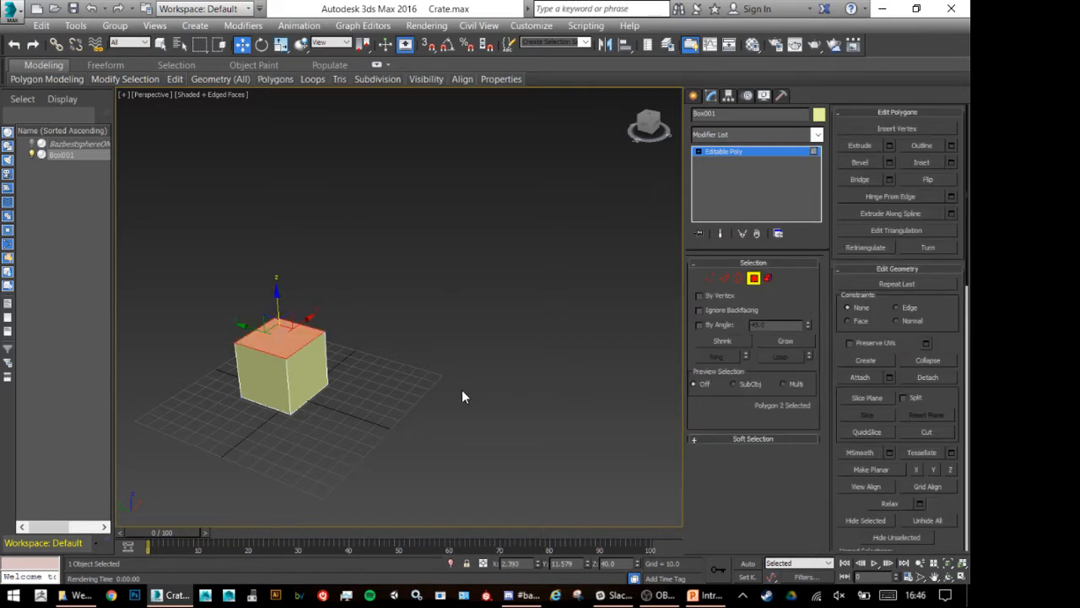
alt+middle_drag(283, 380, 301, 393)
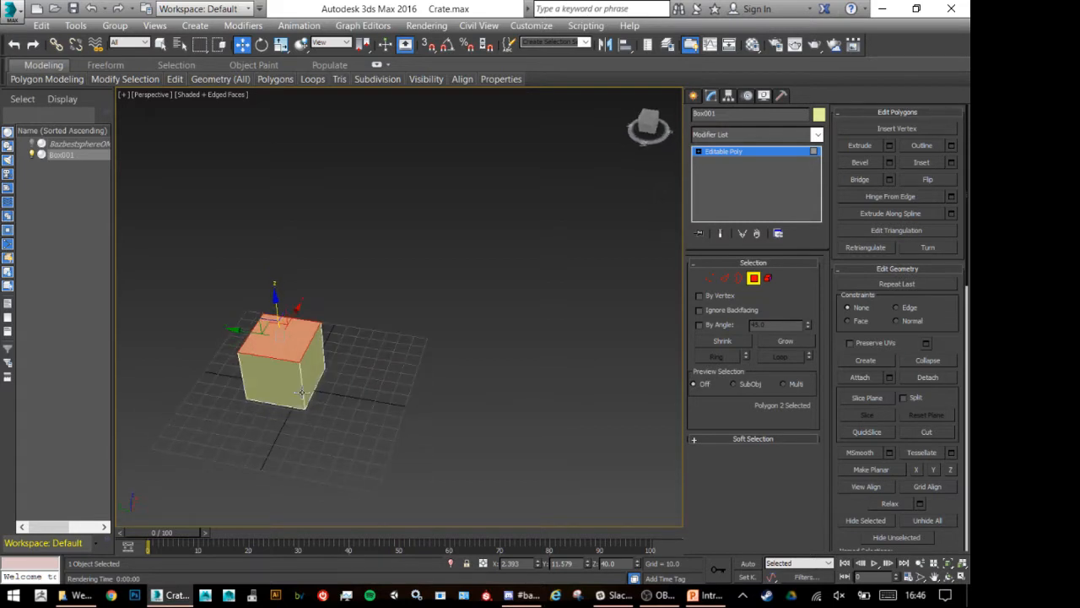
scroll(281, 357, up, 3)
alt+middle_drag(383, 403, 352, 374)
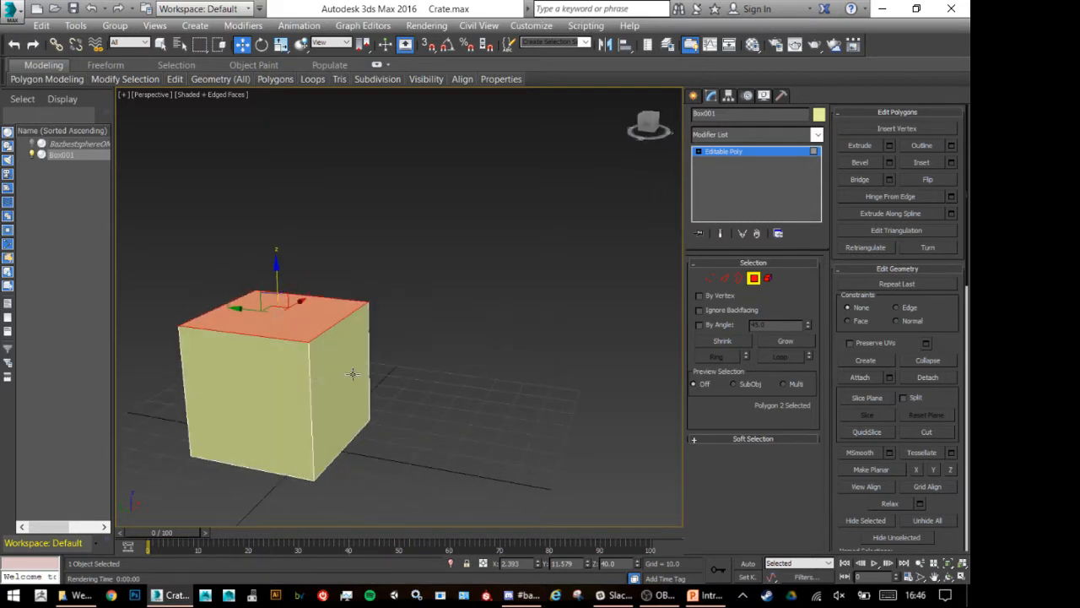
click(316, 375)
mouse_move(455, 388)
alt+middle_down()
mouse_move(397, 422)
mouse_move(422, 383)
mouse_move(443, 371)
alt+middle_up()
scroll(360, 363, up, 5)
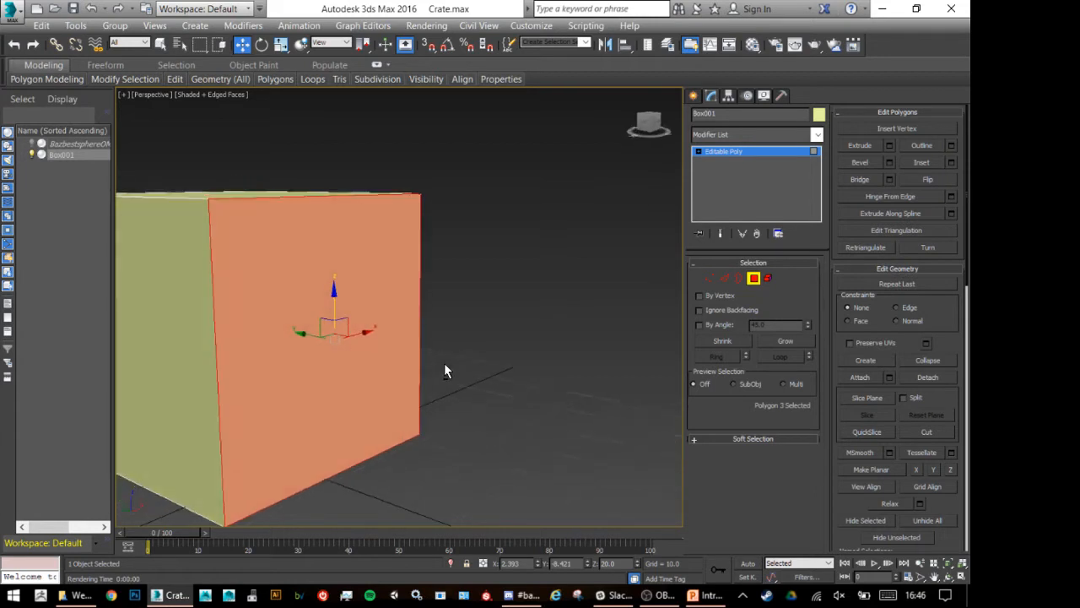
click(918, 162)
drag(330, 253, 331, 274)
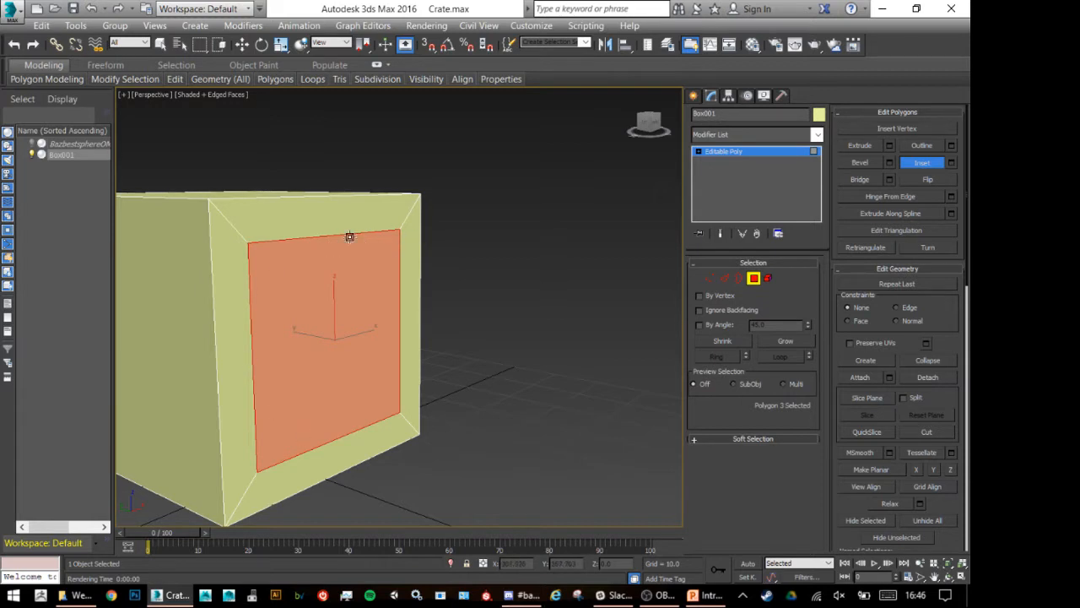
key(shift+q)
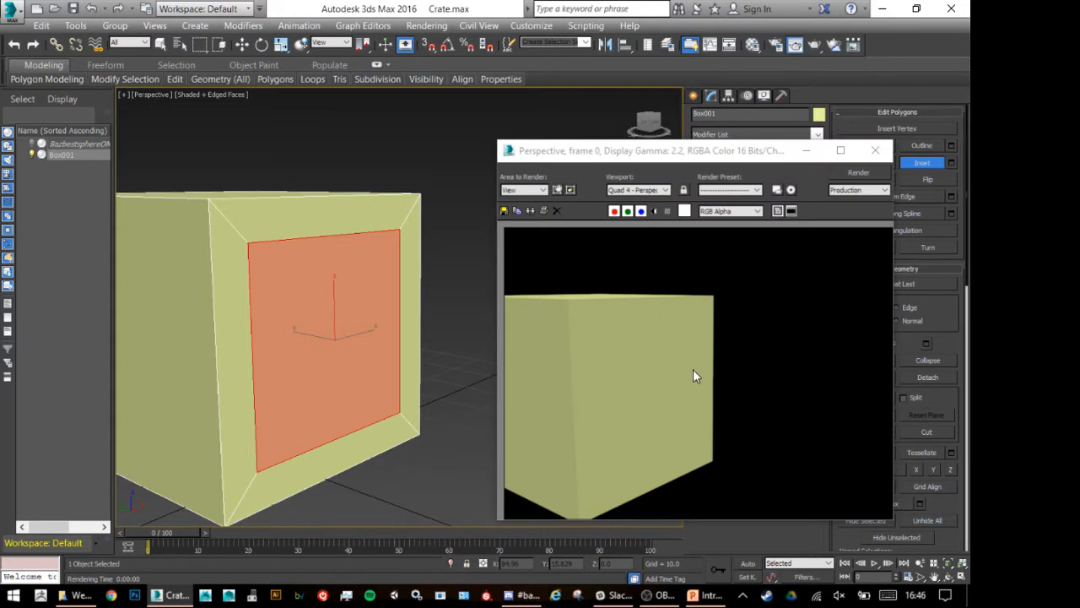
click(875, 152)
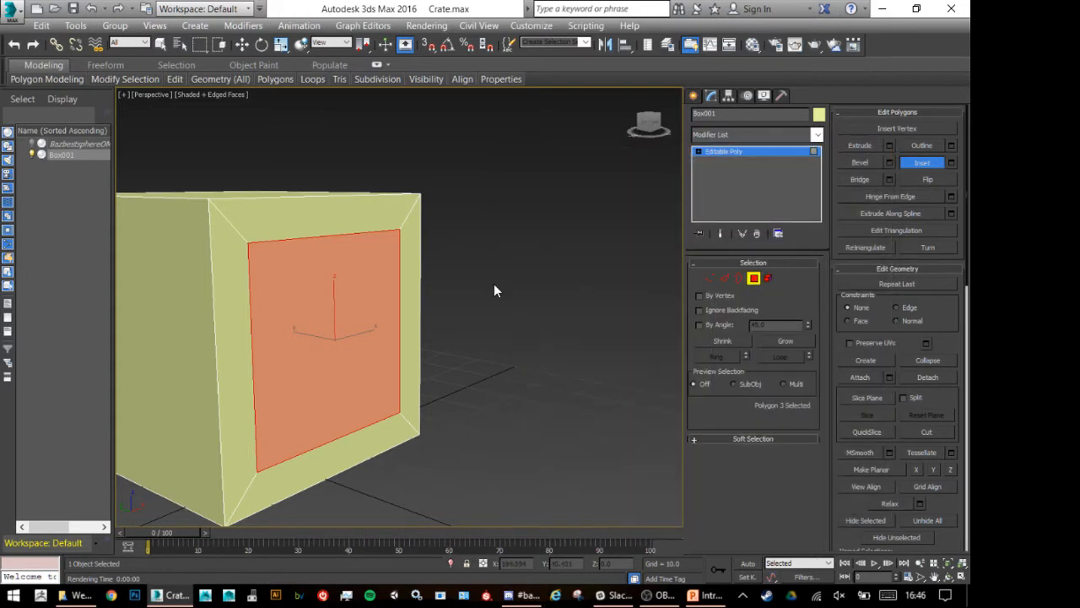
Extrude the inset side polygon about 5.2 units into the box and test-render the recess.
click(859, 147)
drag(334, 325, 781, 478)
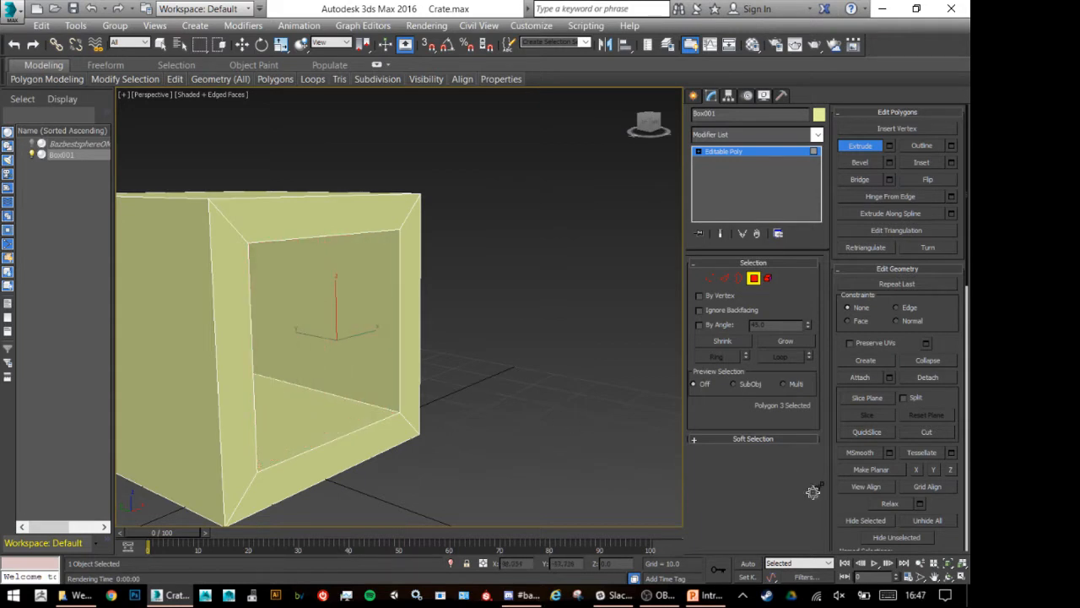
drag(893, 520, 429, 344)
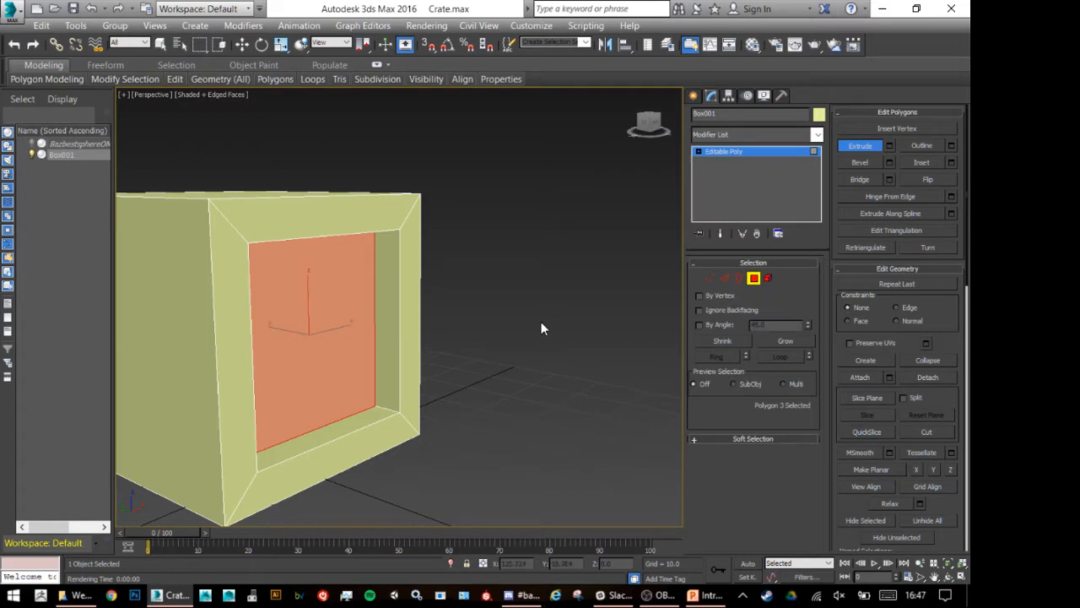
right_click(518, 299)
right_click(498, 284)
click(489, 486)
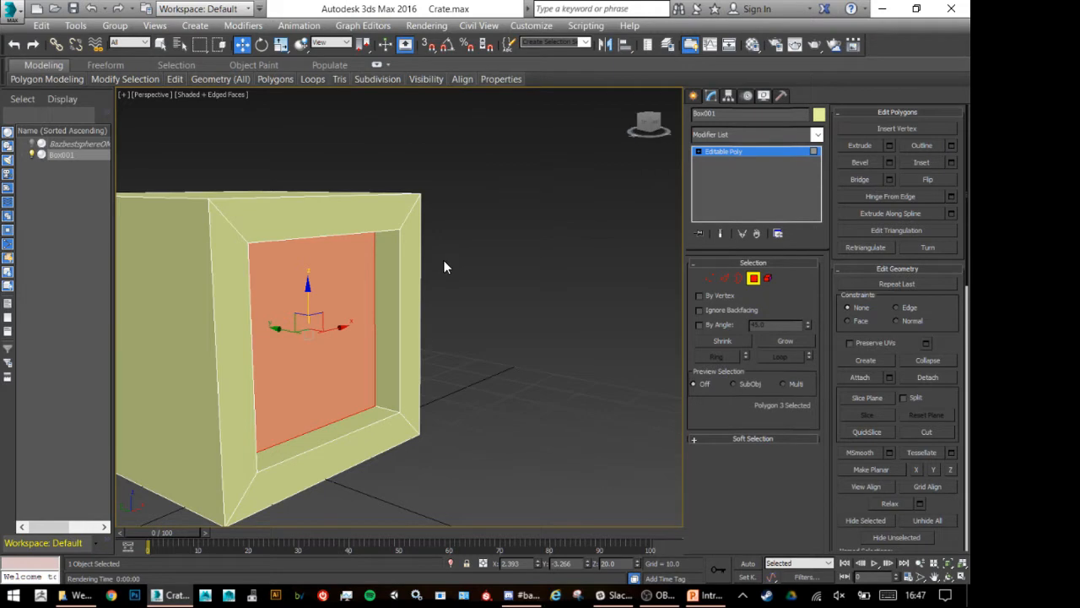
key(shift+q)
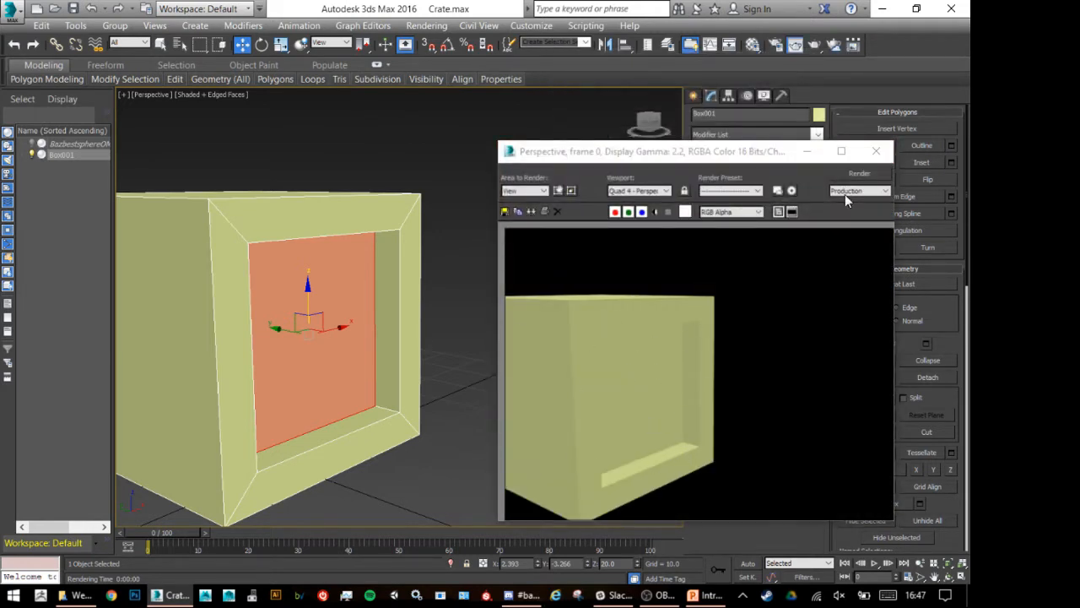
click(876, 152)
Inset the adjacent side polygon towards negative X by 5.336 and extrude it by -5.155.
middle_drag(511, 261, 514, 335)
scroll(580, 245, down, 2)
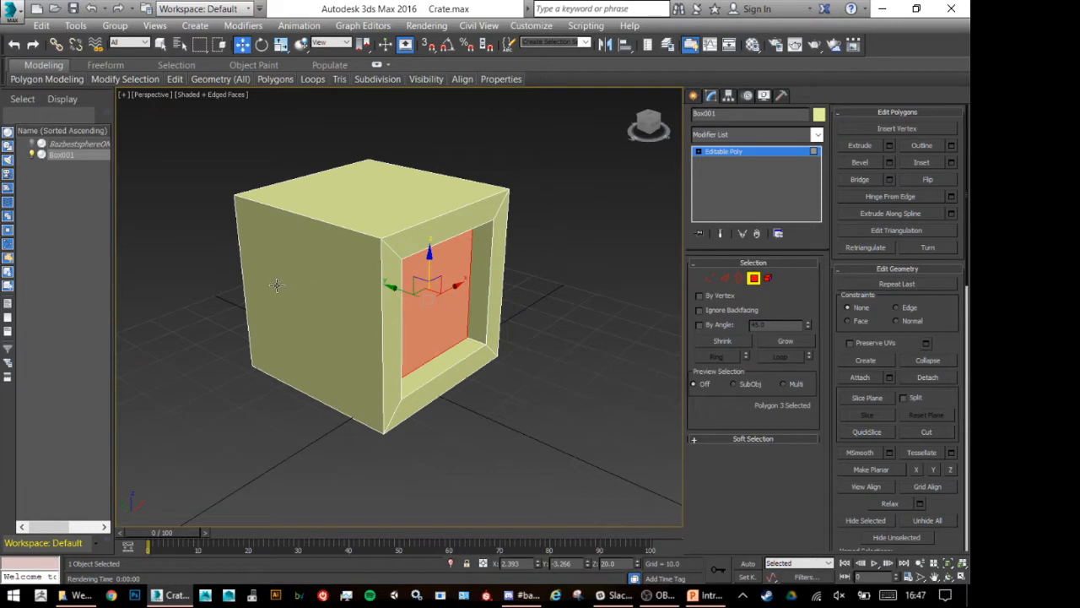
alt+middle_drag(302, 318, 459, 304)
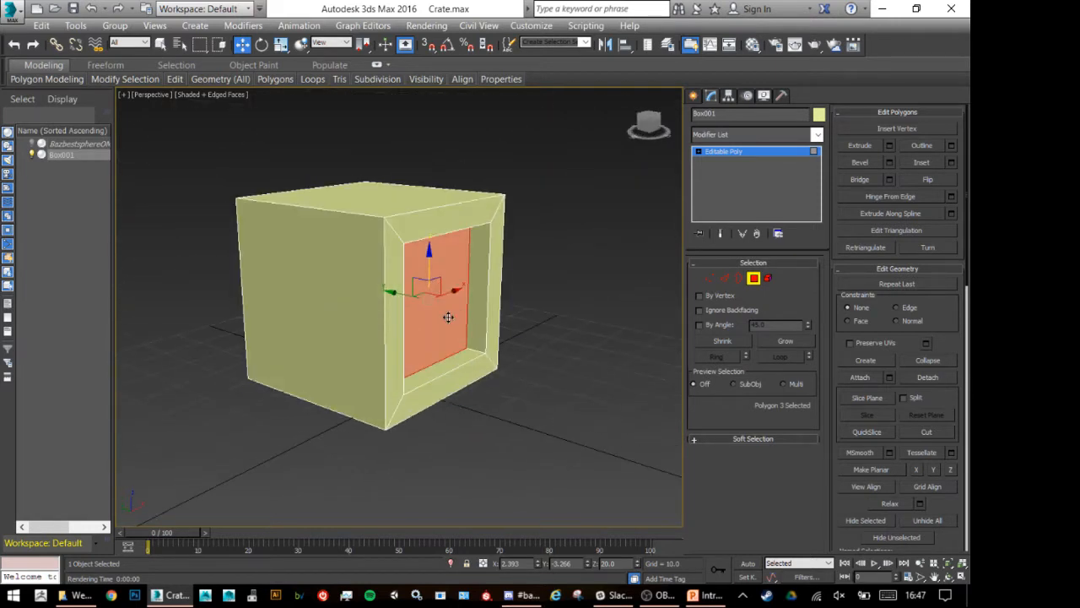
click(319, 320)
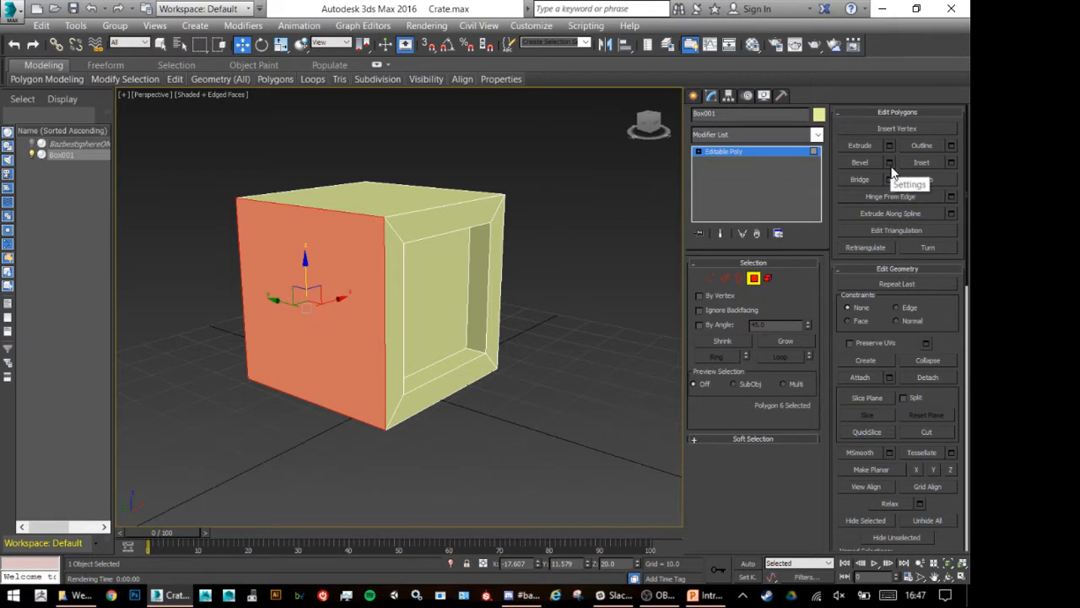
click(951, 163)
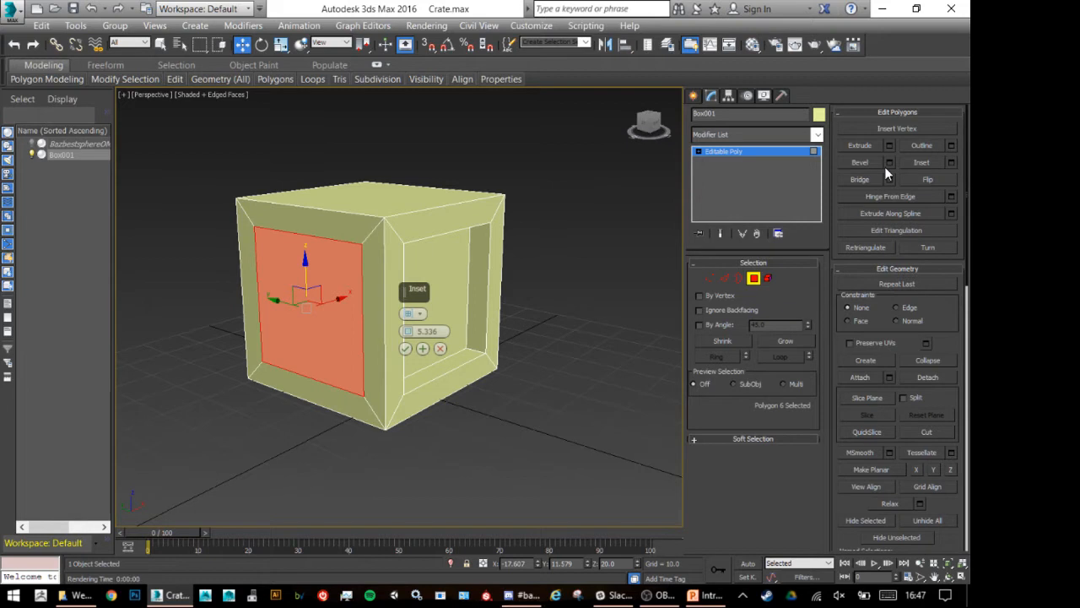
click(430, 331)
click(405, 348)
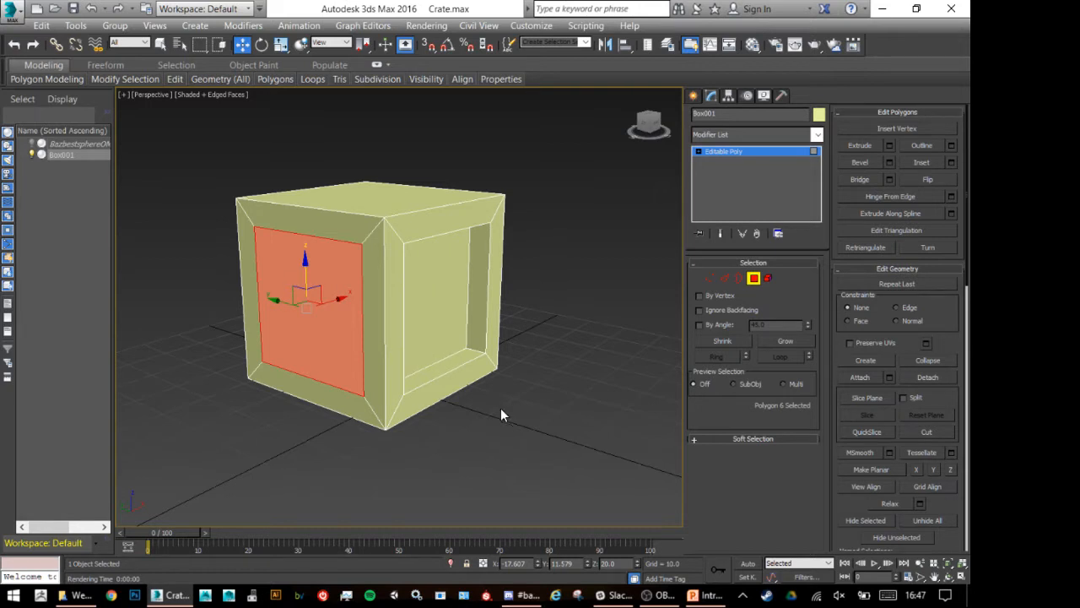
click(889, 145)
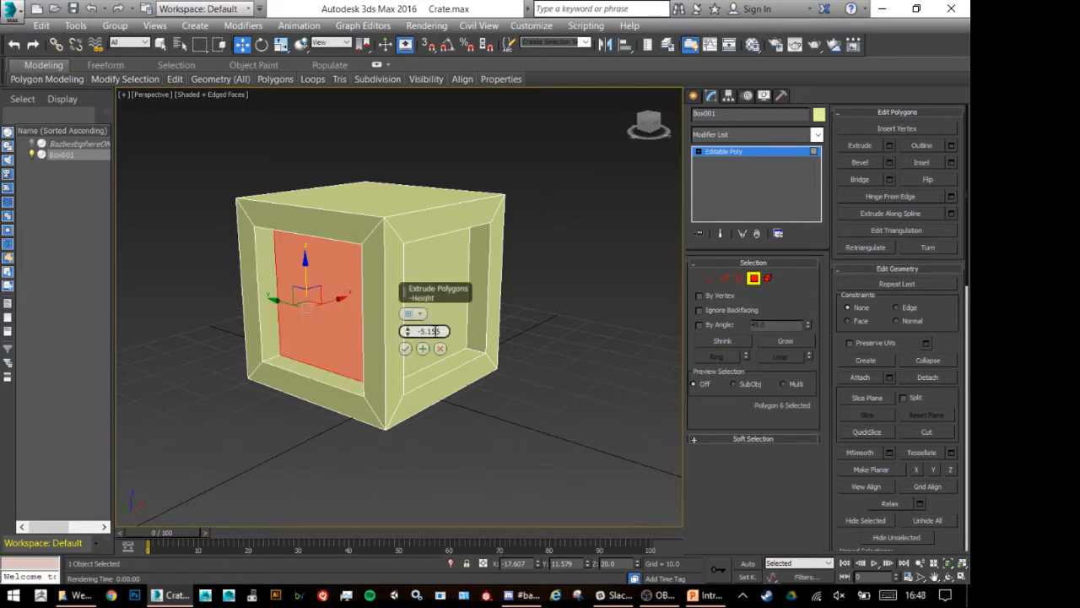
click(405, 348)
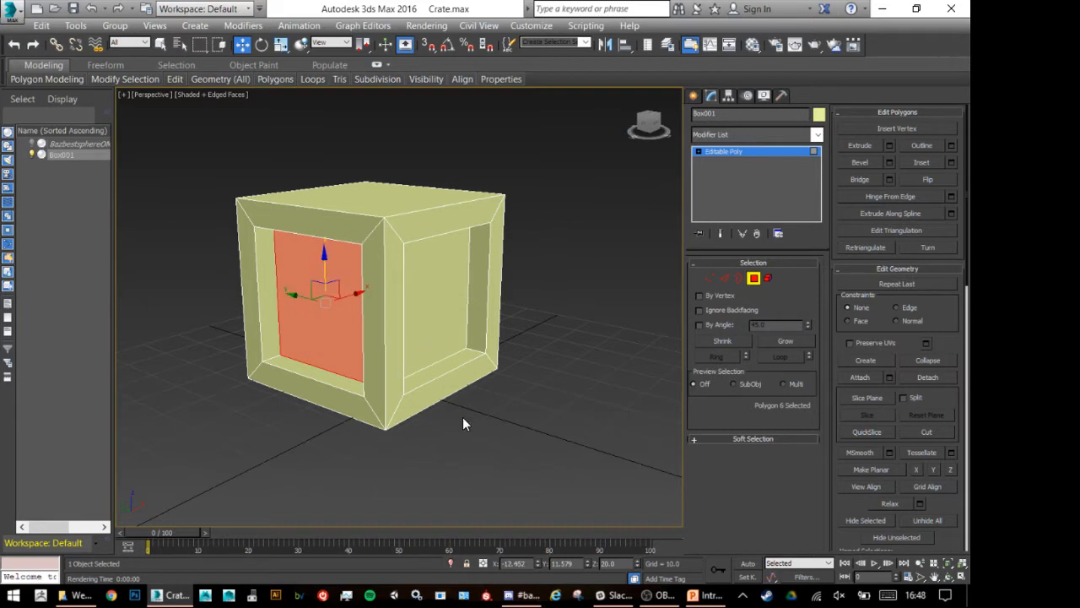
Select the box's four remaining flat faces together and start insetting them by 5.336.
alt+middle_drag(434, 391, 379, 360)
click(295, 232)
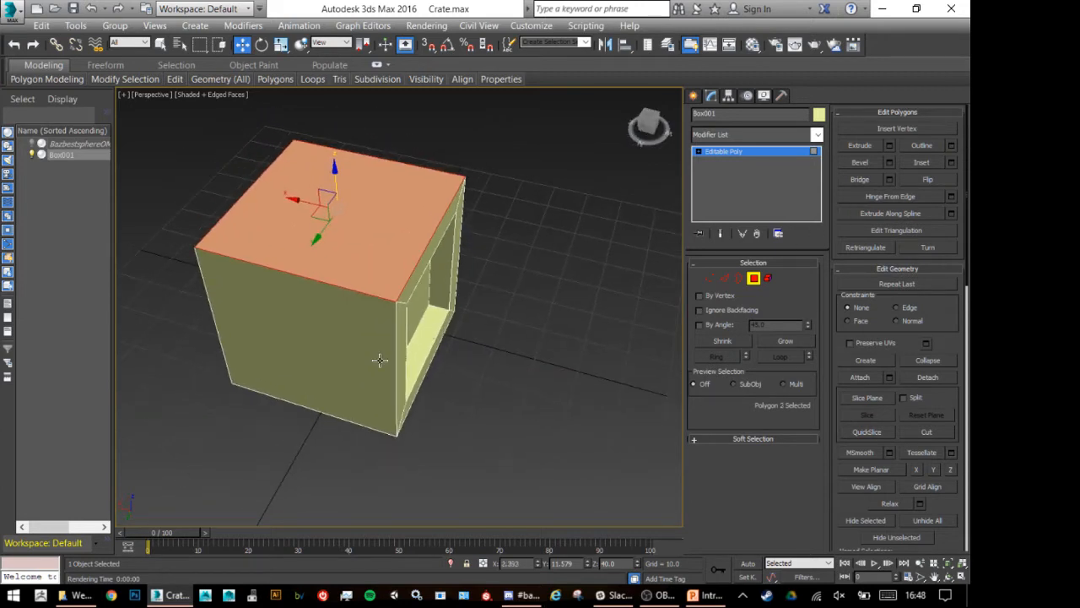
ctrl+click(234, 310)
alt+middle_drag(241, 248, 610, 306)
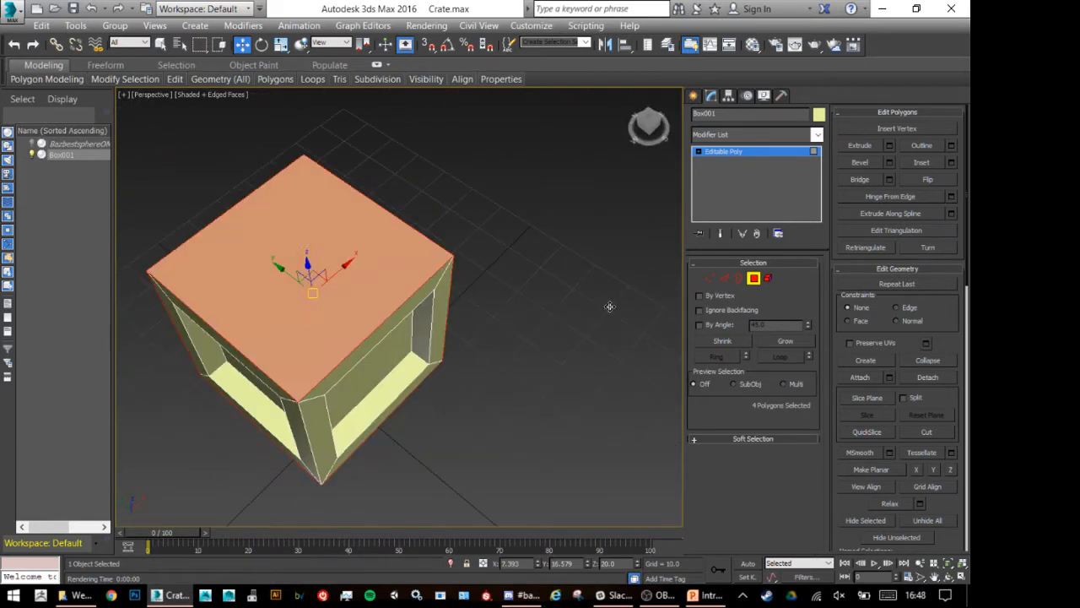
click(951, 162)
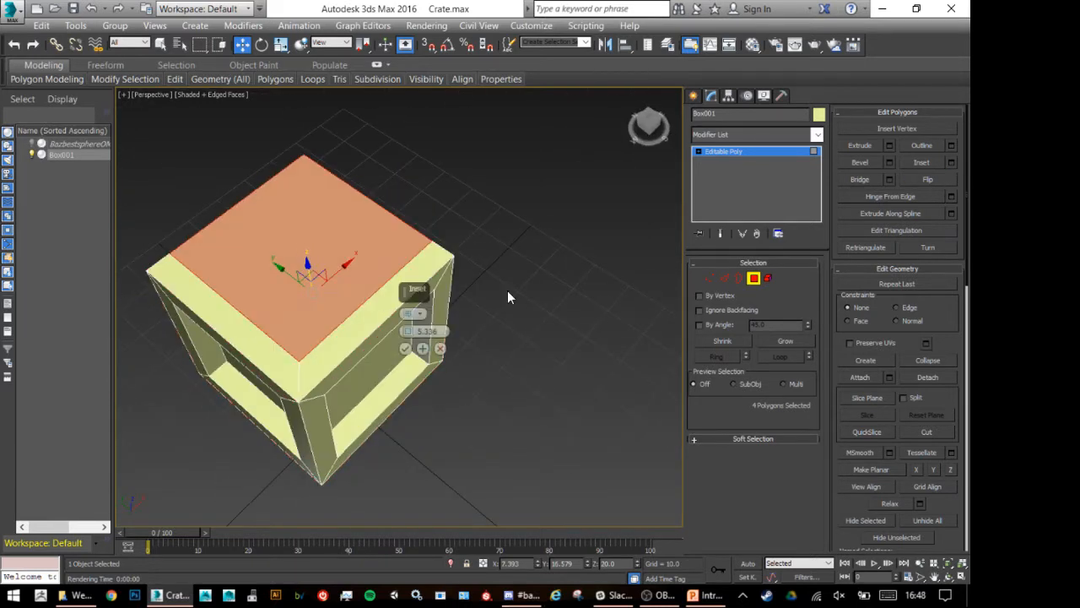
Inset each of the four selected box faces by 5.336, extrude them inwards as recessed panels, and clear the selection.
click(405, 348)
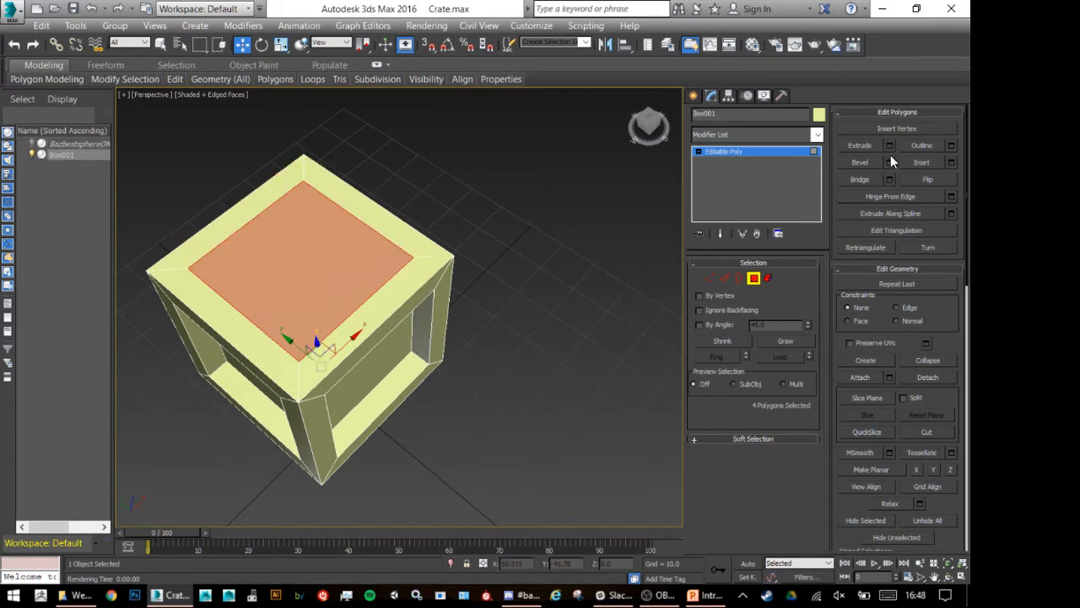
click(890, 145)
click(407, 346)
alt+middle_drag(466, 447, 571, 330)
click(571, 330)
alt+middle_drag(364, 325, 545, 337)
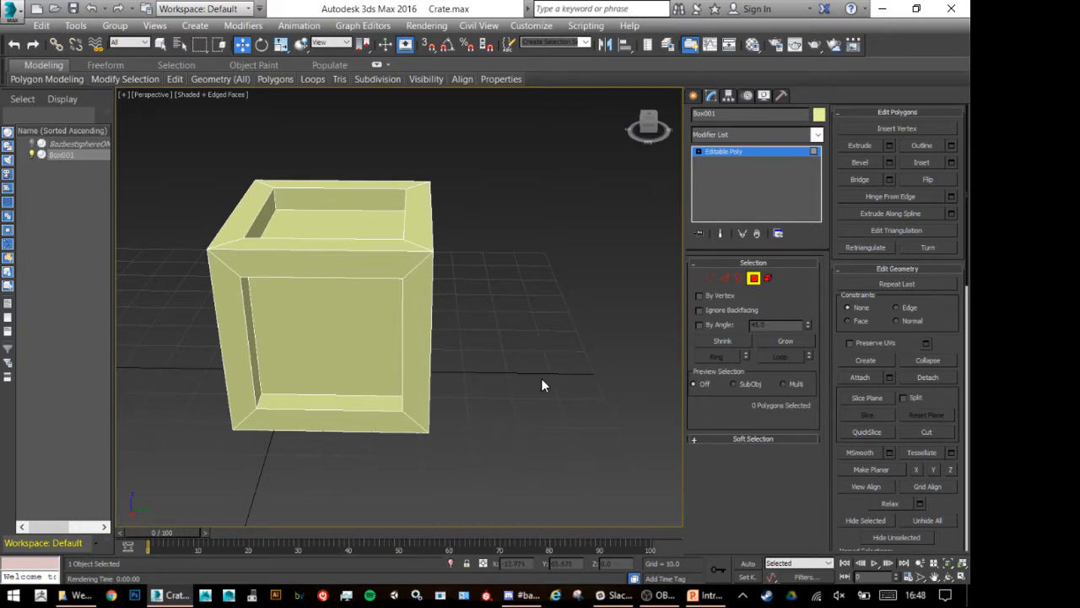
Check the asset design channel in Discord for new messages and return to the crate model in 3ds Max.
click(524, 596)
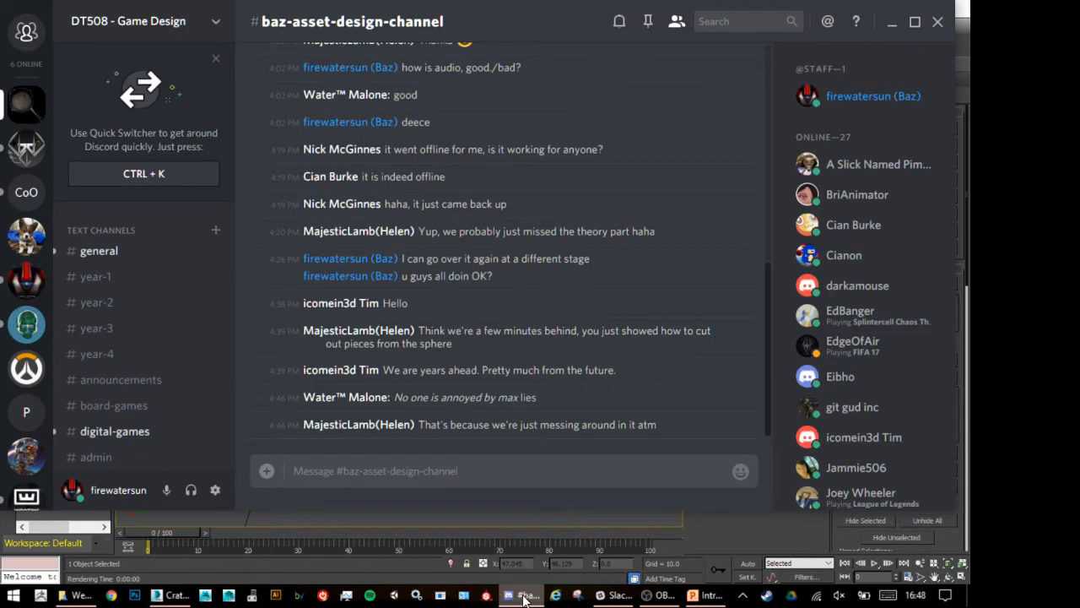
click(524, 596)
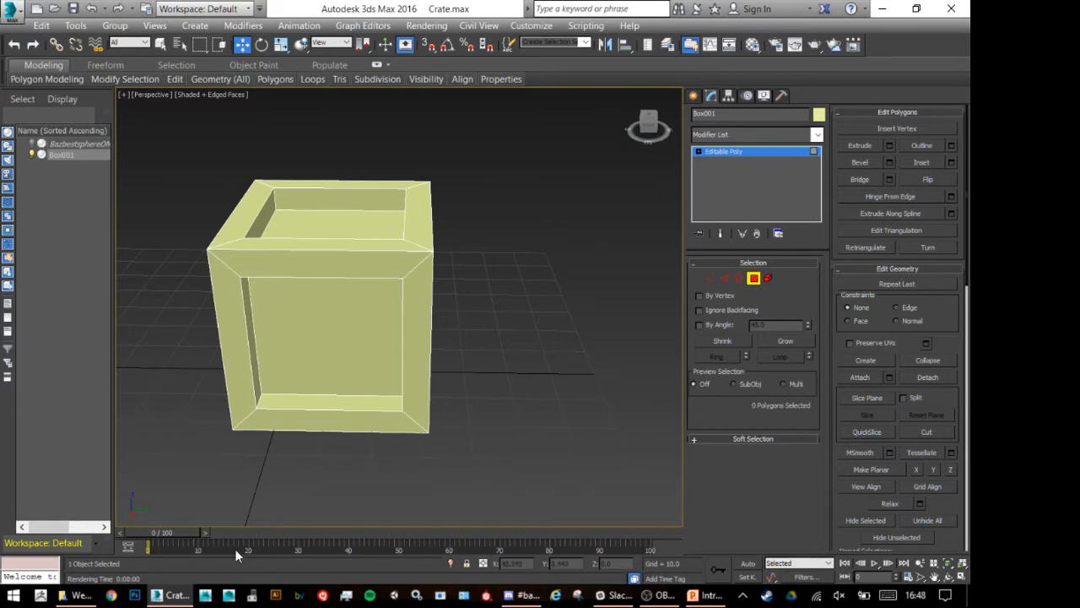
Start Photoshop and minimise it, keeping the command panel in 3ds Max at its two-column width.
click(132, 598)
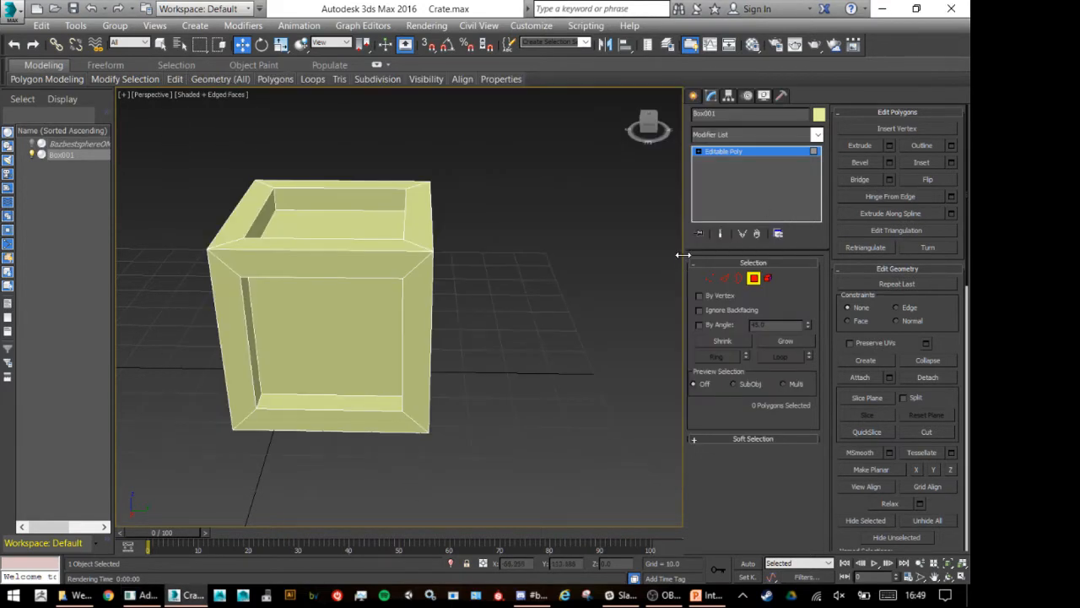
drag(683, 254, 928, 256)
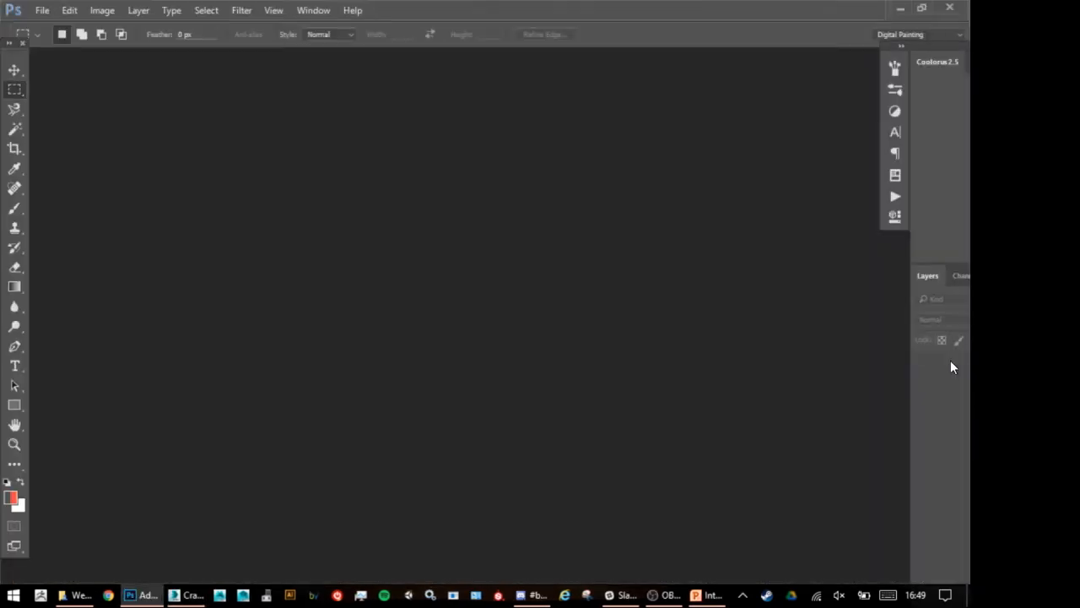
click(901, 10)
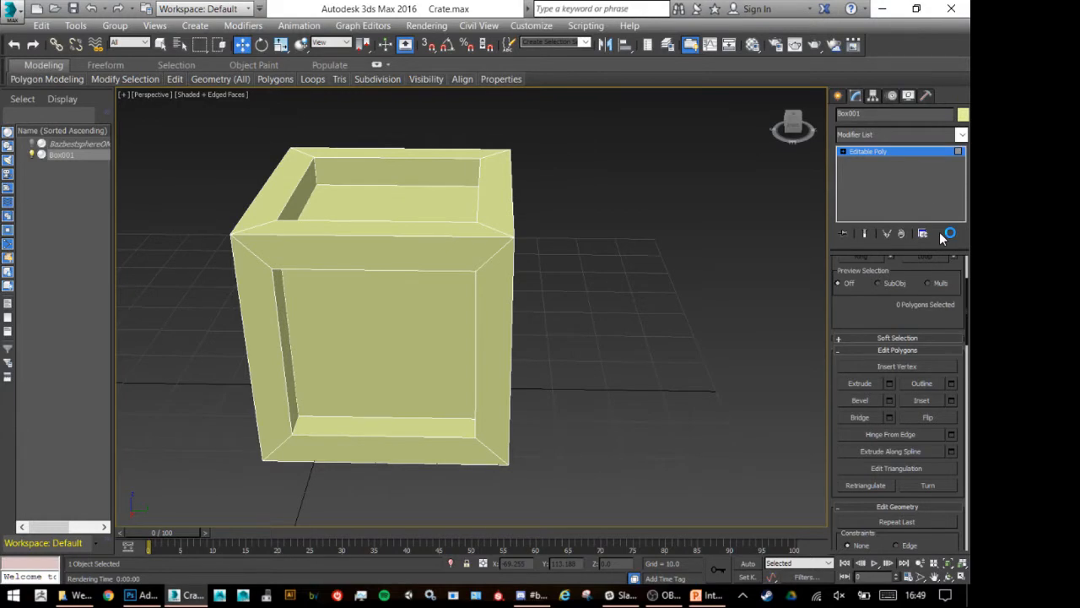
scroll(835, 314, down, 3)
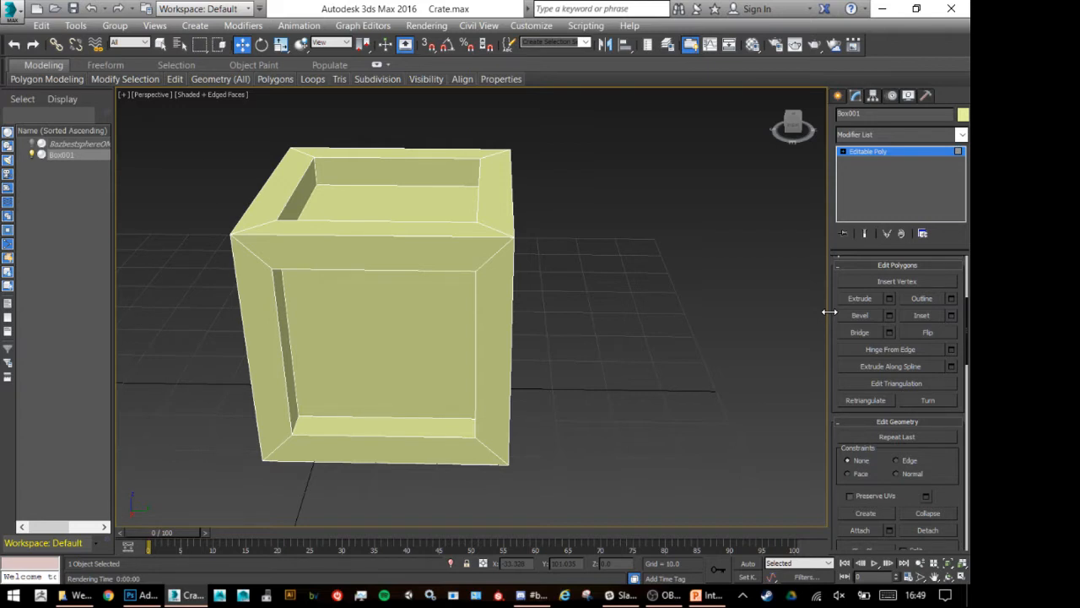
drag(829, 311, 686, 333)
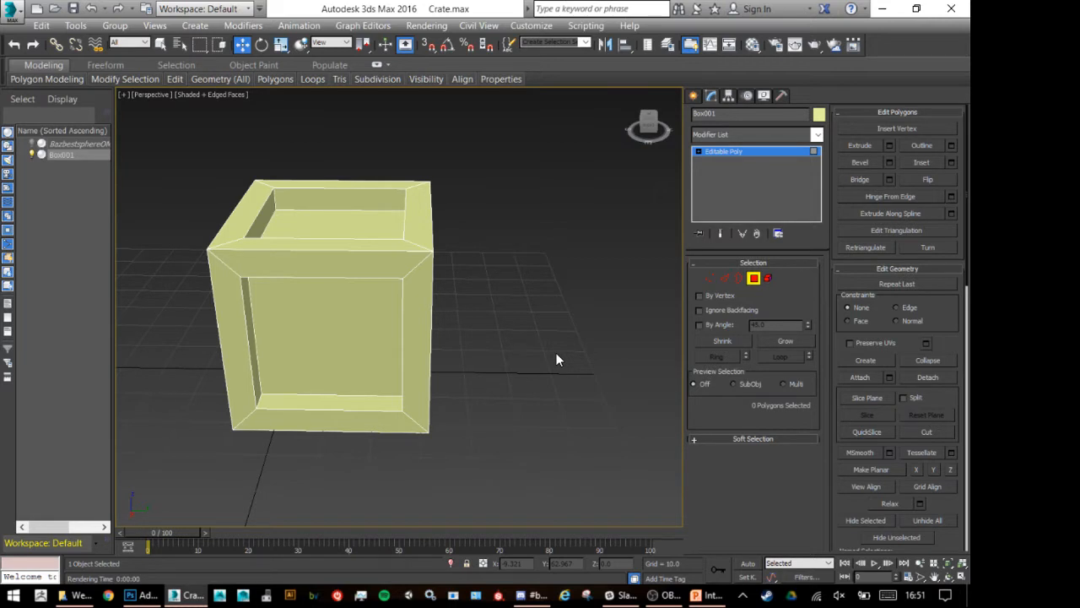
Render a test image of the crate from a raised corner view and close the render window.
alt+middle_drag(608, 292, 523, 292)
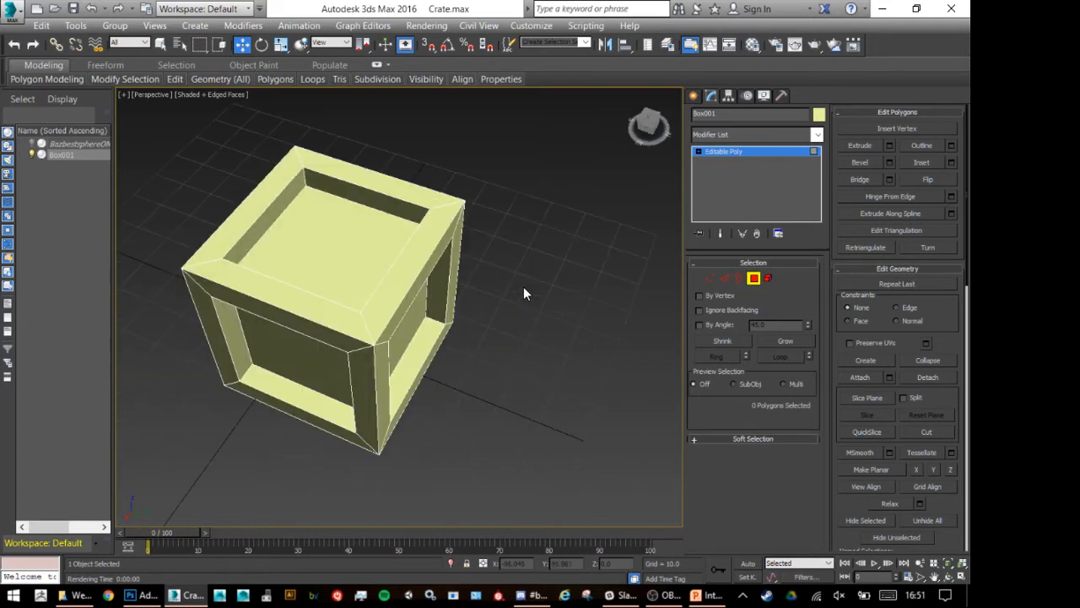
key(shift+q)
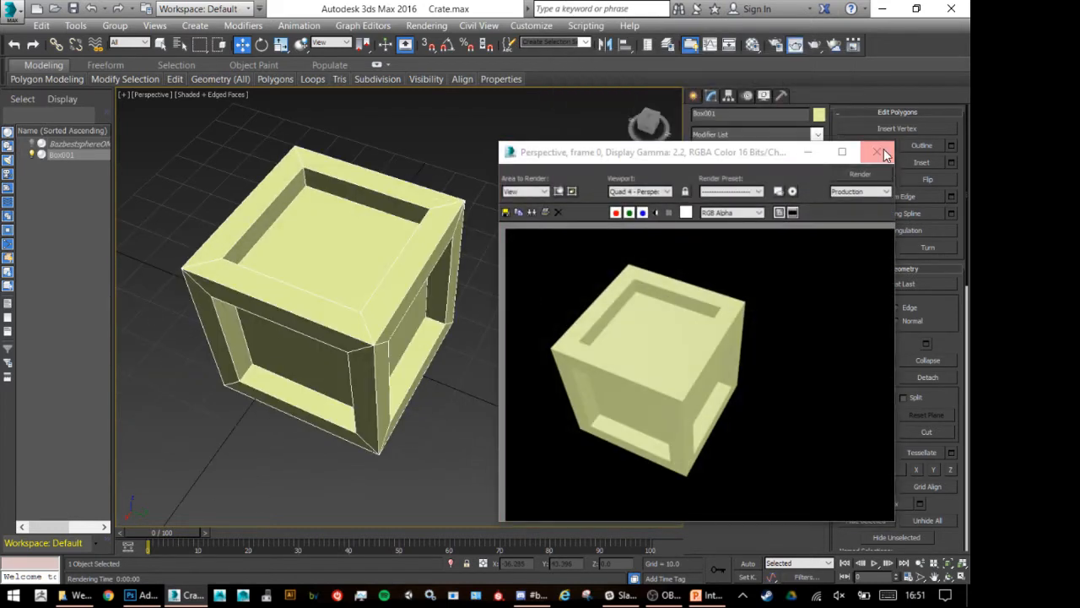
click(879, 152)
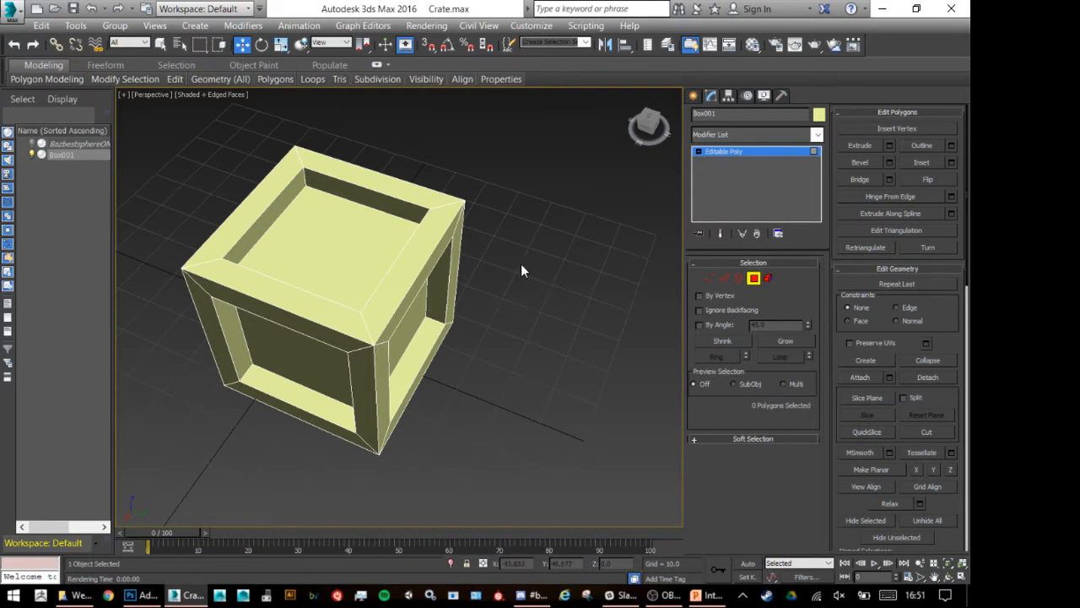
Undo the extrusion and inset so the four box faces are flat and selected again.
key(ctrl+z)
key(ctrl+z)
key(ctrl+z)
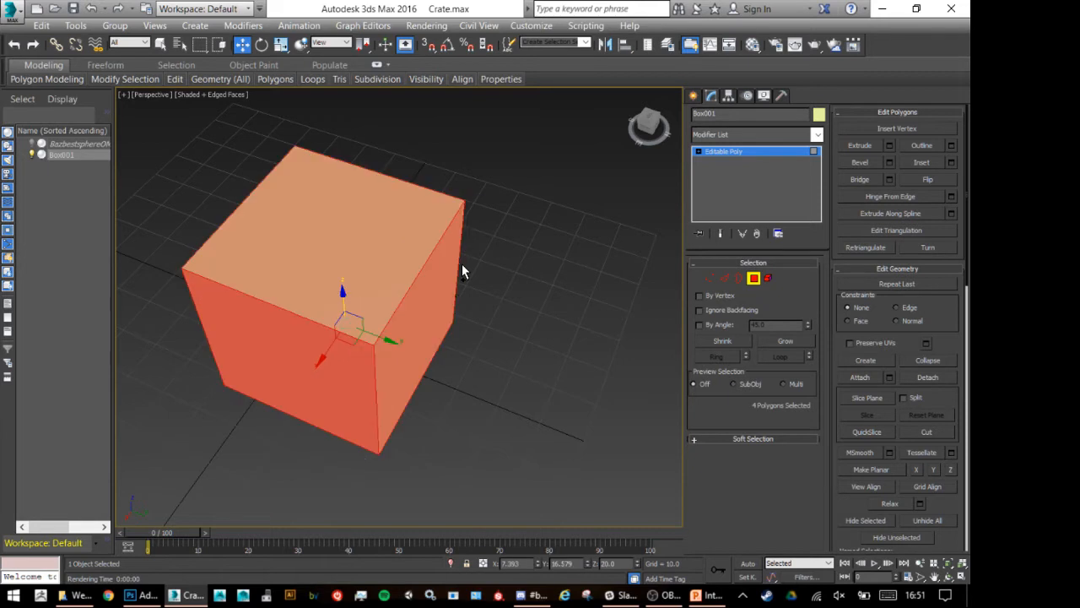
Inset the four selected box faces individually by 5.336, using the By Polygon type instead of Group.
alt+middle_drag(415, 384, 456, 315)
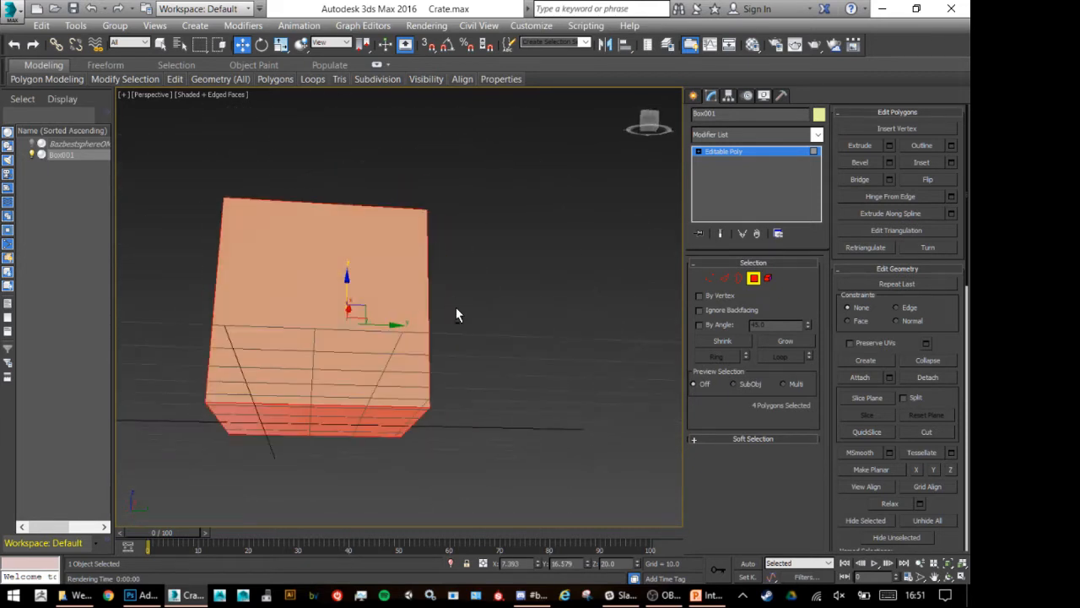
click(951, 163)
alt+middle_drag(523, 279, 403, 314)
mouse_move(561, 277)
alt+middle_down()
mouse_move(549, 290)
mouse_move(561, 261)
alt+middle_up()
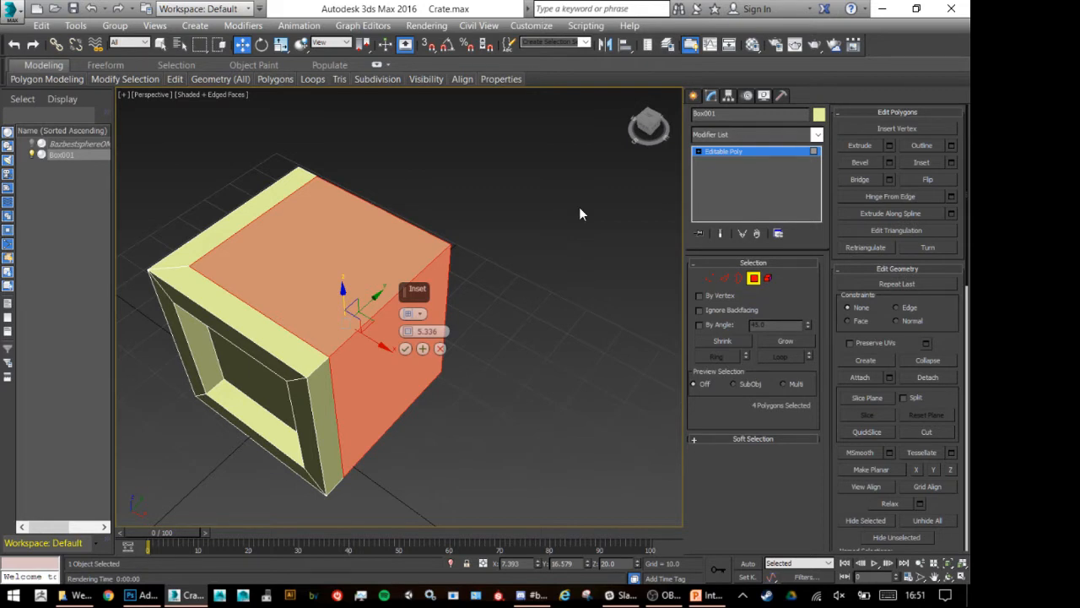
click(411, 314)
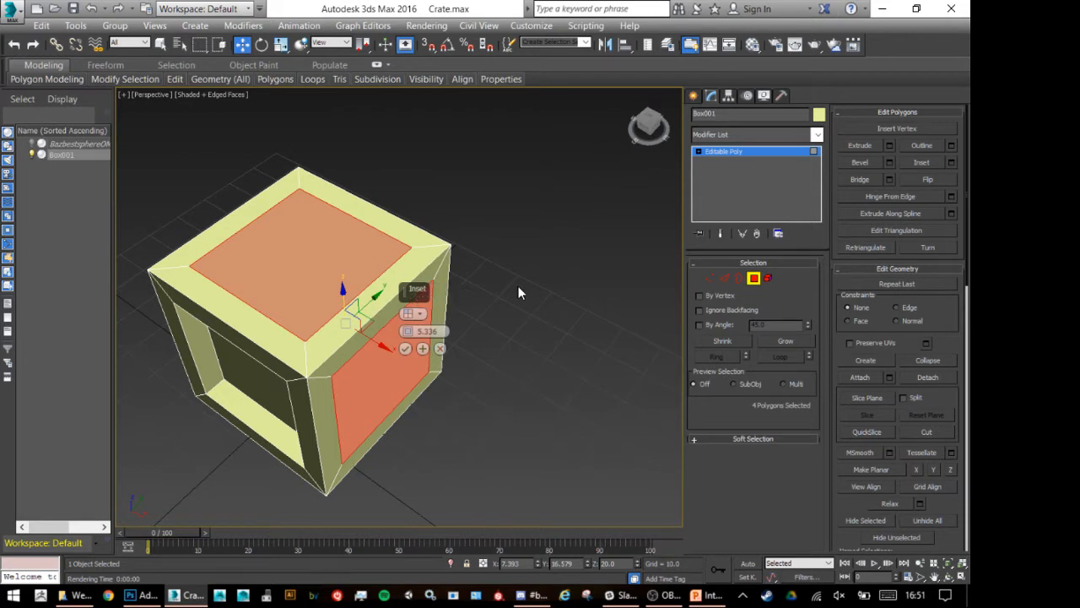
click(405, 348)
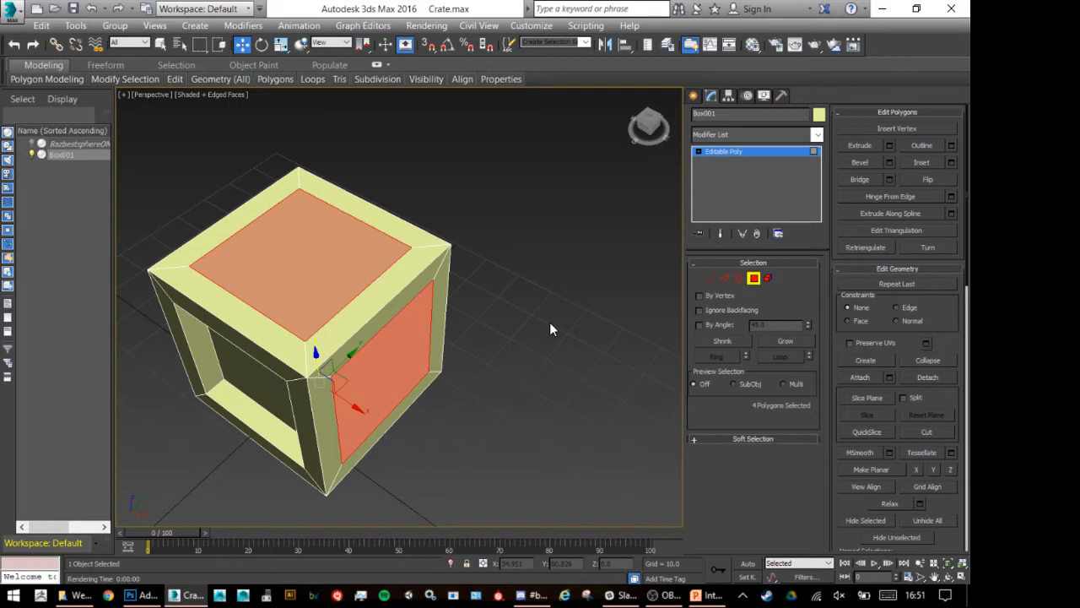
Extrude the four inset faces inwards to form recessed crate panels, and clear the selection.
click(889, 148)
key(Return)
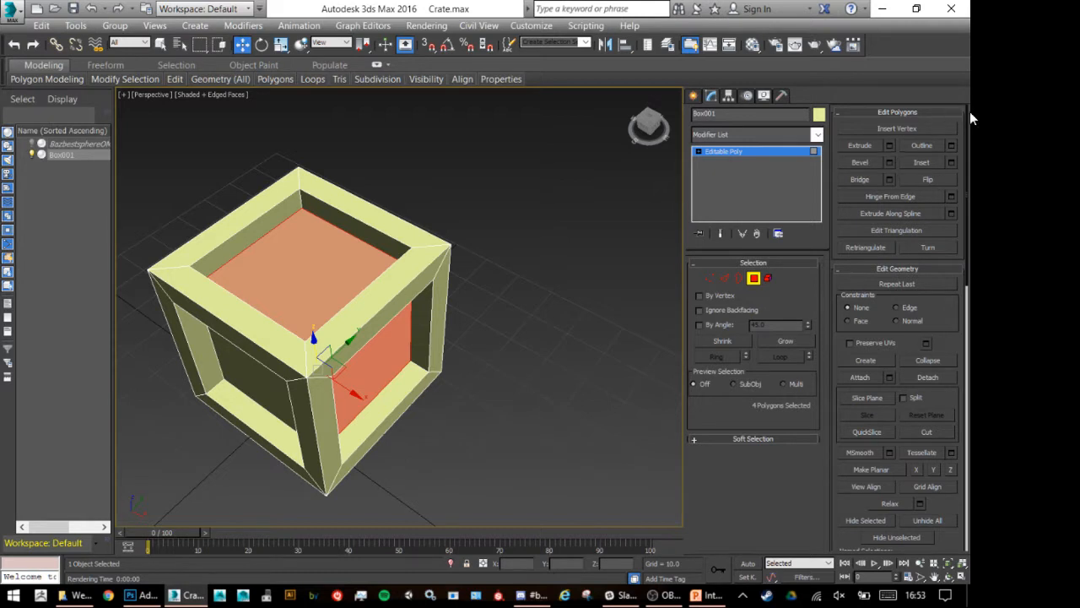
click(576, 208)
Try adding top frame polygons to the recessed face's selection and removing them again, ending with nothing selected.
click(385, 234)
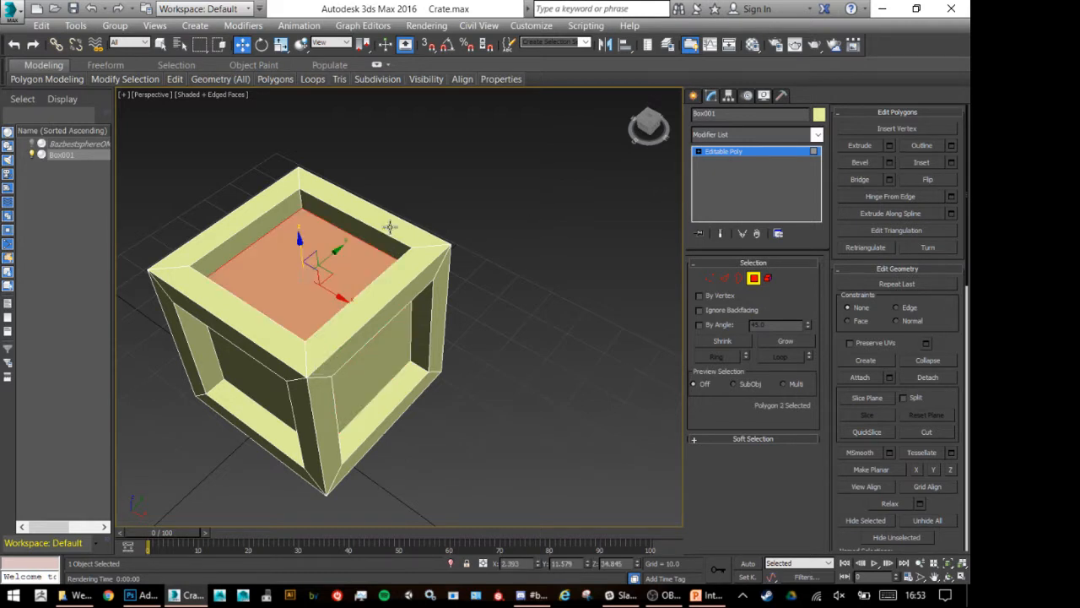
ctrl+click(390, 226)
ctrl+click(379, 289)
ctrl+click(253, 329)
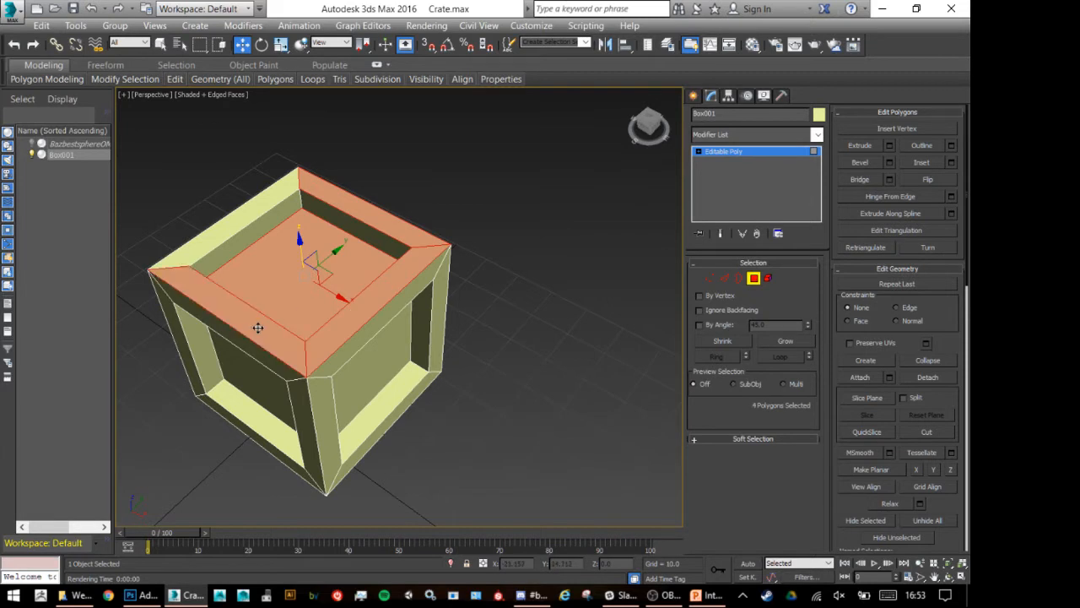
alt+click(259, 327)
alt+click(371, 305)
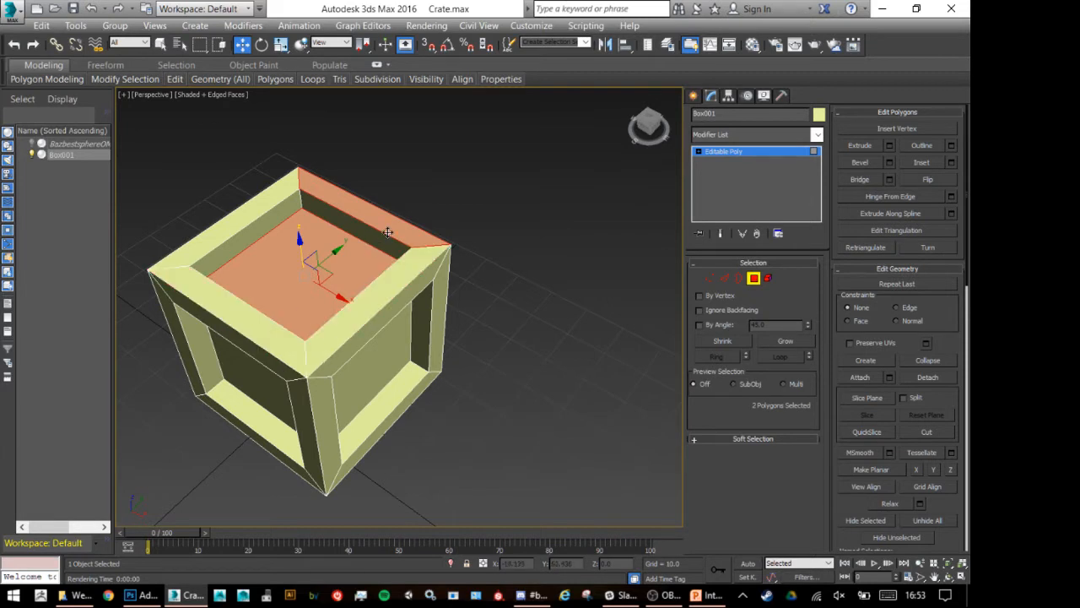
alt+click(388, 232)
ctrl+click(392, 284)
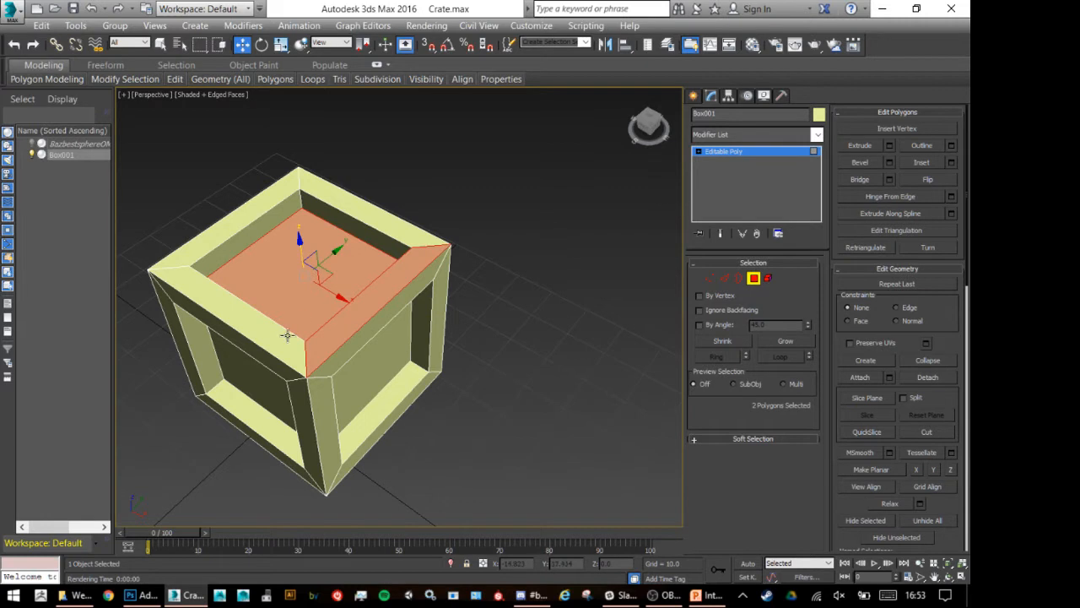
alt+click(355, 320)
click(479, 190)
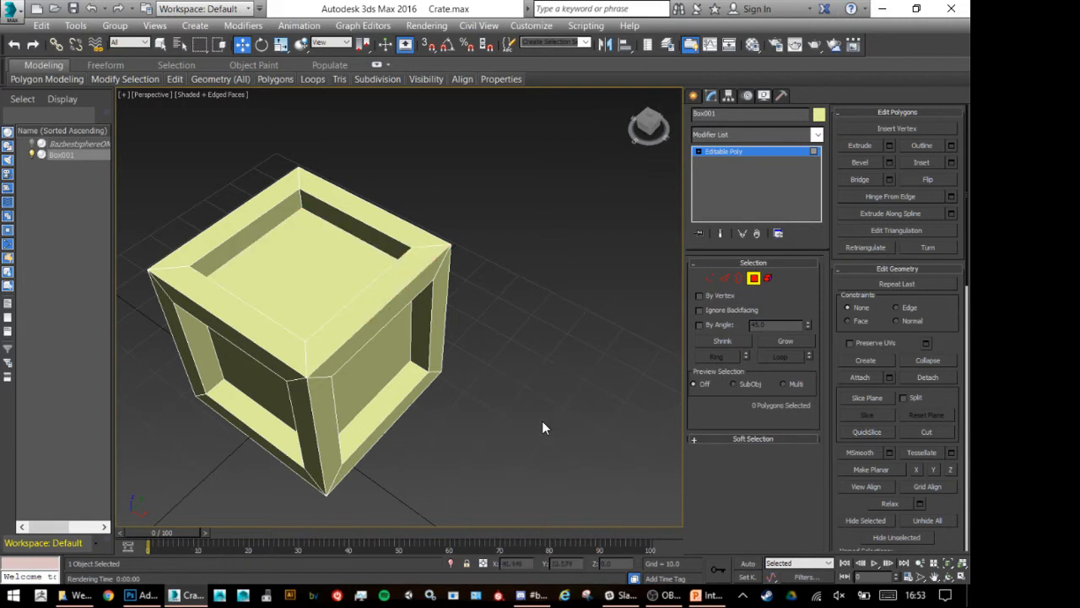
right_click(553, 239)
click(572, 432)
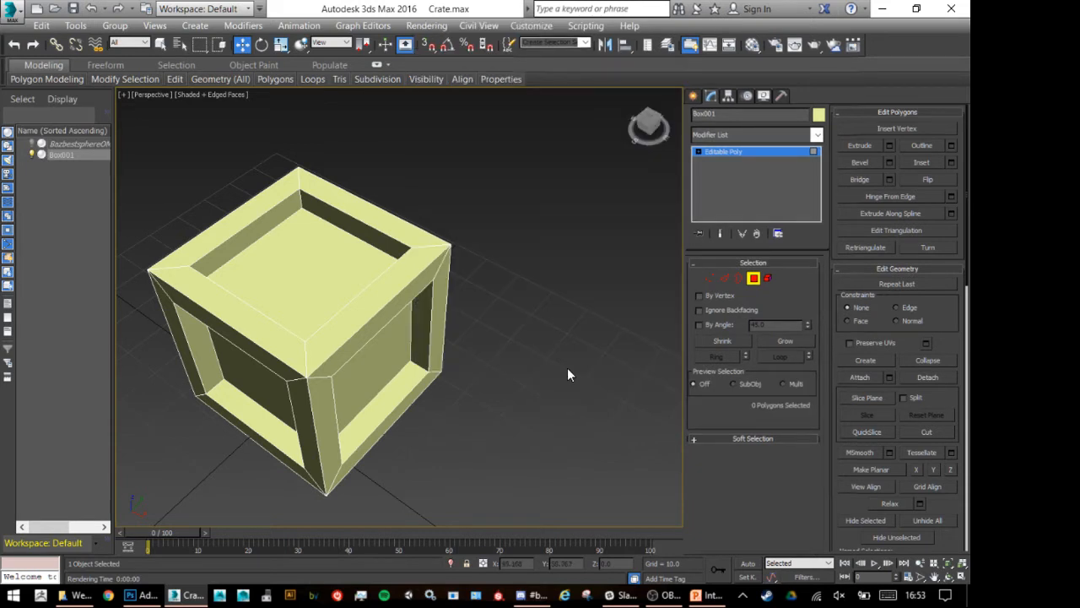
Look over the Discord channel for replies and go back to the crate in 3ds Max.
click(524, 596)
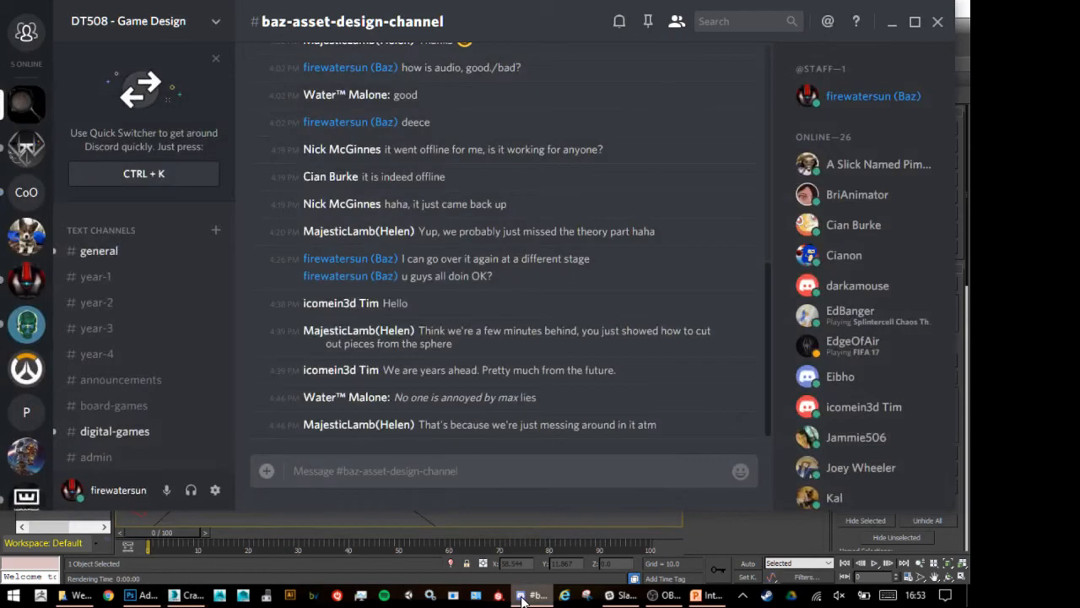
click(522, 597)
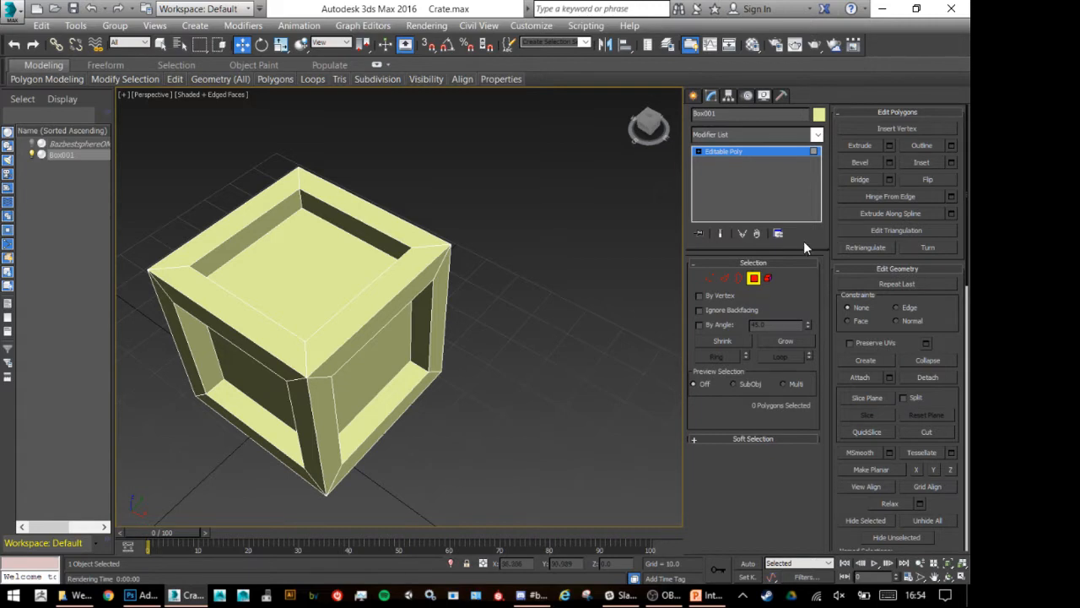
Render a test image of the finished crate from a low corner view and close the render window.
alt+middle_drag(144, 332, 531, 355)
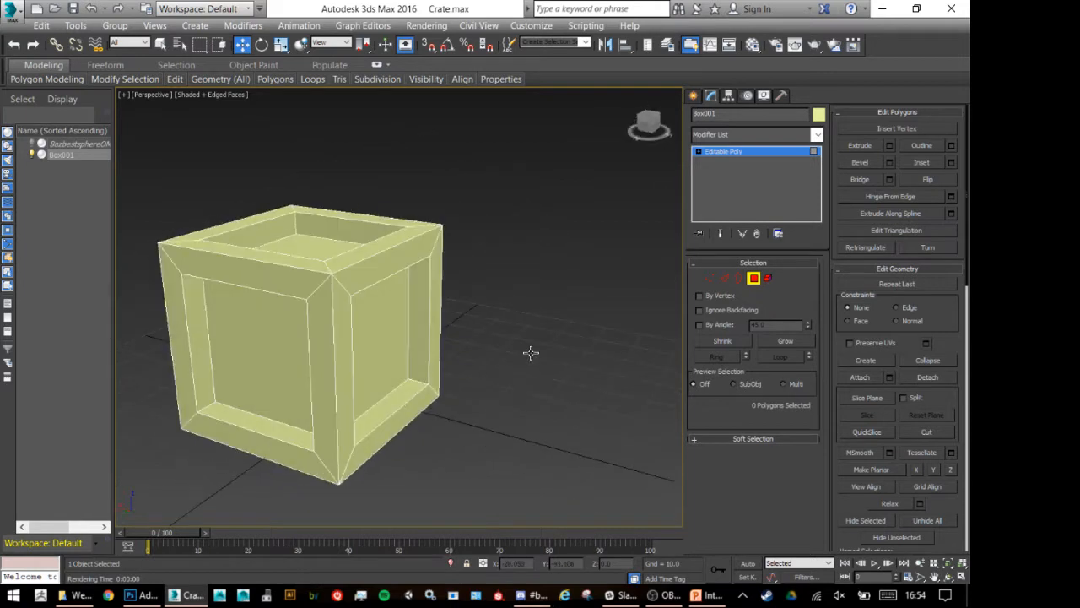
middle_drag(319, 346, 347, 334)
key(shift+q)
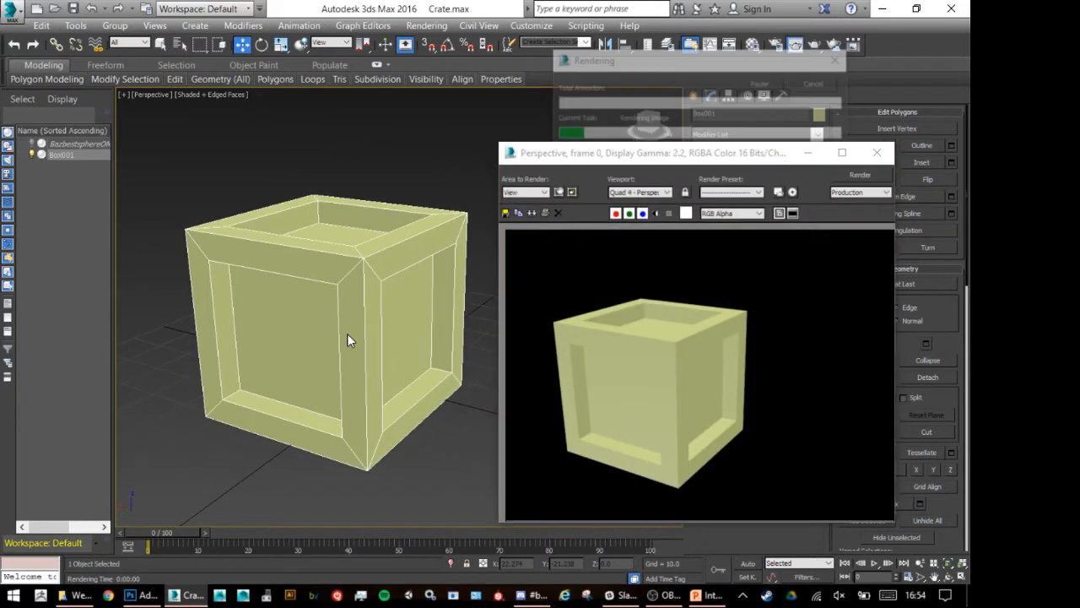
click(889, 156)
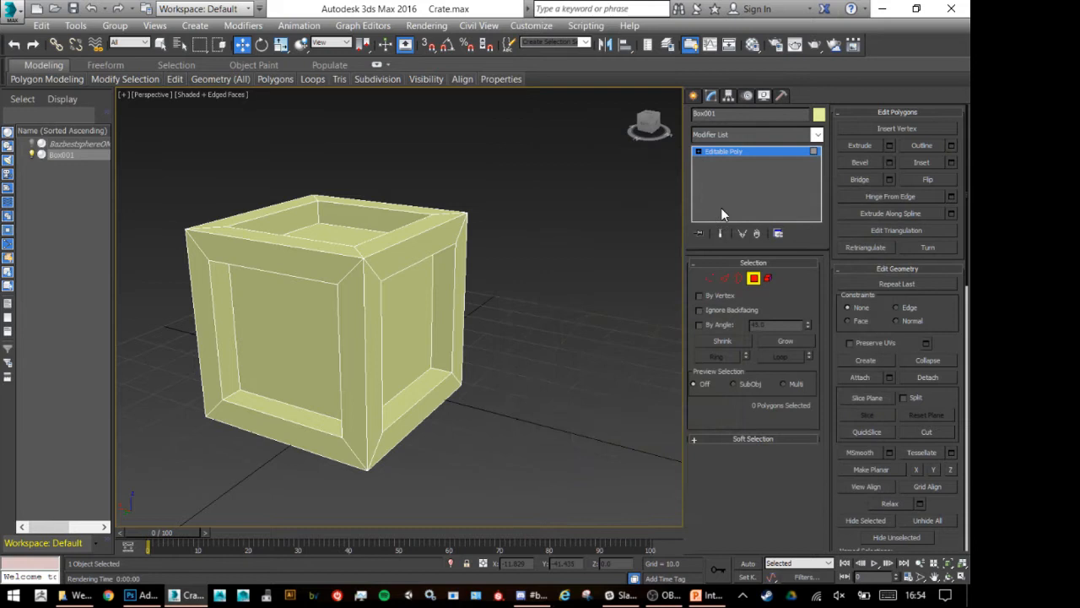
Toggle polygon sub-object editing of the crate off and back on while facing its side.
alt+middle_drag(367, 313, 406, 313)
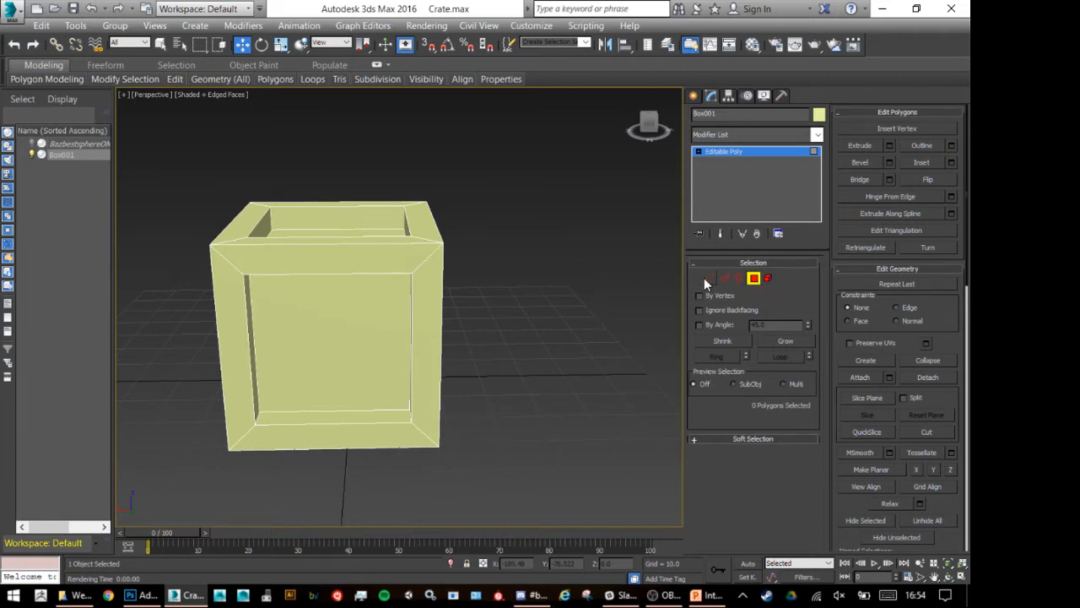
click(754, 280)
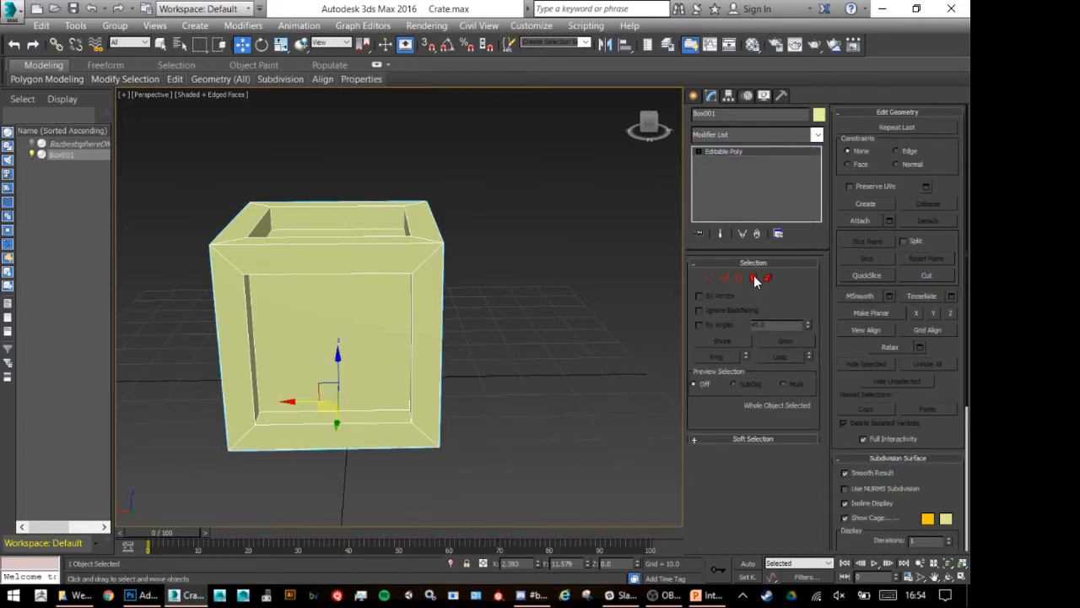
click(755, 279)
click(754, 279)
click(755, 279)
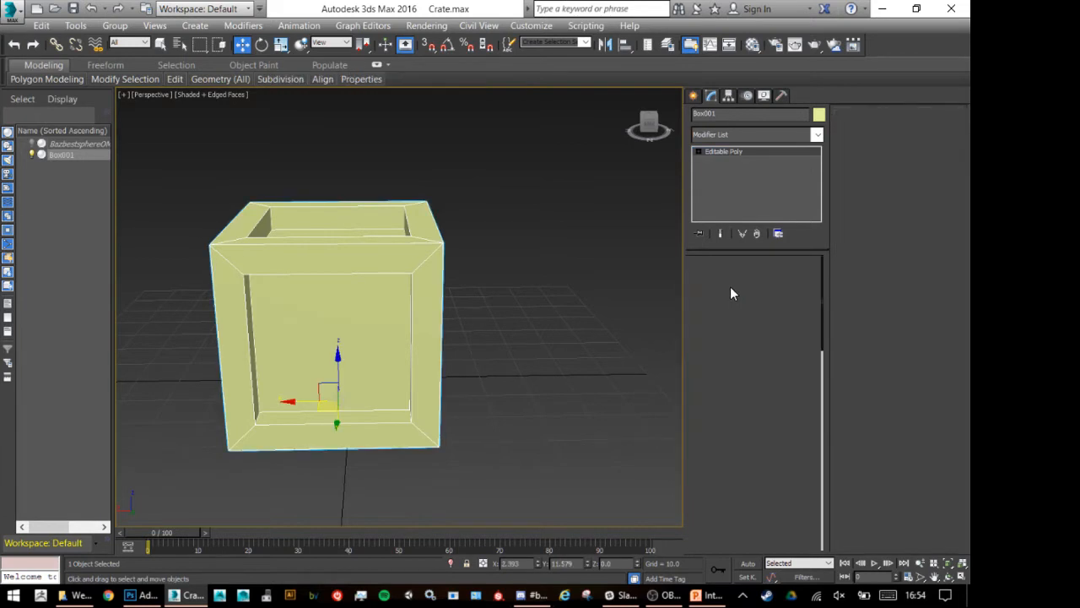
Add a Push modifier on top of the crate's Editable Poly, leaving Set Key mode off.
click(816, 135)
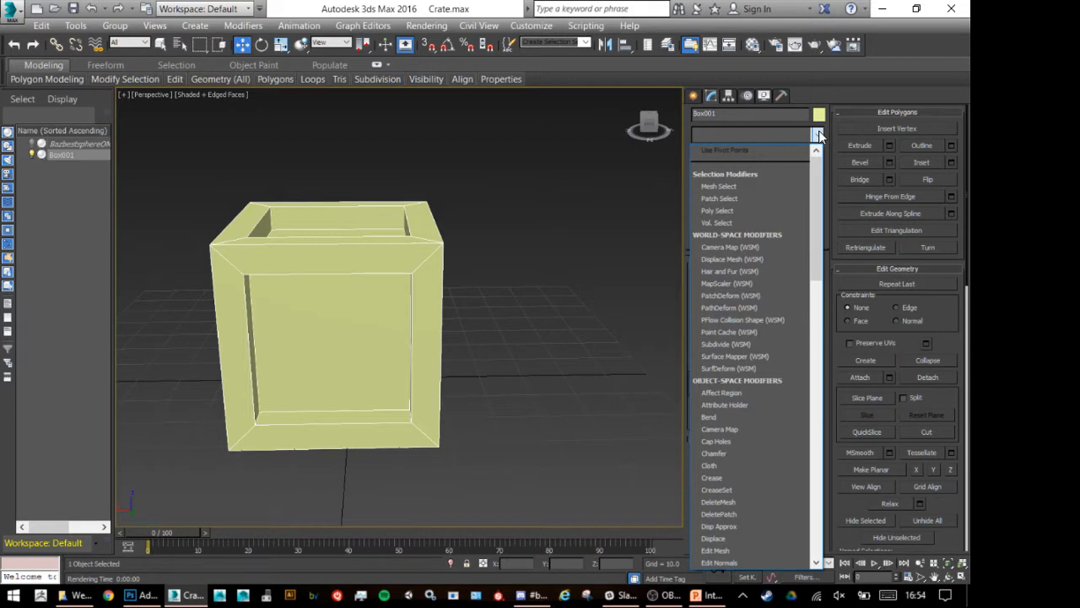
text(push)
key(Return)
key(apostrophe)
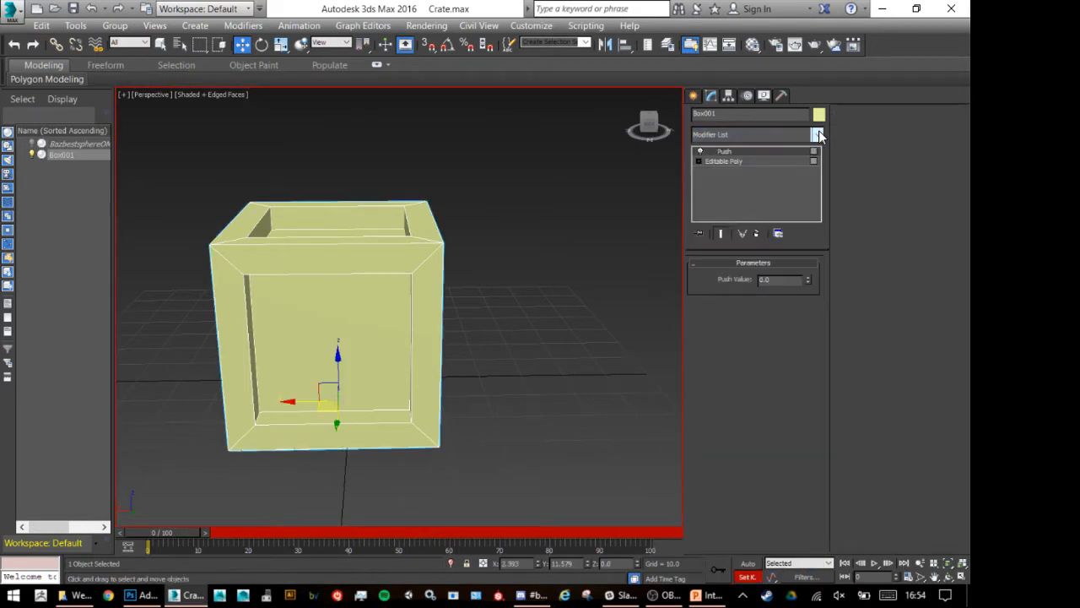
key(apostrophe)
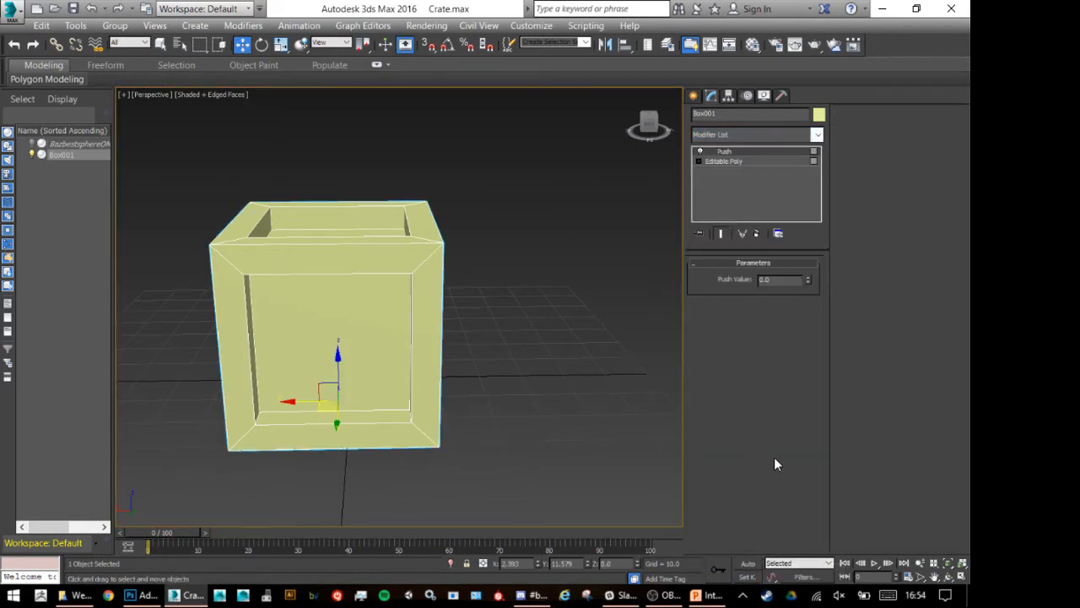
Select the polygons around the crate's upper corner in the Editable Poly and push them out with a Push Value of 8.34.
drag(806, 281, 810, 253)
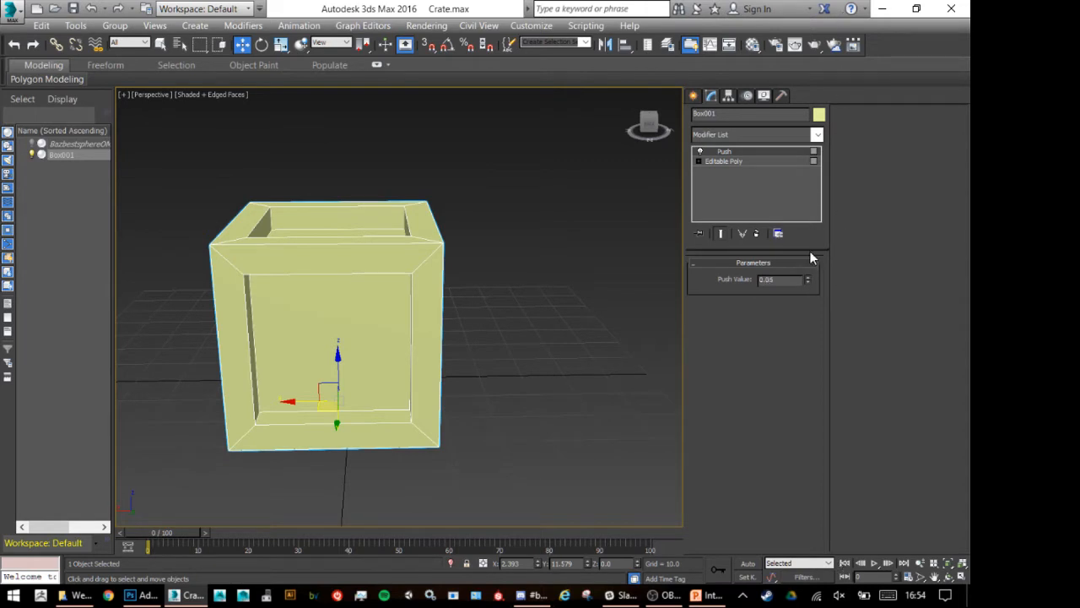
click(740, 164)
click(756, 279)
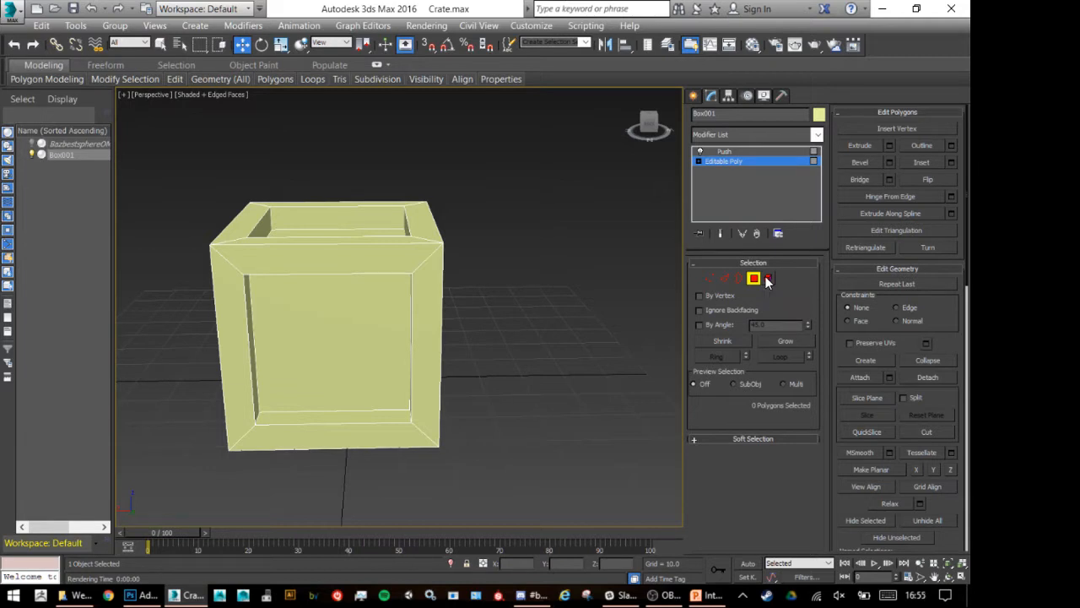
drag(452, 154, 351, 273)
click(769, 153)
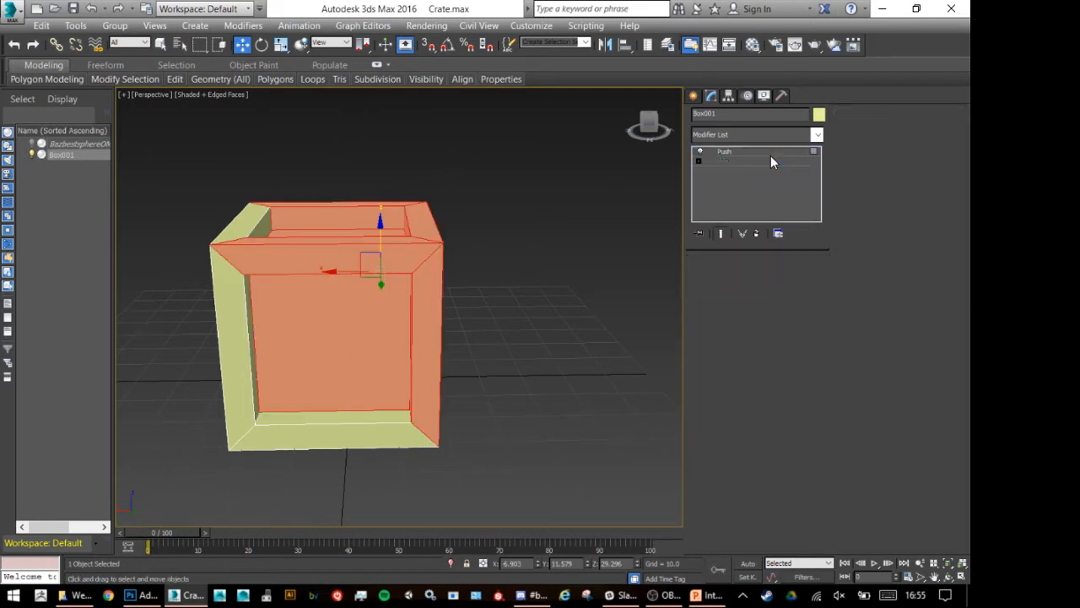
drag(808, 280, 808, 353)
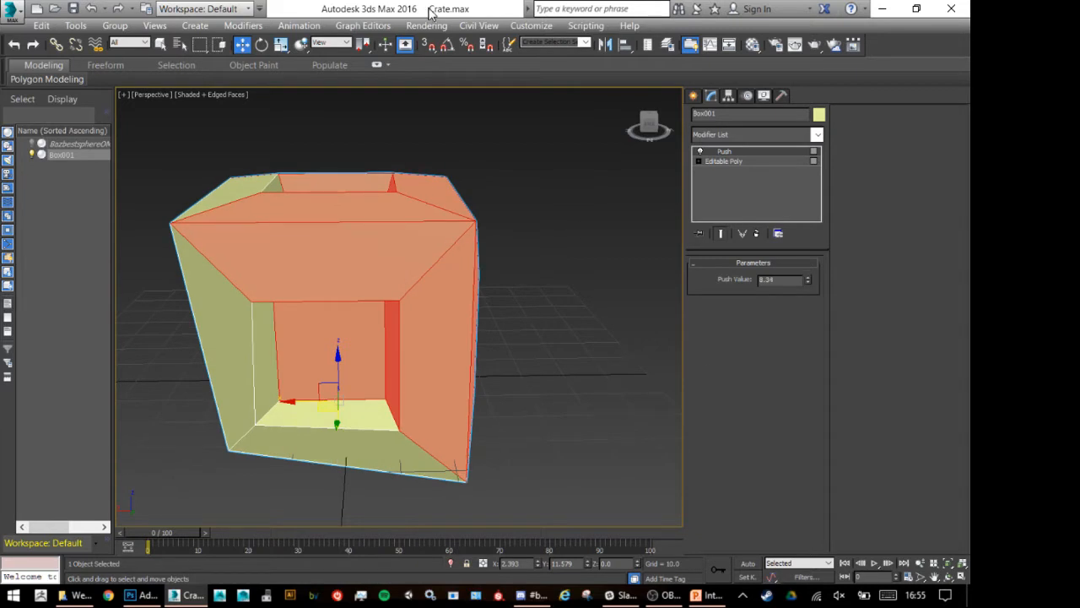
Remove the Push modifier from the crate, leave polygon editing and reselect the crate as a whole object.
click(757, 234)
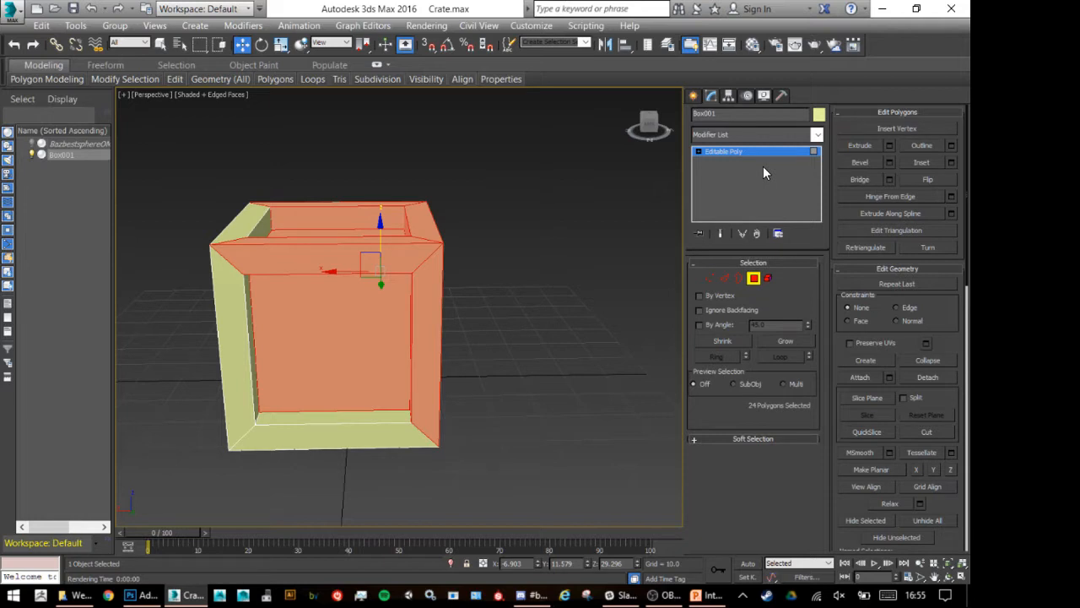
click(753, 279)
click(545, 237)
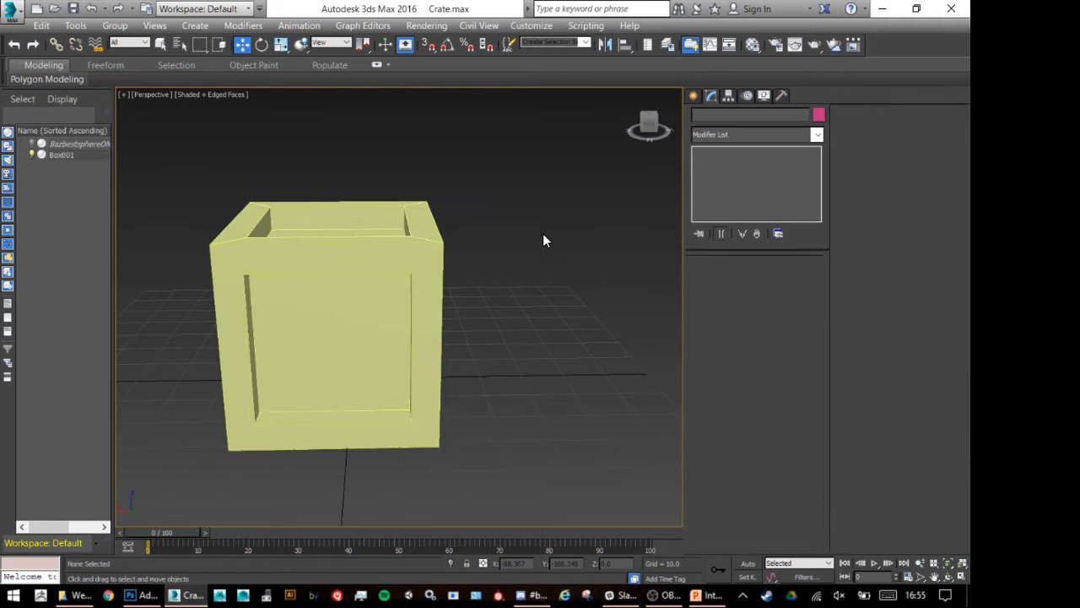
click(429, 286)
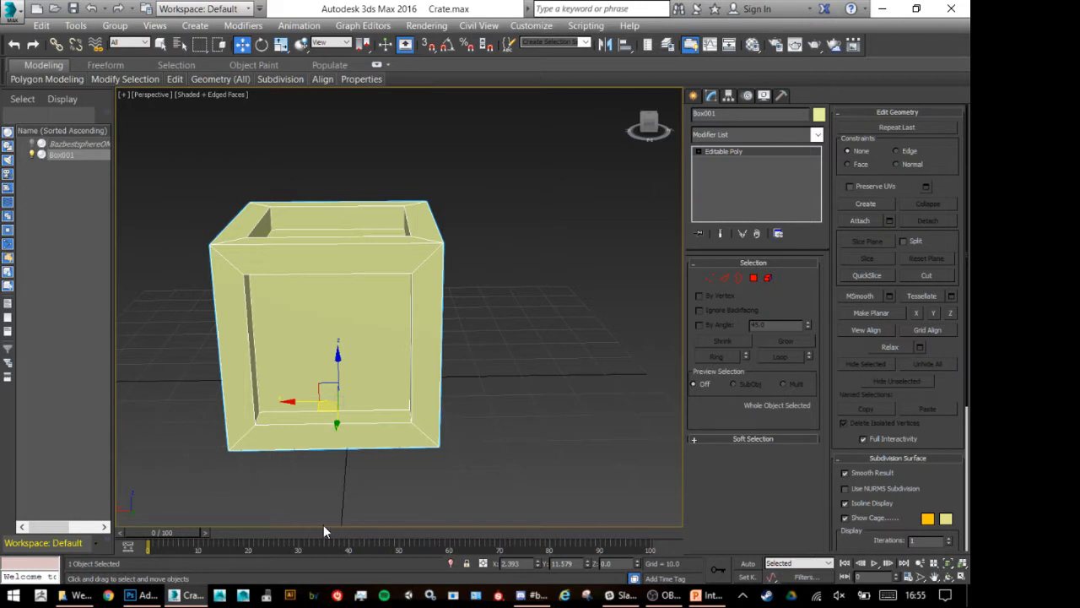
Search Google Images in the browser for "uvw map", look over the example maps and return to 3ds Max.
click(119, 595)
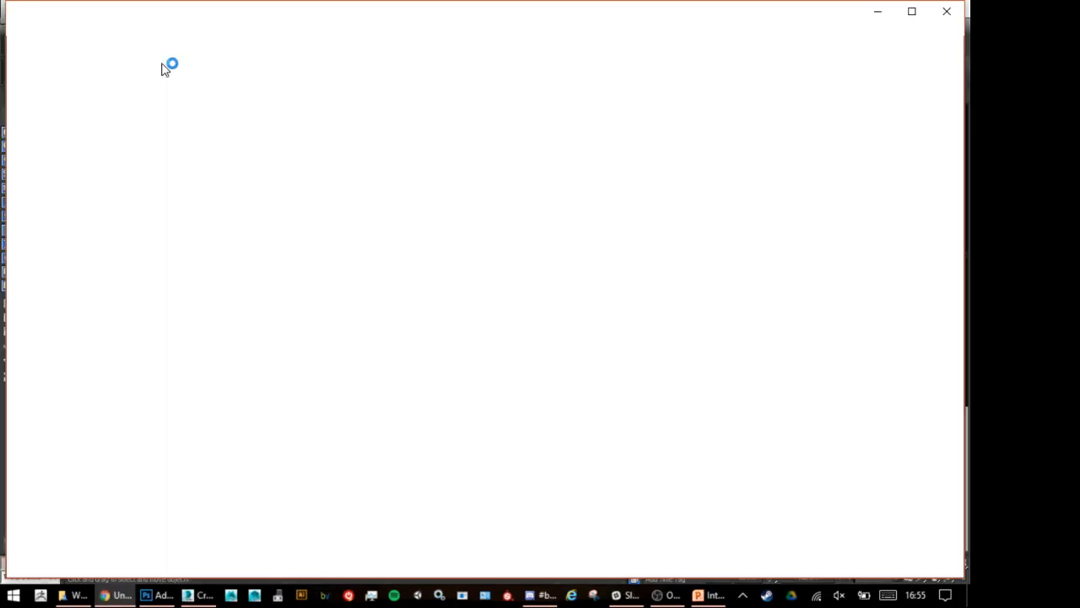
click(162, 52)
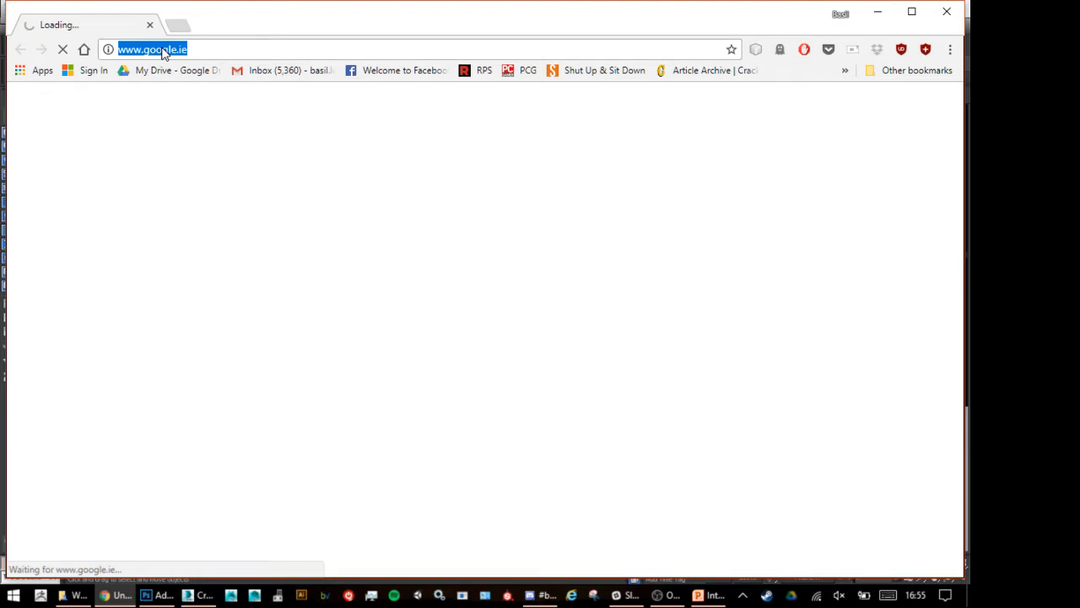
text(uvw map)
key(Return)
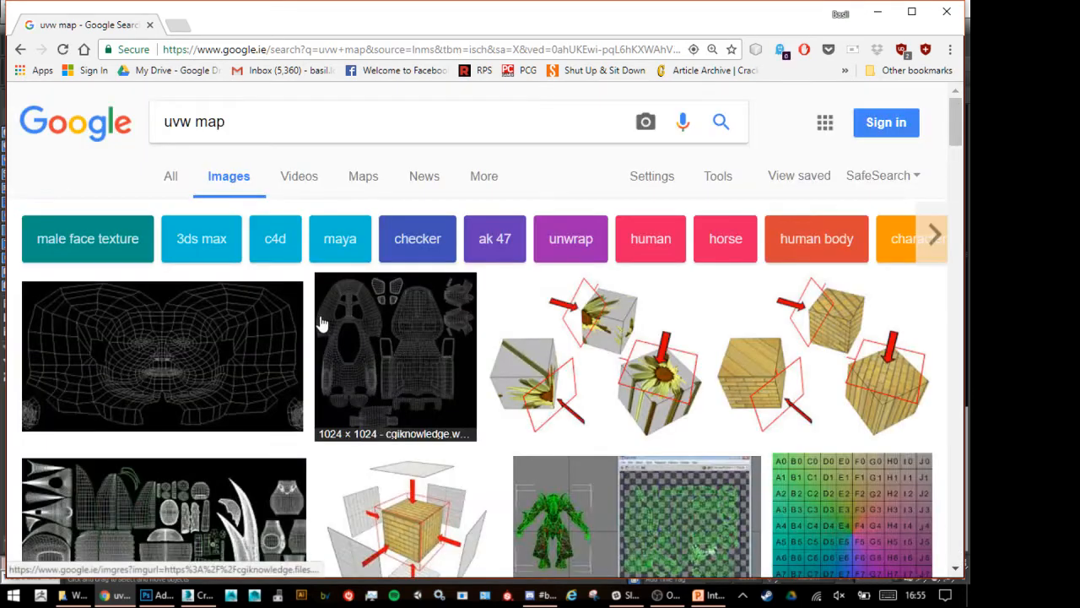
scroll(234, 405, down, 3)
scroll(233, 405, up, 3)
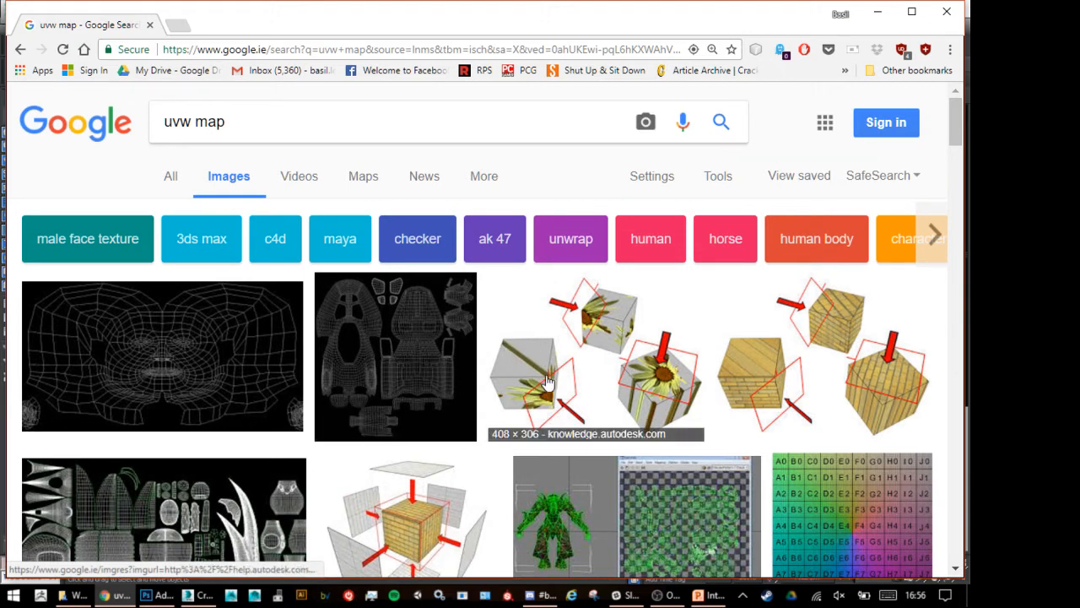
click(878, 13)
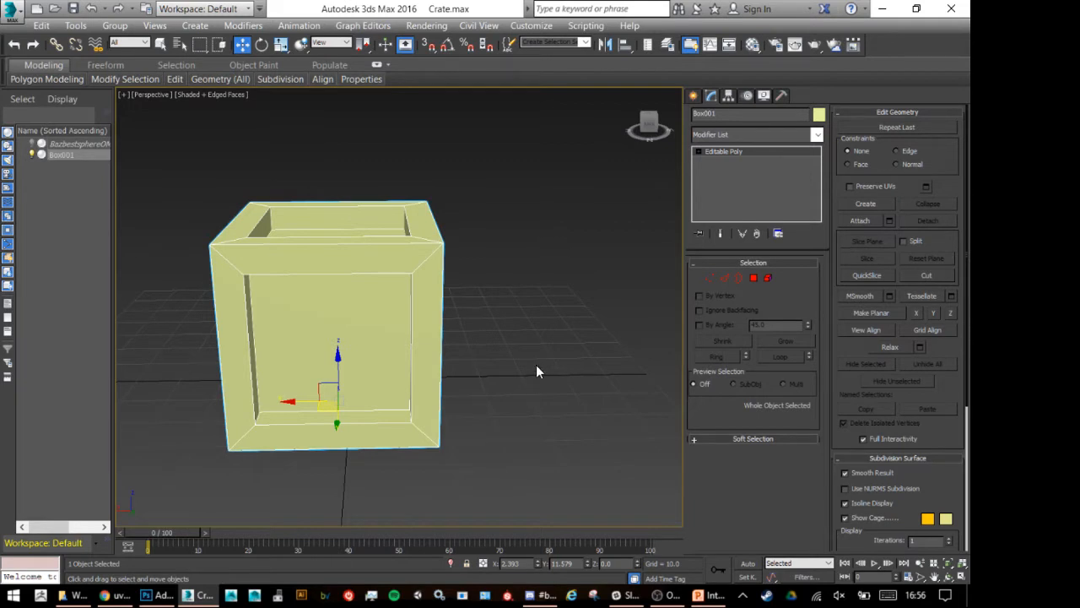
Select the three recessed panel polygons on the crate's top and two visible sides.
click(752, 278)
click(403, 341)
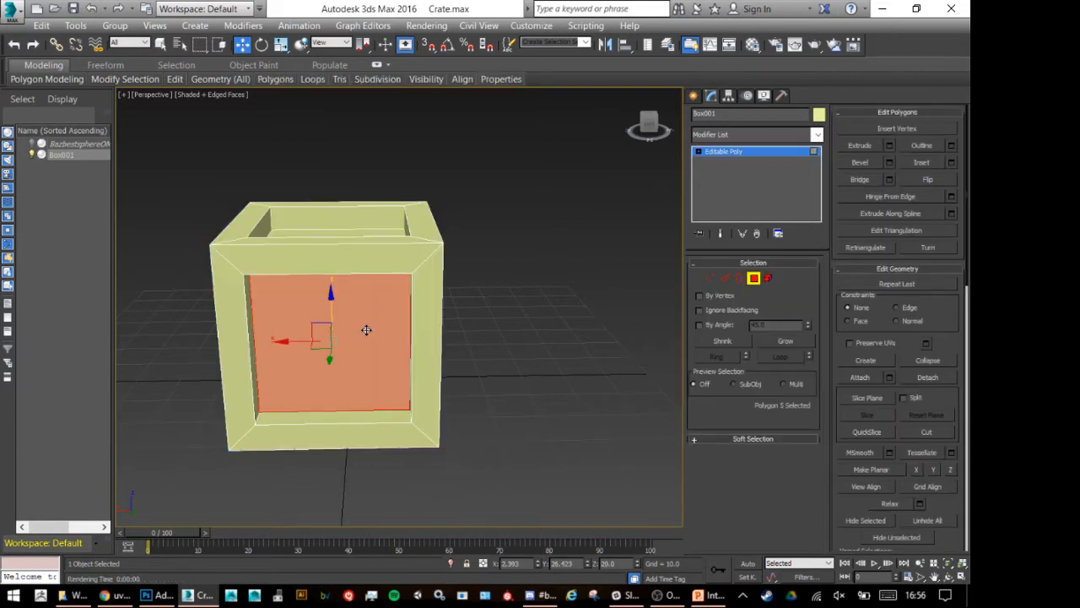
alt+middle_drag(377, 298, 431, 309)
ctrl+click(342, 255)
ctrl+click(407, 361)
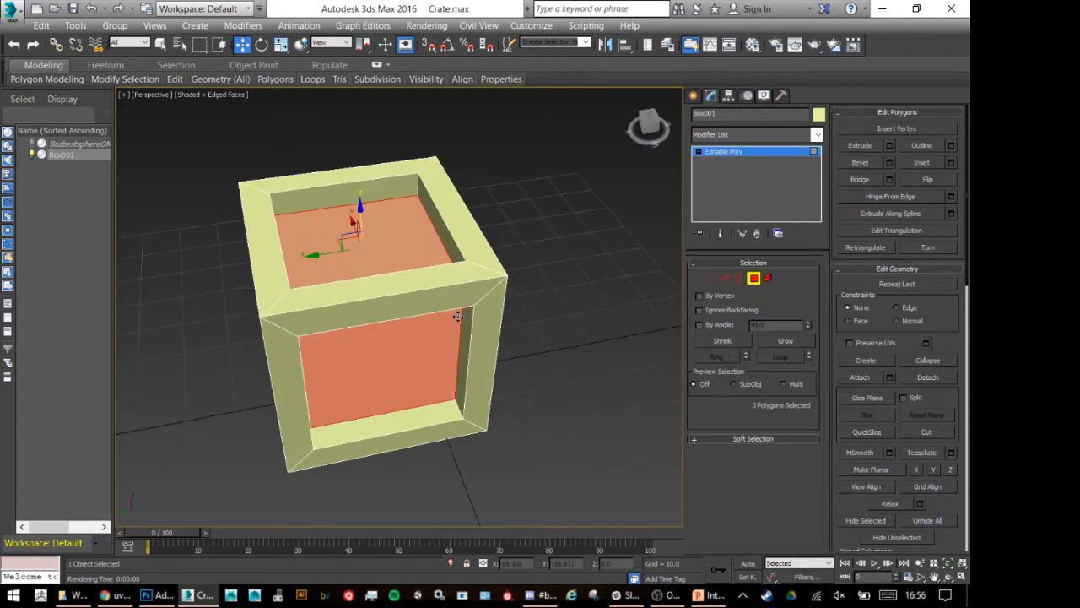
Select the four frame polygons around one side panel of the crate instead, and leave polygon editing.
click(552, 254)
click(466, 286)
ctrl+click(488, 339)
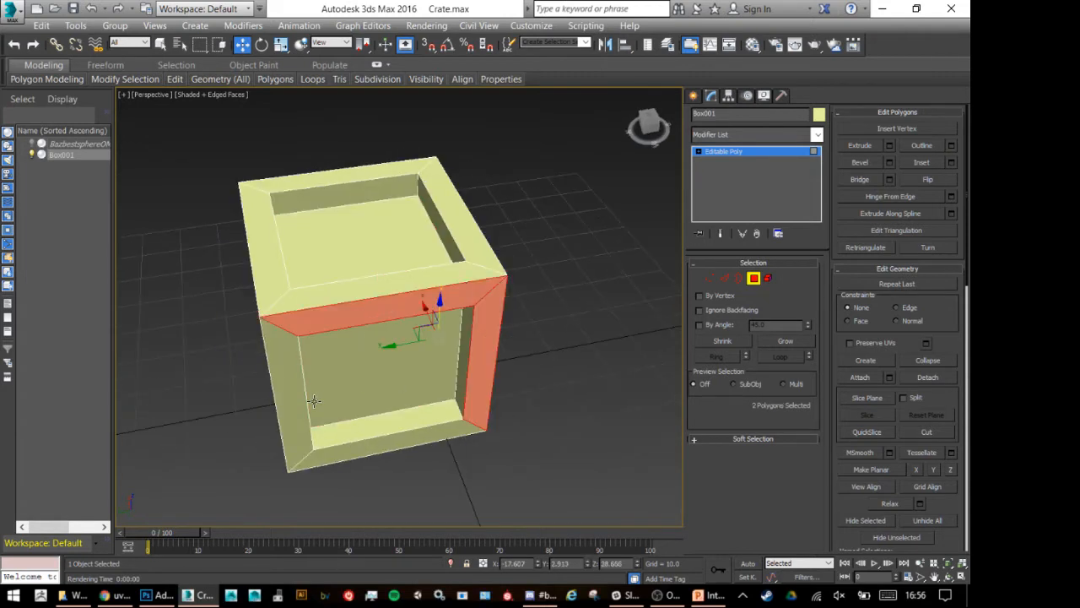
ctrl+click(289, 416)
ctrl+click(422, 437)
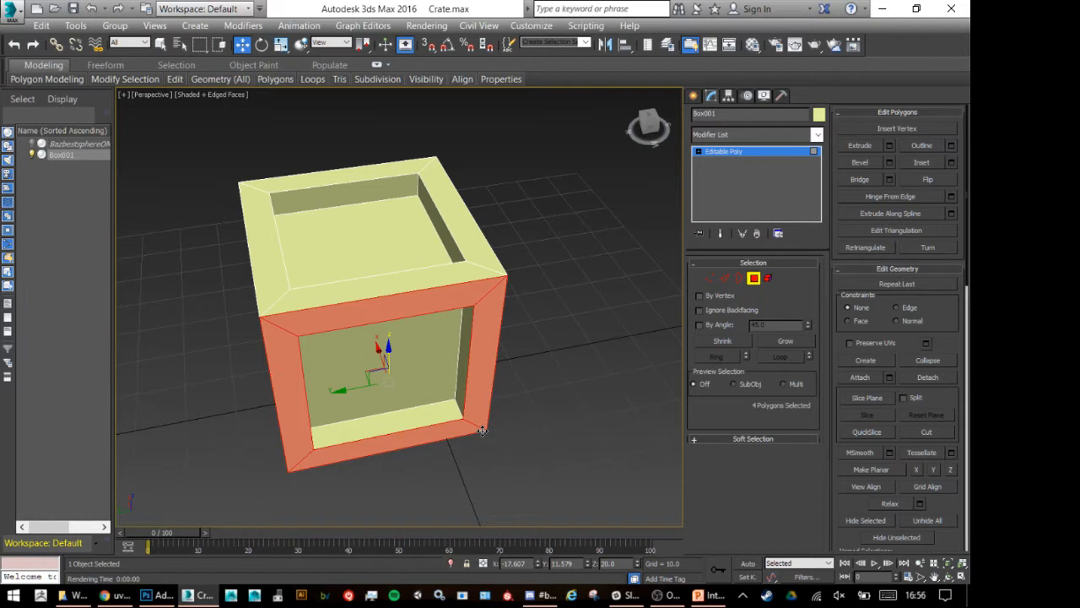
click(752, 283)
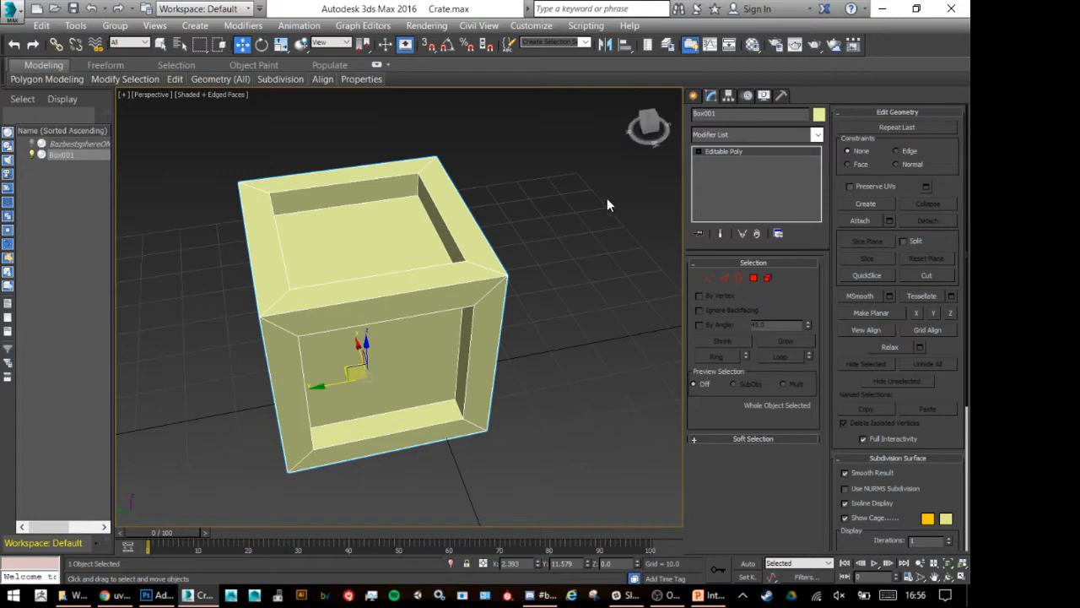
Examine the wood and metal texture image at the start of the Discord asset design channel, and return to 3ds Max.
click(531, 595)
scroll(553, 329, up, 10)
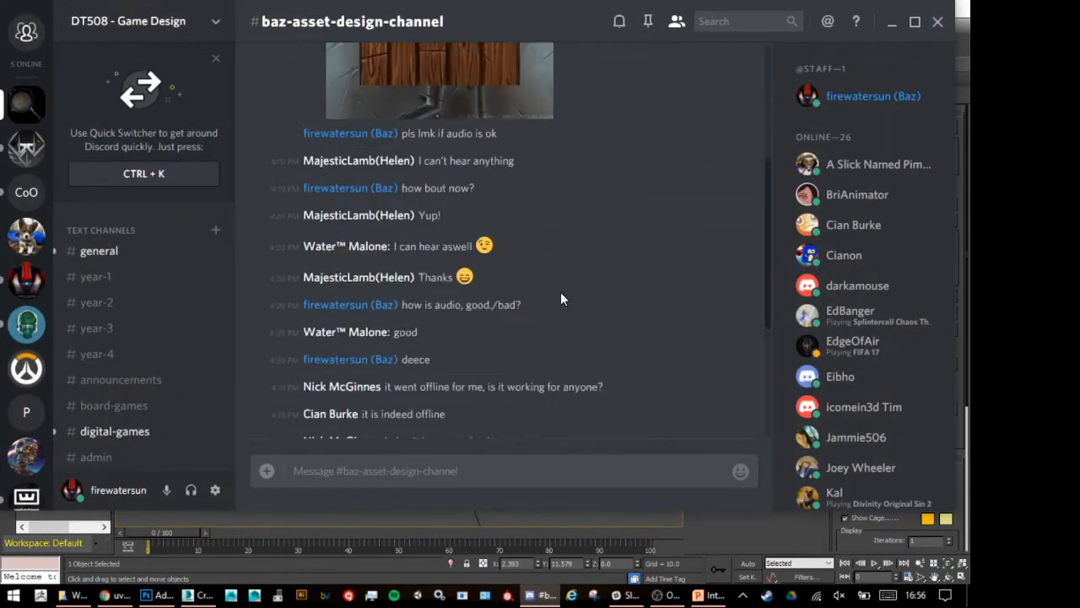
click(428, 251)
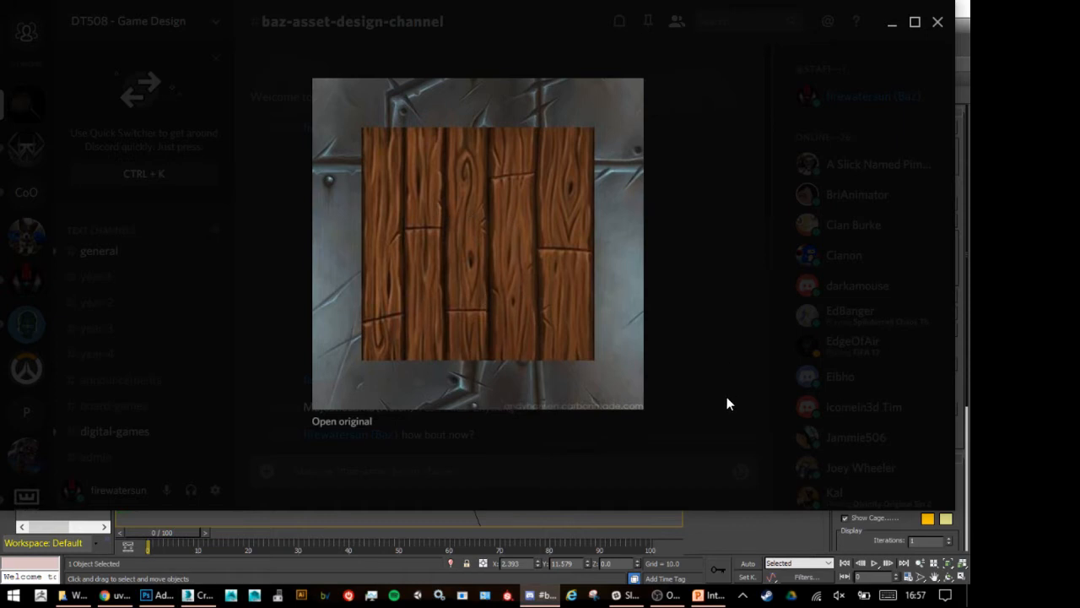
click(729, 317)
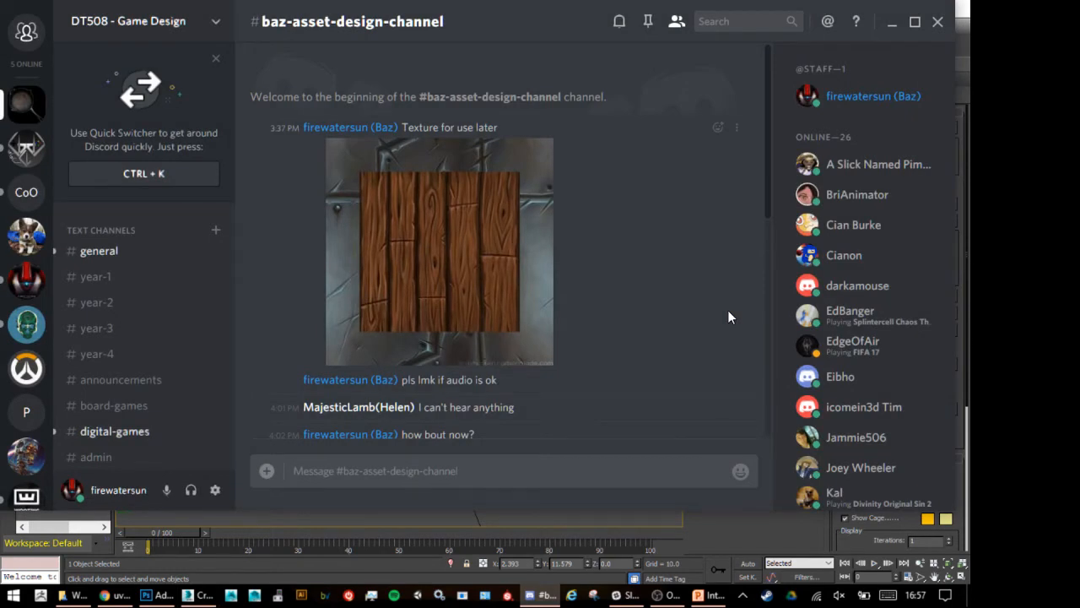
click(891, 22)
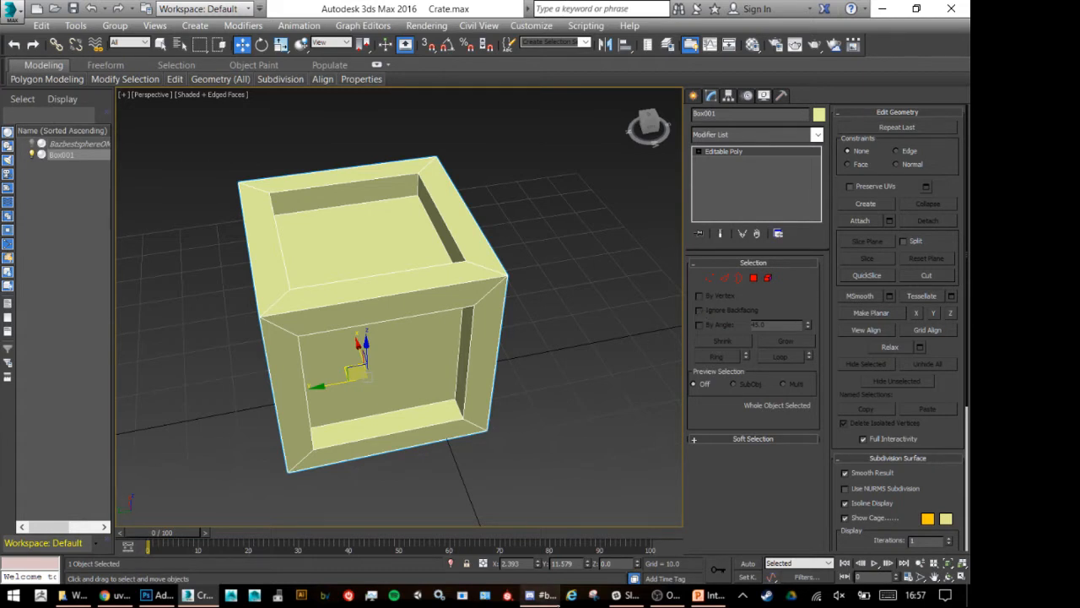
Open OneNote, dismiss the What's New notice and add a blank page to the Quick Notes section.
mouse_move(664, 595)
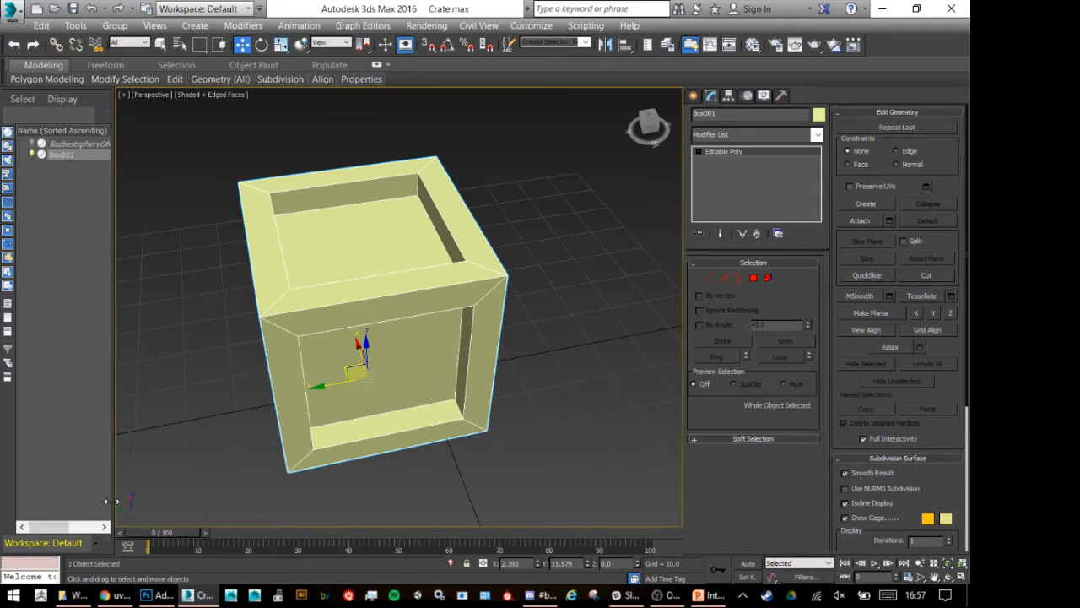
click(7, 599)
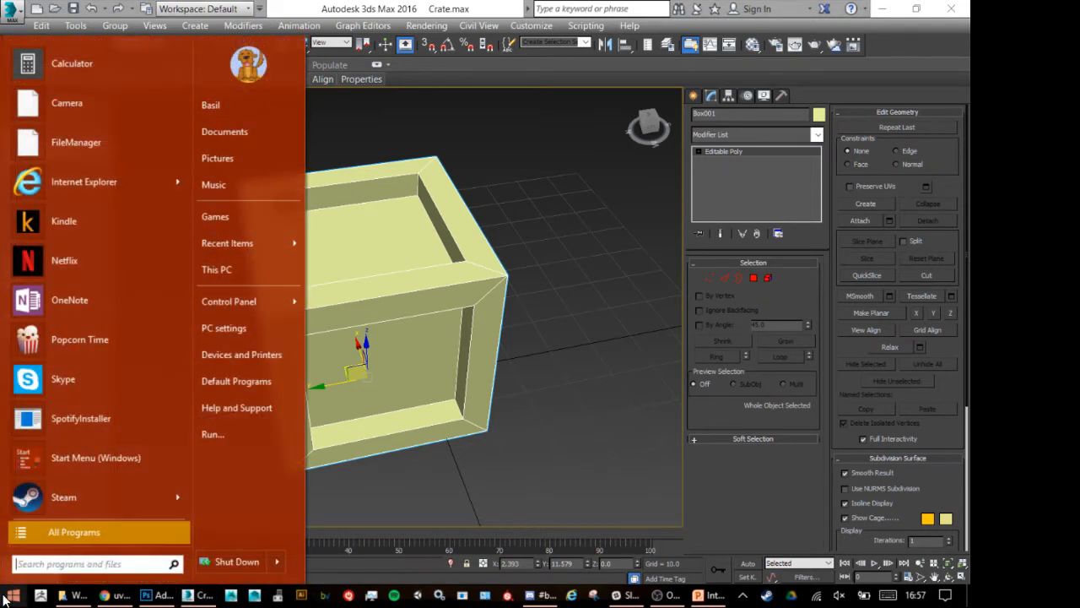
click(83, 299)
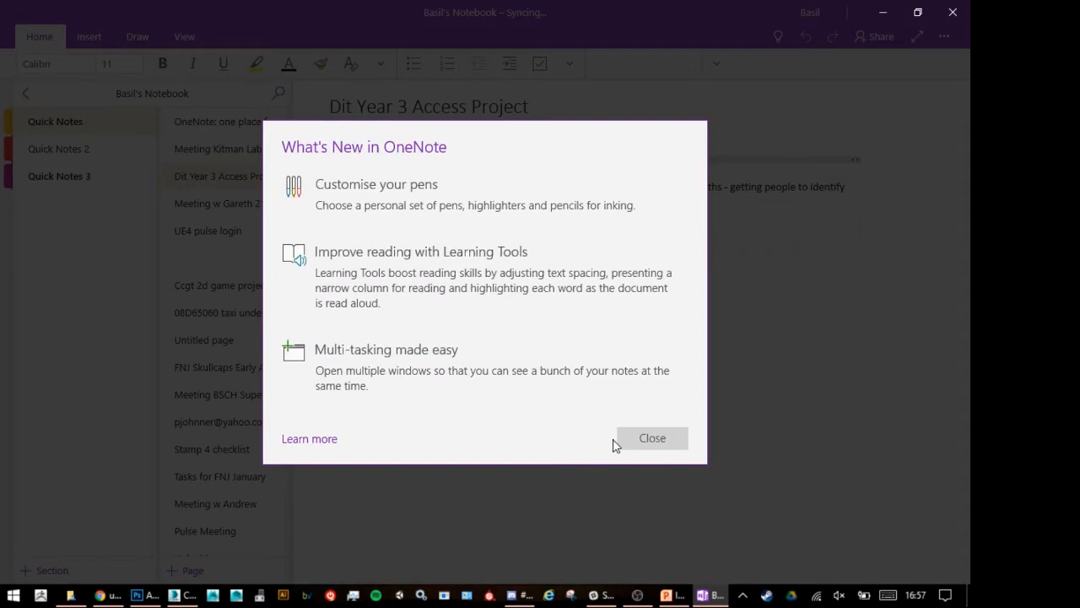
click(633, 439)
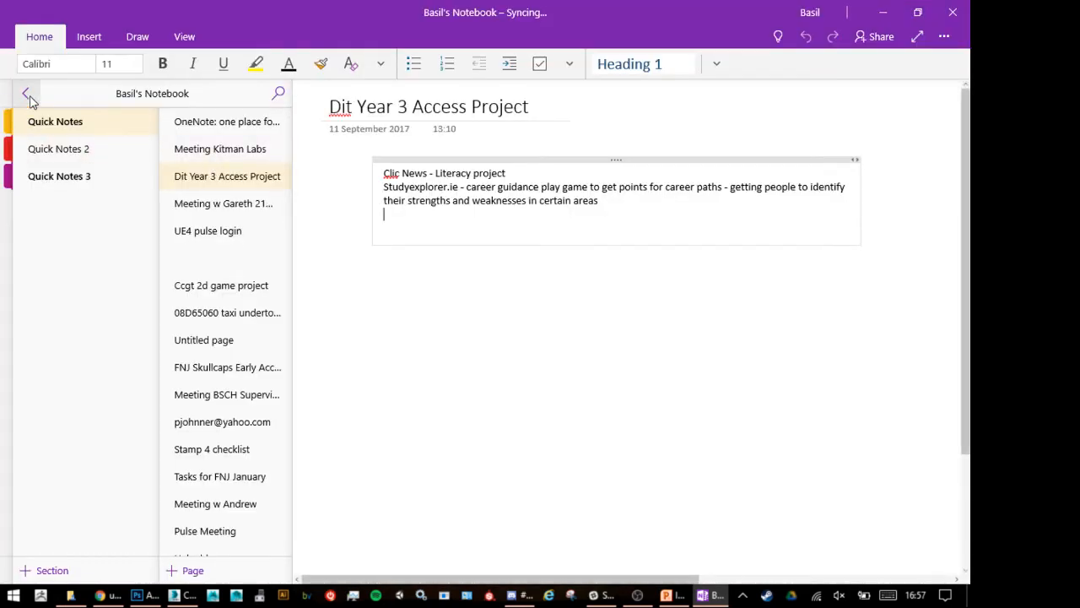
click(25, 93)
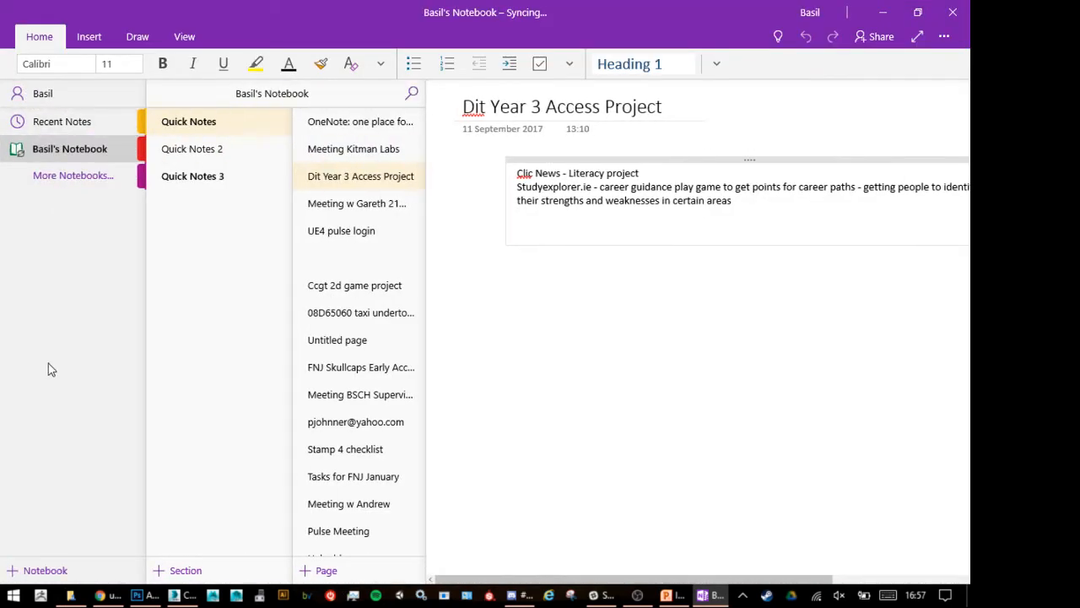
click(326, 570)
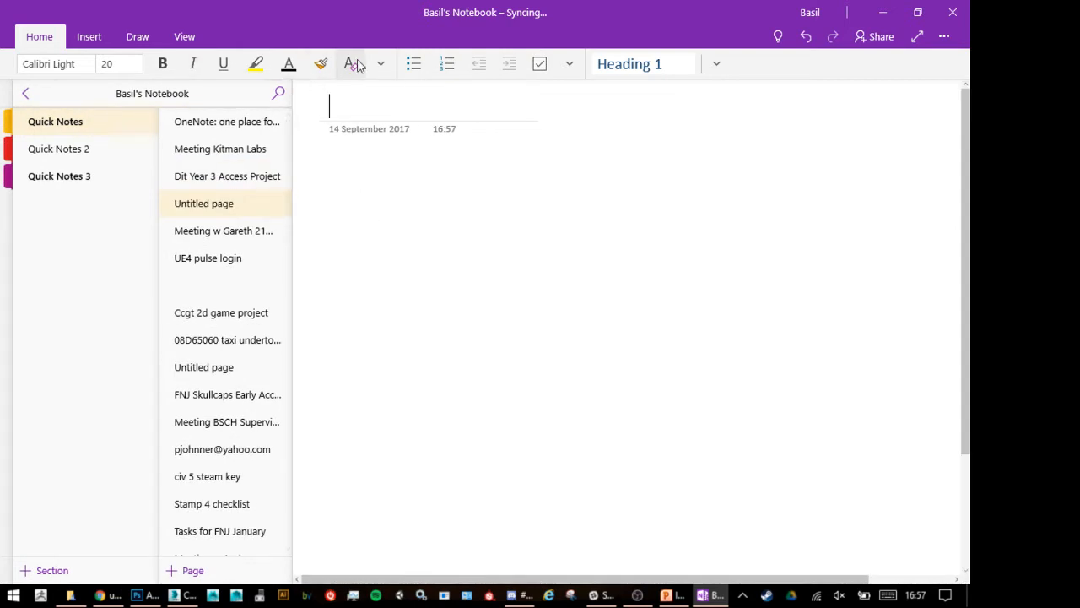
click(386, 64)
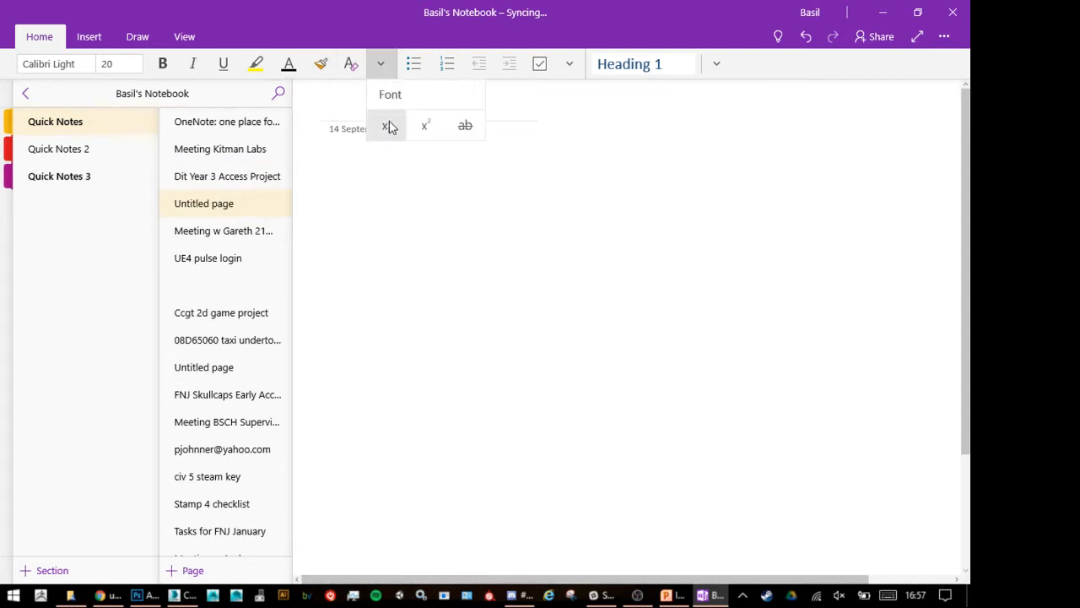
click(339, 205)
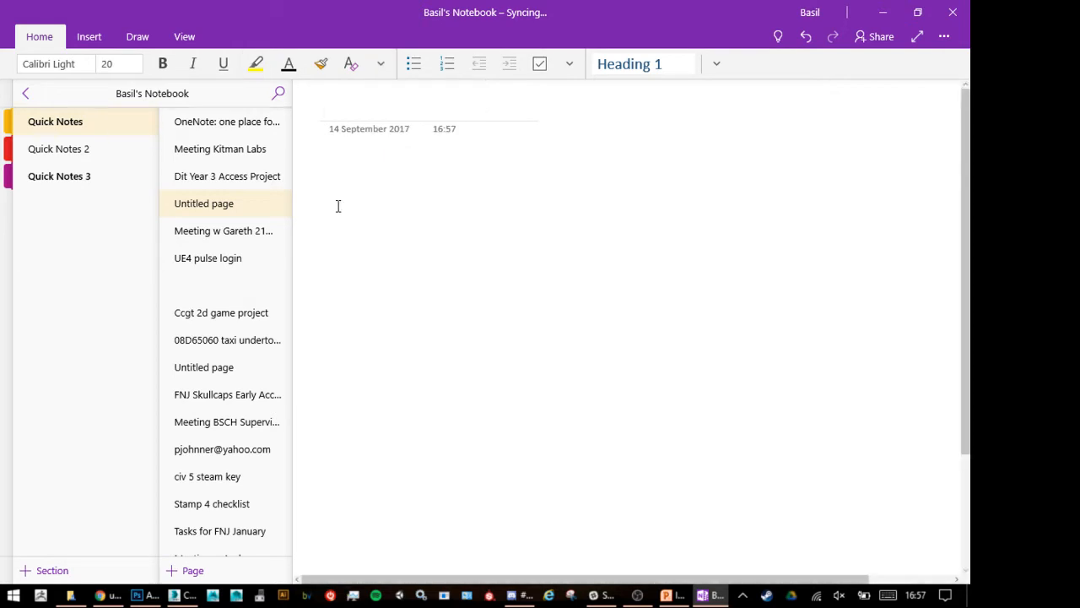
click(268, 70)
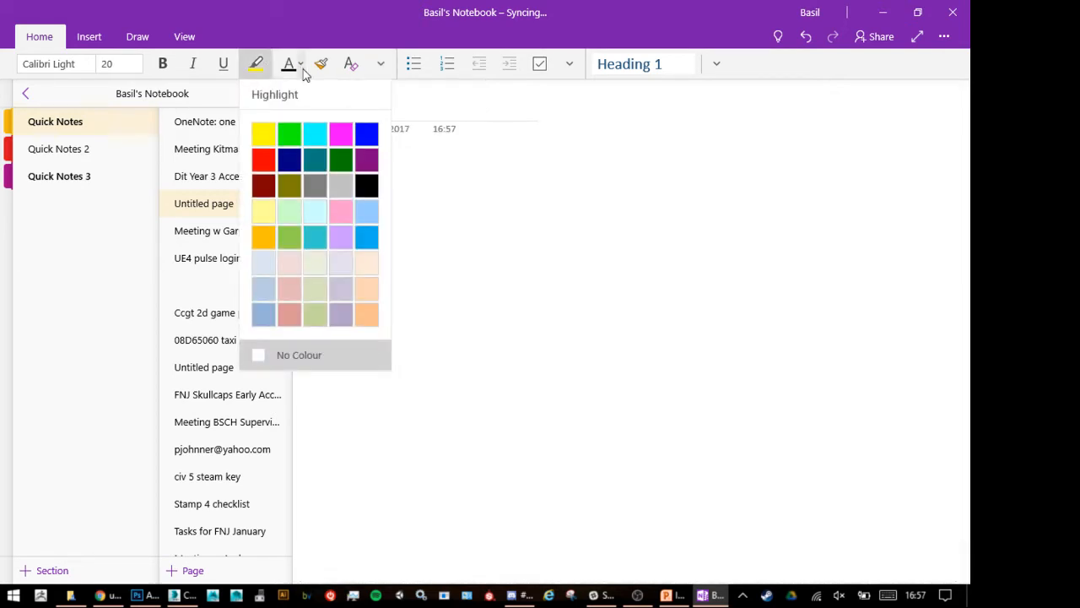
click(301, 68)
click(320, 63)
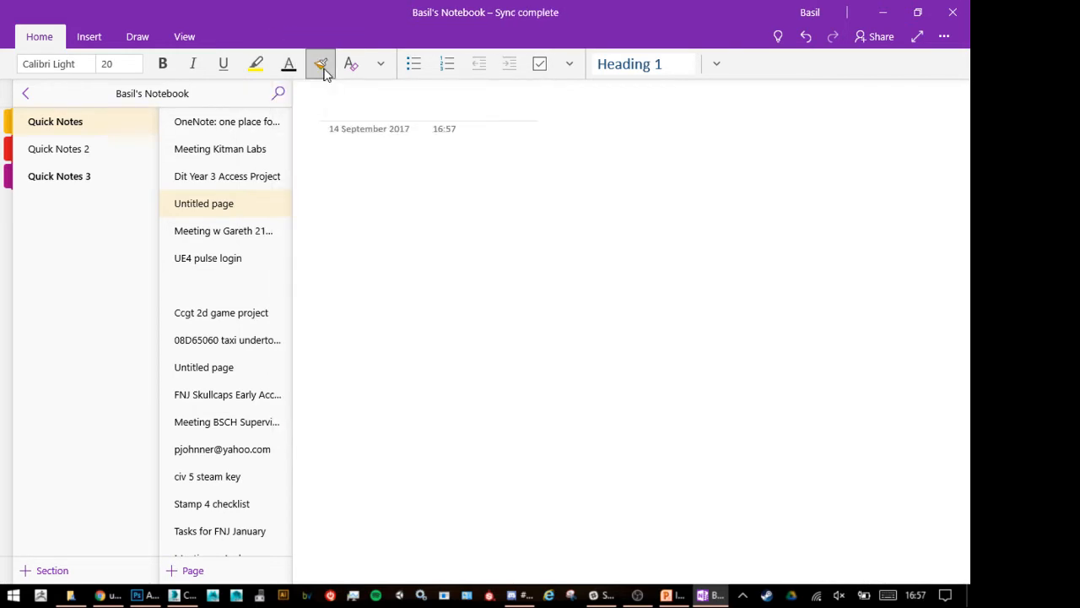
drag(384, 222, 431, 246)
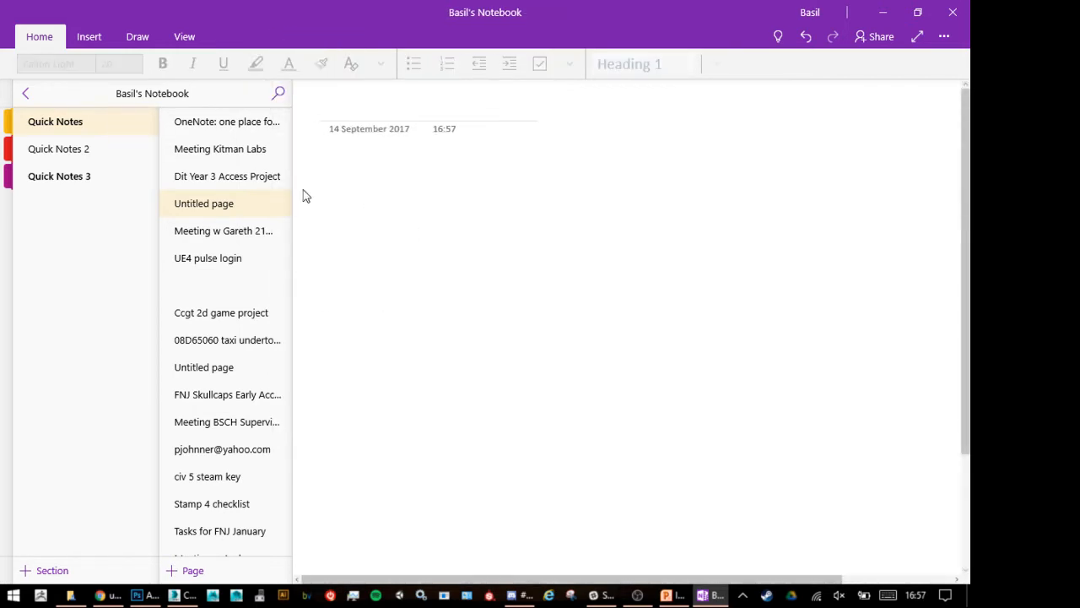
click(419, 203)
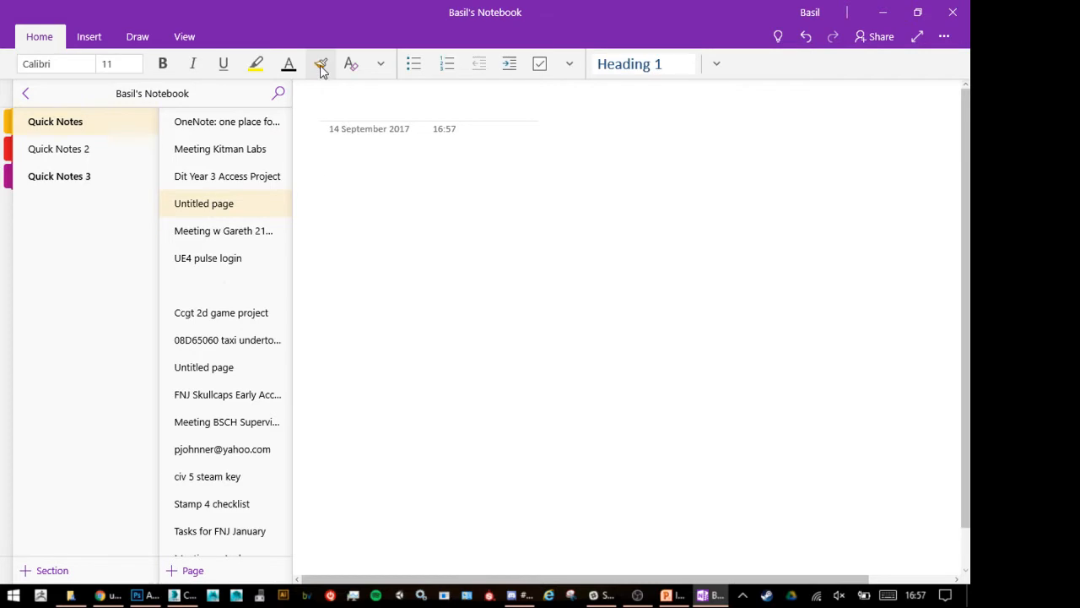
Try to draw on the blank notes page with the black pen, and close OneNote.
click(138, 36)
click(149, 69)
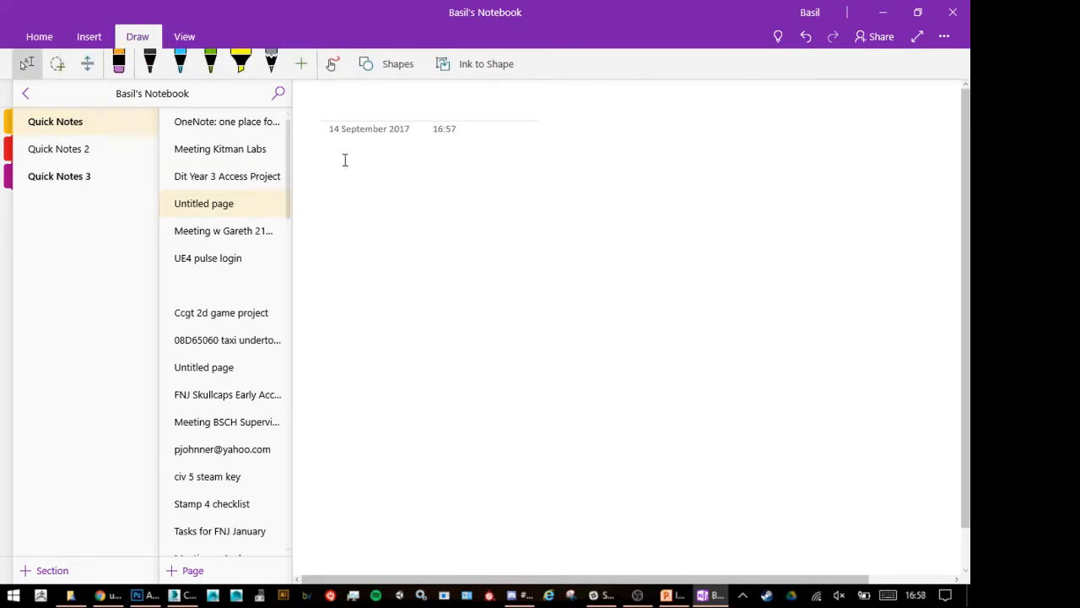
click(148, 62)
drag(361, 199, 391, 196)
click(149, 64)
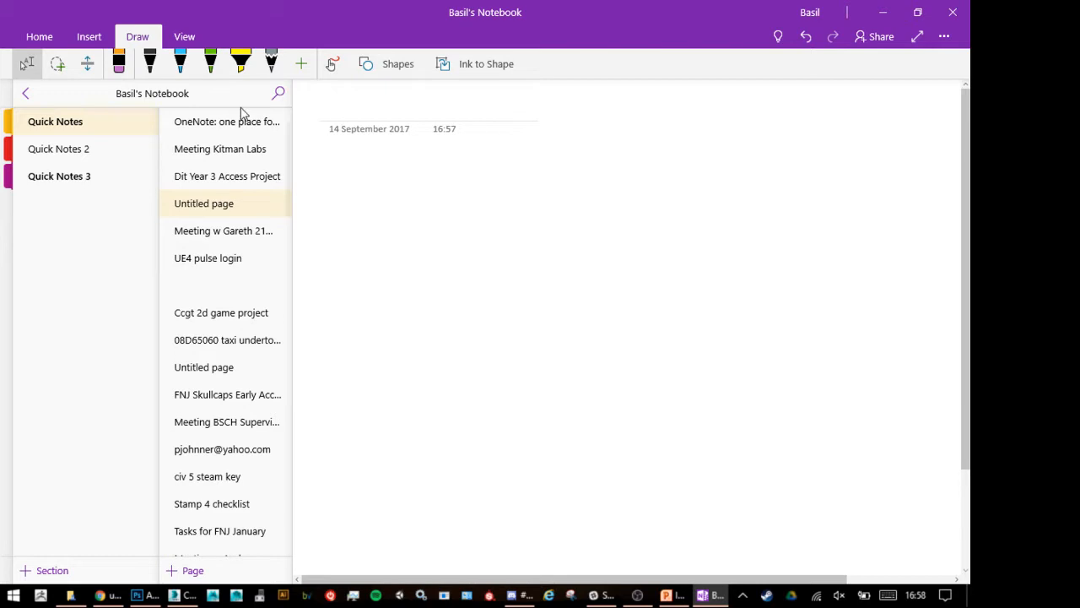
click(348, 170)
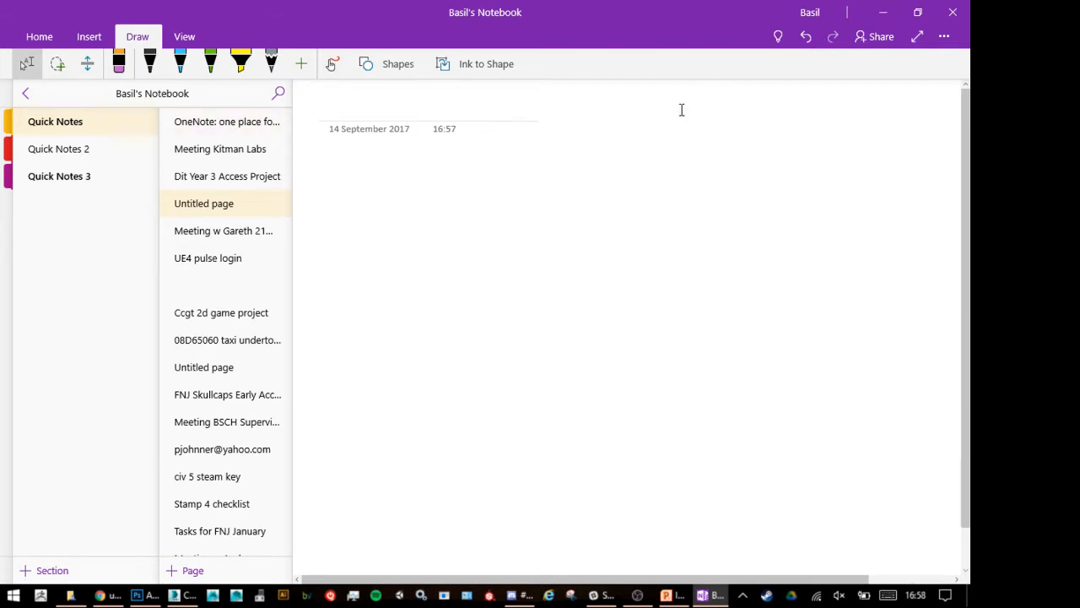
click(952, 11)
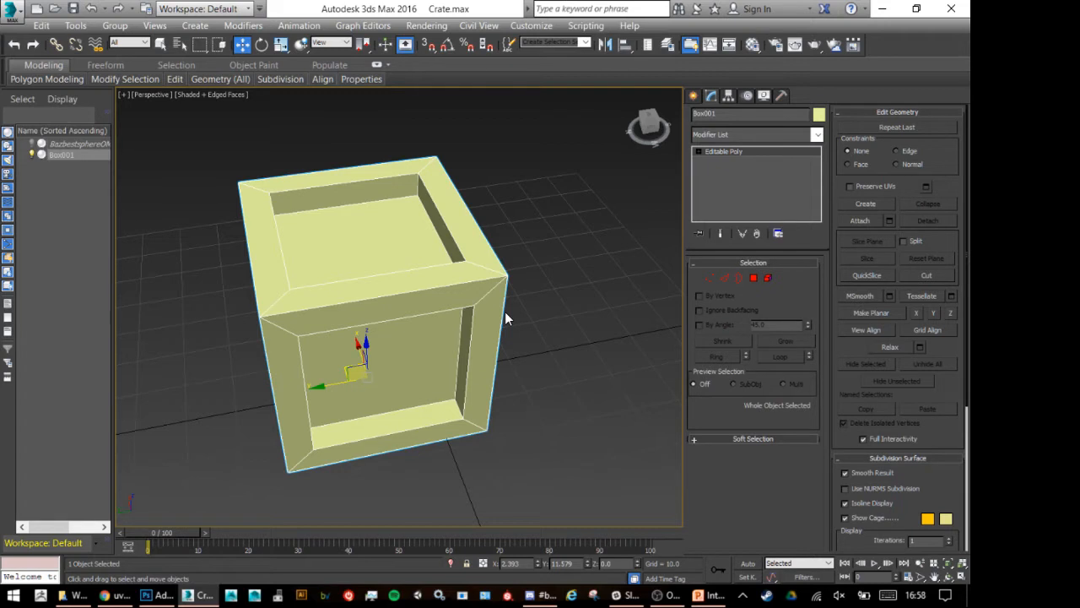
Open the Material Editor and check the wood and metal texture image in Discord, closing both again.
key(m)
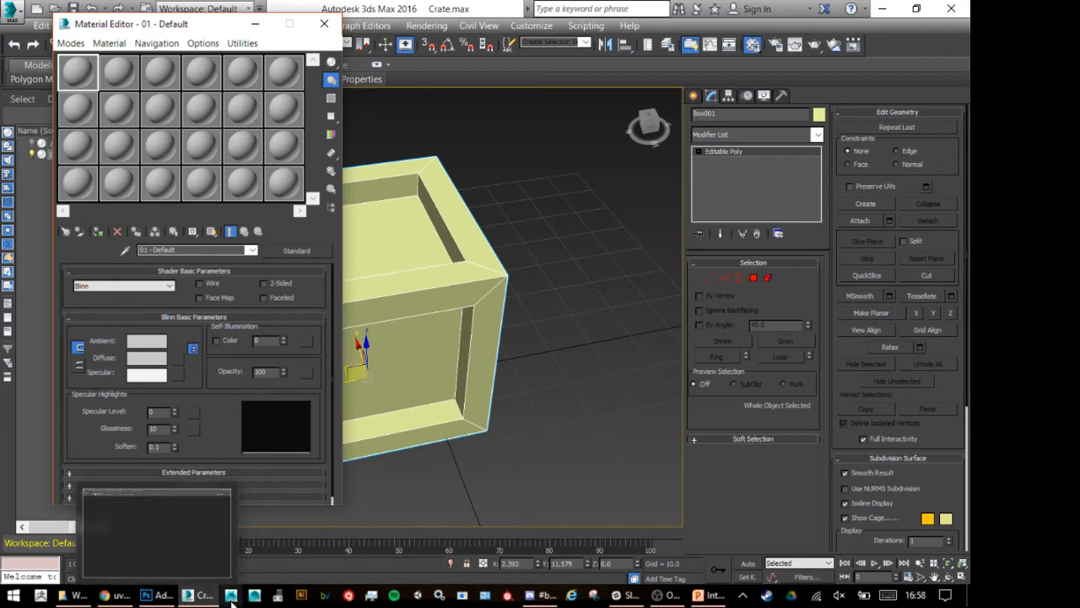
click(553, 596)
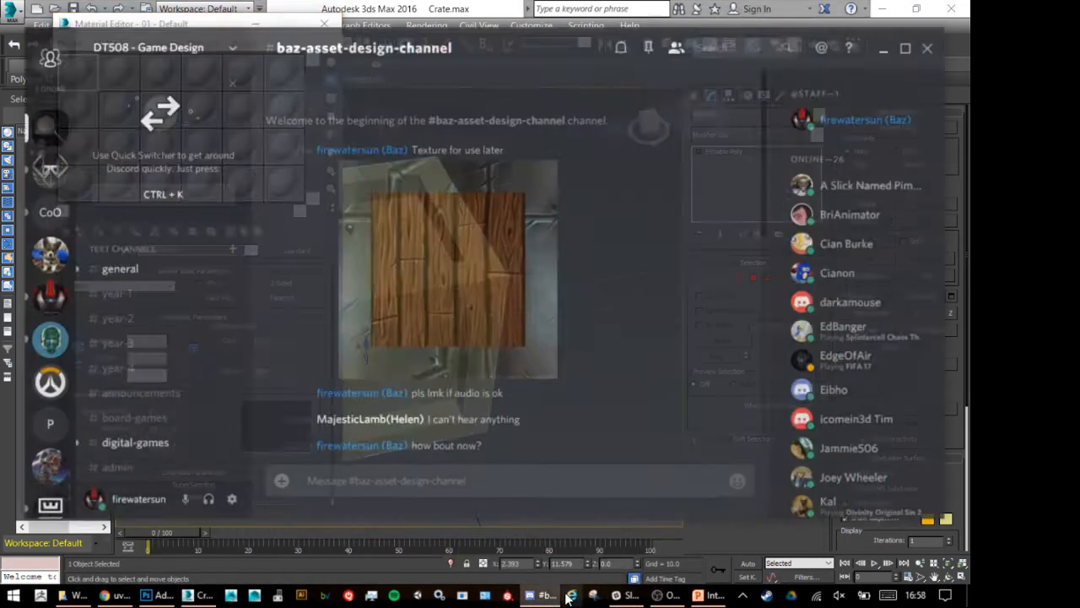
click(896, 19)
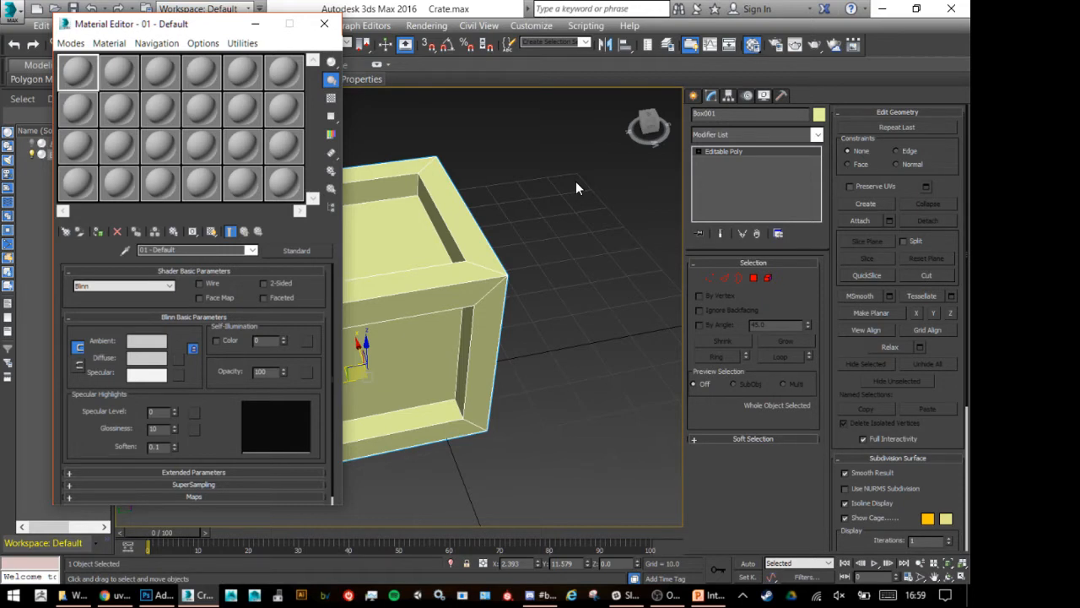
click(324, 23)
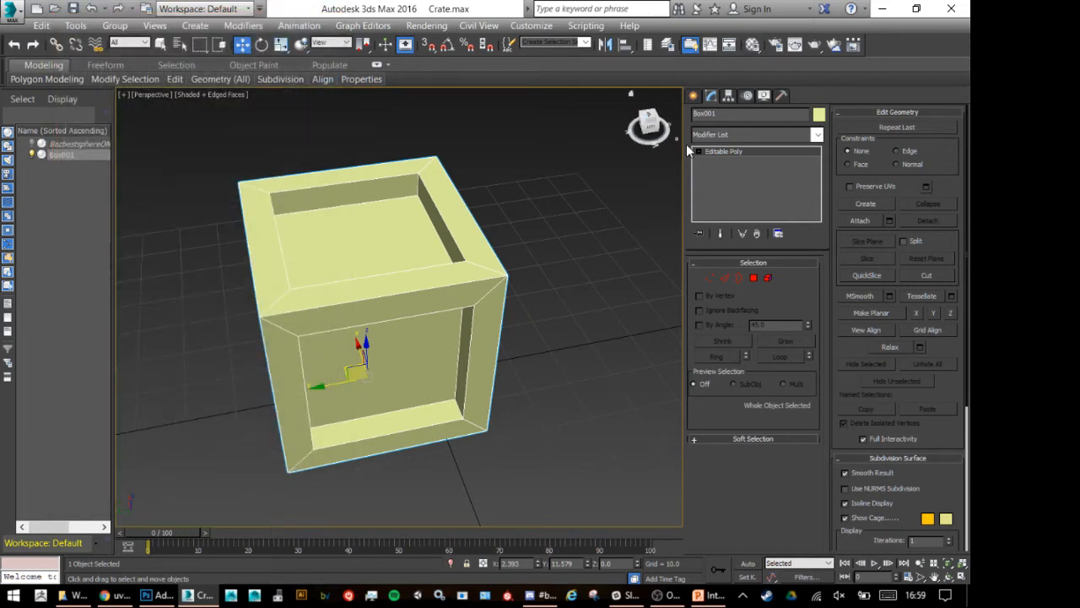
Add an Unwrap UVW modifier to the crate, and briefly view its mapping in the UV editor.
click(815, 136)
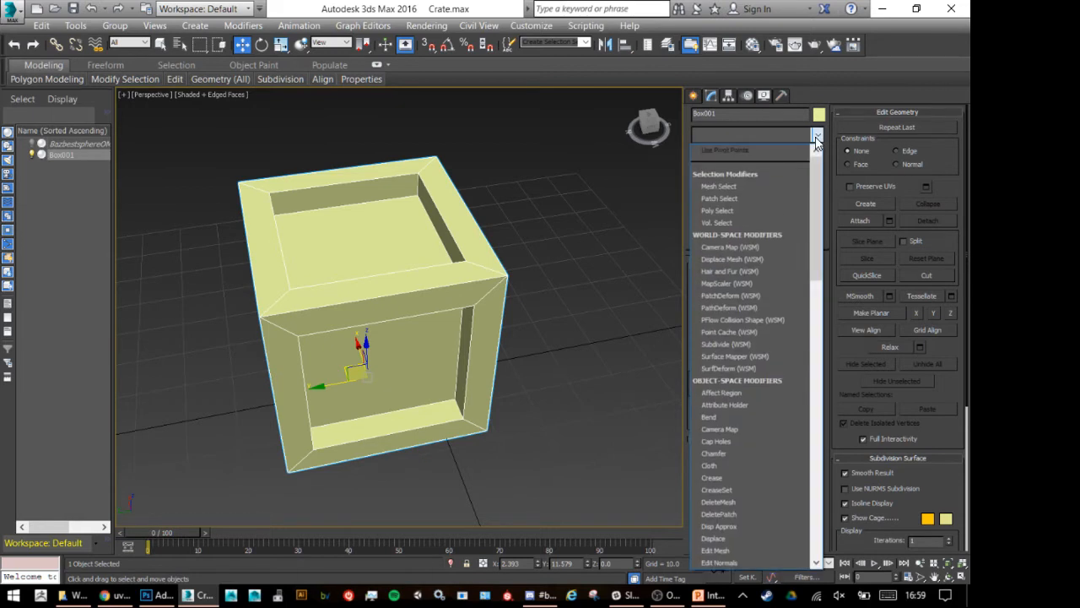
key(u)
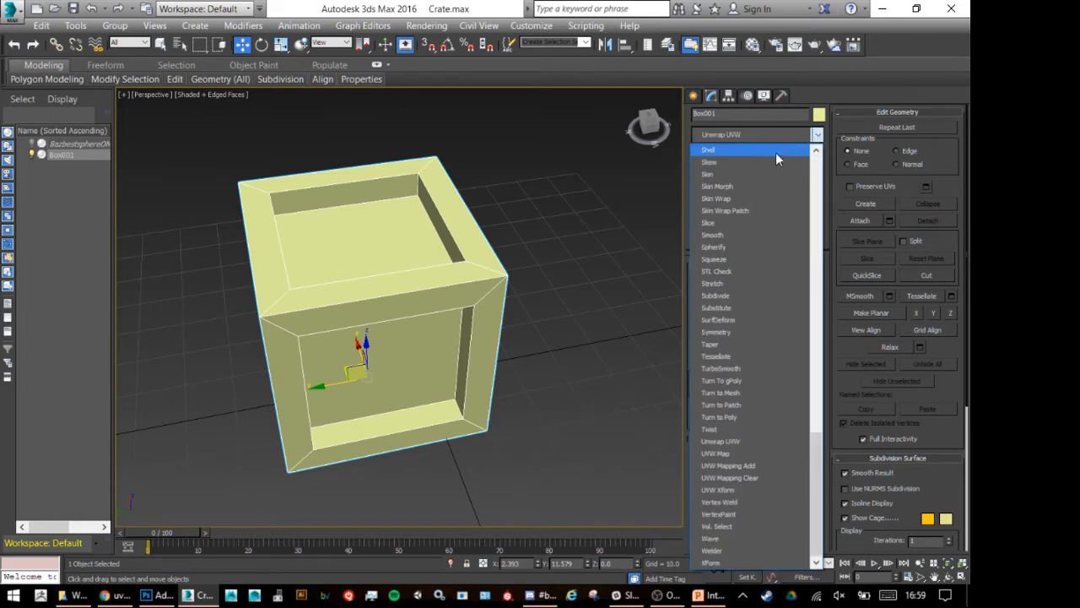
click(718, 442)
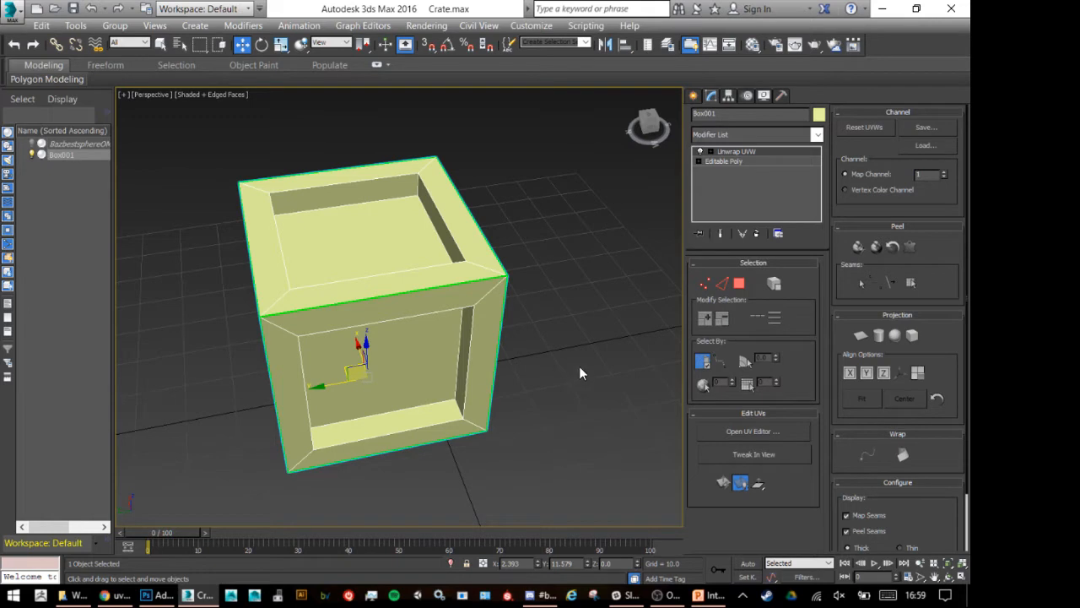
mouse_move(465, 393)
alt+middle_down()
mouse_move(492, 357)
mouse_move(423, 413)
mouse_move(461, 412)
alt+middle_up()
mouse_move(403, 345)
alt+middle_down()
mouse_move(555, 299)
mouse_move(408, 316)
mouse_move(405, 371)
mouse_move(407, 341)
alt+middle_up()
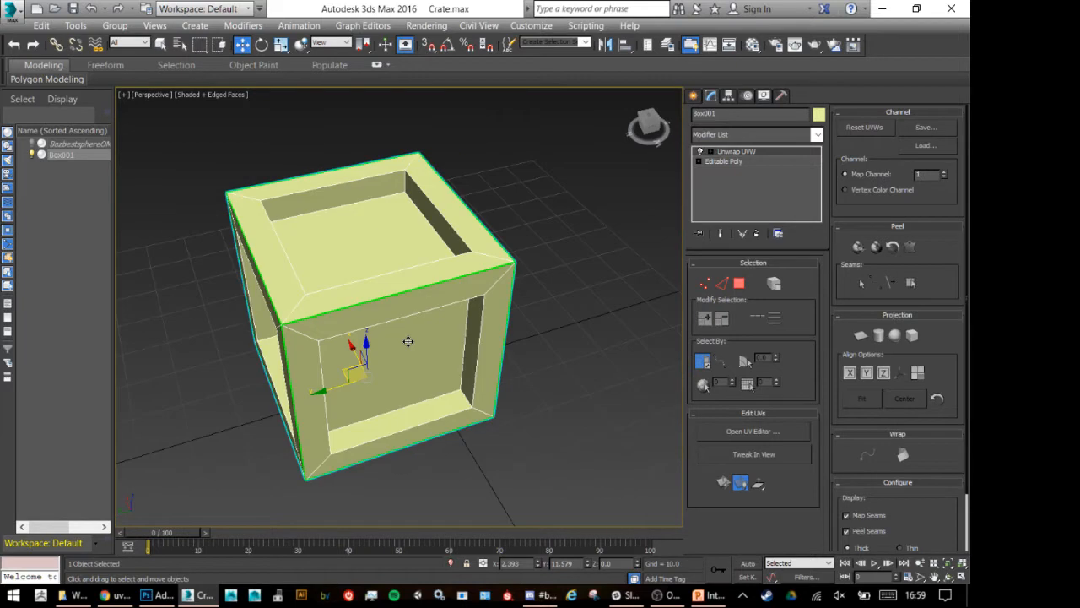
click(776, 430)
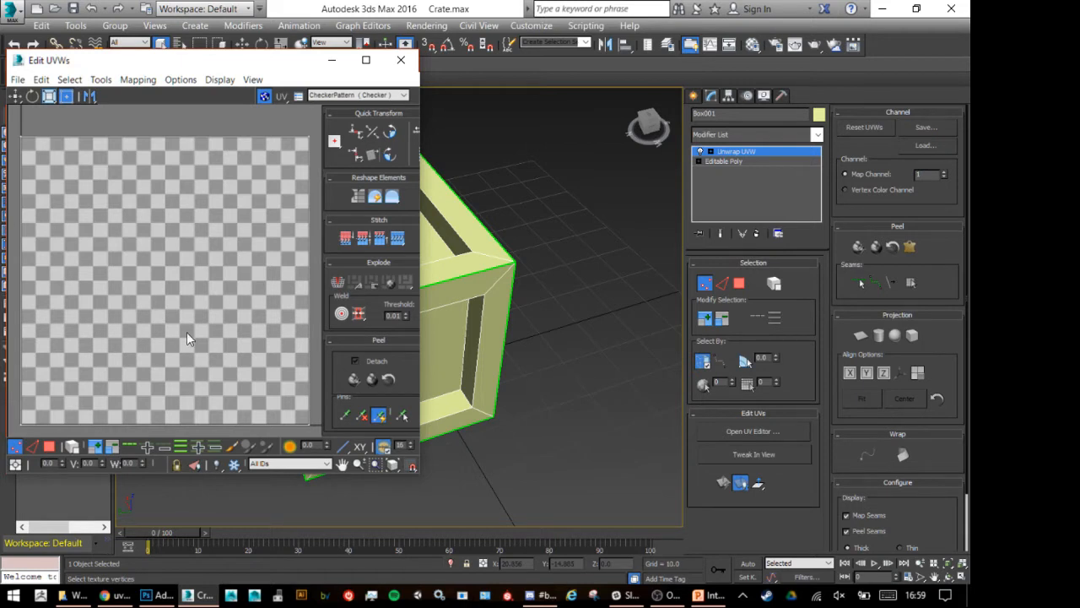
click(401, 60)
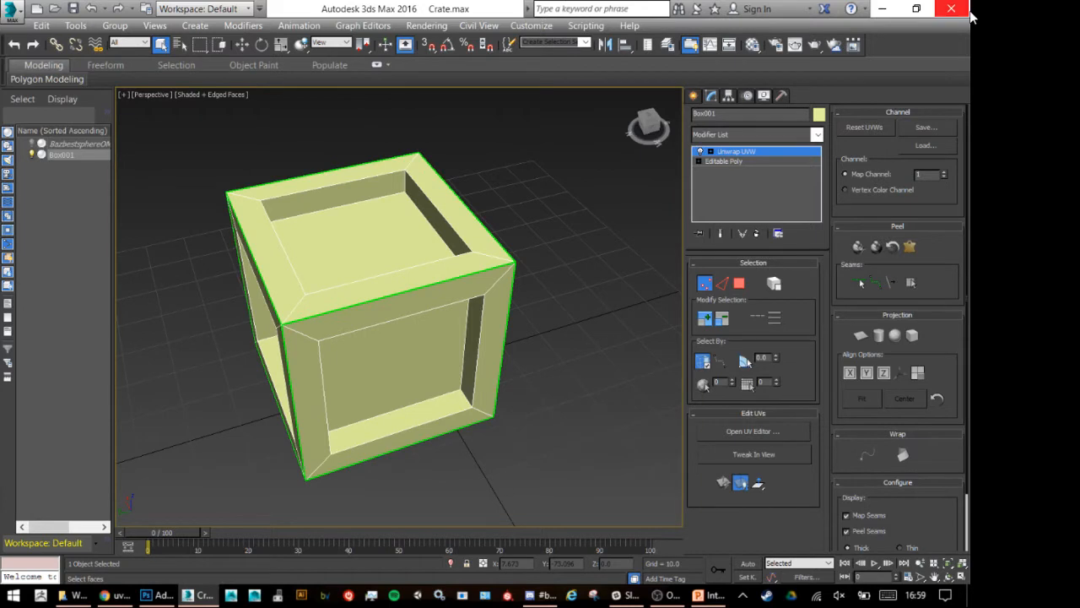
Switch to Chrome and search Google Images for "wooden texture".
click(881, 9)
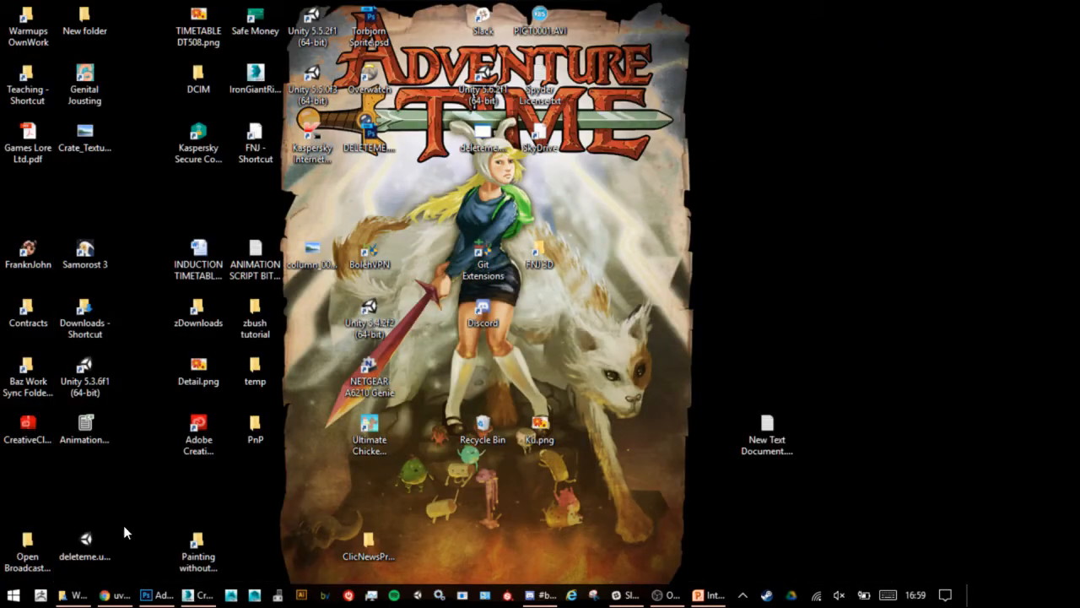
click(116, 595)
drag(230, 131, 106, 133)
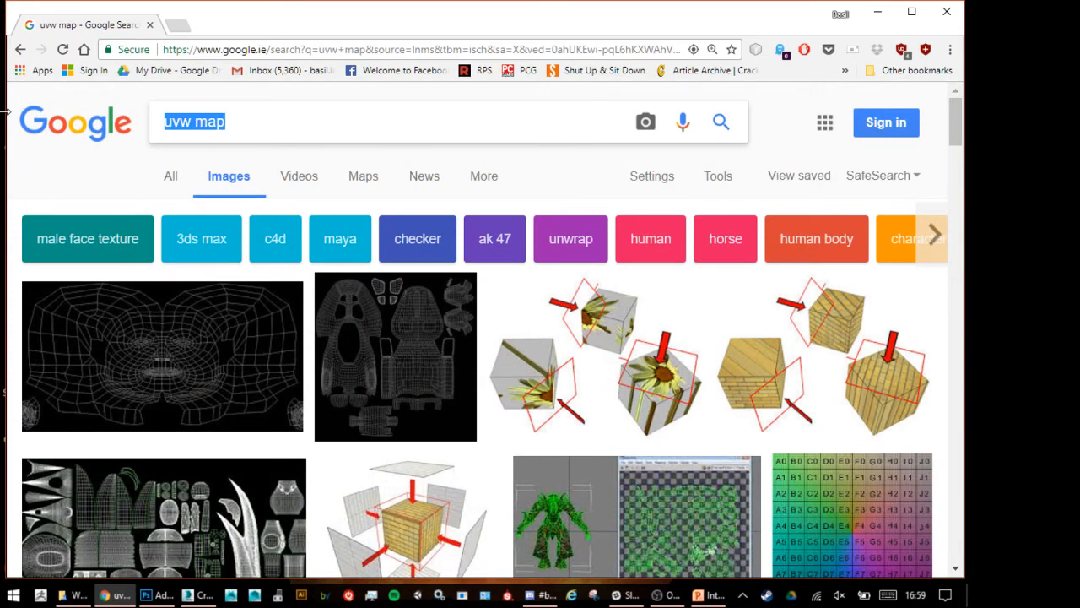
text(wooden test)
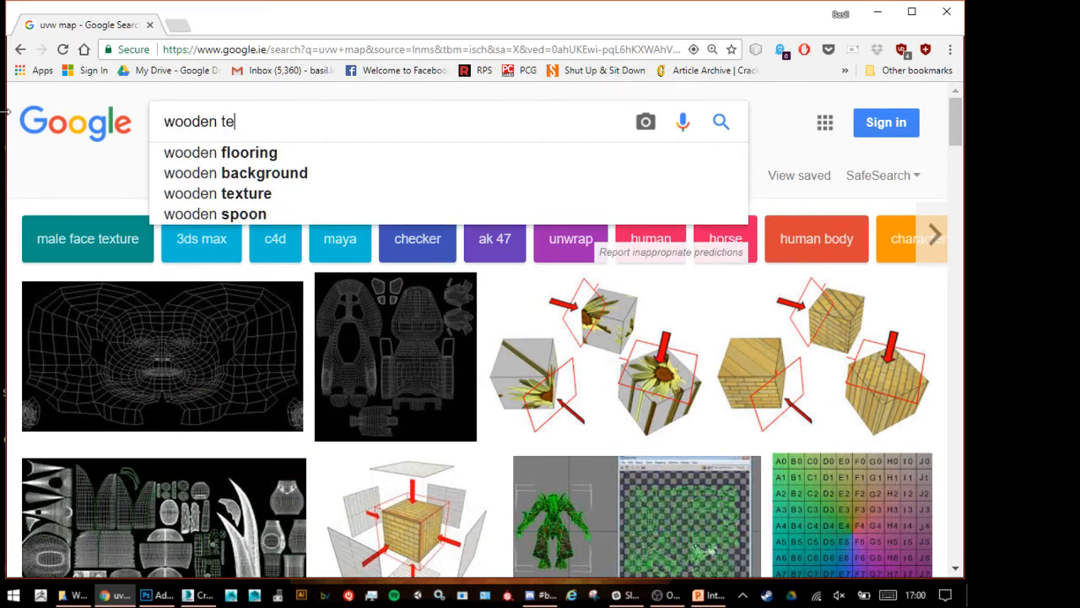
key(BackSpace)
key(BackSpace)
text(xut)
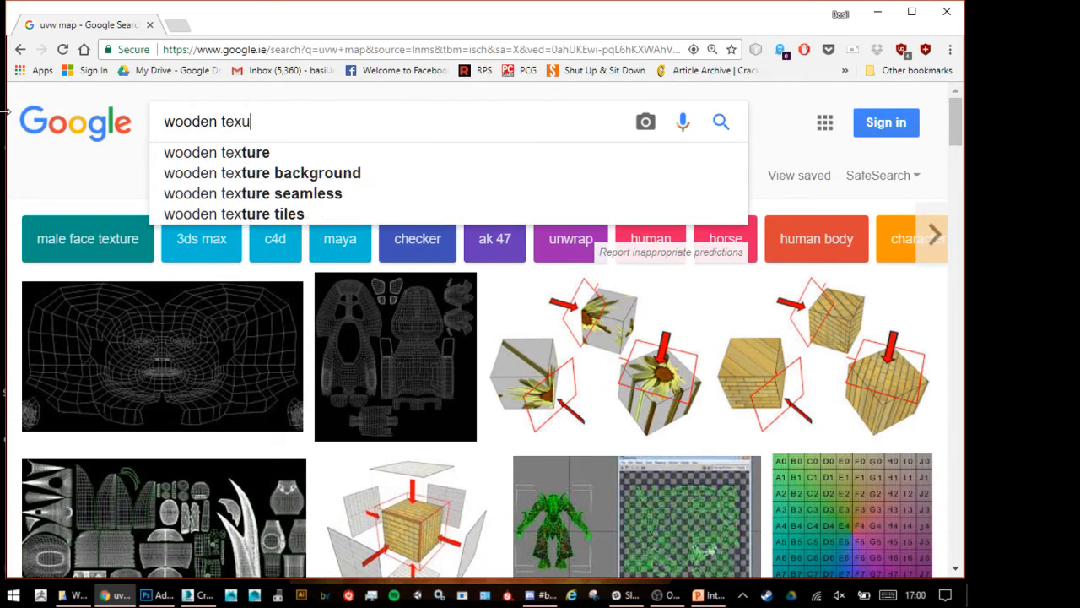
key(BackSpace)
key(BackSpace)
text(ty)
key(BackSpace)
text(ure)
key(Return)
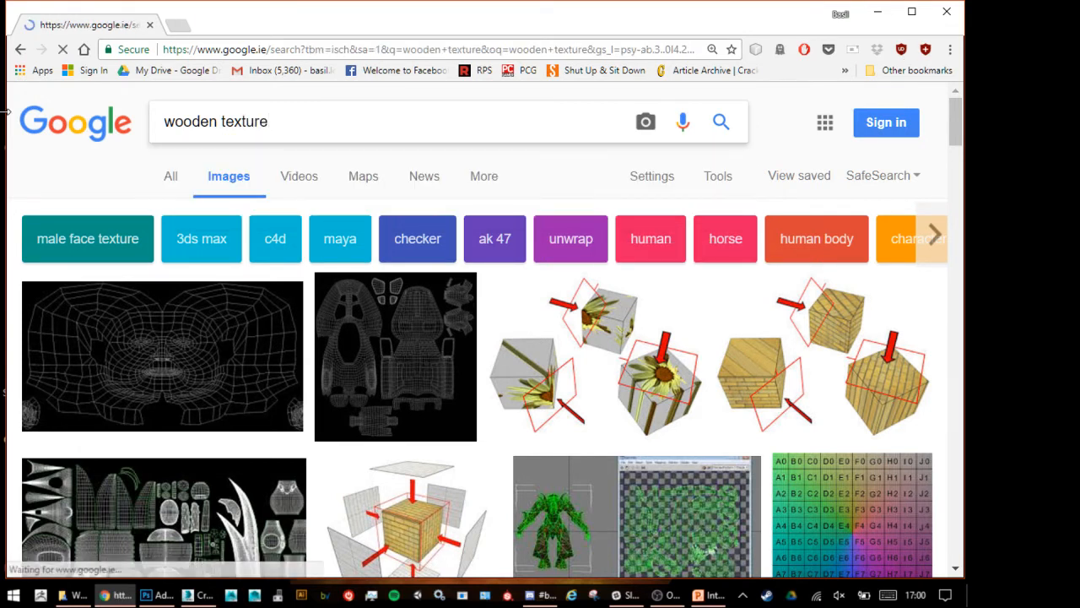
Preview the dark brown wooden planks image from the results, and open a new browser tab.
scroll(441, 342, down, 5)
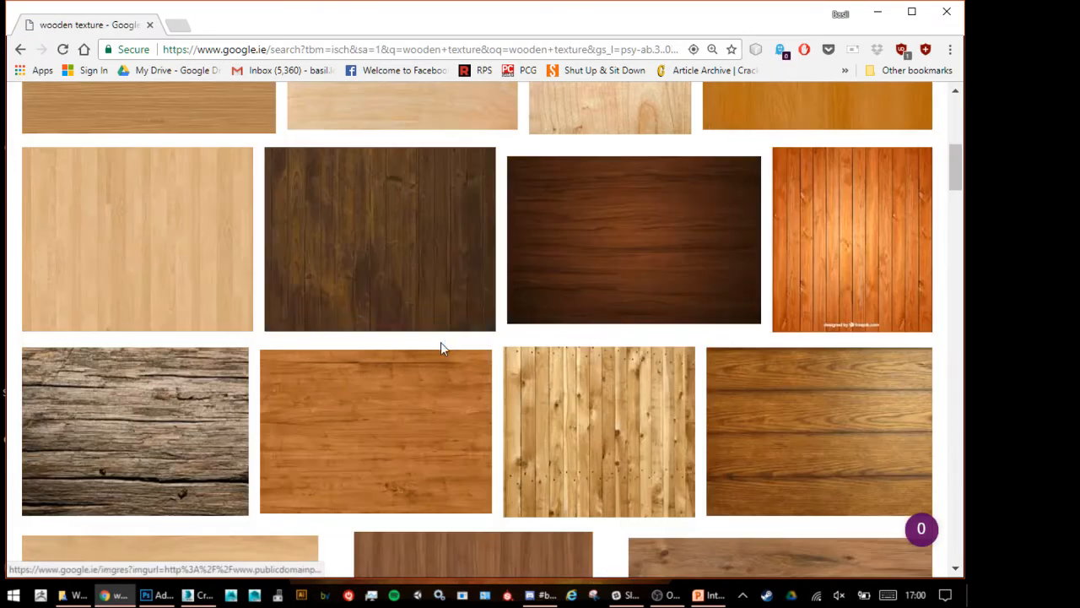
click(441, 268)
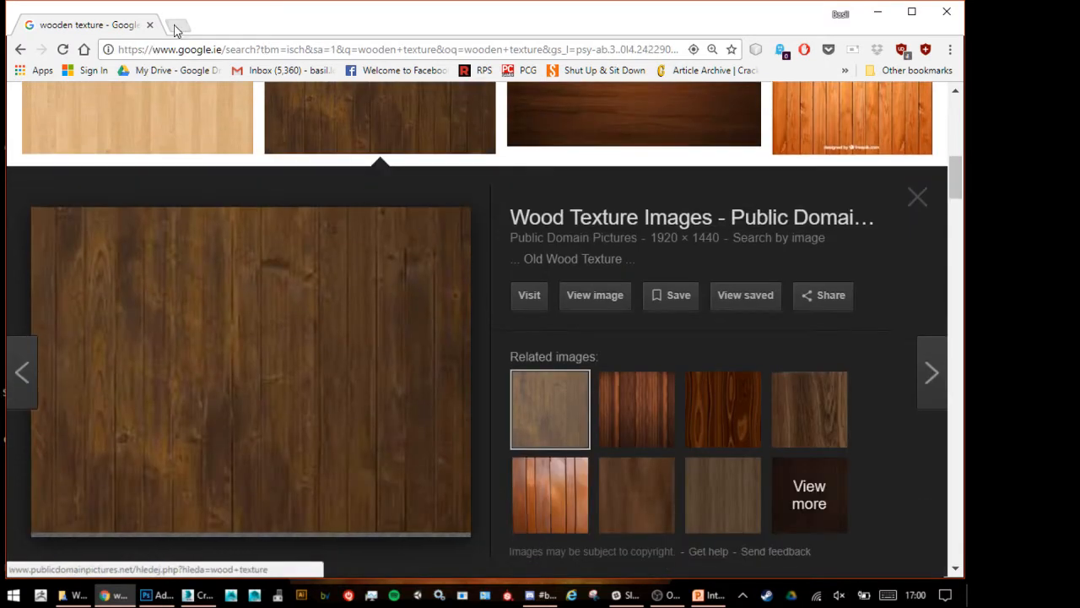
click(175, 27)
Switch to Photoshop and create a new document 1024 pixels wide and 1024 pixels high.
click(157, 595)
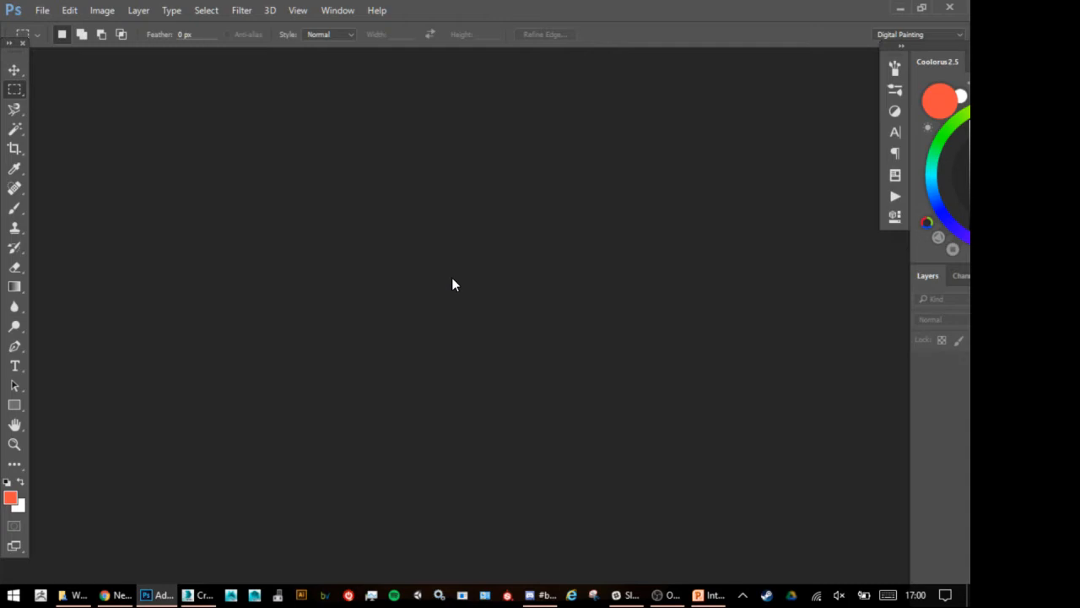
key(ctrl+n)
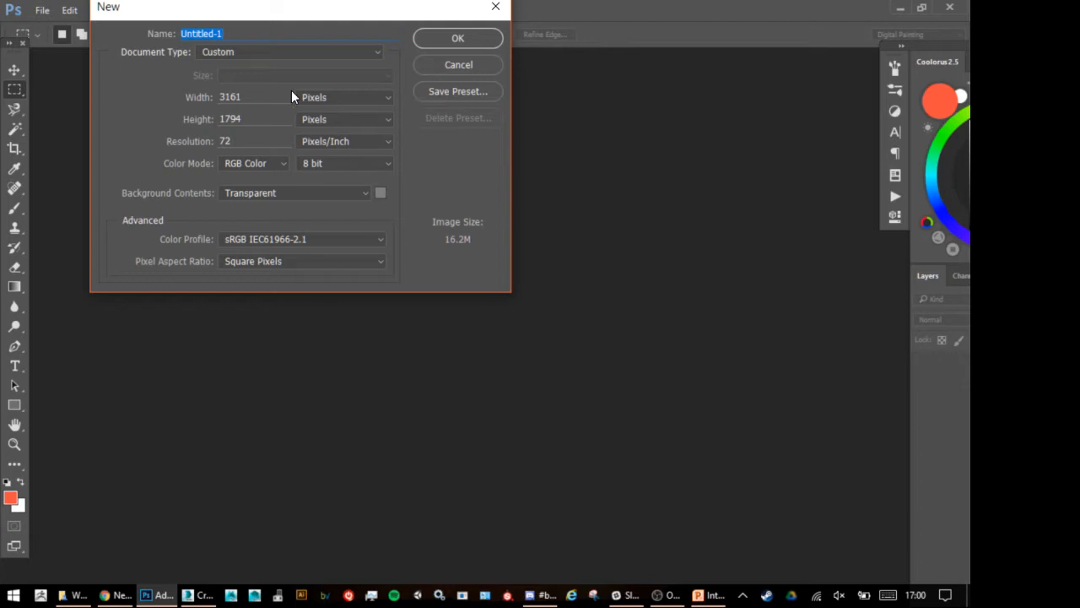
key(Tab)
key(Tab)
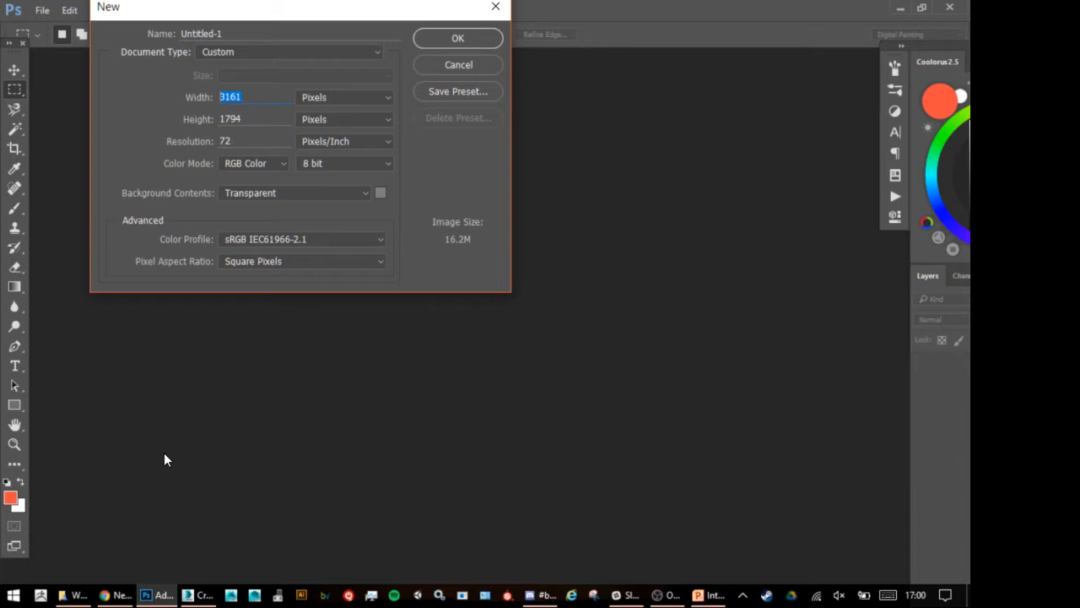
text(1024)
key(Tab)
key(Tab)
text(1024)
key(Return)
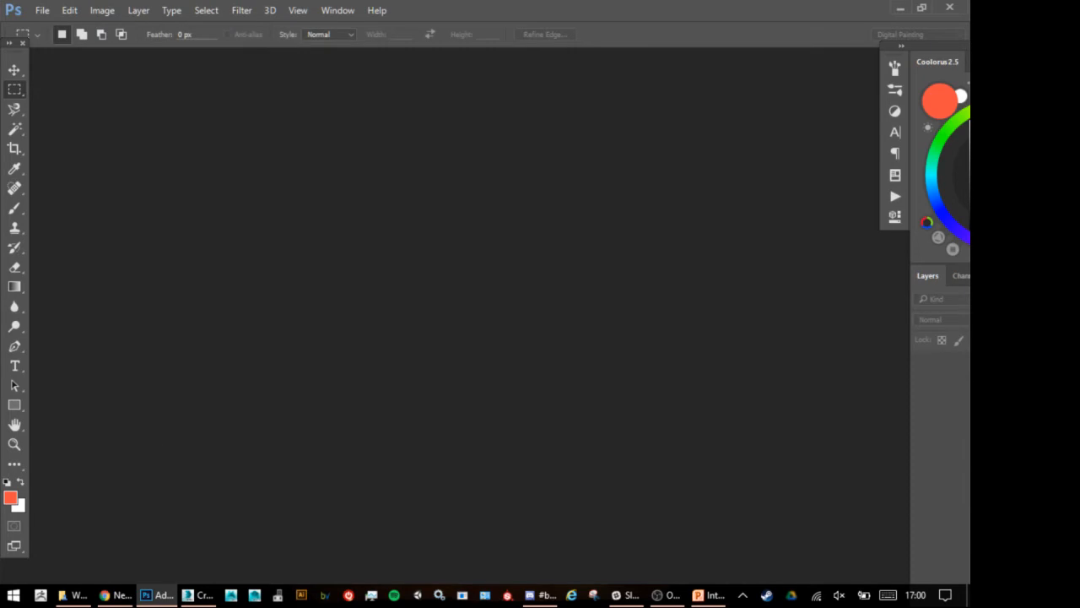
Switch to Chrome, search the web for "power of 2" and open the Wikipedia article Power of two.
click(116, 596)
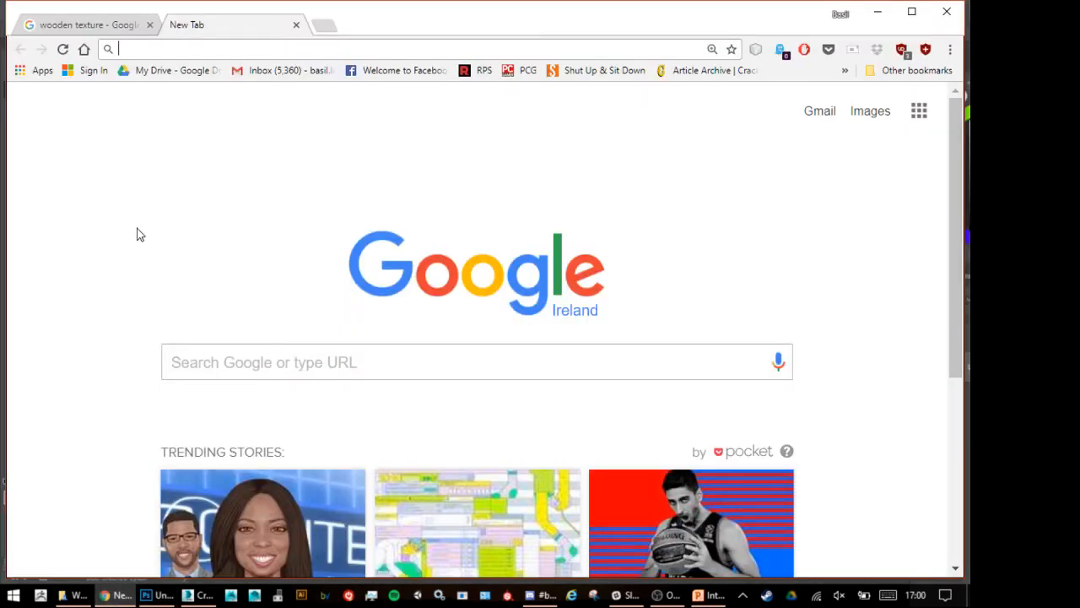
click(217, 51)
text(power of 2)
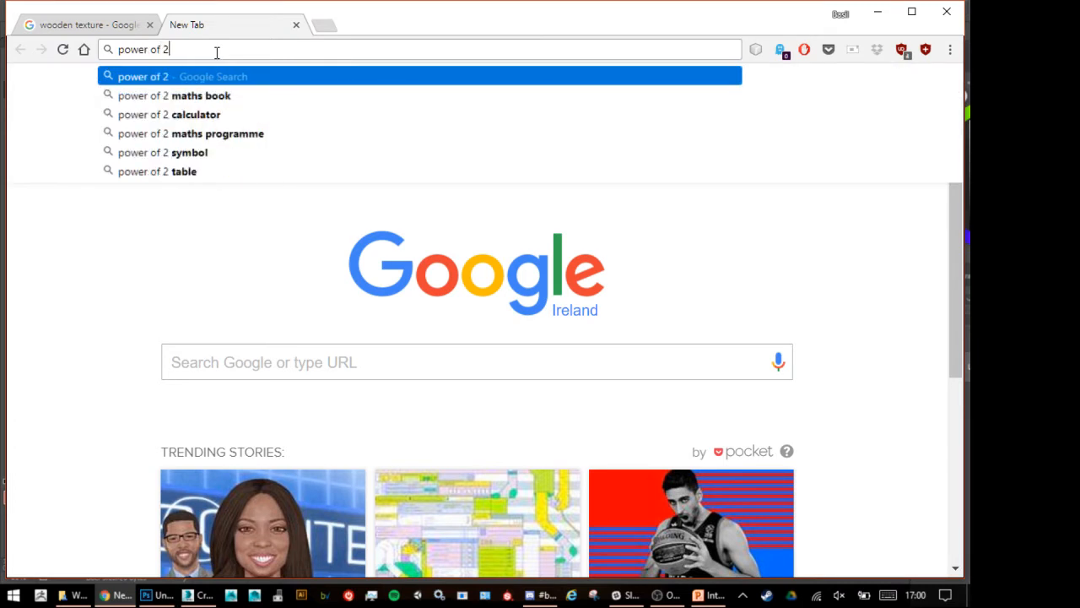
key(Return)
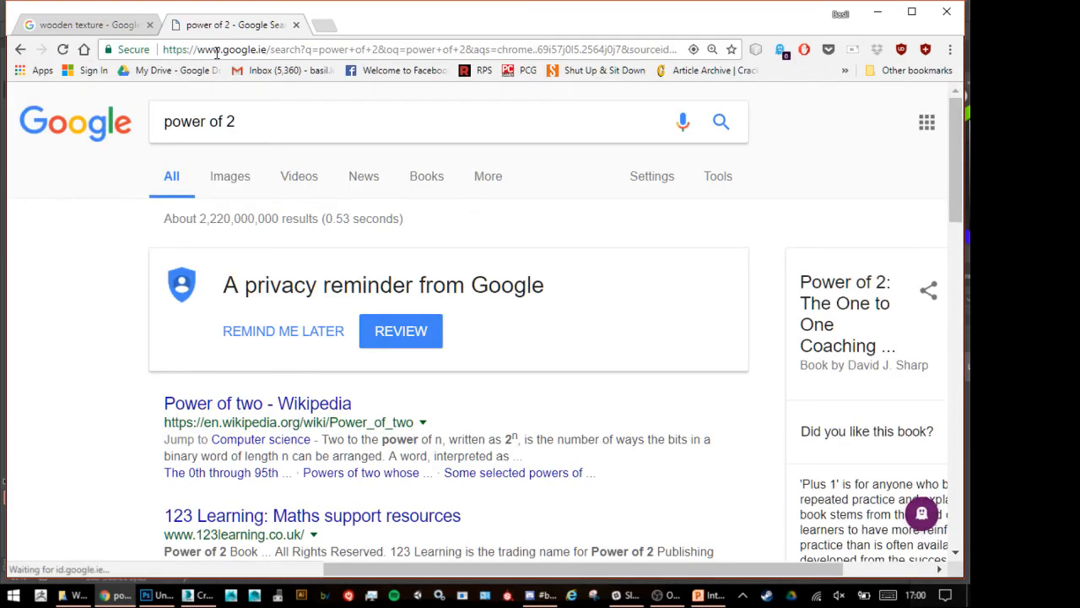
scroll(268, 153, down, 3)
click(269, 153)
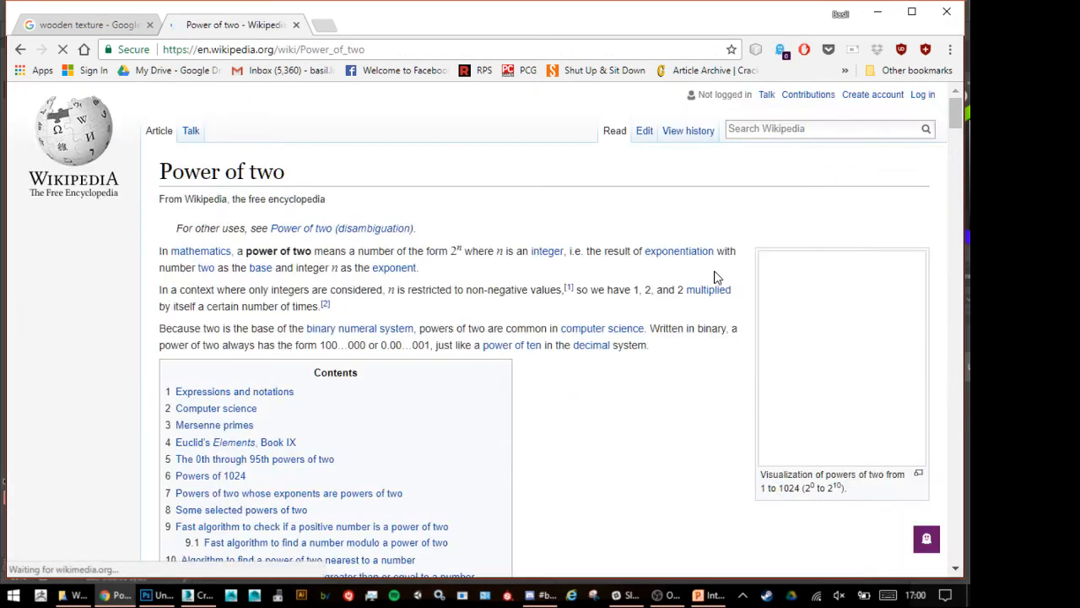
Examine the table of the 0th through 95th powers of two for texture sizes, and return to Photoshop.
scroll(709, 278, down, 15)
scroll(708, 278, down, 3)
scroll(694, 278, up, 6)
scroll(687, 277, up, 2)
scroll(687, 276, up, 2)
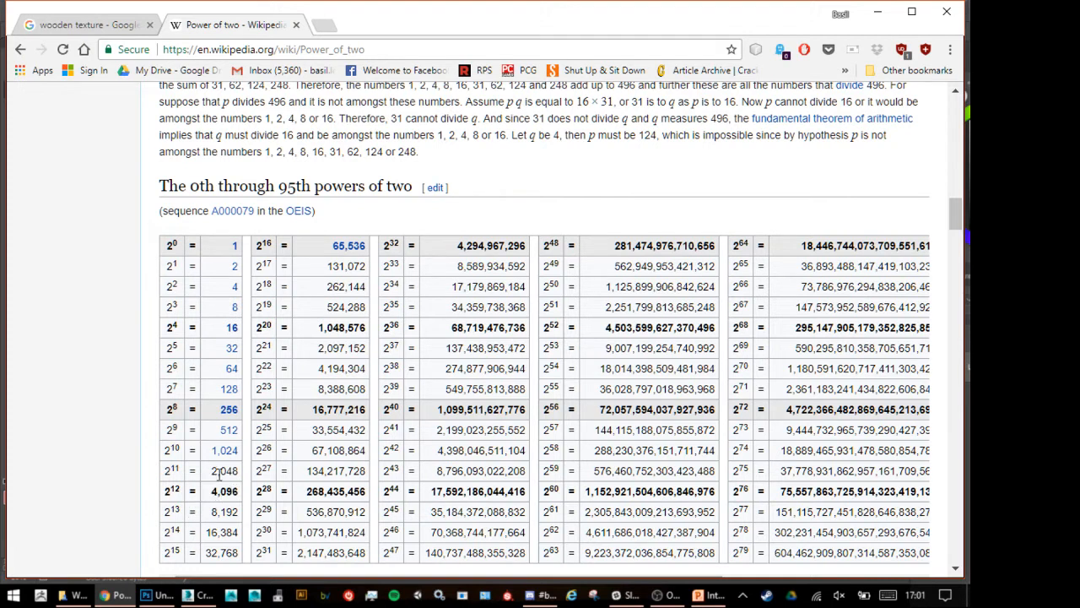
click(887, 13)
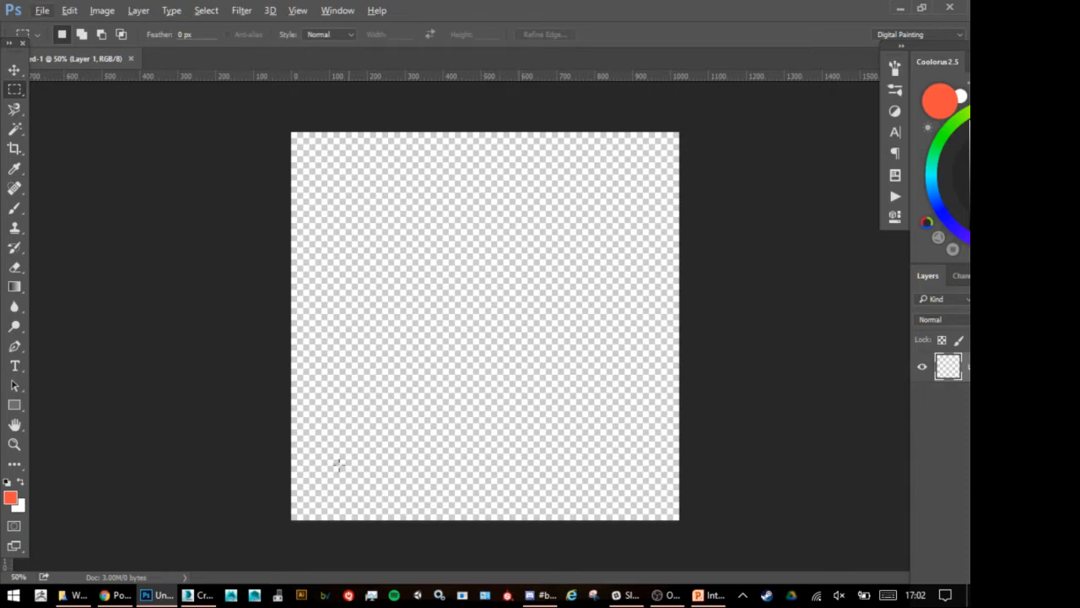
Switch to Chrome and search the web for "metal cartoon texture#" in place of the Wikipedia article.
click(108, 595)
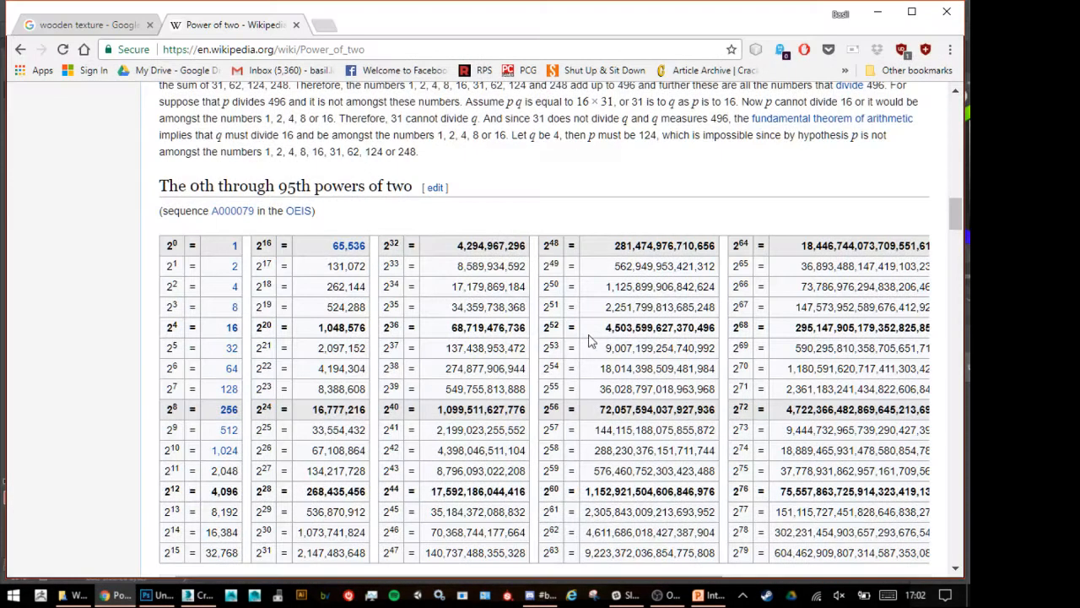
click(106, 25)
click(242, 25)
click(240, 48)
text(metal )
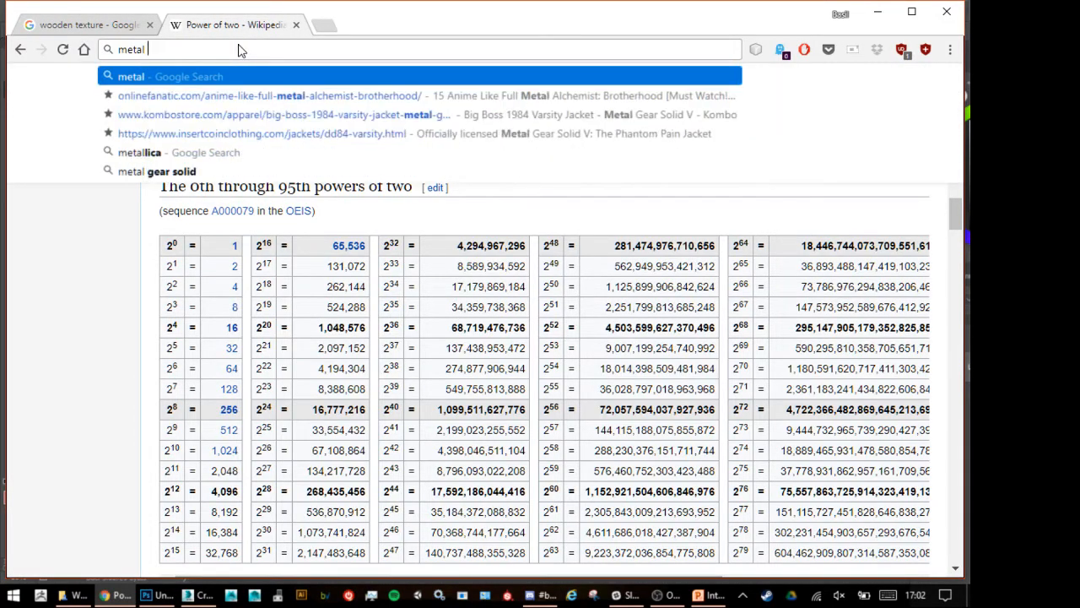
text(cartoon texture#)
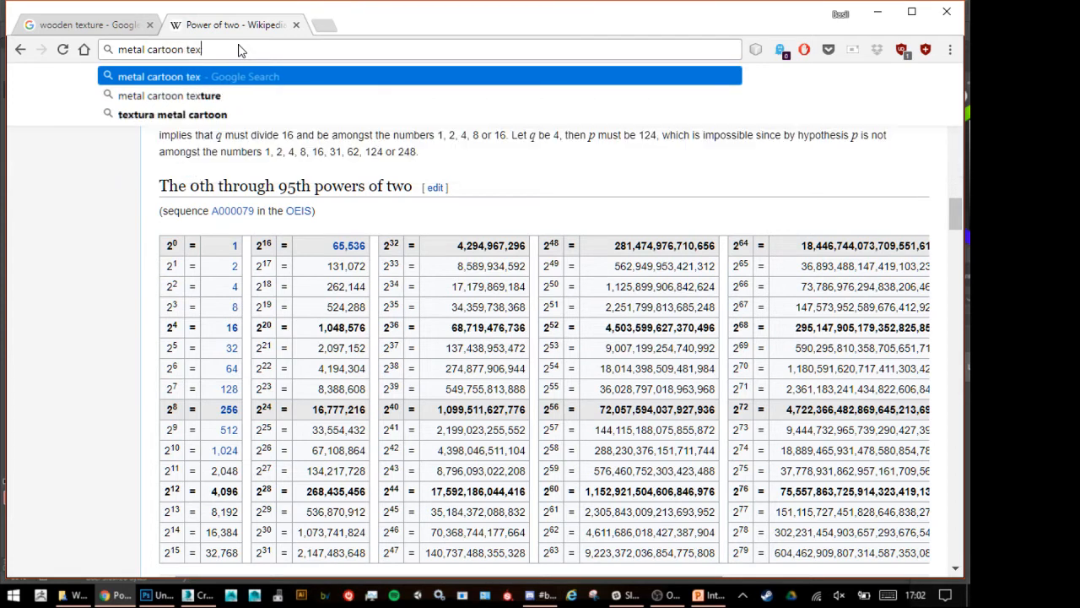
key(Return)
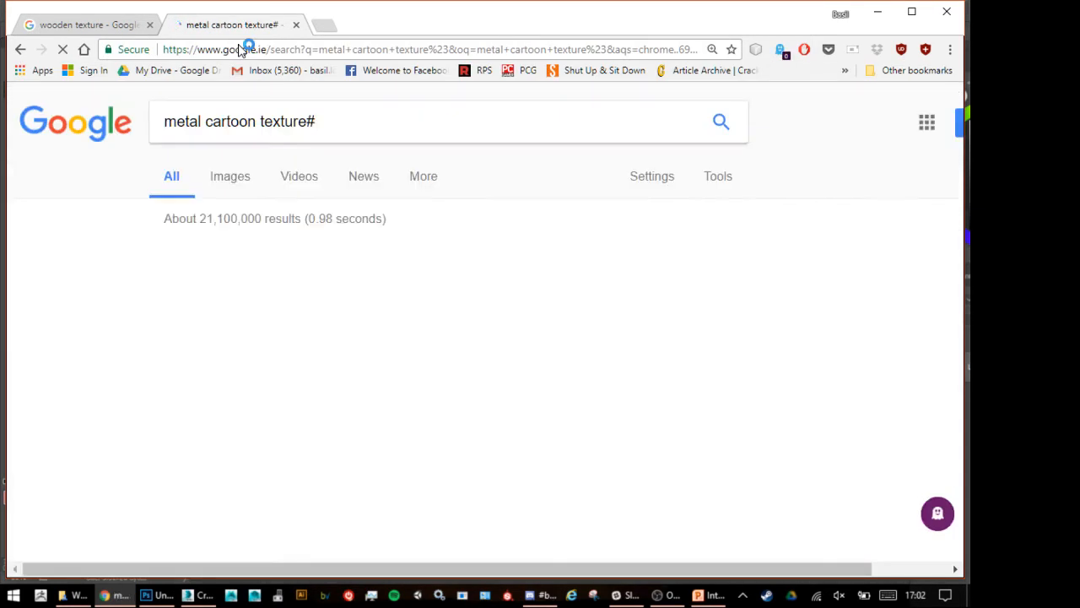
Show the image results for the metal search and copy the 1024 × 1024 dark riveted metal plate texture.
click(228, 183)
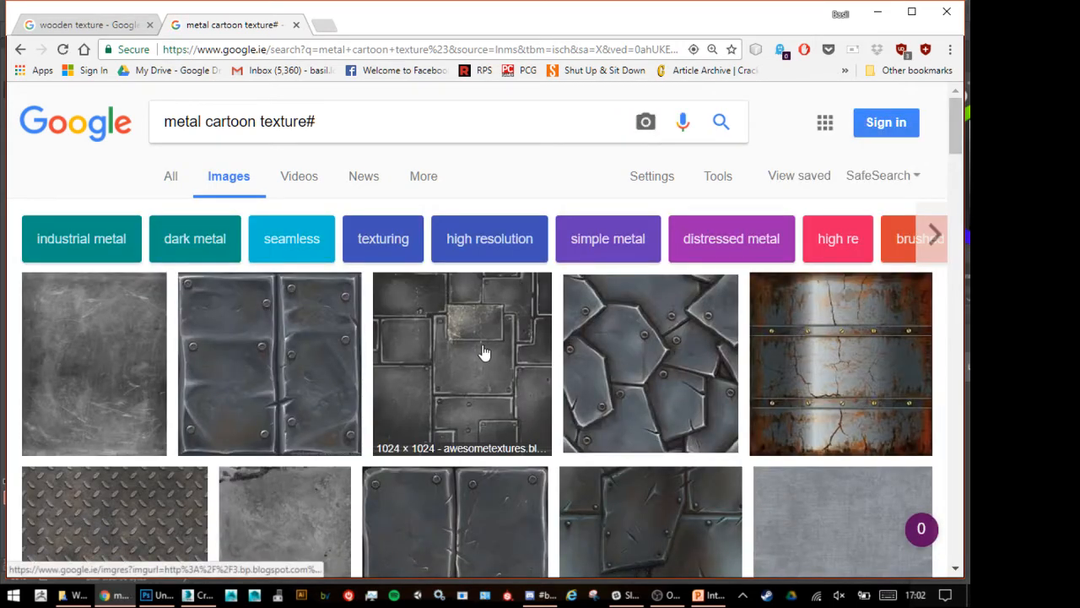
click(482, 345)
right_click(314, 304)
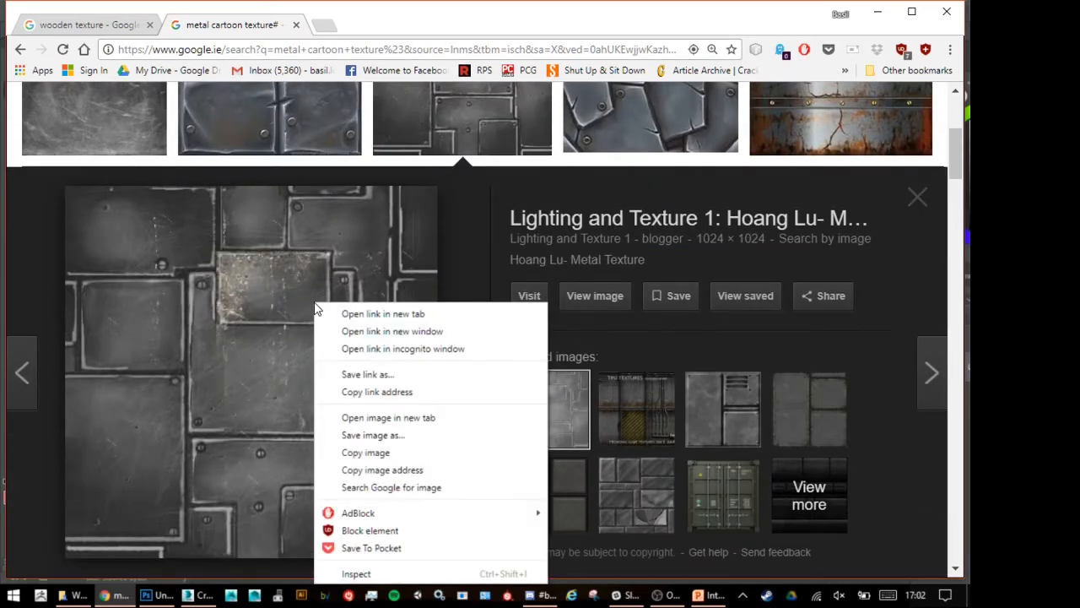
click(394, 451)
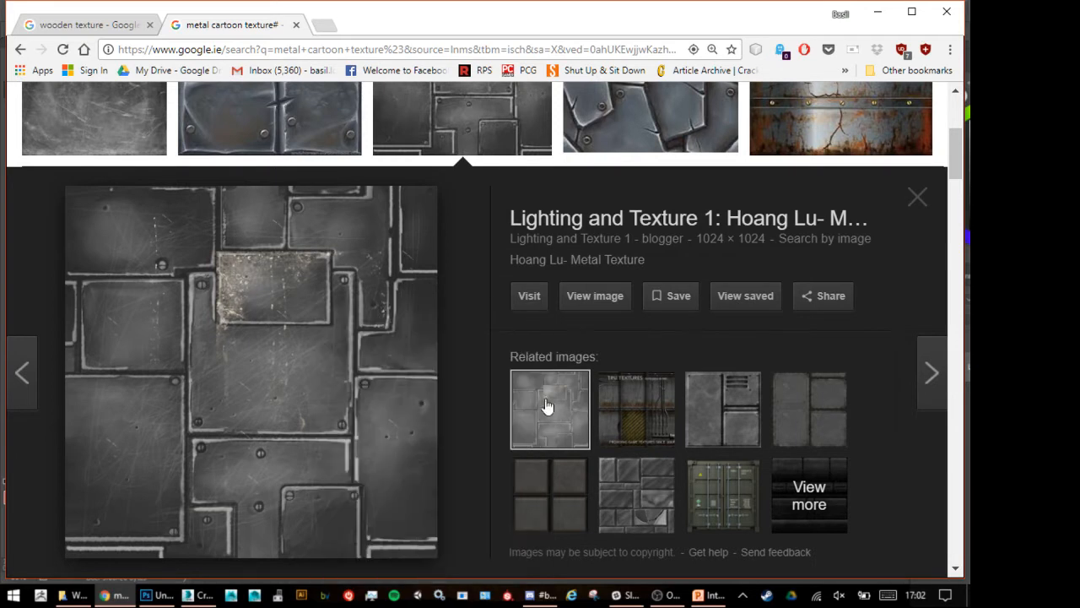
Return to Photoshop and paste the metal texture so it fills the 1024 by 1024 document.
click(880, 12)
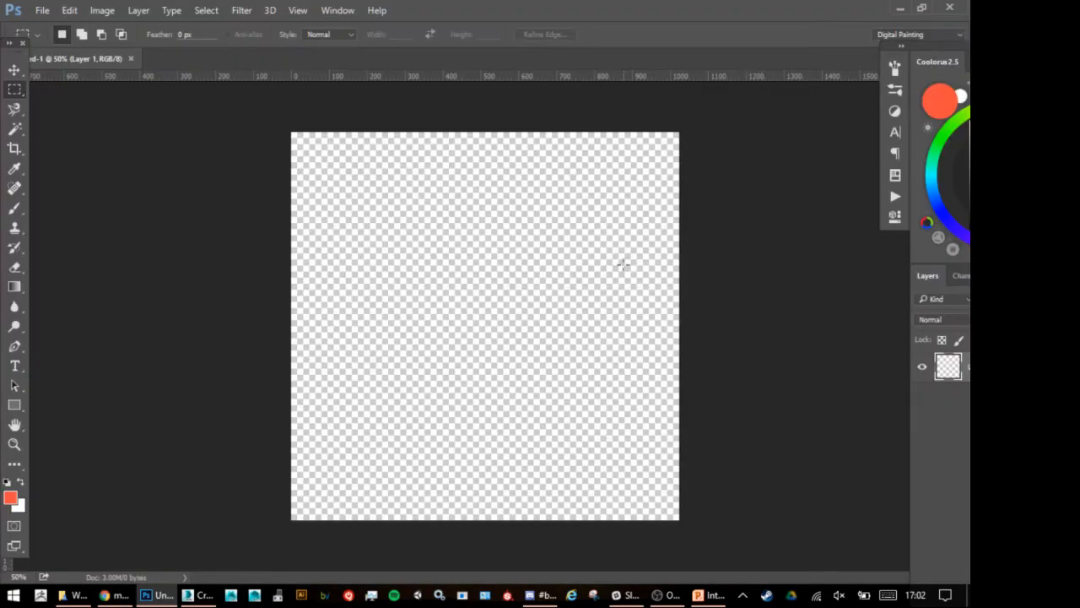
key(ctrl+v)
key(ctrl+t)
key(Return)
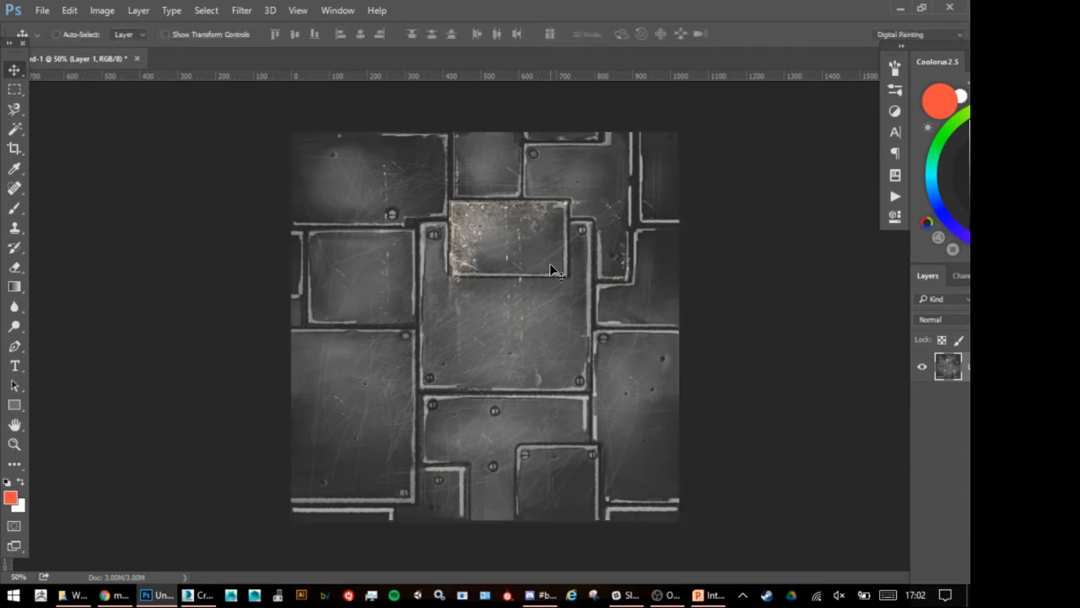
key(Tab)
key(Tab)
Switch to Chrome's wooden texture results and change the image search to "wooden cartoon texture".
click(118, 595)
click(84, 24)
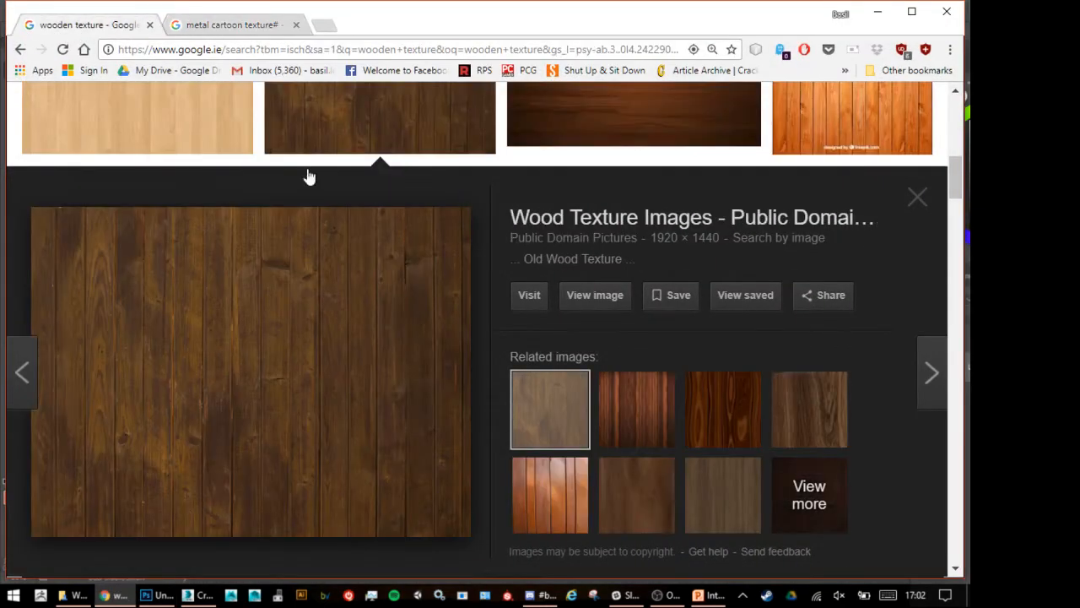
scroll(308, 177, up, 5)
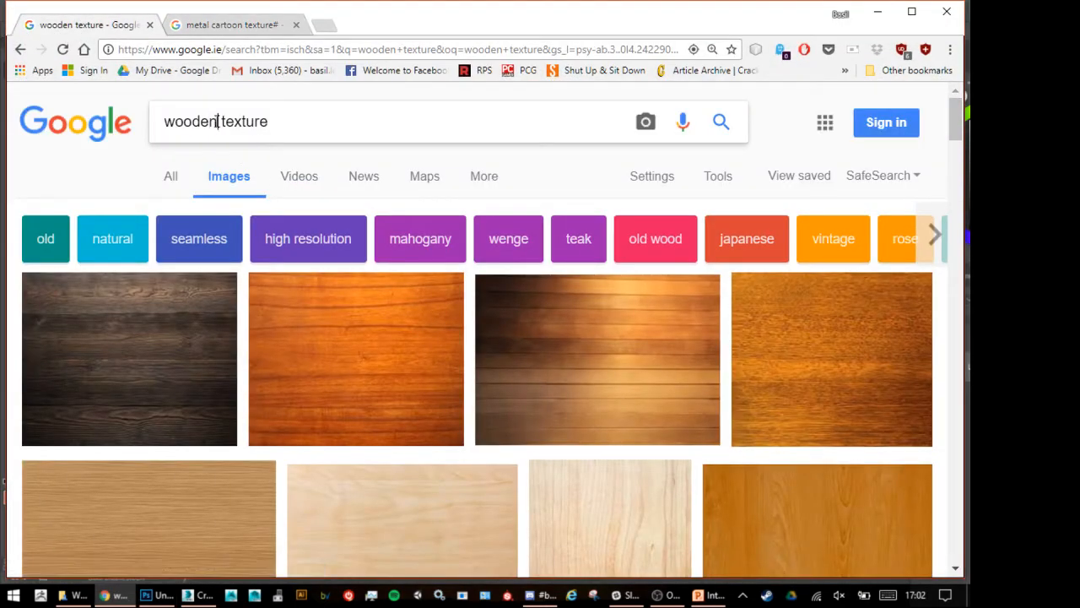
click(269, 103)
text(cart )
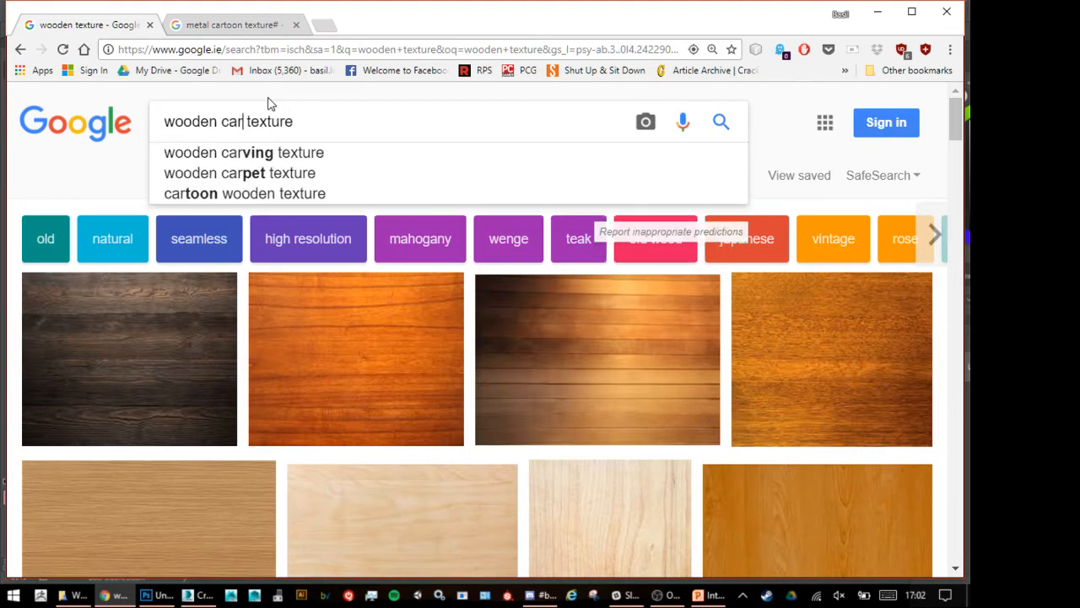
text(oon#)
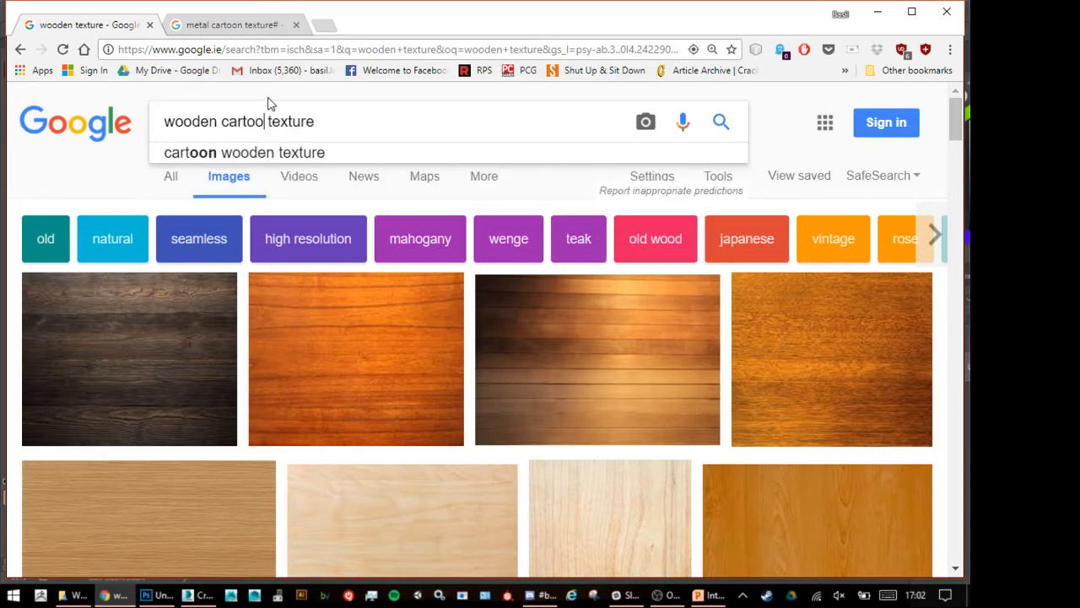
key(Return)
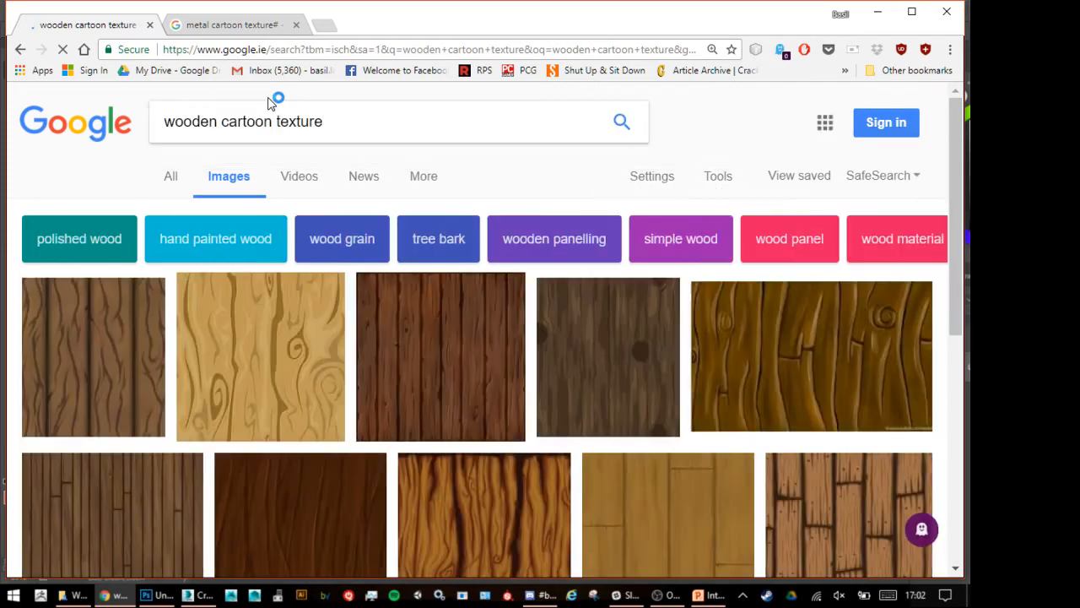
Find the 500 × 500 wooden floor texture with nailed planks among the image results and copy it.
scroll(384, 251, down, 3)
scroll(586, 393, down, 5)
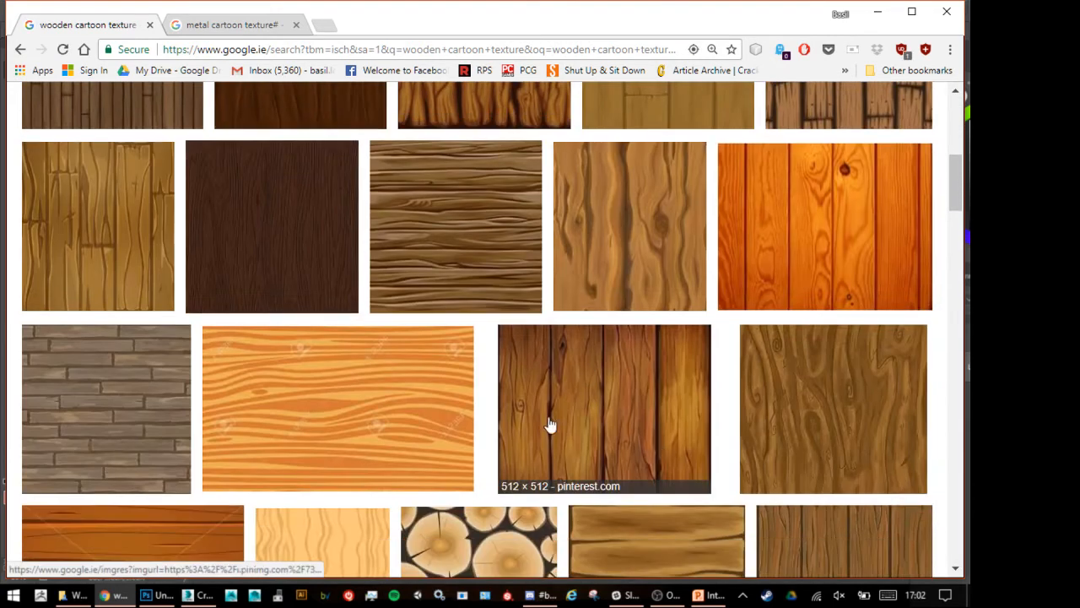
scroll(549, 434, down, 4)
scroll(546, 433, up, 5)
scroll(544, 433, down, 7)
scroll(544, 434, down, 4)
scroll(544, 434, up, 2)
click(368, 376)
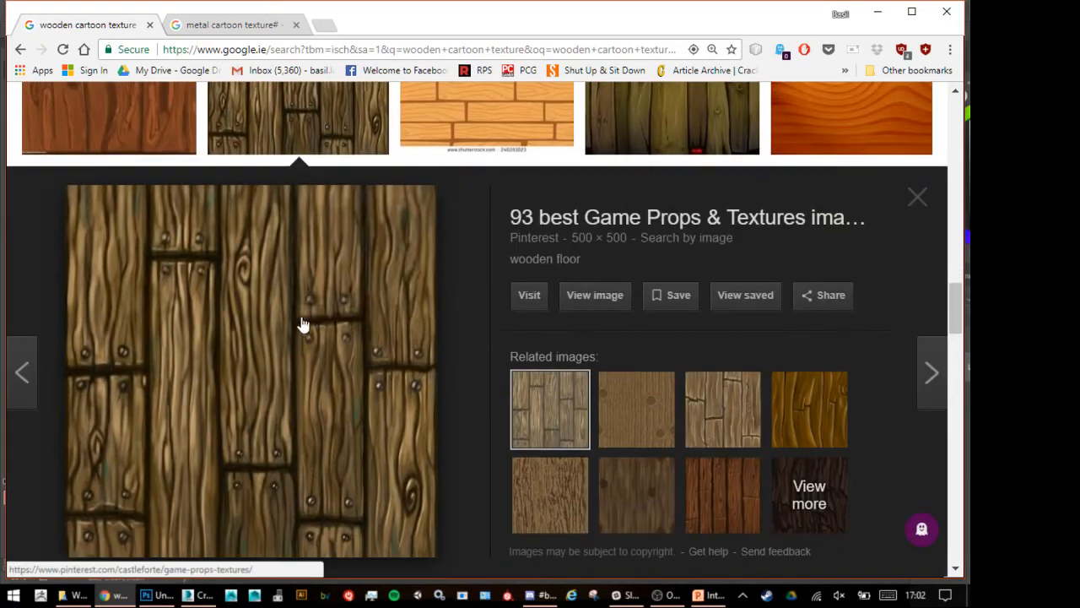
right_click(304, 323)
click(447, 200)
Return to Photoshop, paste the wood texture over the metal and scale it proportionally about its centre to about 145%.
click(878, 12)
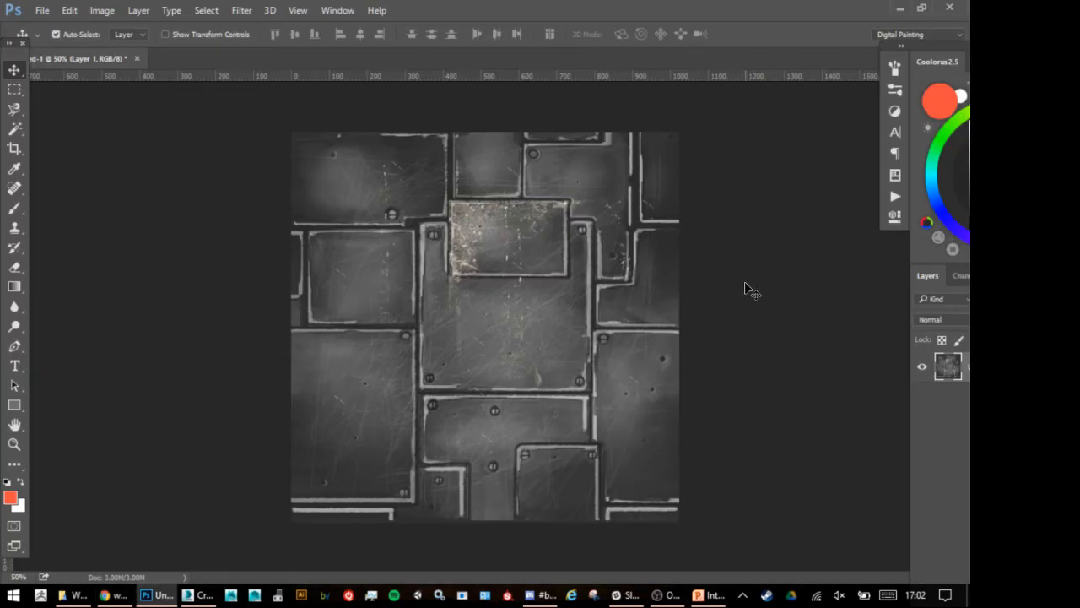
key(ctrl+v)
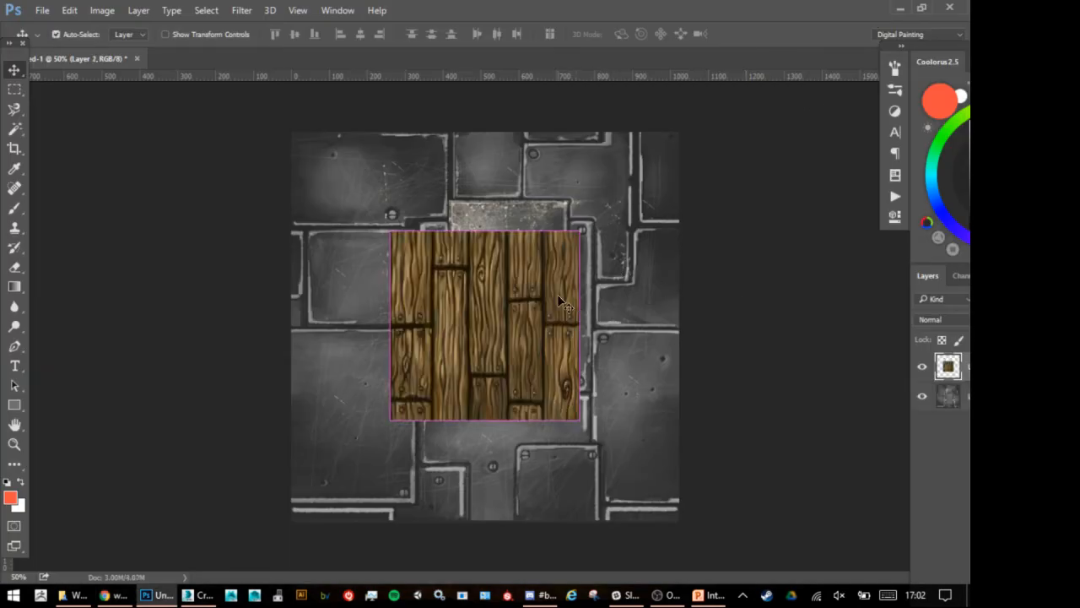
key(ctrl+t)
alt+shift+drag(580, 230, 622, 189)
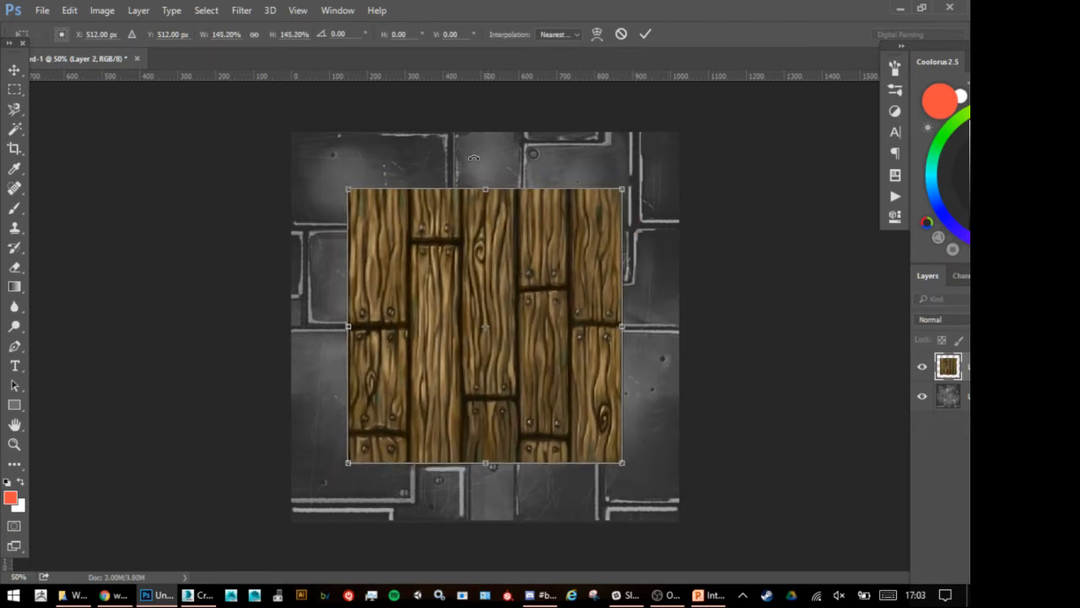
key(Return)
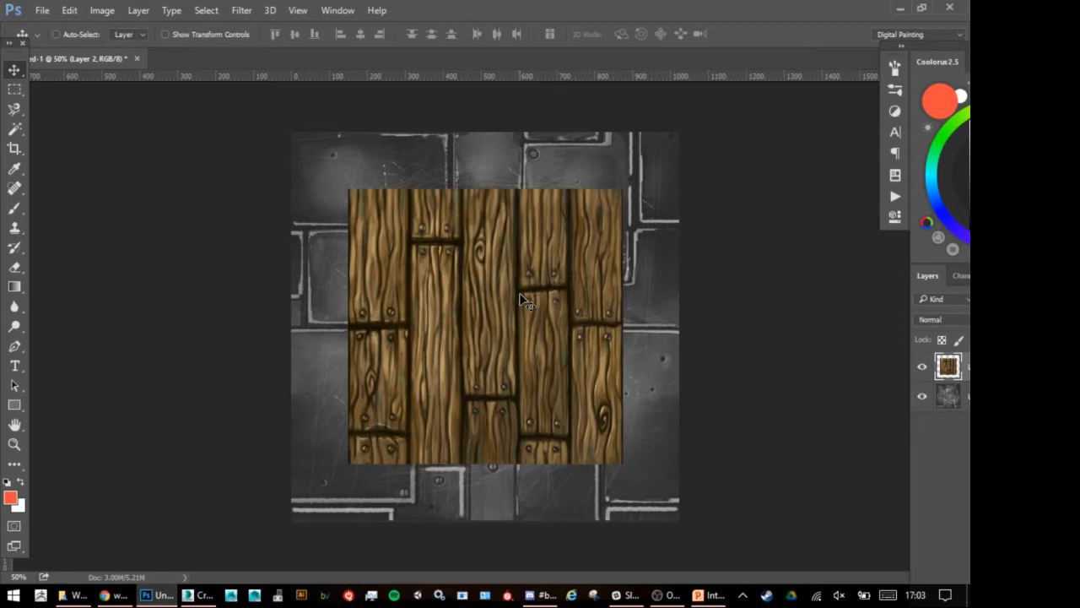
Start saving the document into the Desktop's temp > Crate folder with PNG as the file type.
key(ctrl+s)
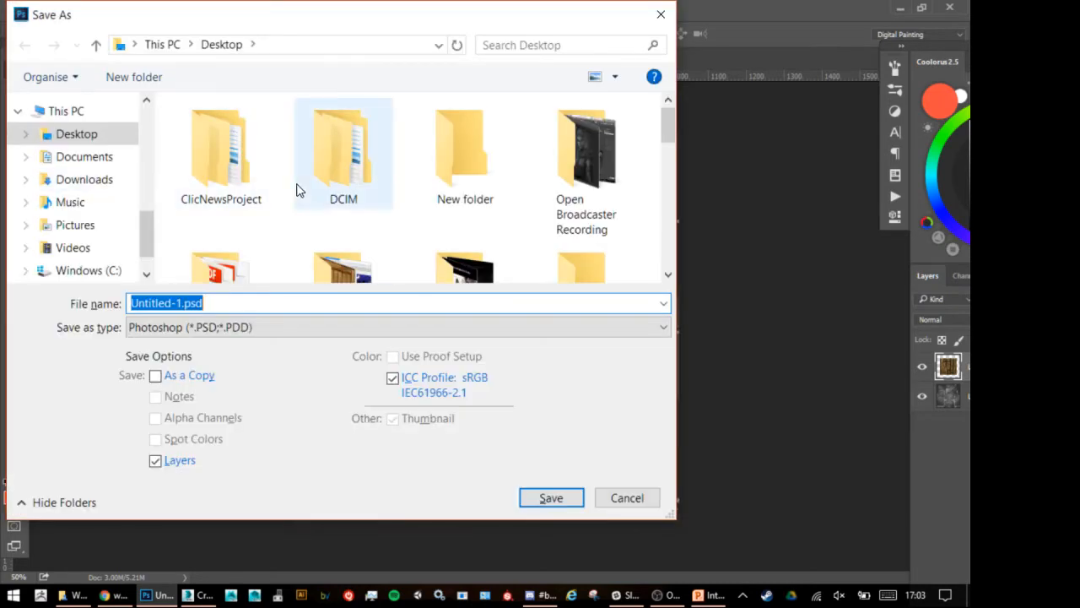
scroll(297, 188, down, 1)
double_click(340, 208)
double_click(340, 208)
click(278, 327)
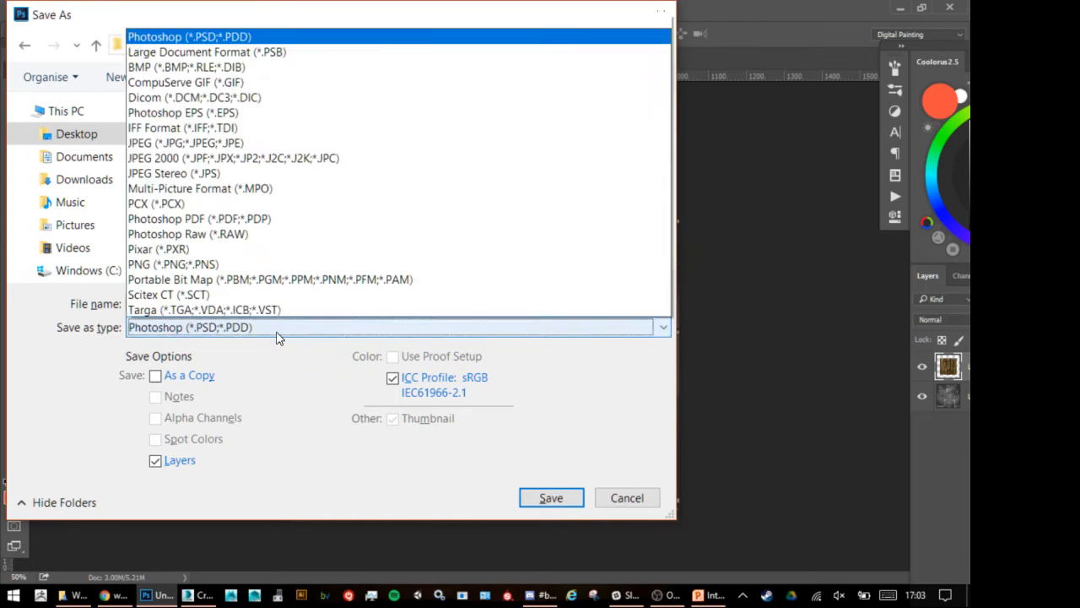
click(169, 247)
Name the file Crate_Texture and save it, accepting the PNG options.
double_click(239, 302)
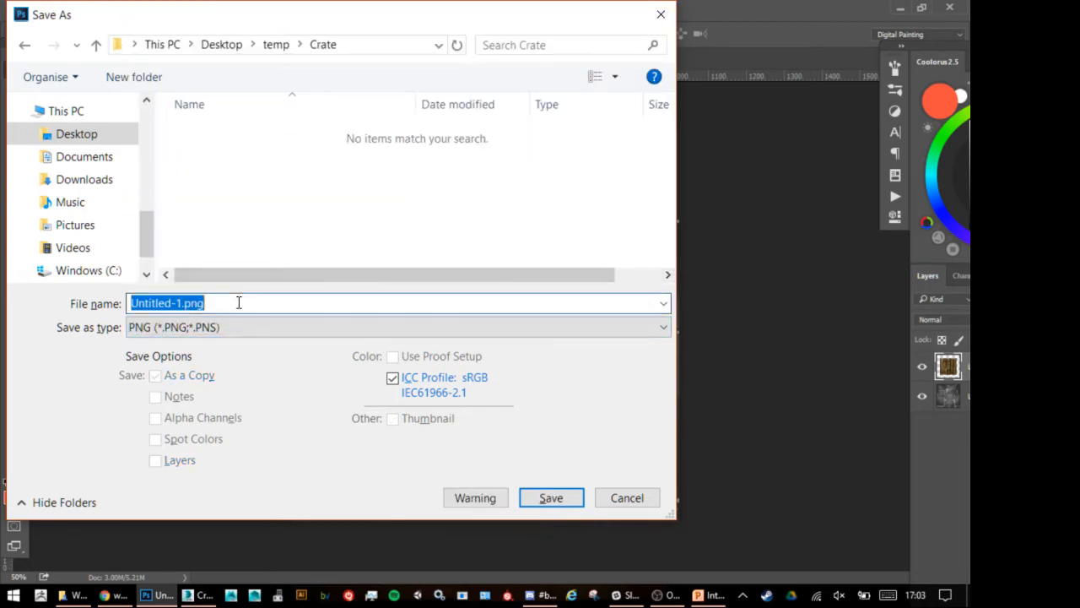
text(Crat)
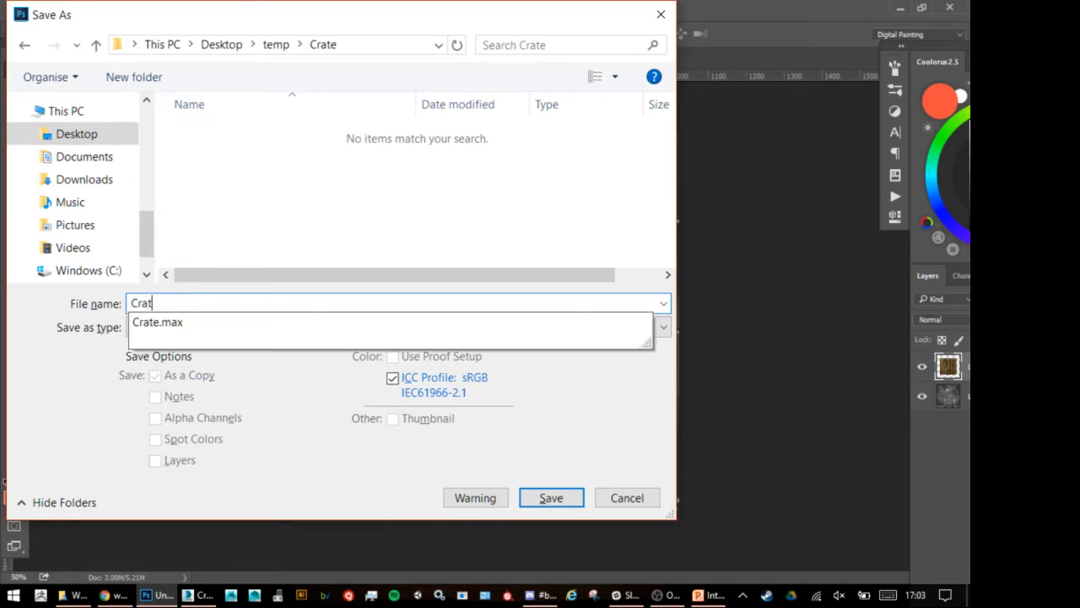
text(e_Texture)
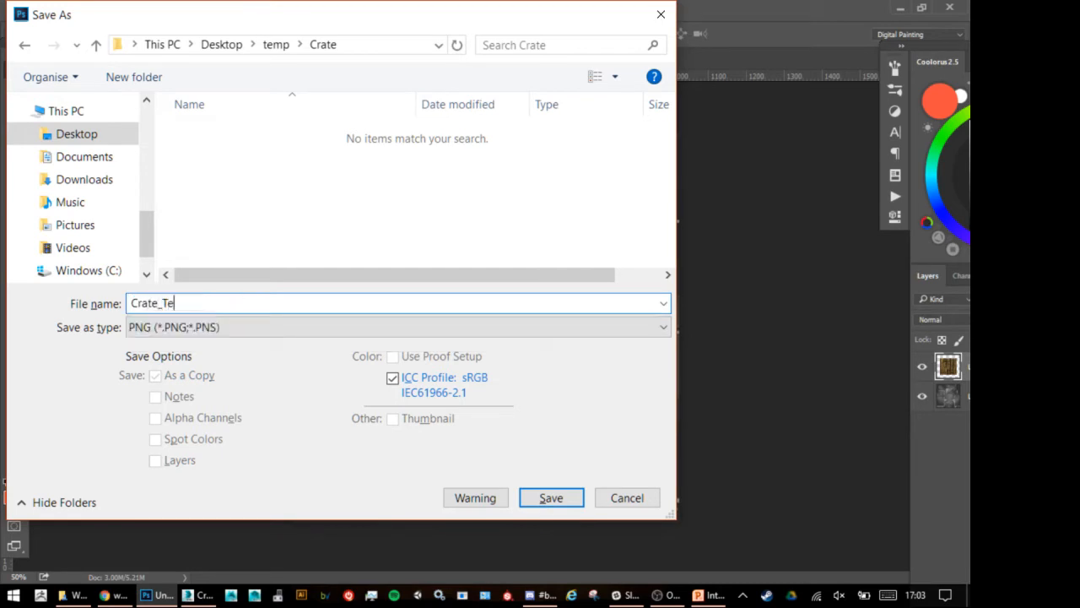
key(BackSpace)
key(BackSpace)
key(BackSpace)
text(u)
key(BackSpace)
text(ure)
key(Return)
key(Return)
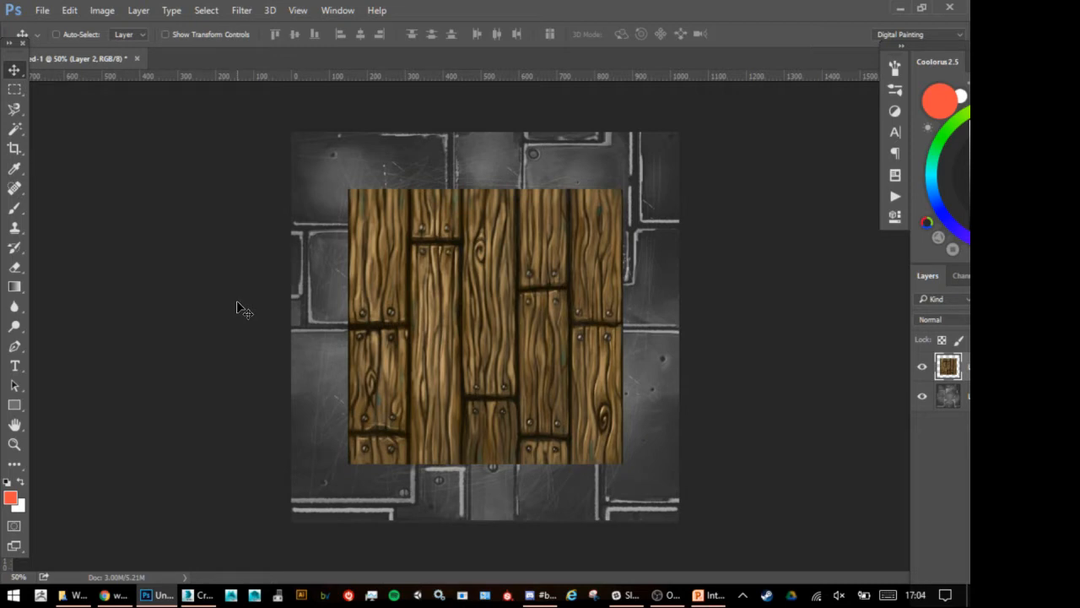
Close the Photoshop document without saving changes and minimize the program.
click(137, 58)
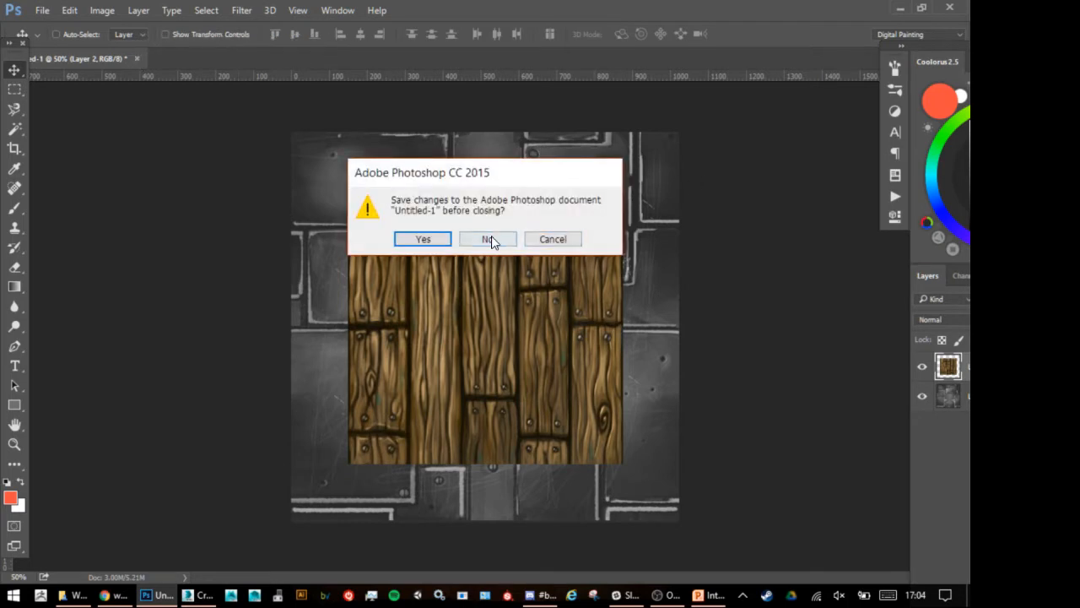
click(490, 237)
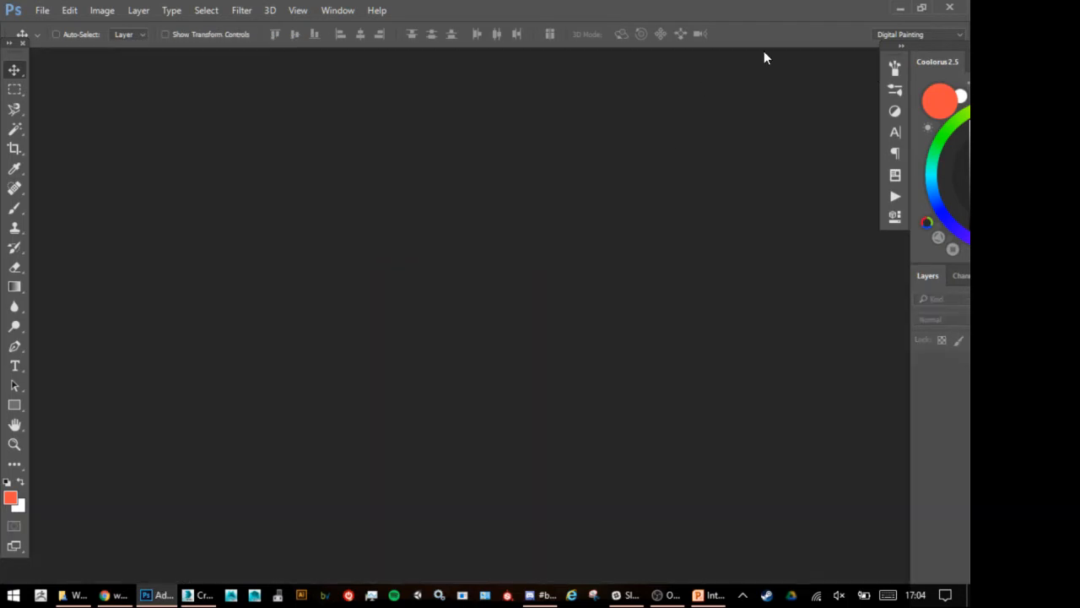
click(900, 10)
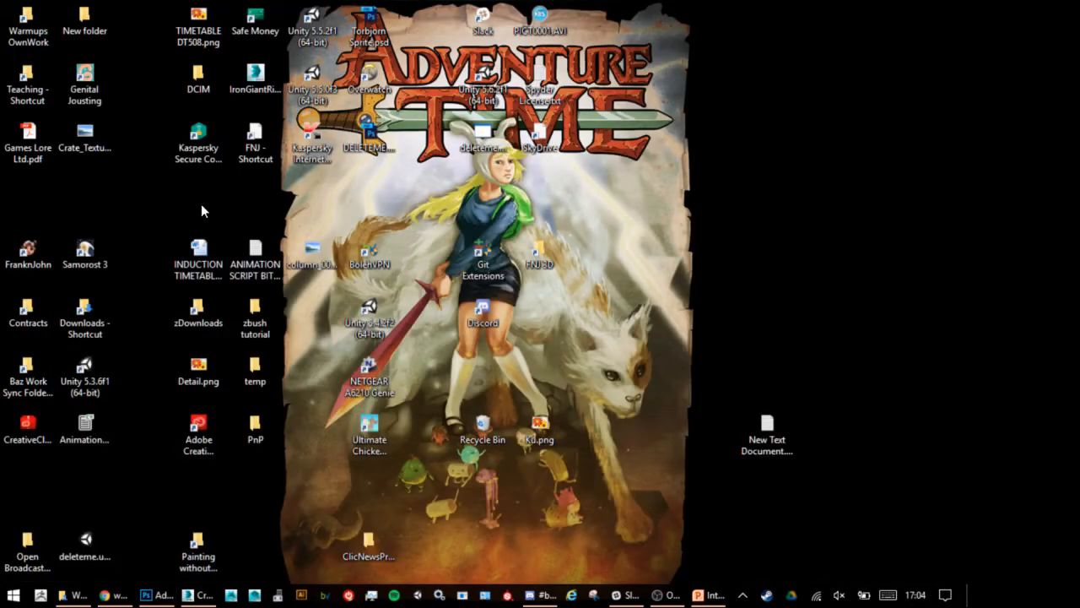
Open the Crate folder inside the desktop's temp folder, view Crate_Texture.png in the photo viewer and close the viewer.
click(28, 34)
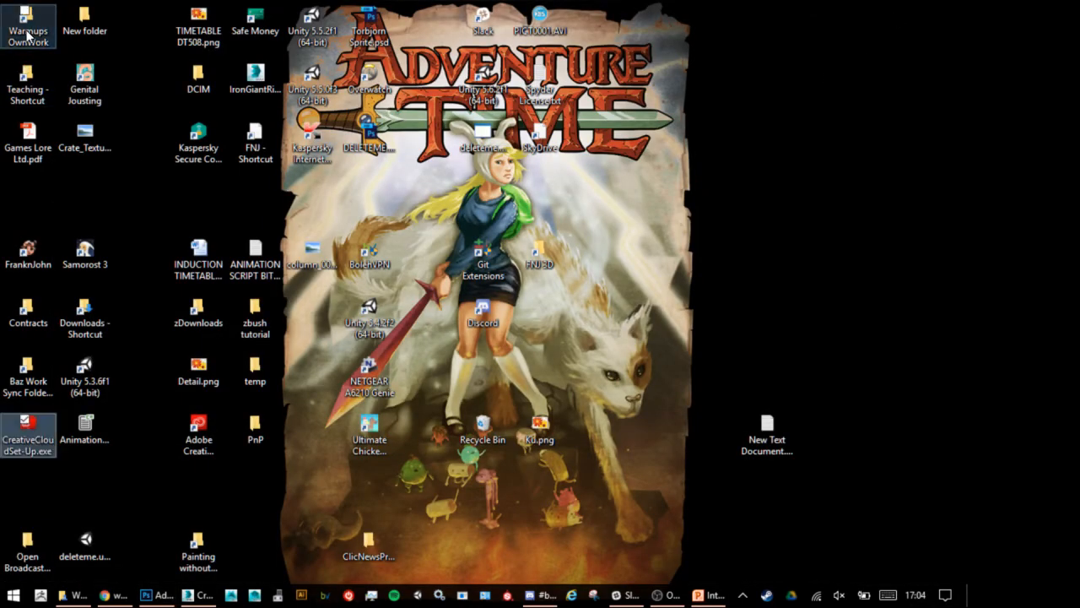
click(84, 141)
key(c)
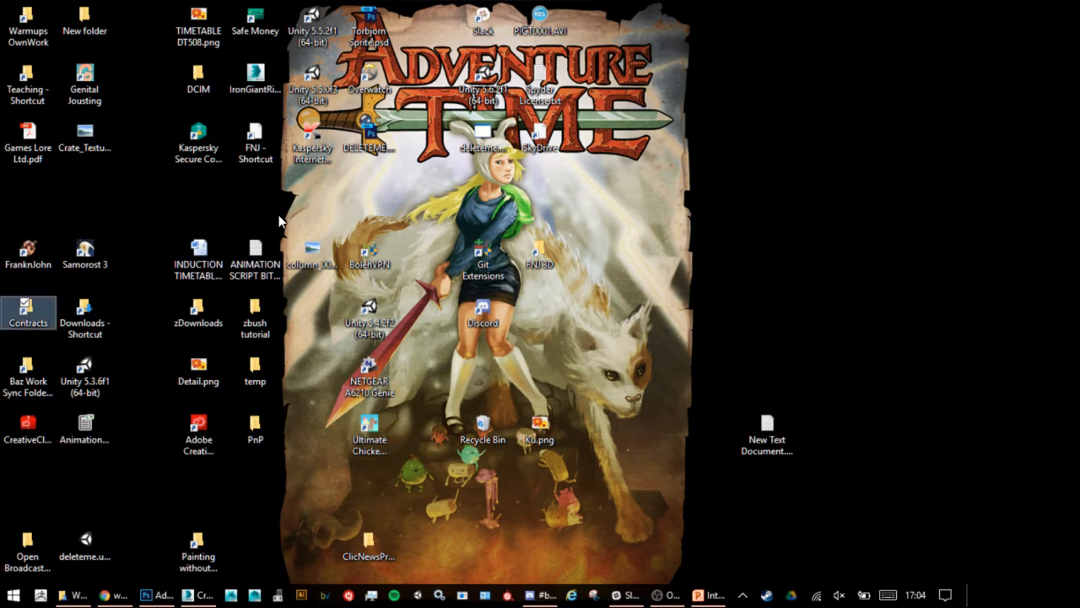
key(c)
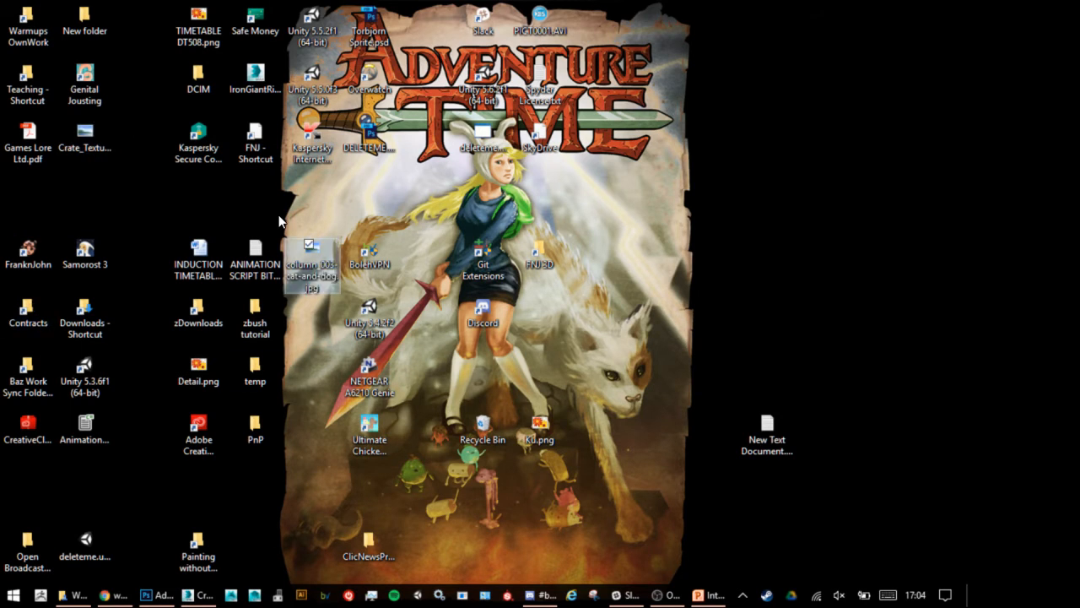
key(t)
key(Return)
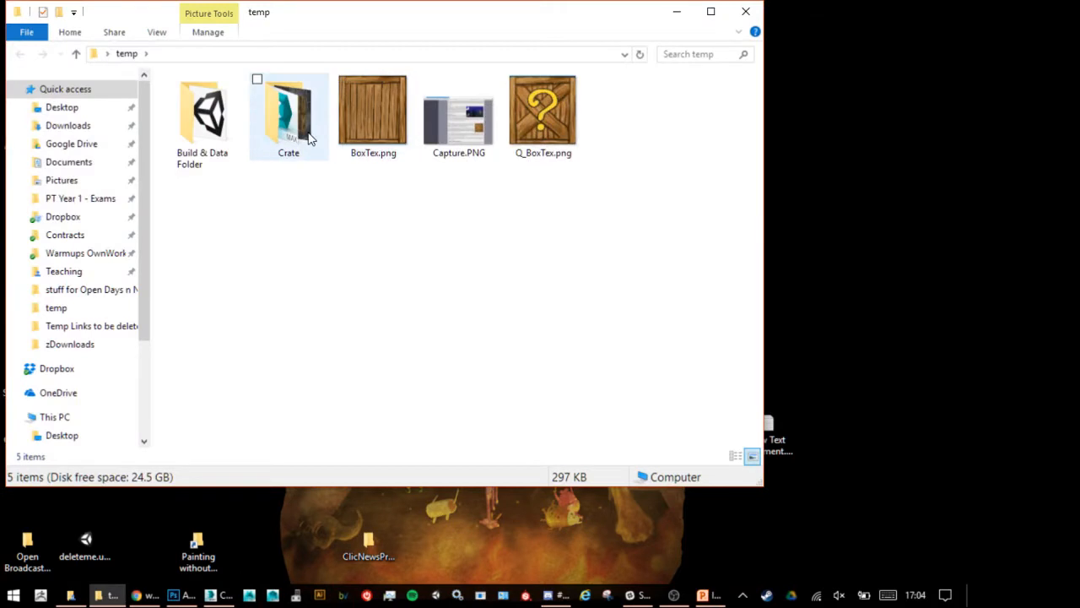
click(291, 140)
double_click(291, 141)
click(291, 141)
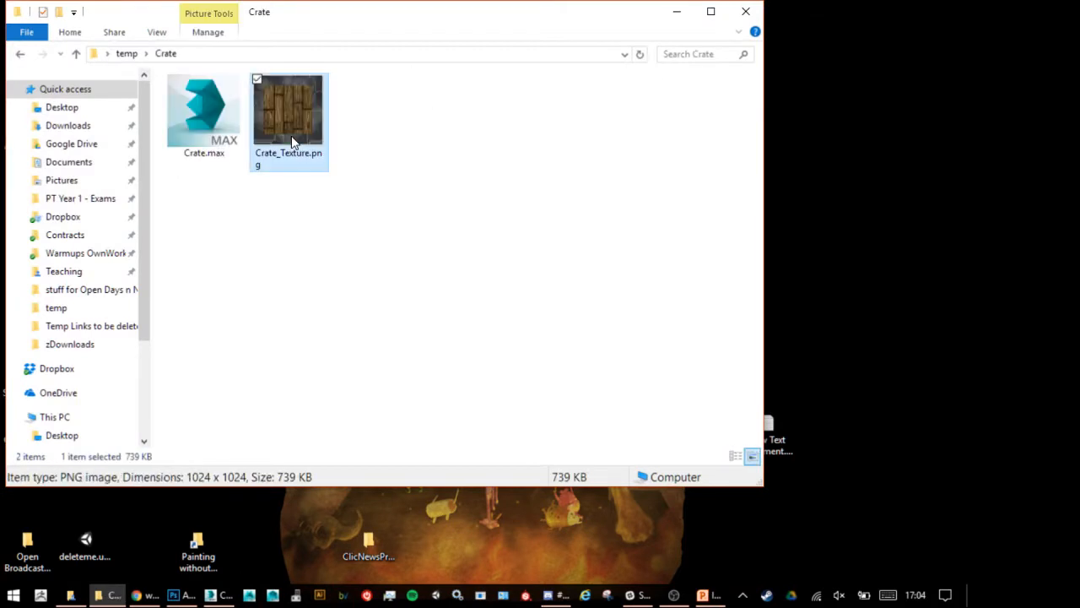
double_click(292, 141)
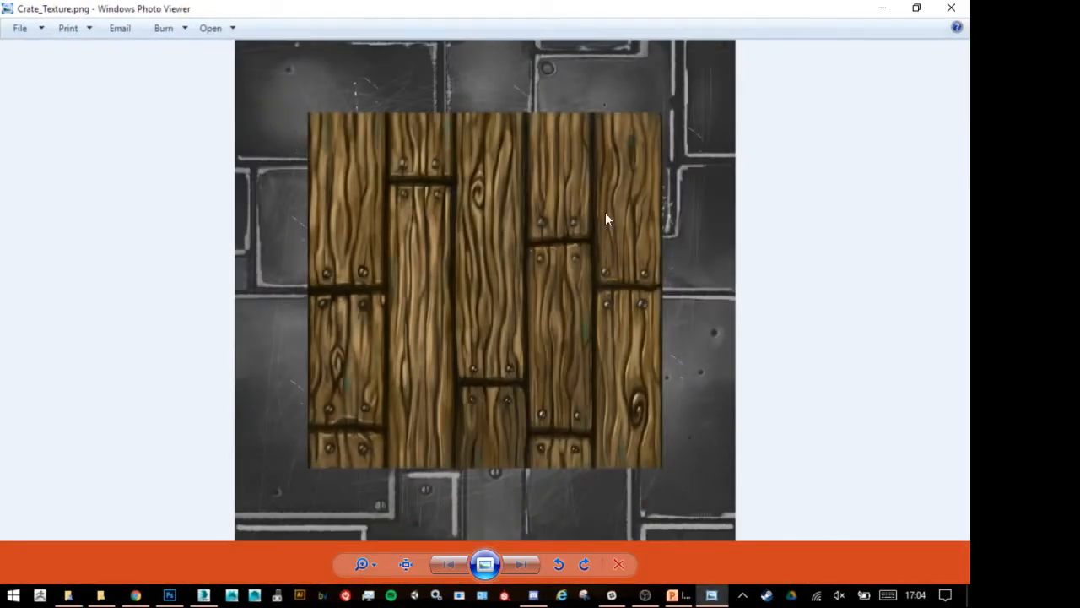
click(951, 9)
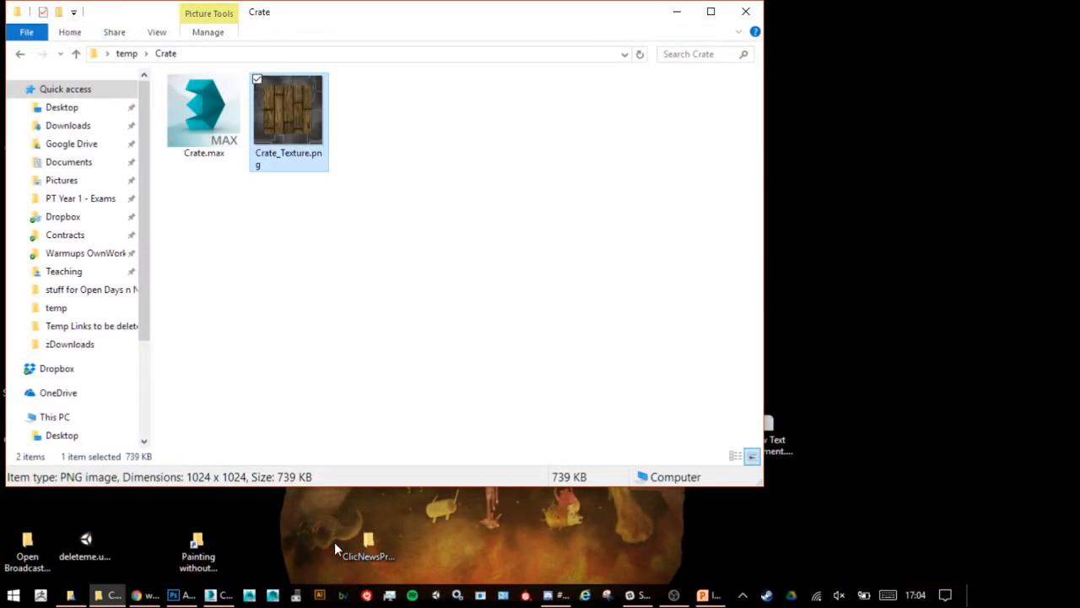
Switch to 3ds Max with the crate scene and turn on Set Key mode.
mouse_move(211, 596)
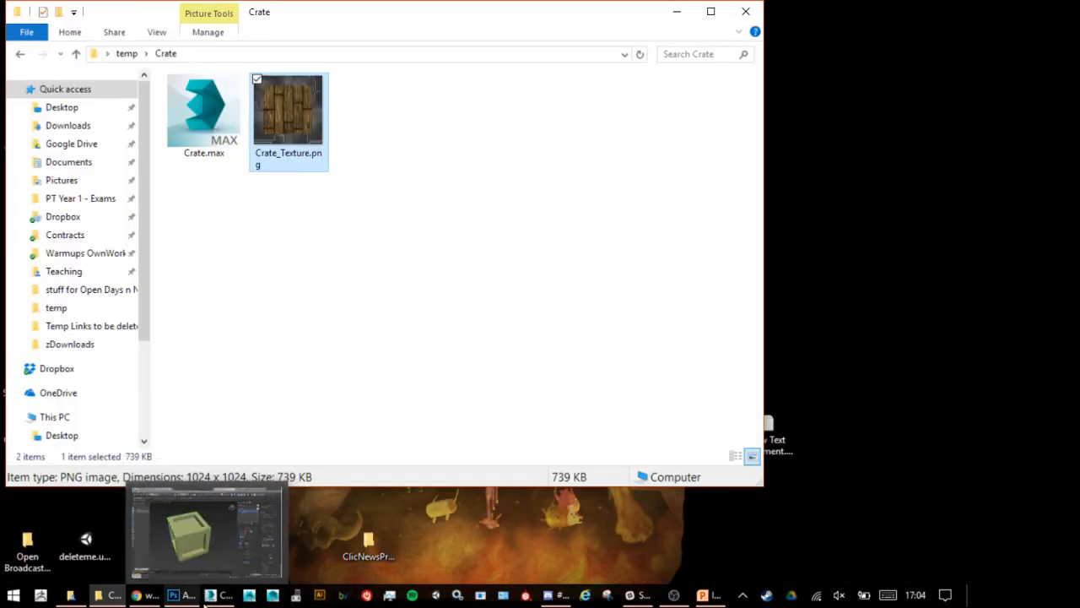
click(207, 531)
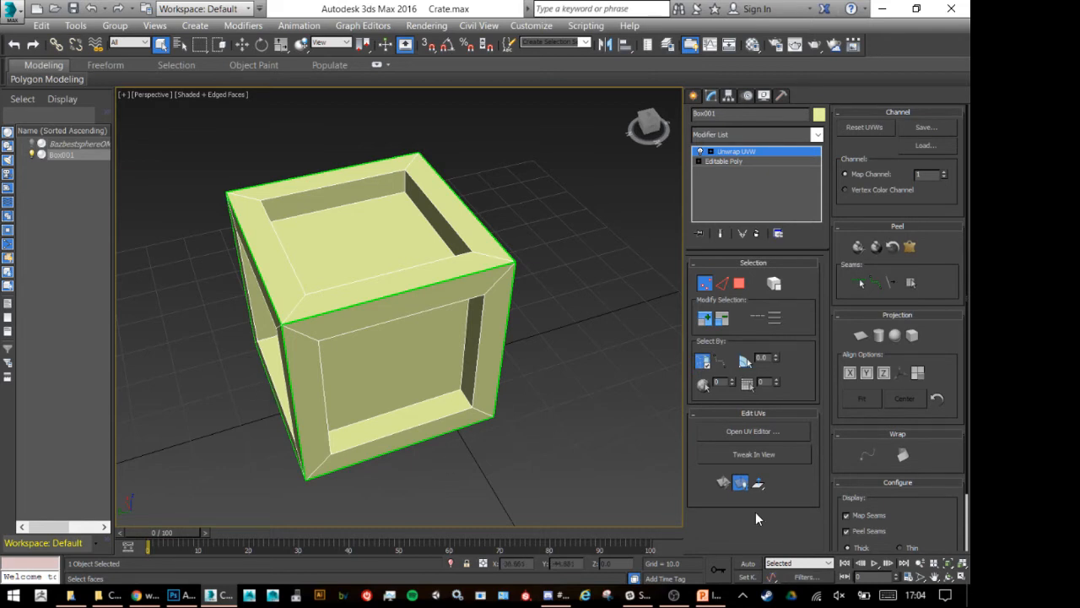
click(749, 566)
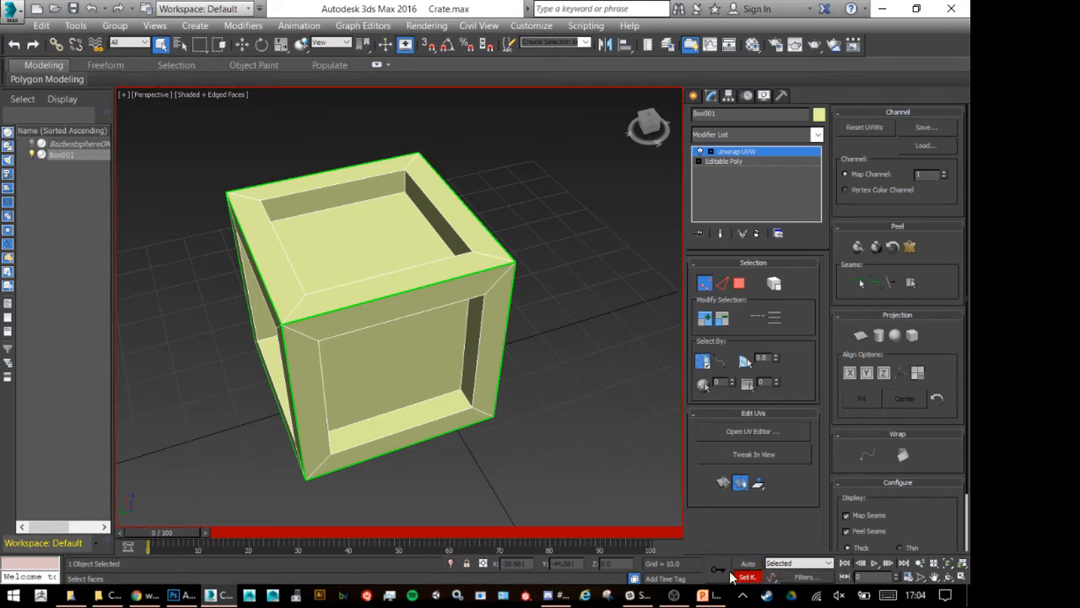
Turn off Set Key mode.
click(746, 577)
click(746, 576)
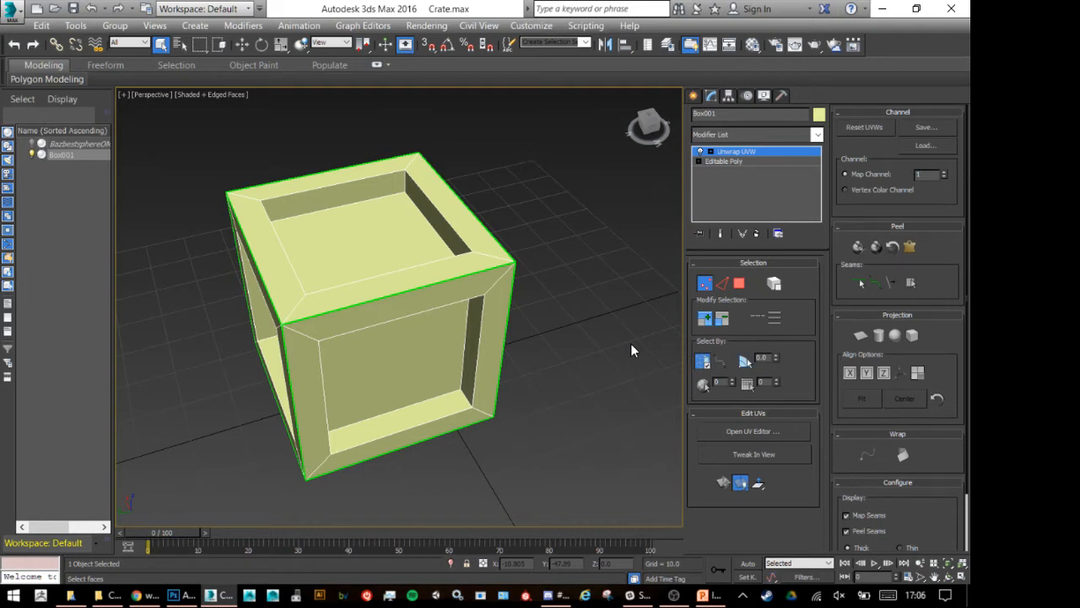
Switch to Chrome, search Google for "s shape history" and show the image results.
click(138, 594)
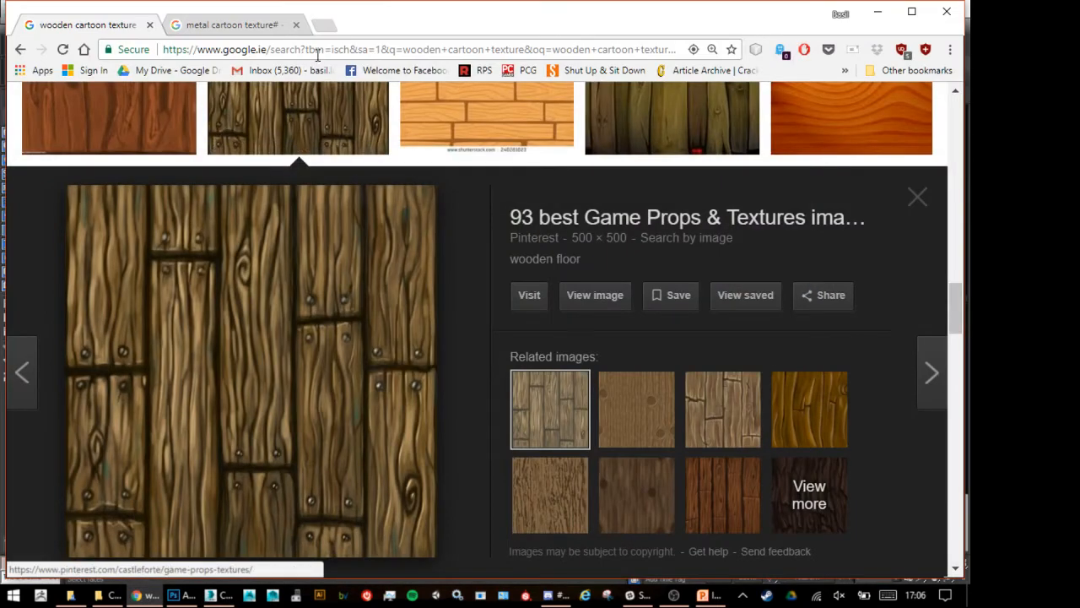
click(331, 52)
text(s sha)
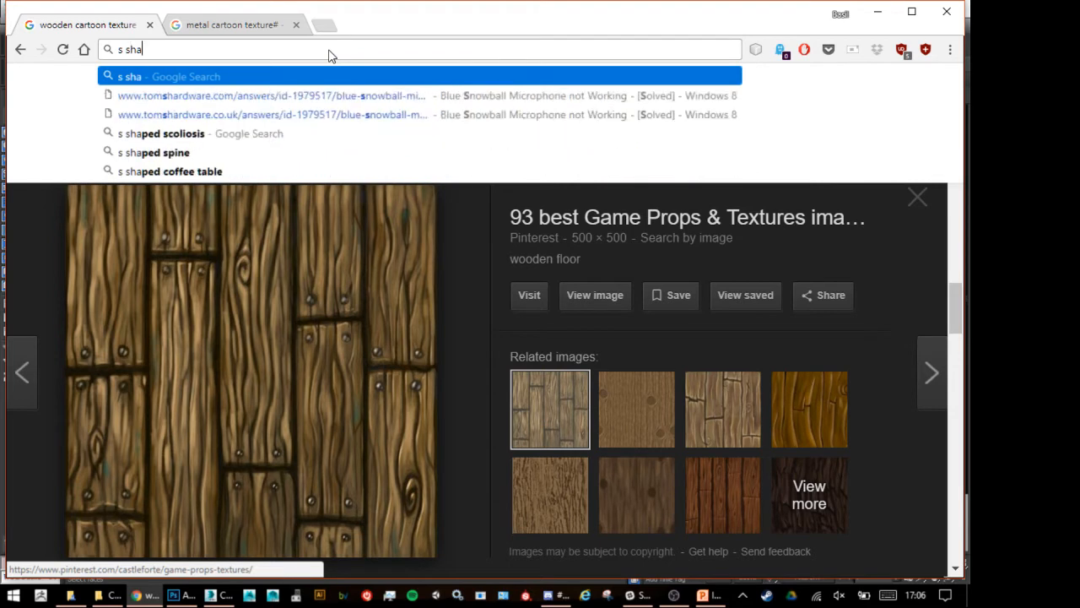
text(pe history)
key(Return)
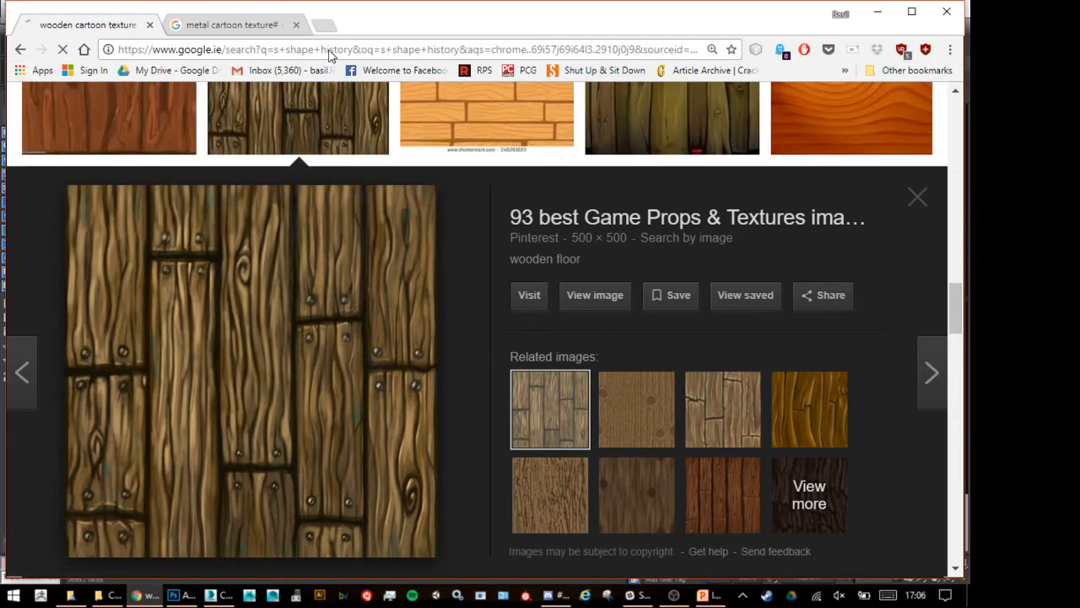
scroll(422, 240, down, 3)
scroll(411, 240, up, 3)
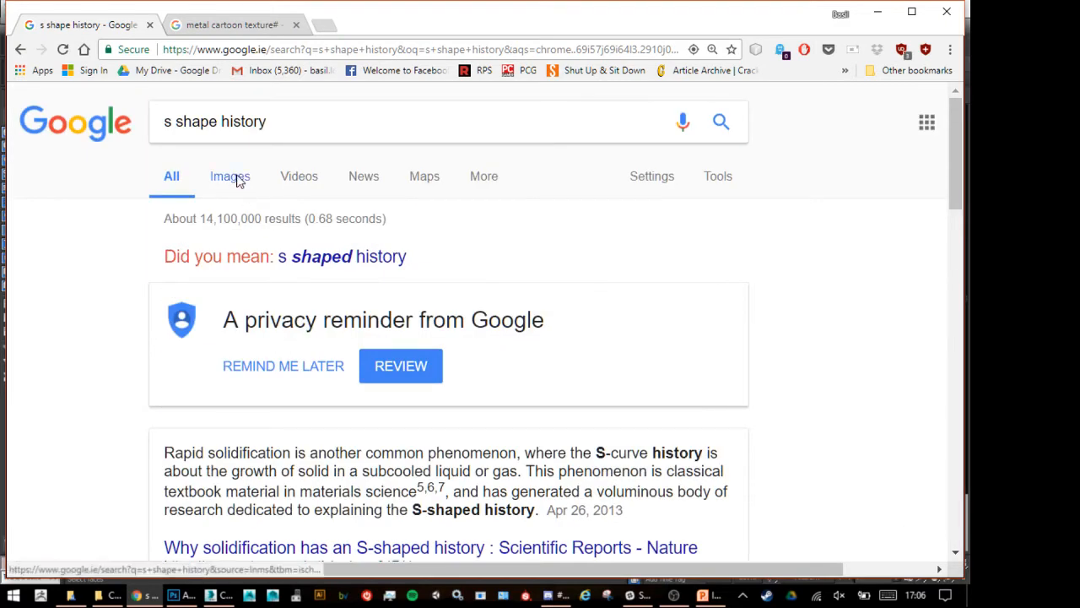
click(239, 178)
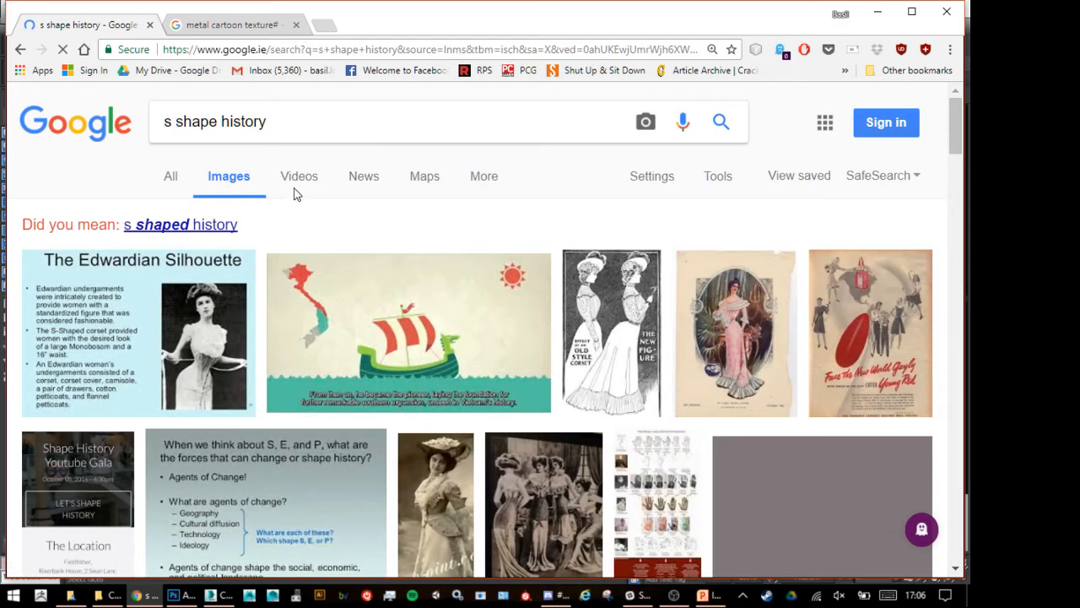
Change the Google search to "superman s shape history".
click(170, 121)
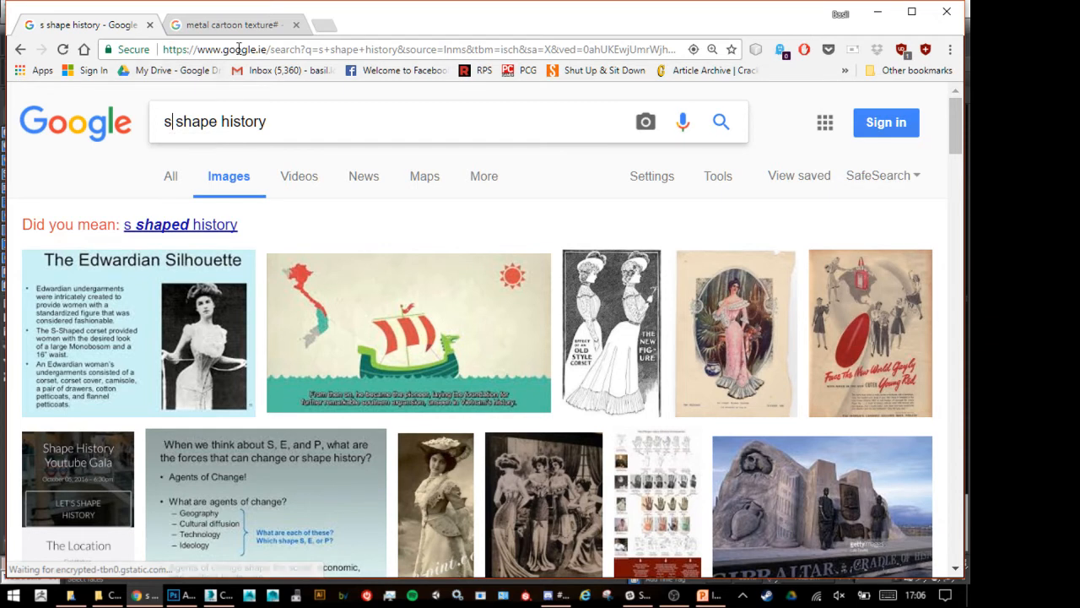
text(uperma)
key(BackSpace)
key(BackSpace)
text(man s)
key(Return)
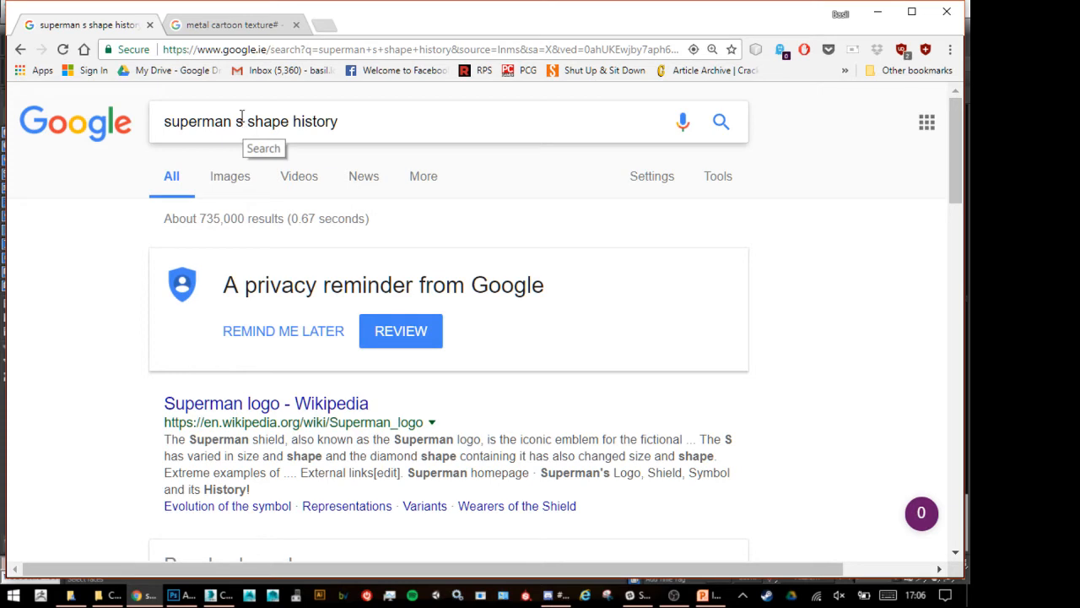
Search for "cool s shape history" instead and show the image results.
double_click(228, 123)
text(cool)
key(Return)
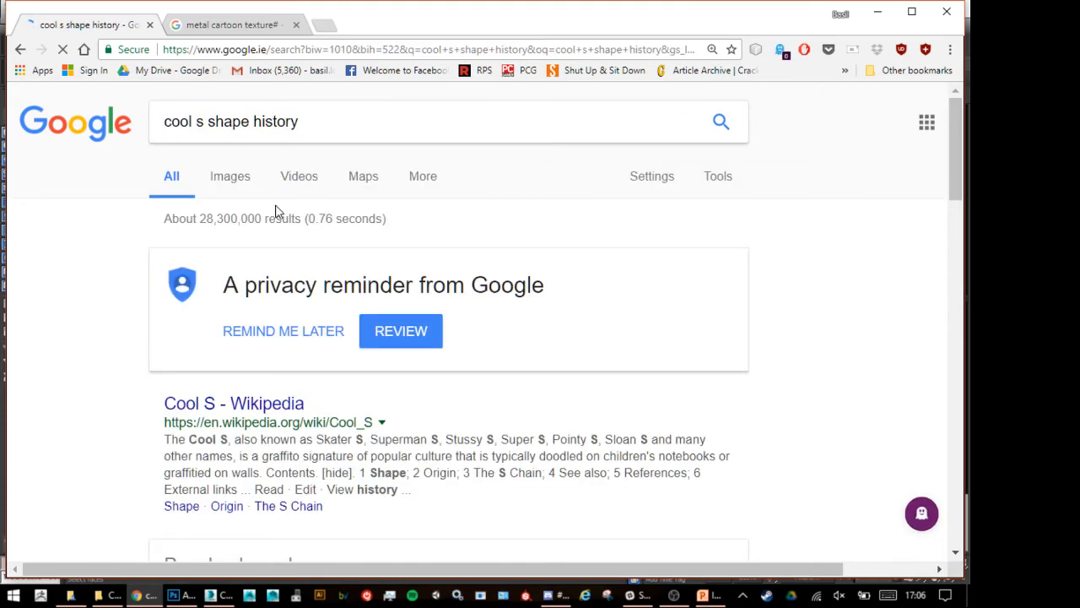
click(241, 176)
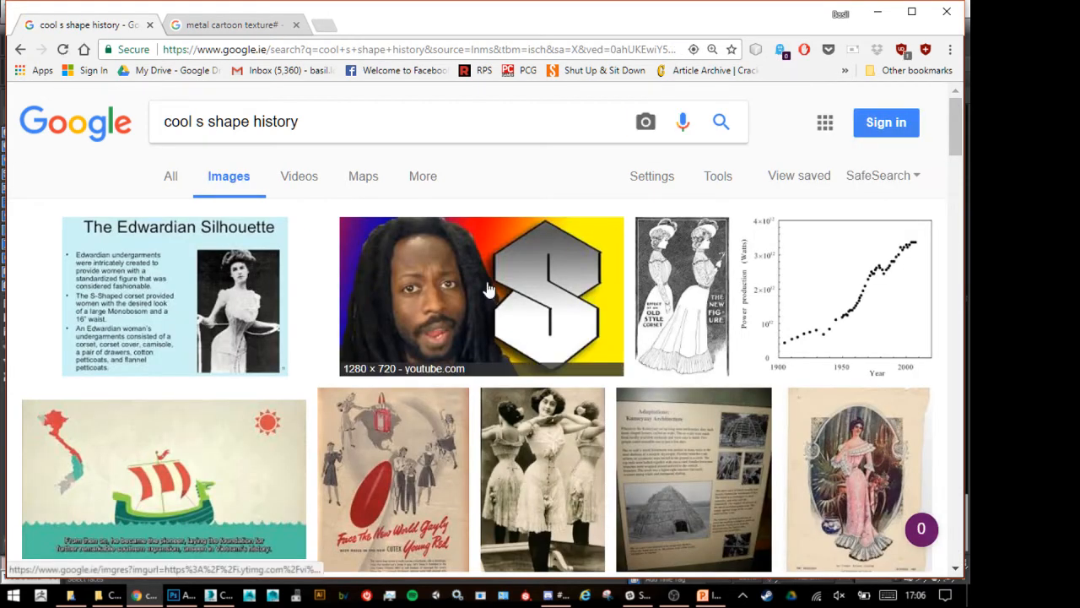
Search for "skater s shape history", show all web results and open the Cool S Wikipedia article.
double_click(191, 122)
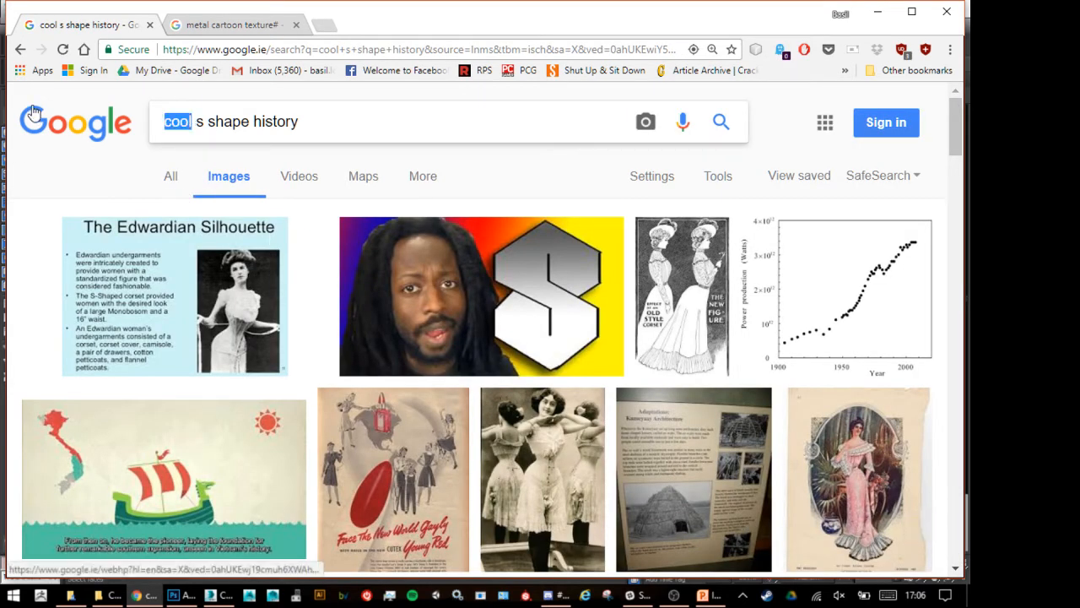
text(skater)
key(Return)
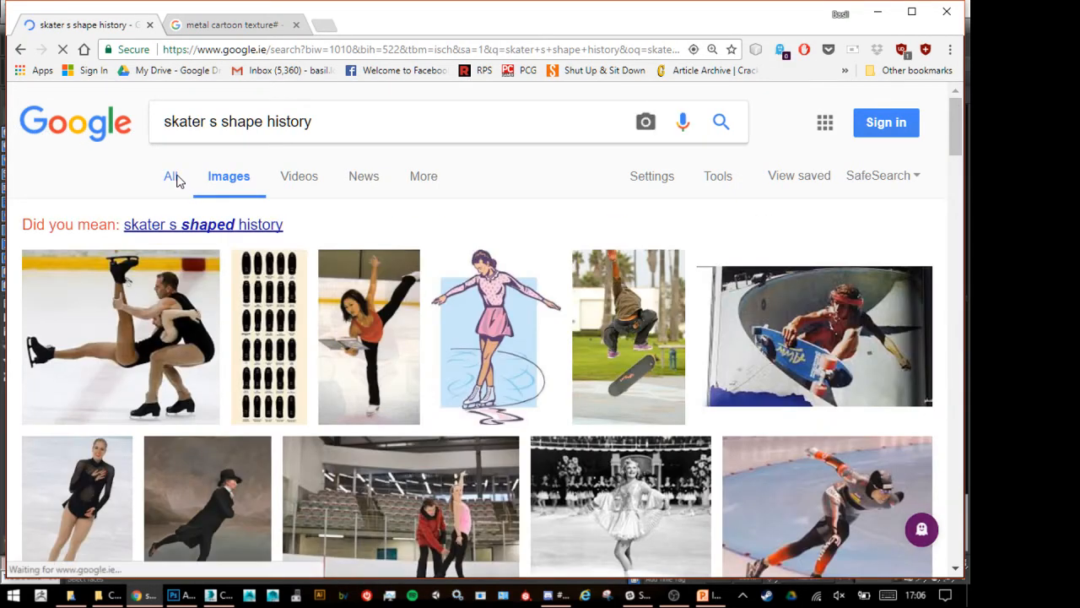
click(173, 179)
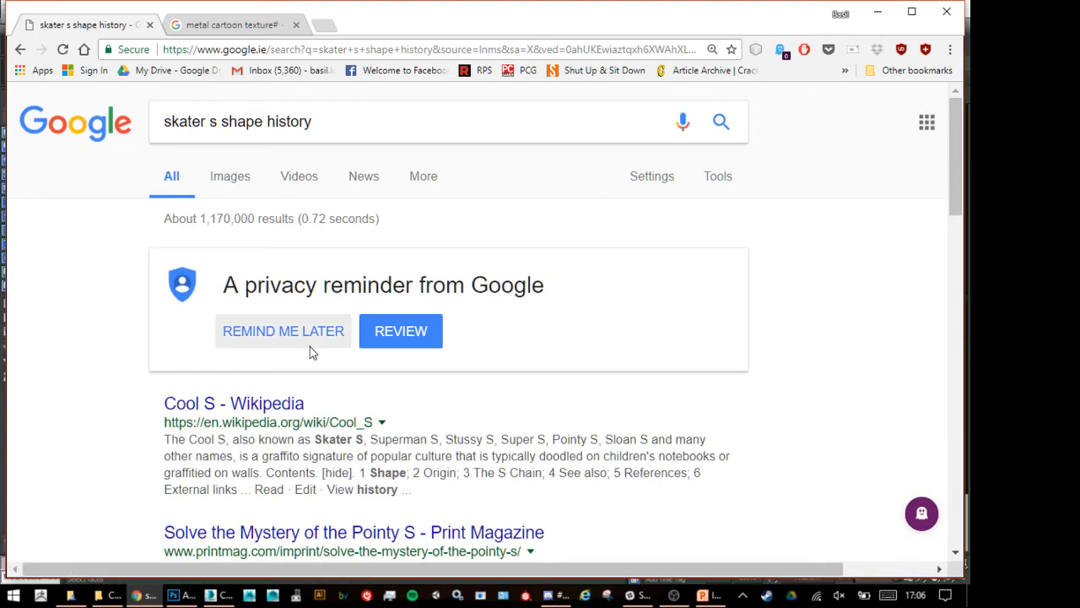
click(278, 410)
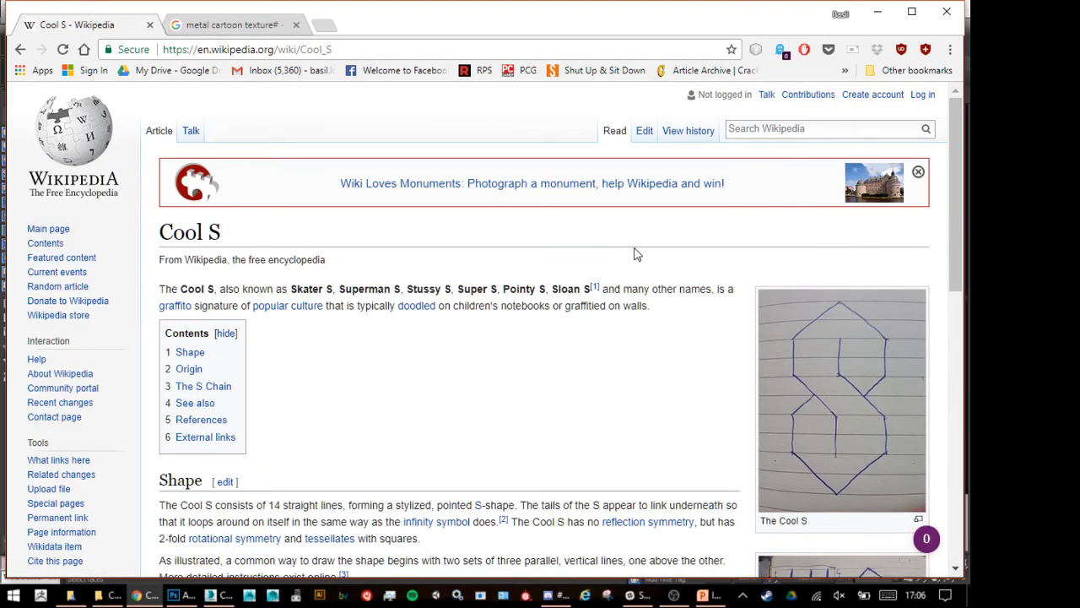
Read through the Cool S article's shape, origin and S Chain sections, return to its beginning and minimize the browser.
scroll(634, 252, down, 3)
scroll(634, 248, down, 3)
scroll(634, 248, up, 3)
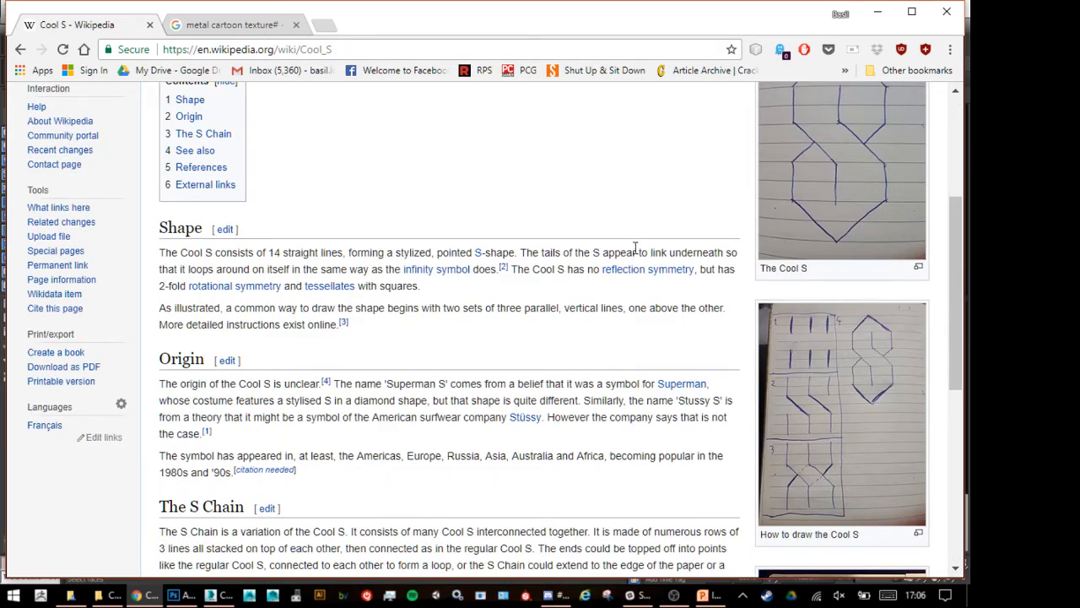
scroll(635, 251, down, 3)
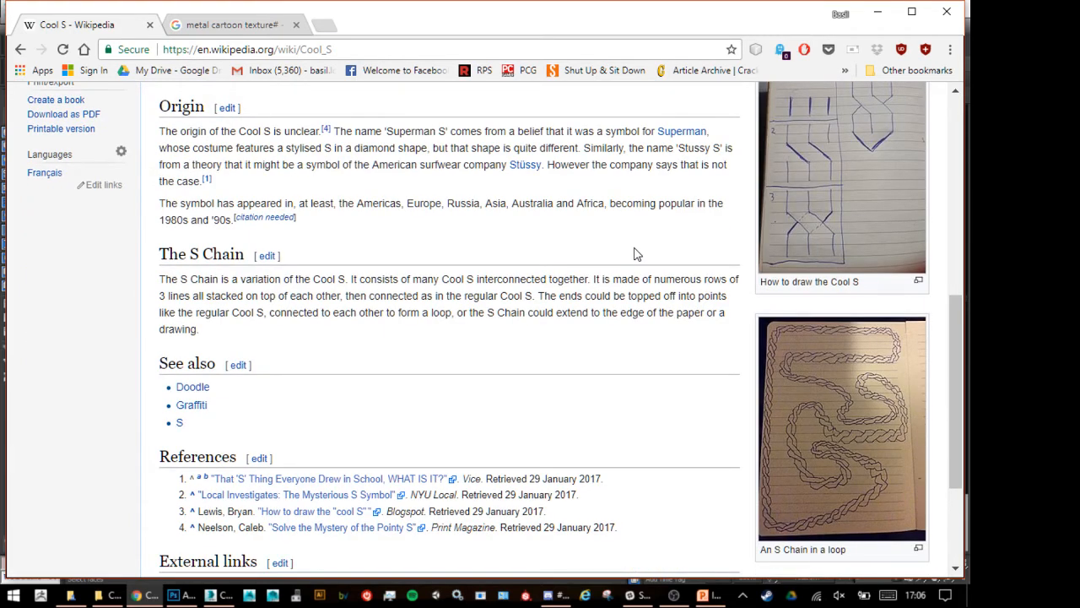
scroll(636, 254, up, 2)
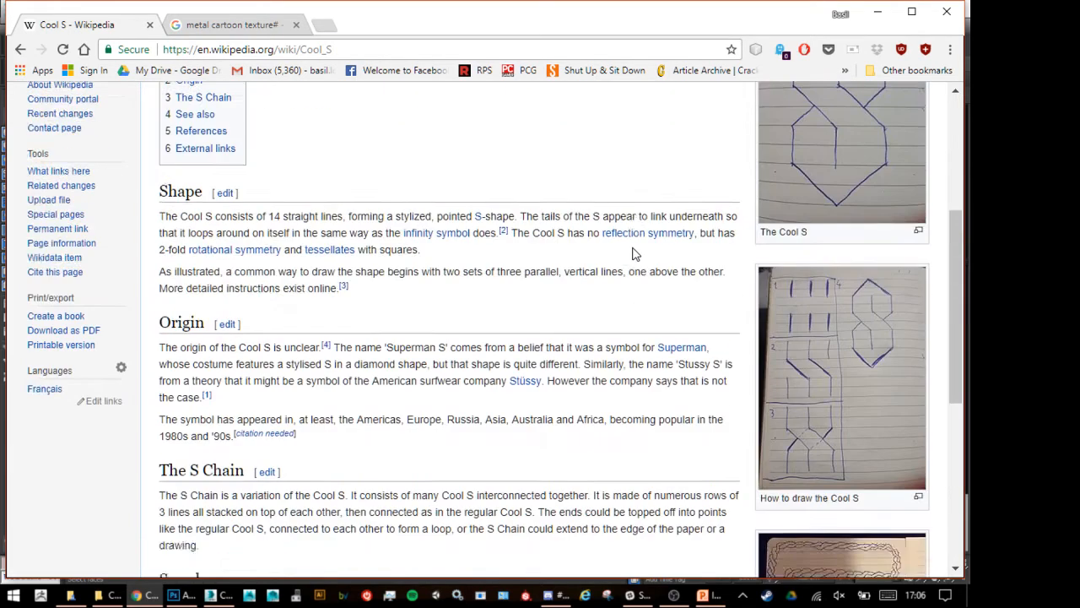
scroll(633, 248, down, 2)
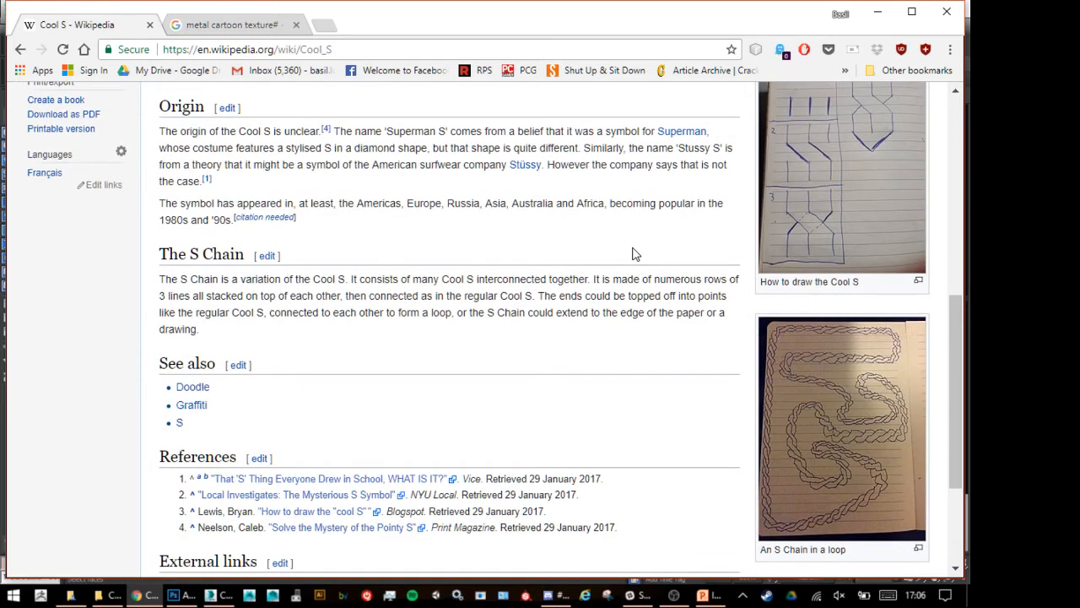
scroll(635, 254, down, 2)
key(Home)
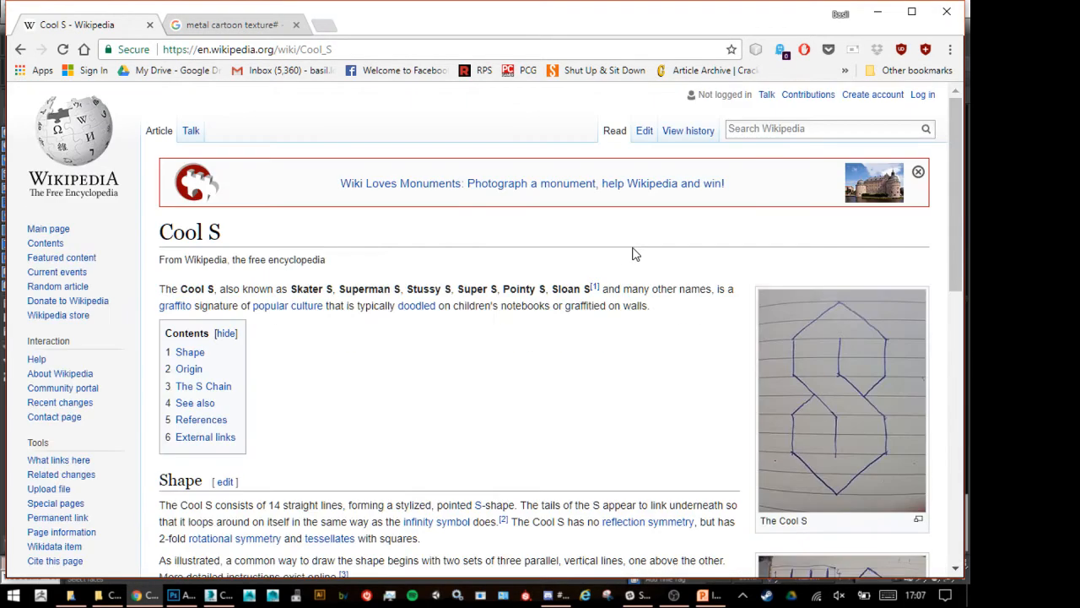
click(875, 10)
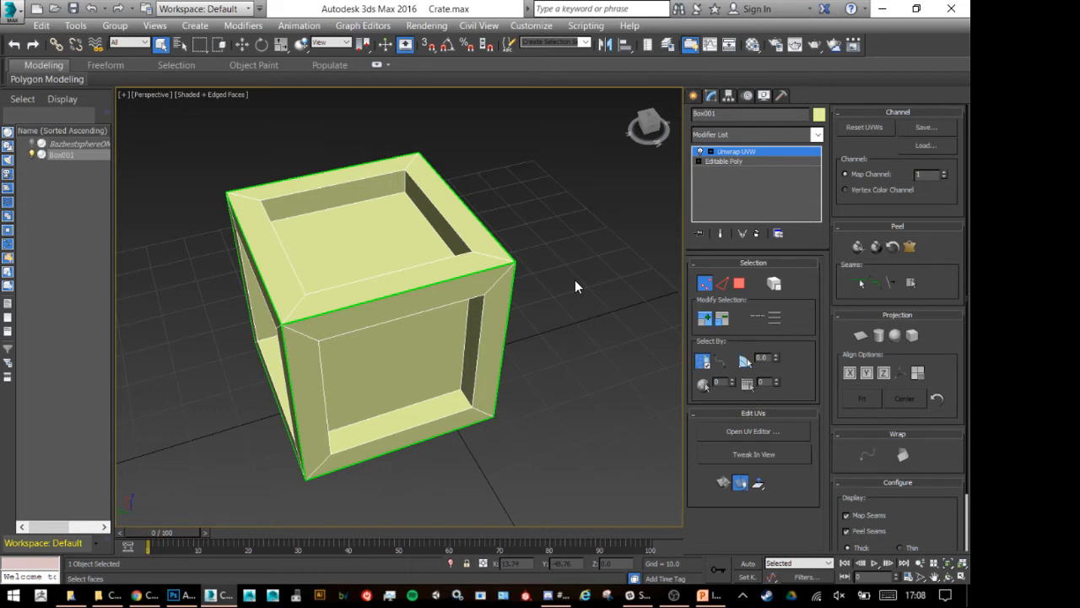
Open the Material Editor, switch it to Slate mode and return it to Compact mode.
key(m)
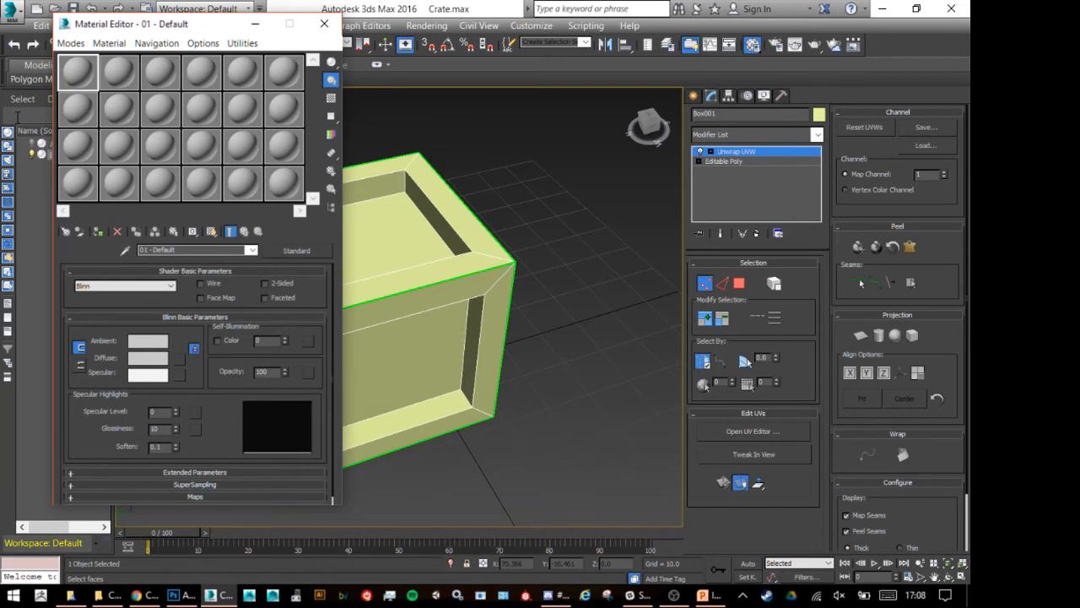
click(80, 43)
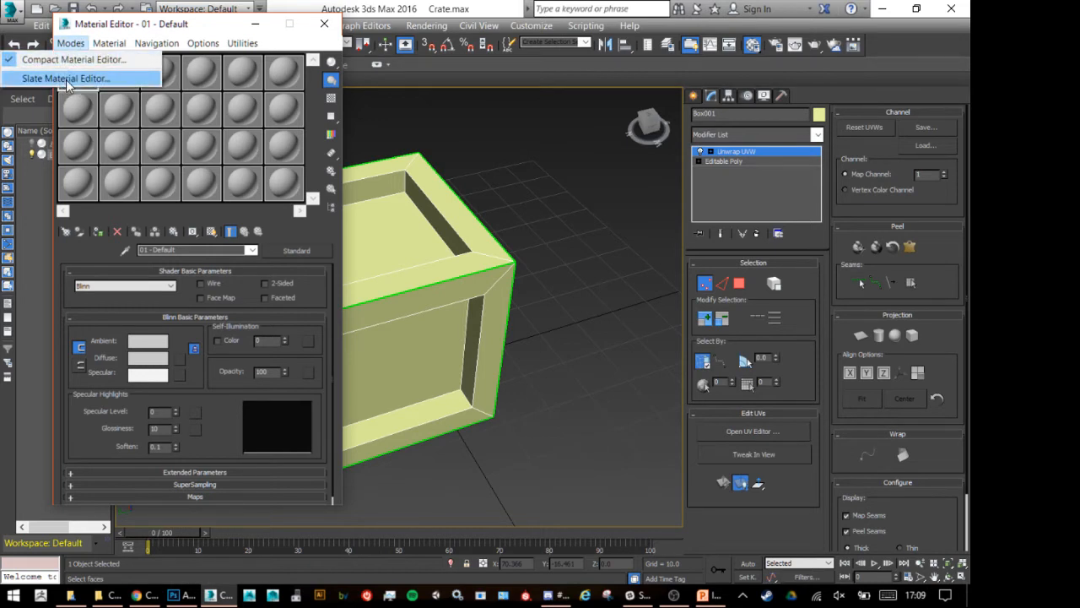
click(65, 78)
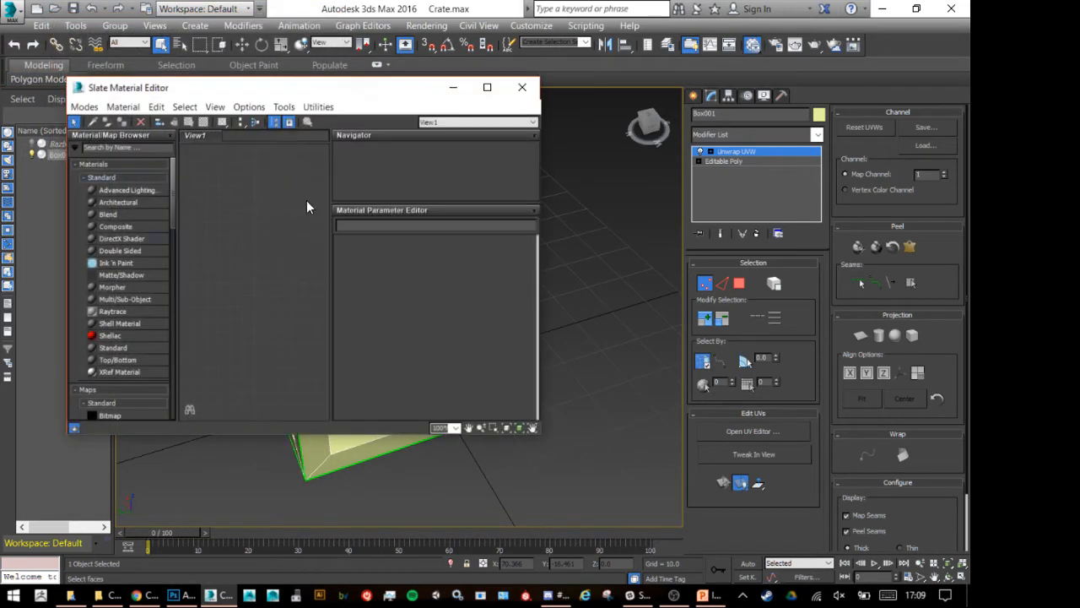
click(74, 111)
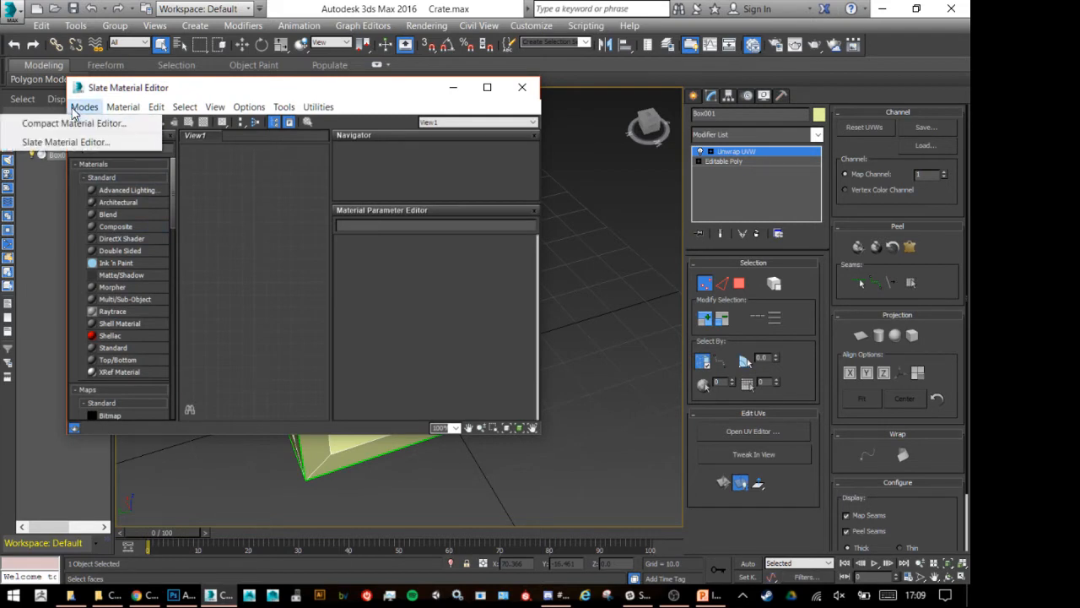
click(71, 124)
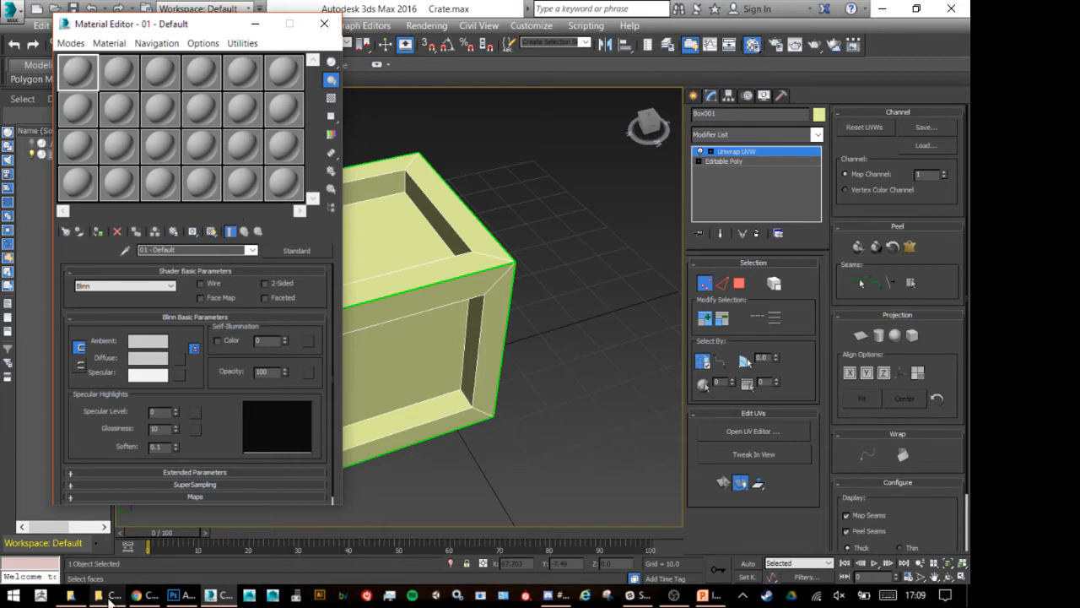
Switch to the PowerPoint presentation, view the Diffuse and Normal Maps slide, and minimize it to return to 3ds Max.
click(702, 595)
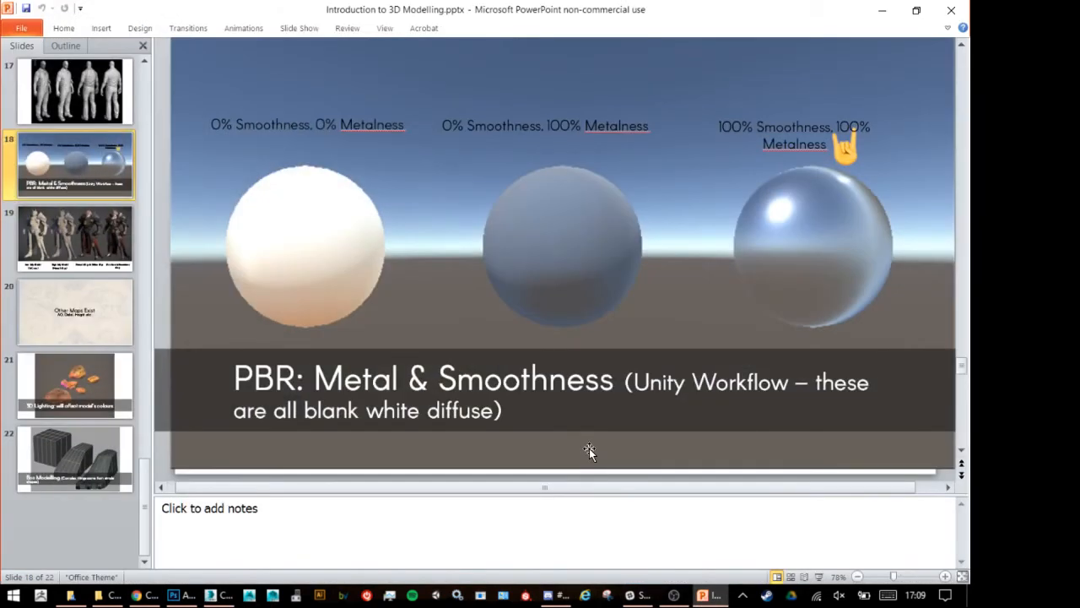
click(68, 110)
scroll(96, 186, up, 5)
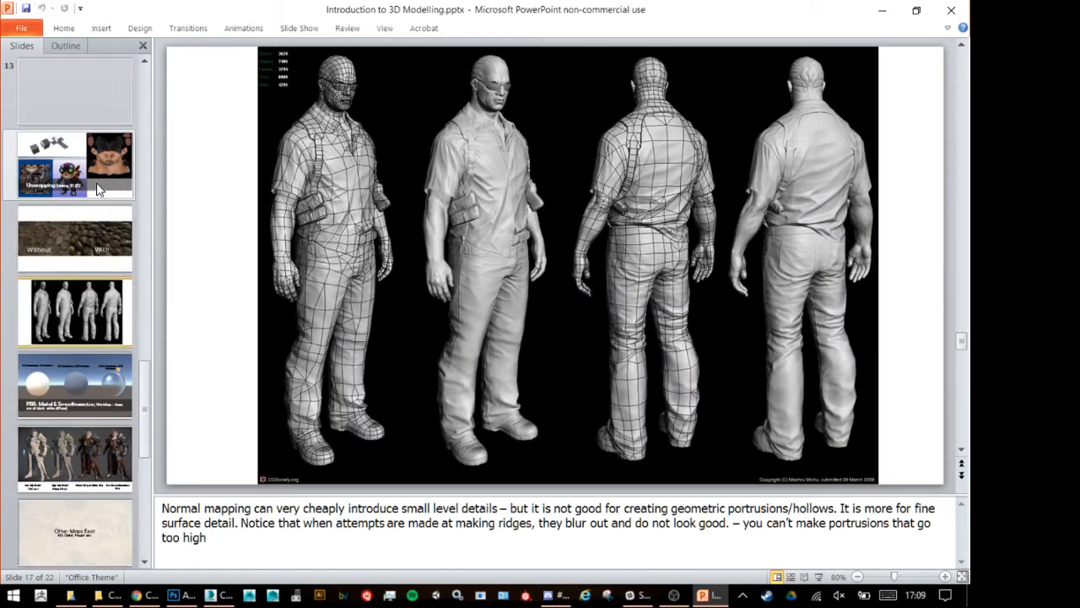
click(72, 338)
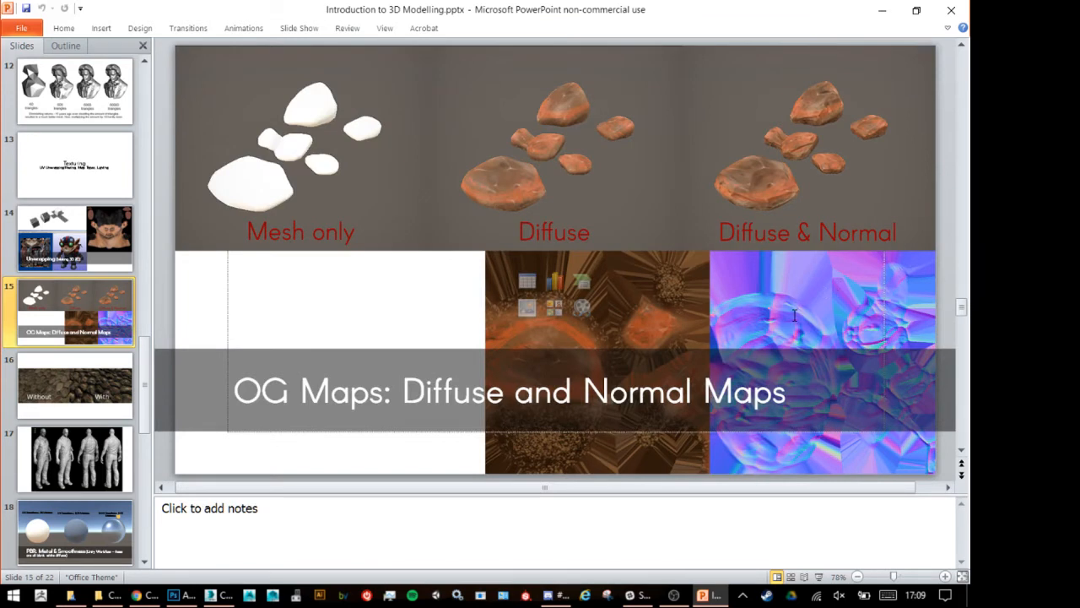
click(883, 17)
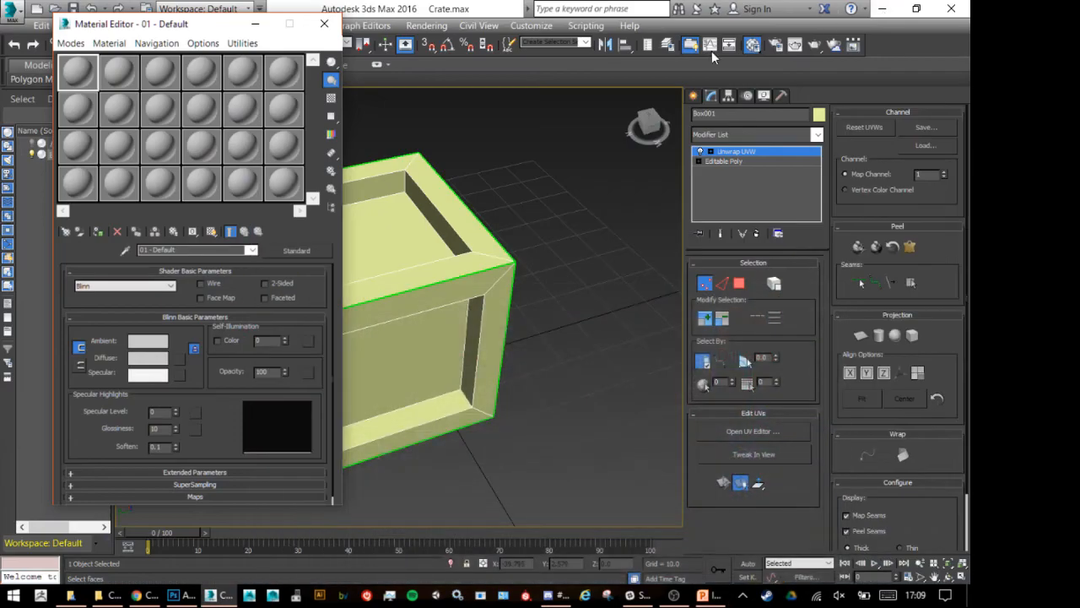
Assign Crate_Texture.png from the desktop's temp/Crate folder as a Bitmap map on the first material's Diffuse color.
click(178, 359)
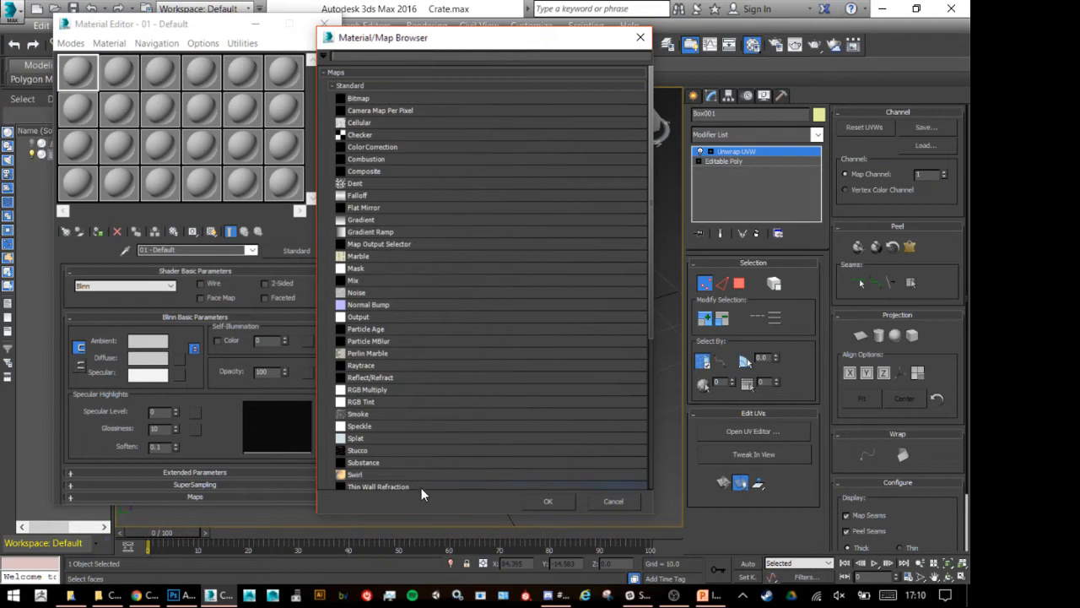
double_click(360, 98)
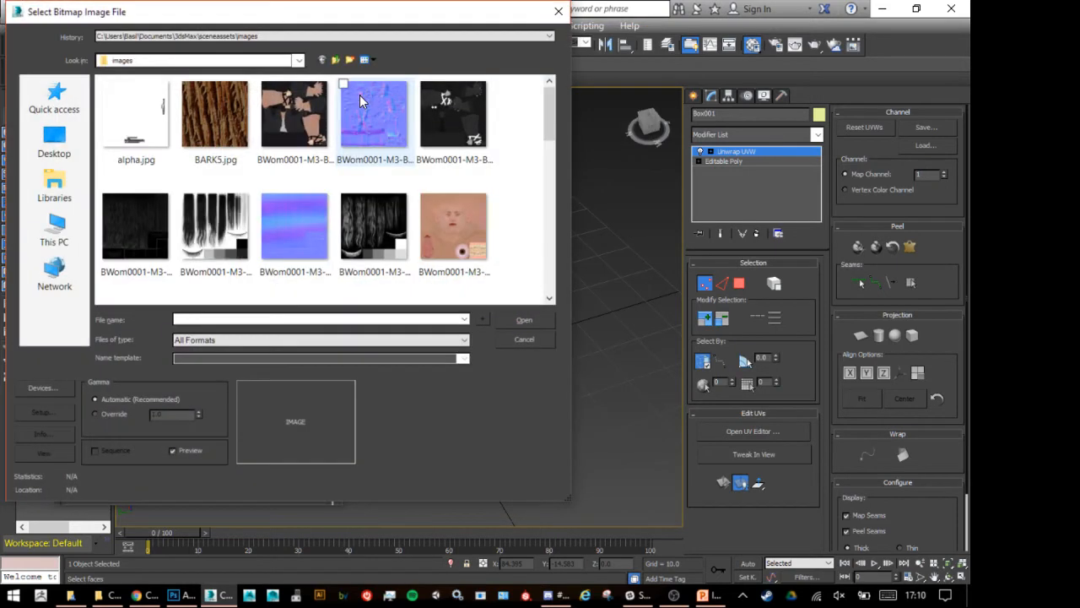
click(54, 141)
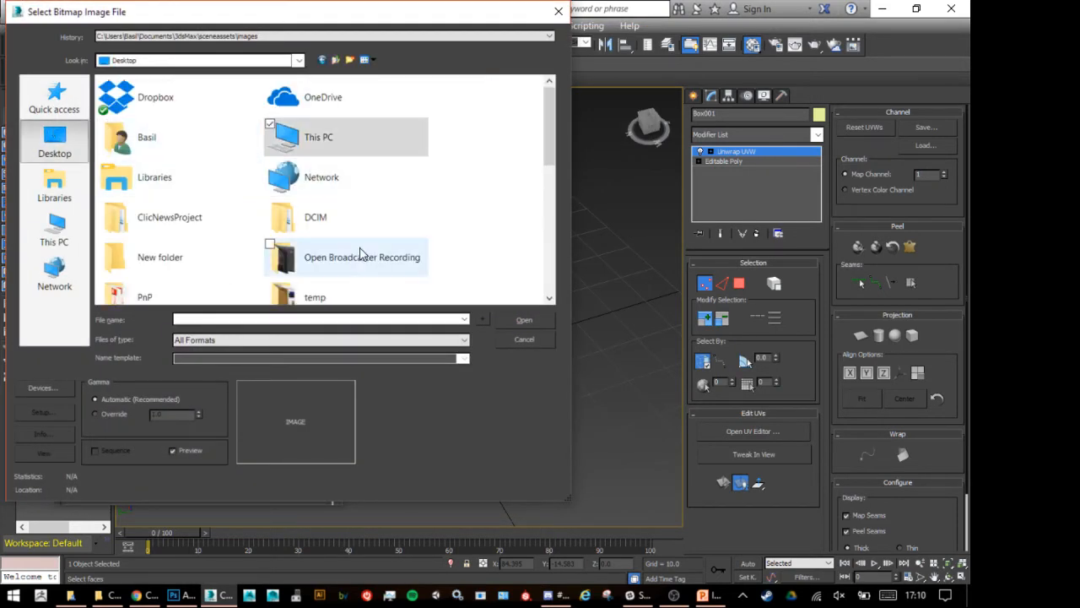
scroll(322, 257, down, 10)
scroll(322, 256, up, 10)
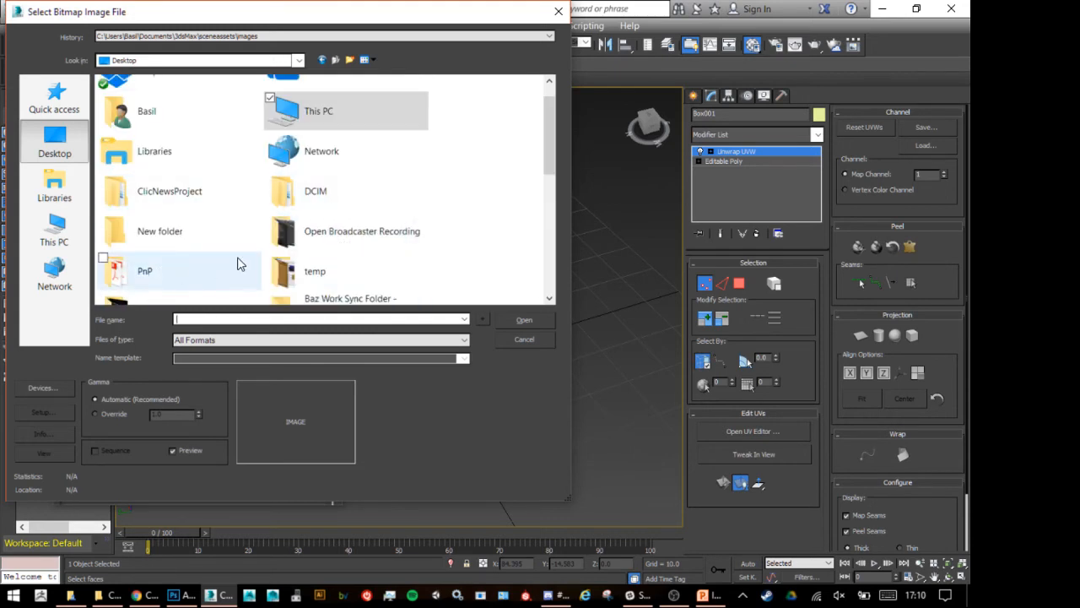
double_click(314, 271)
double_click(237, 124)
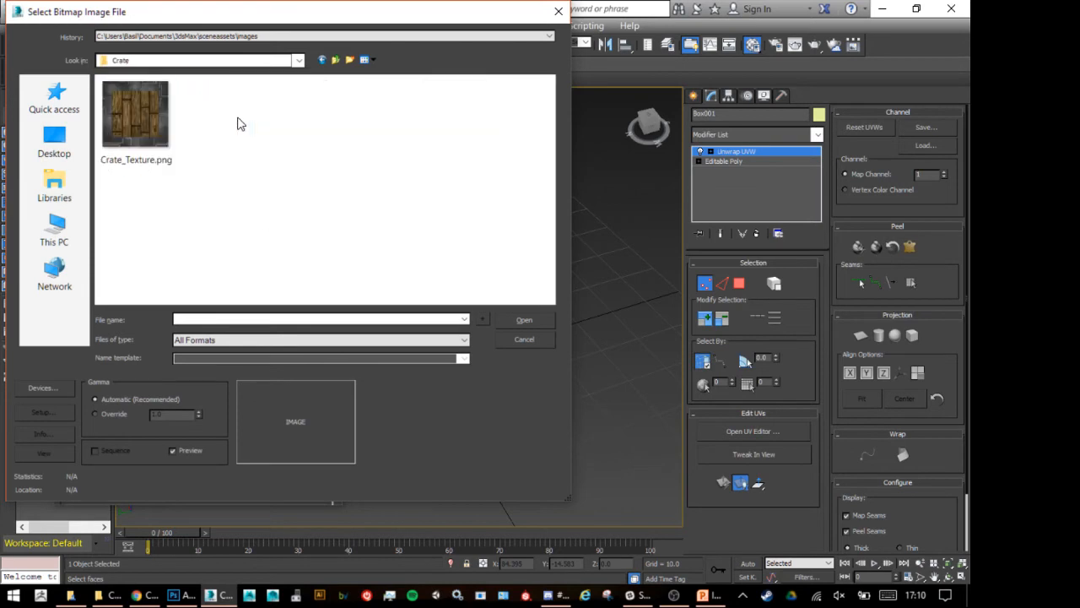
double_click(124, 133)
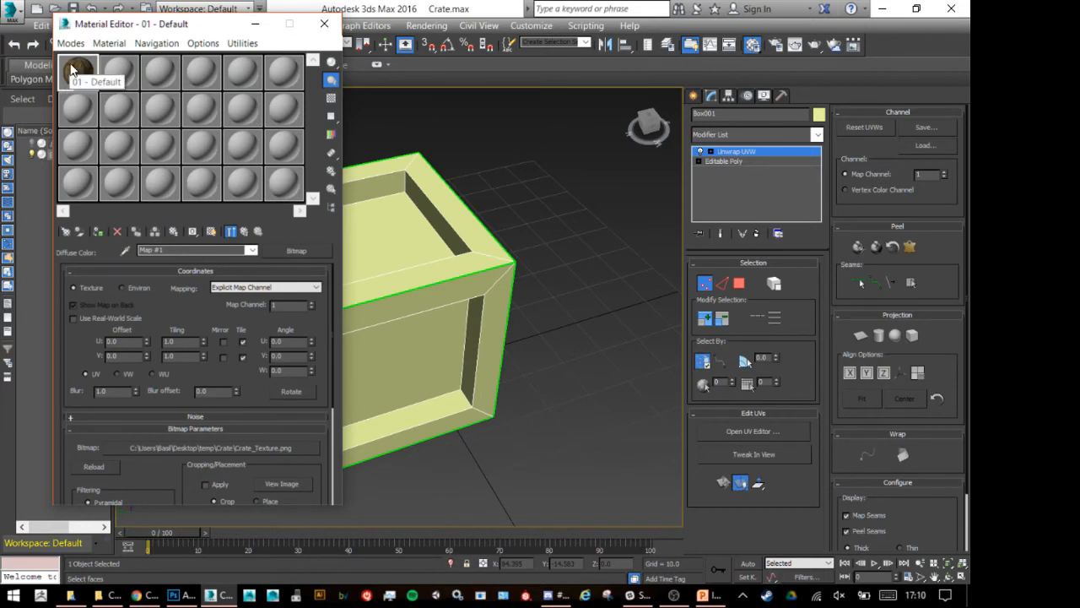
Assign the textured material to the crate, show its shaded map in the viewport and close the Material Editor.
key(x)
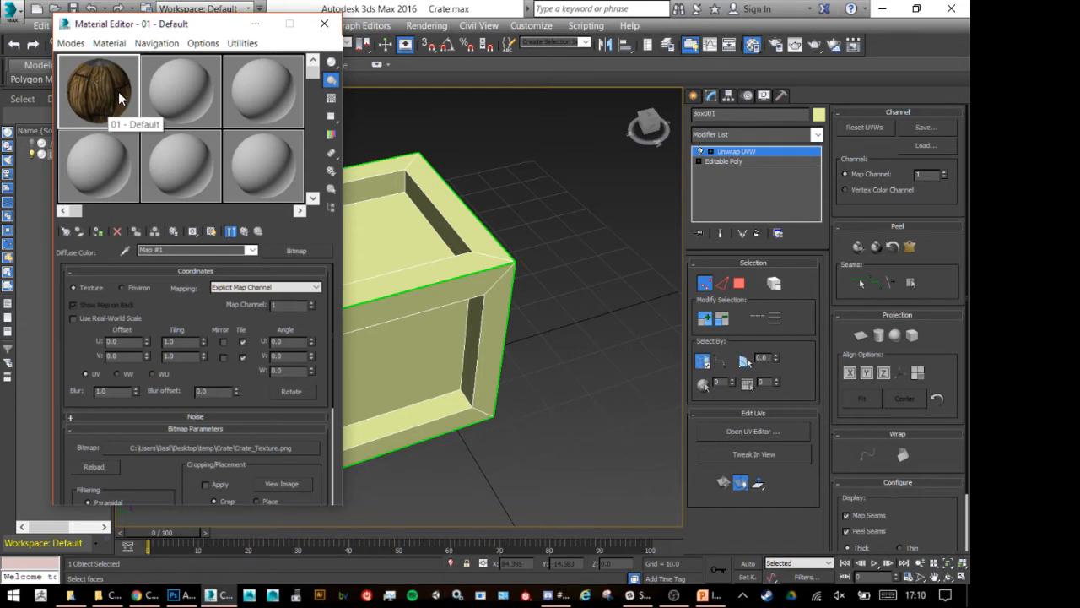
drag(118, 91, 439, 245)
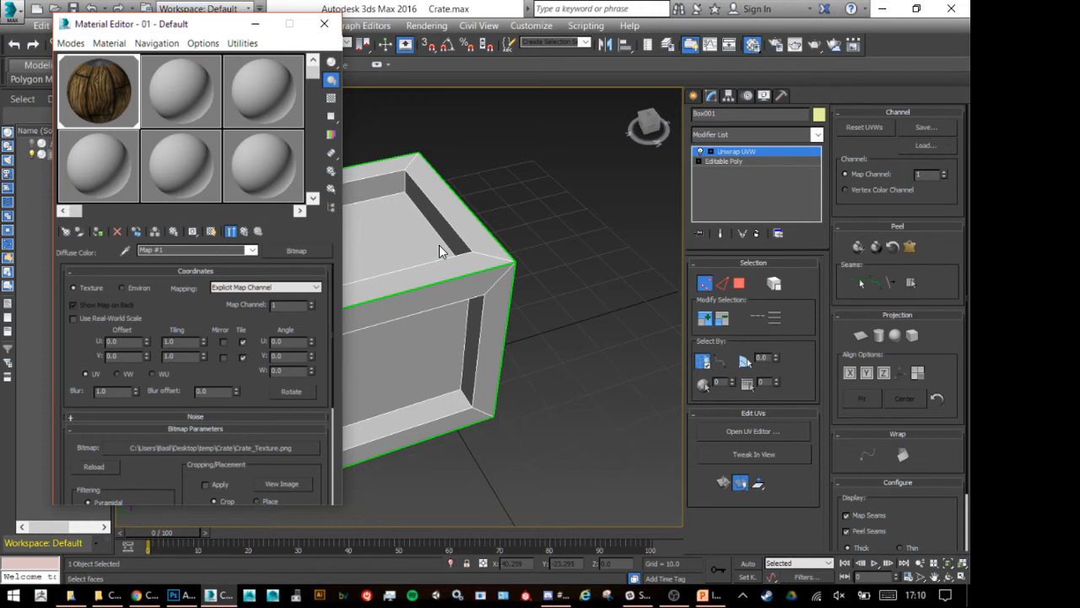
drag(95, 88, 428, 283)
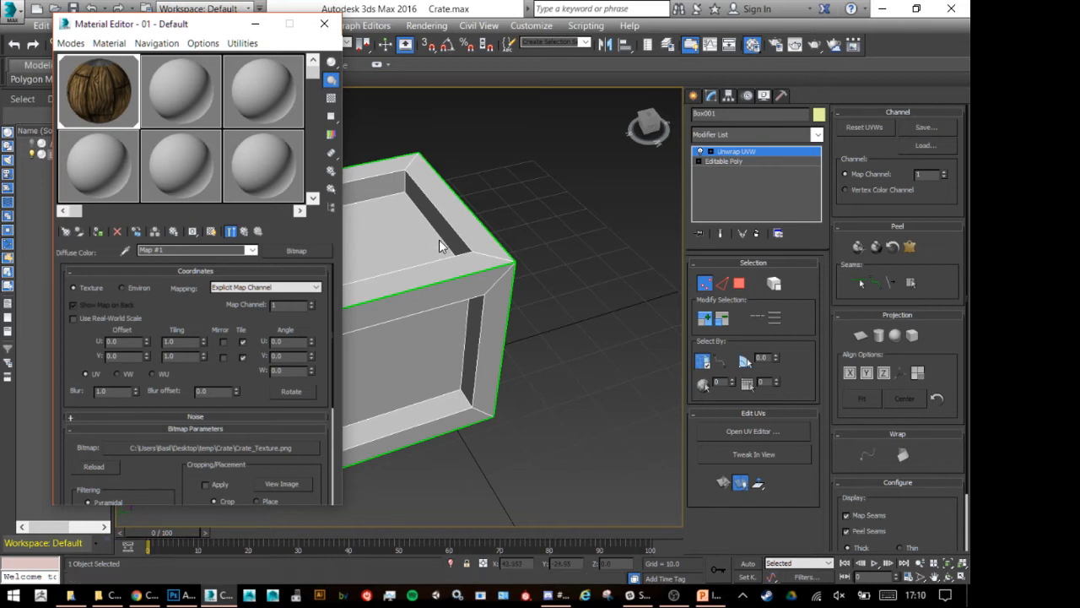
click(211, 232)
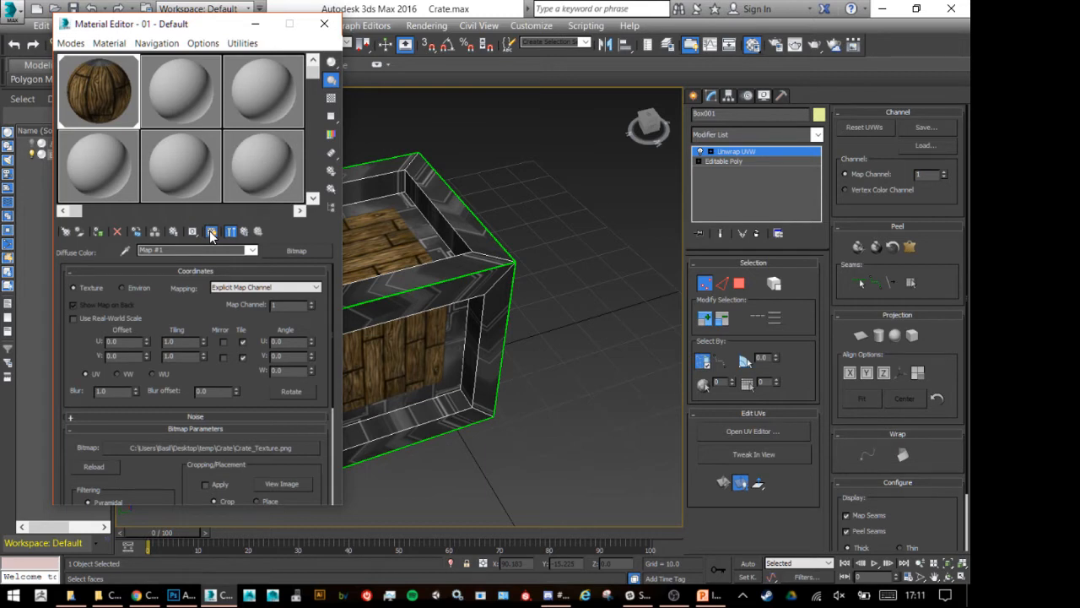
click(324, 24)
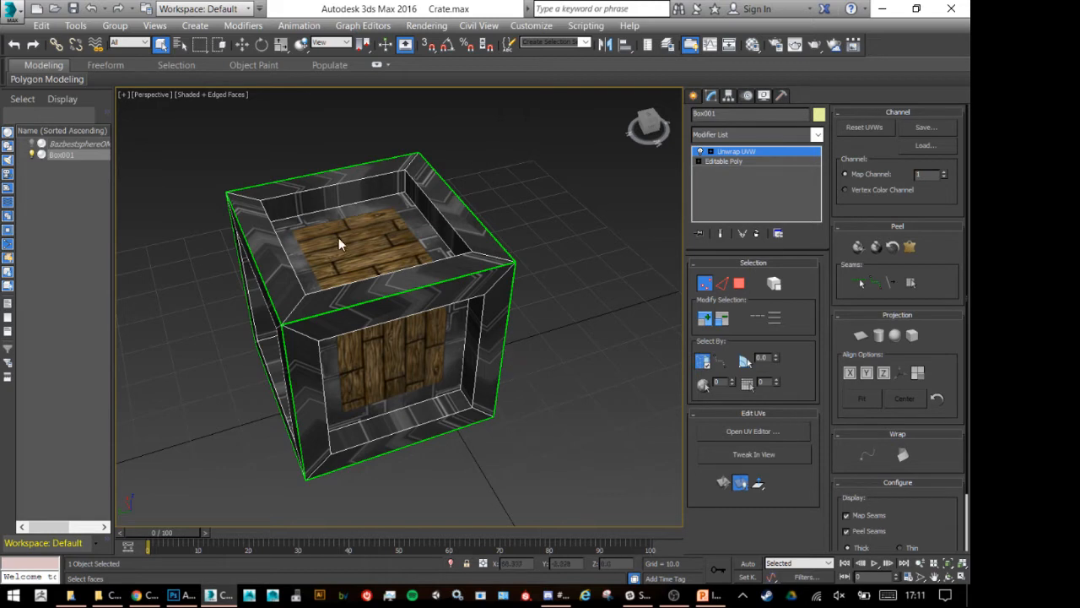
Open the UV Editor and select the crate's recessed top face in polygon mode.
middle_drag(315, 257, 405, 308)
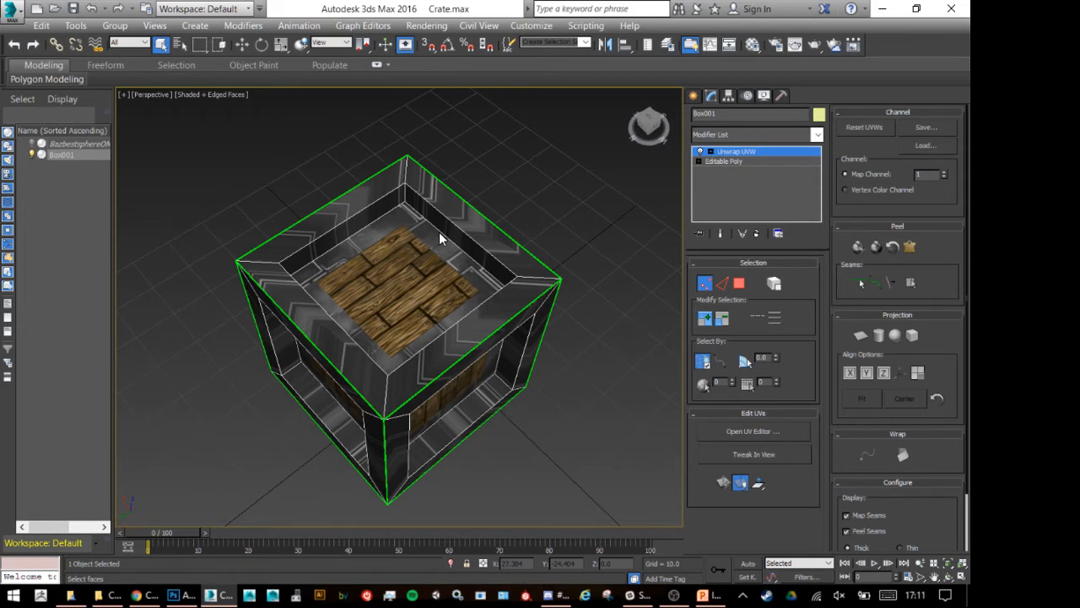
click(771, 430)
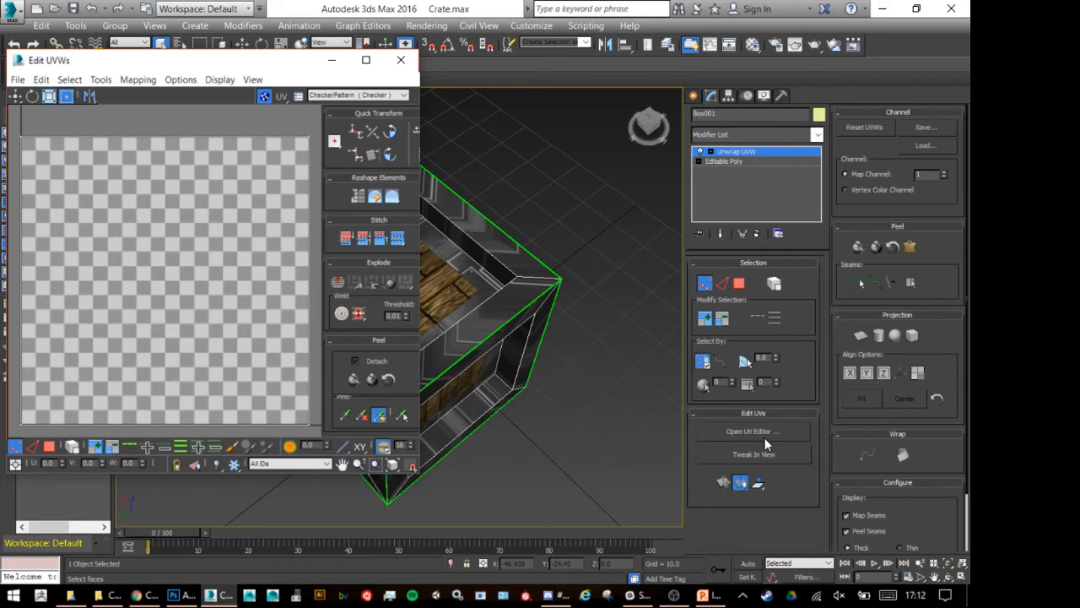
click(402, 61)
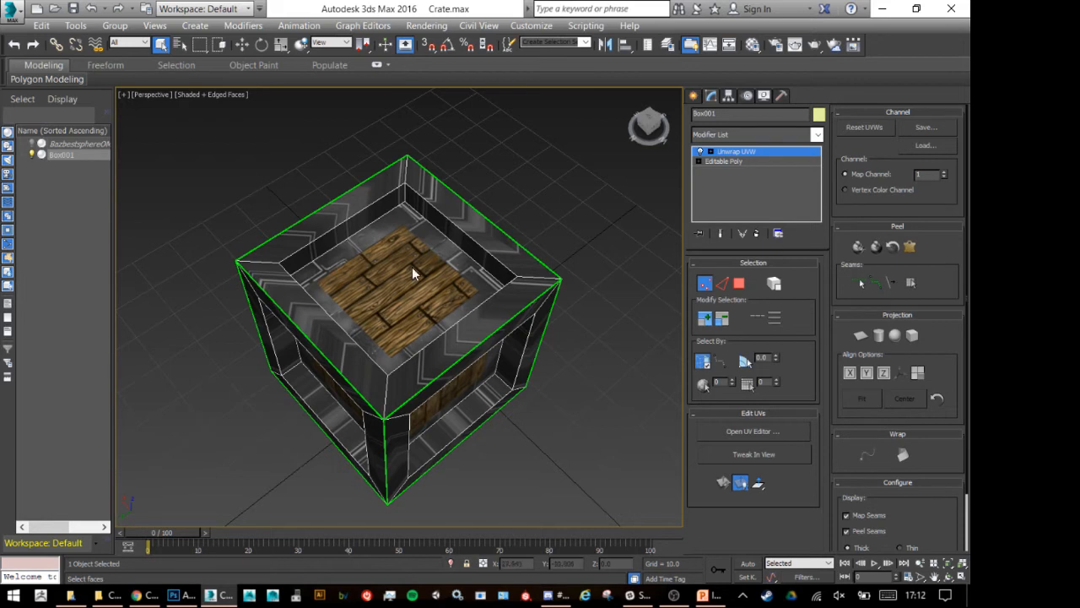
click(753, 429)
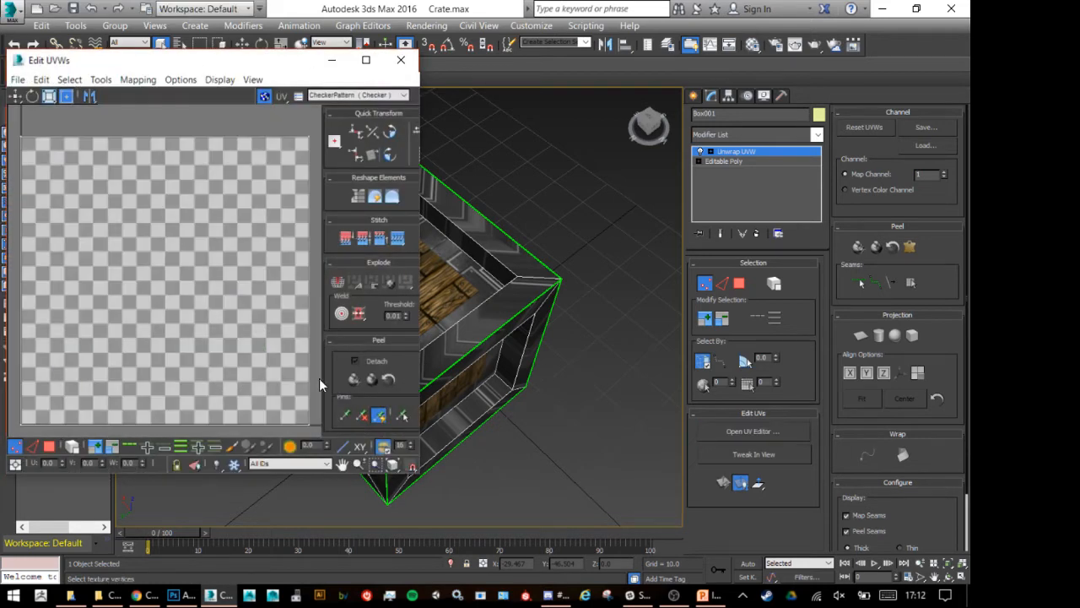
alt+middle_drag(498, 356, 570, 373)
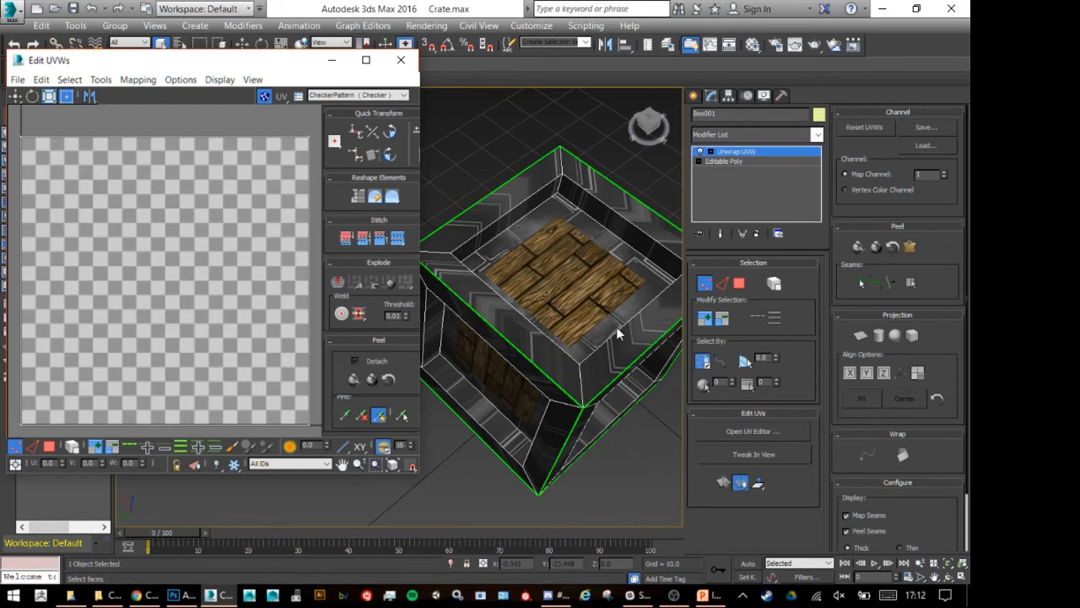
click(739, 283)
click(577, 294)
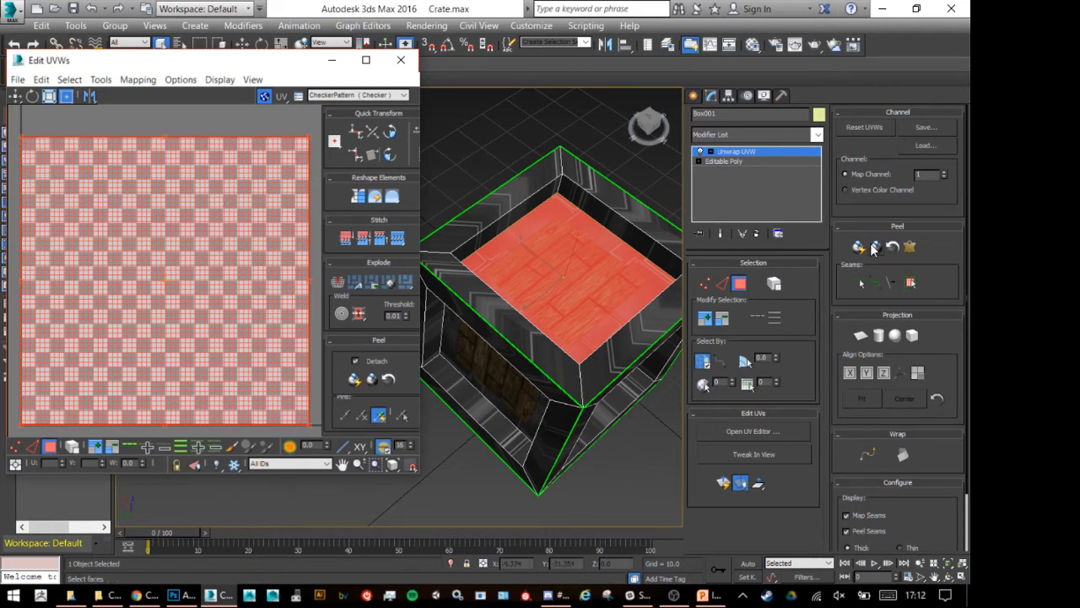
Try scaling up the recessed top face's UVs, undo the change and clear the selection.
click(207, 256)
scroll(207, 255, down, 5)
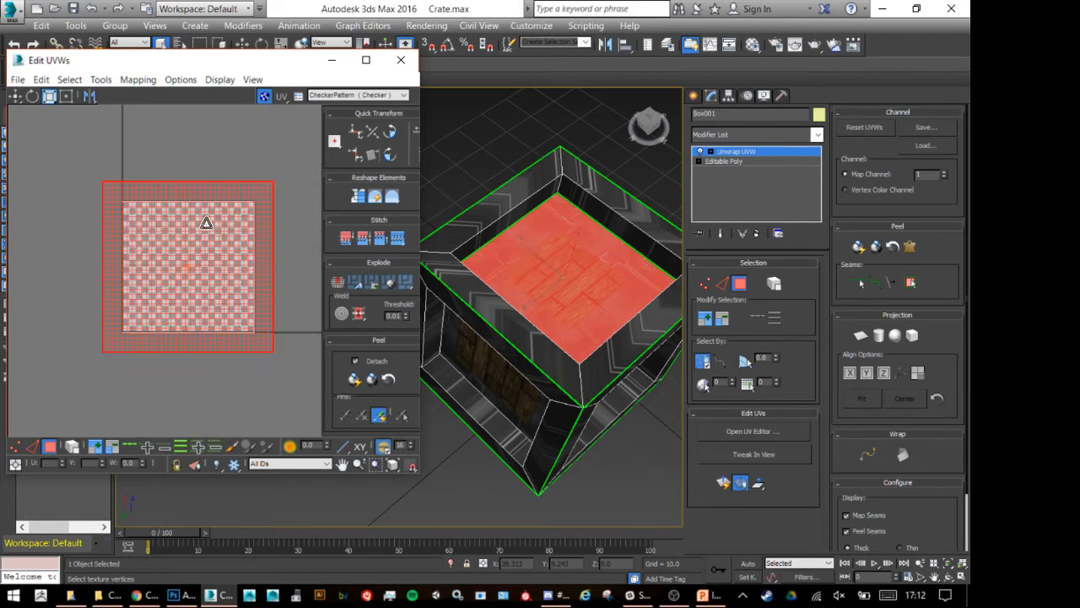
mouse_move(203, 266)
mouse_down()
mouse_move(202, 329)
mouse_move(214, 256)
mouse_move(212, 317)
mouse_move(205, 249)
mouse_move(205, 281)
mouse_move(95, 231)
mouse_move(147, 139)
mouse_move(205, 240)
mouse_move(294, 208)
mouse_move(217, 279)
mouse_move(197, 280)
mouse_up()
key(w)
key(ctrl+z)
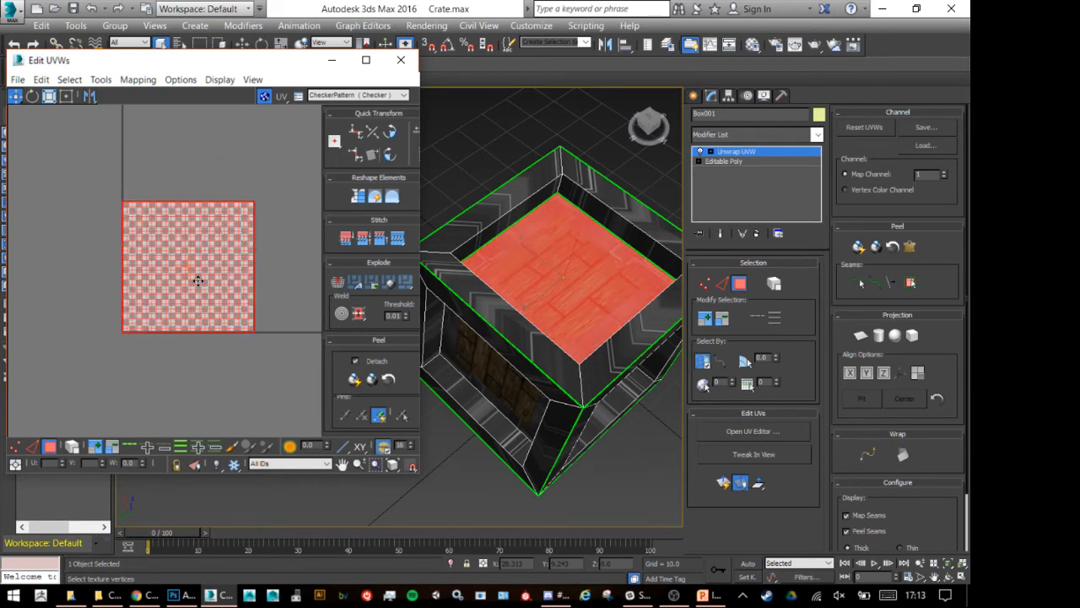
scroll(198, 280, up, 3)
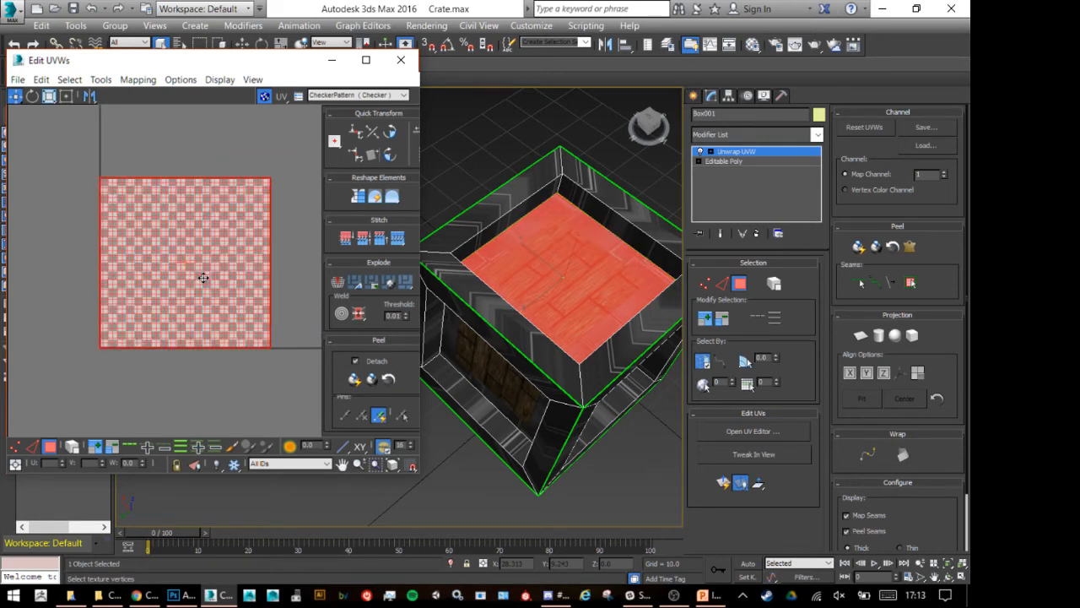
click(279, 399)
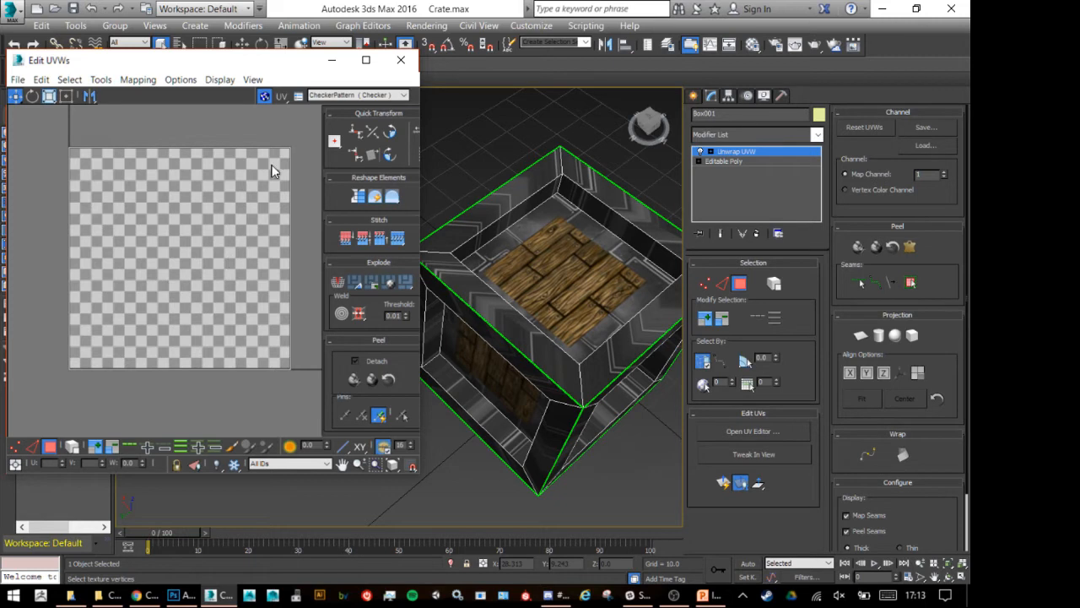
Load Crate_Texture.png as a Bitmap background texture in the UV Editor.
click(344, 97)
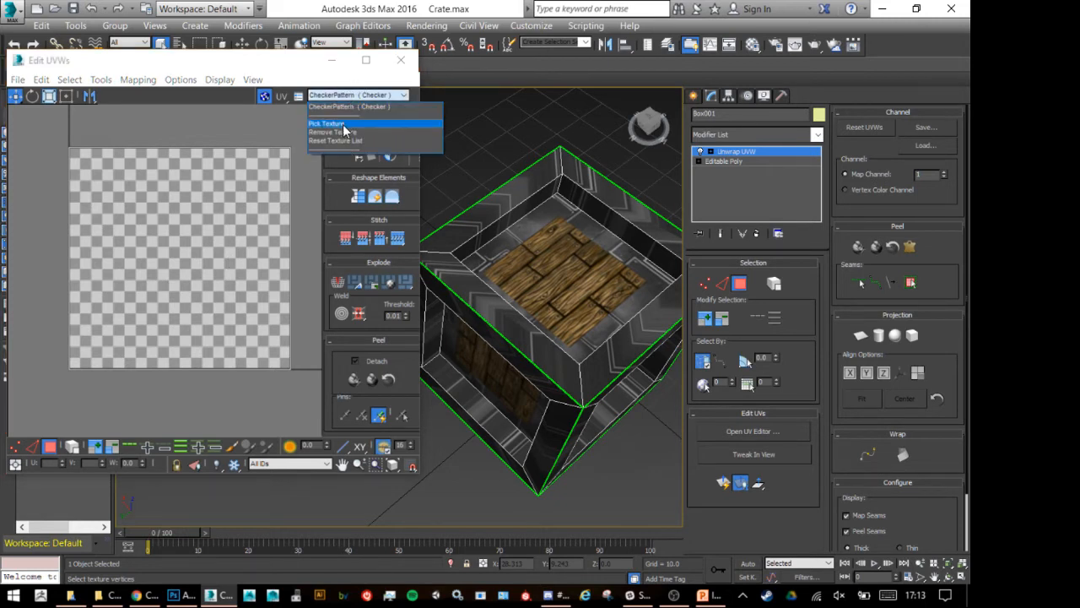
click(343, 124)
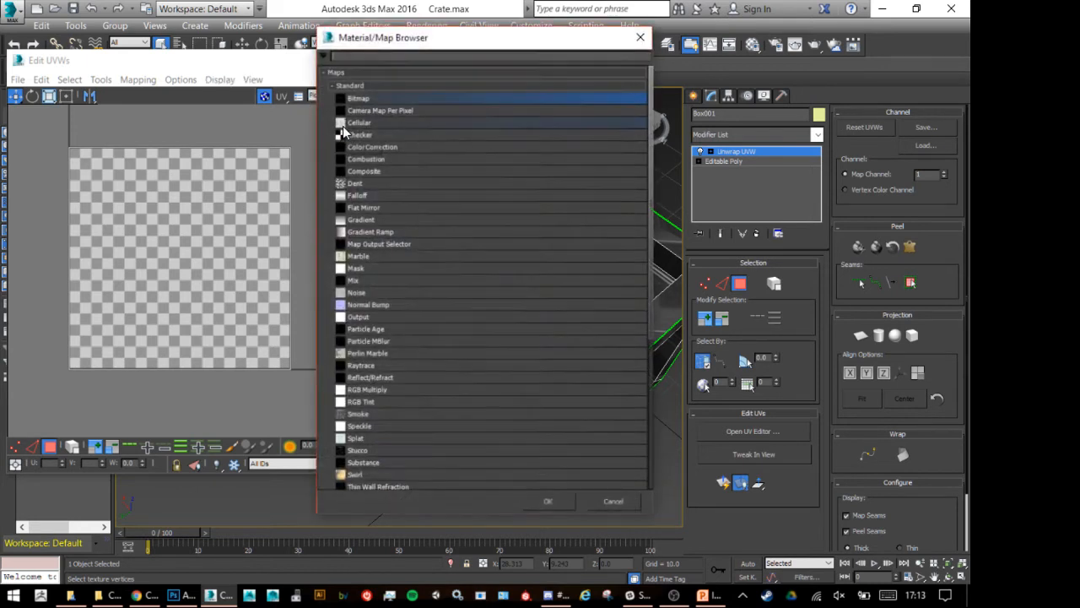
double_click(369, 100)
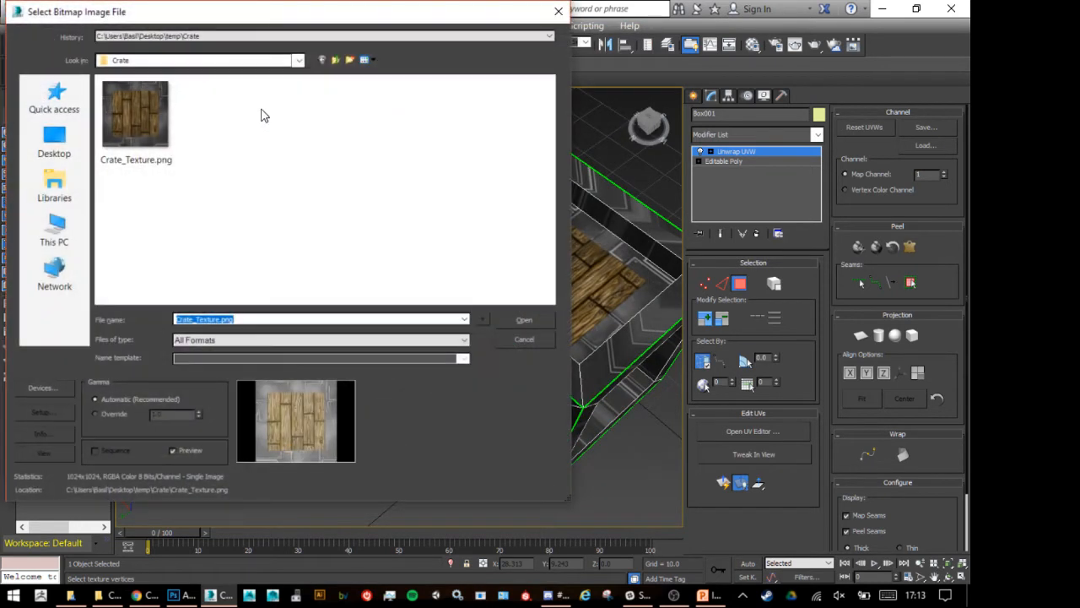
double_click(139, 126)
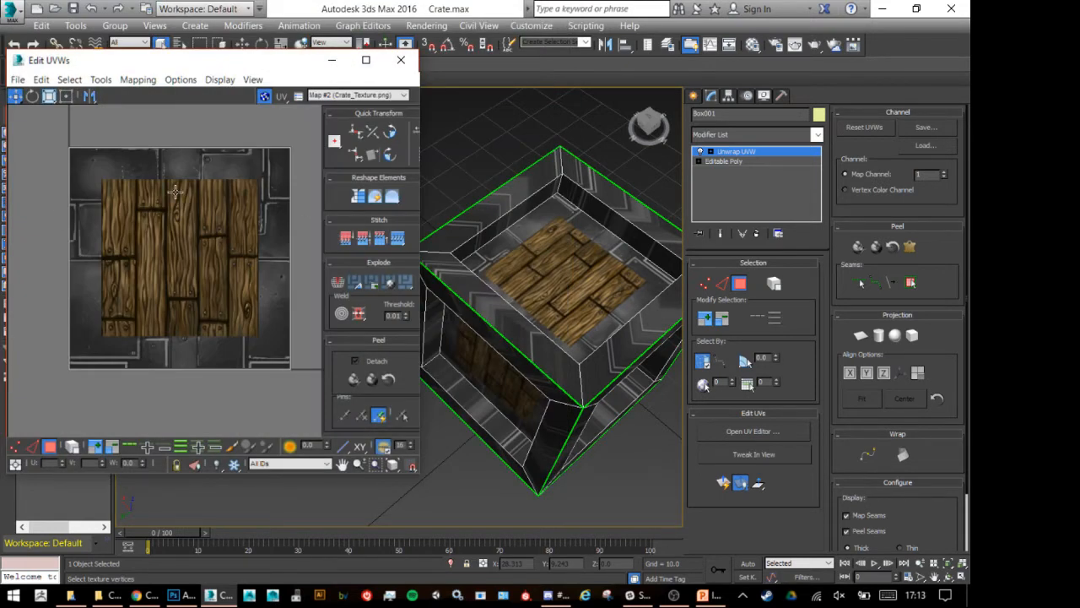
Pick Crate_Texture.png again as the UV Editor's Bitmap background and select the crate's recessed top face.
click(359, 96)
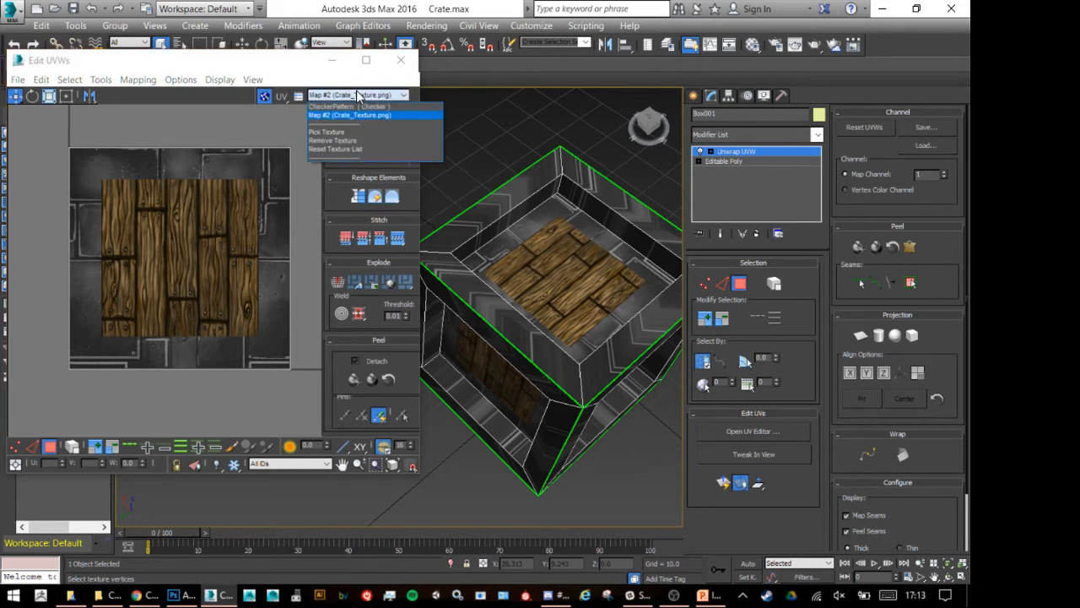
click(344, 134)
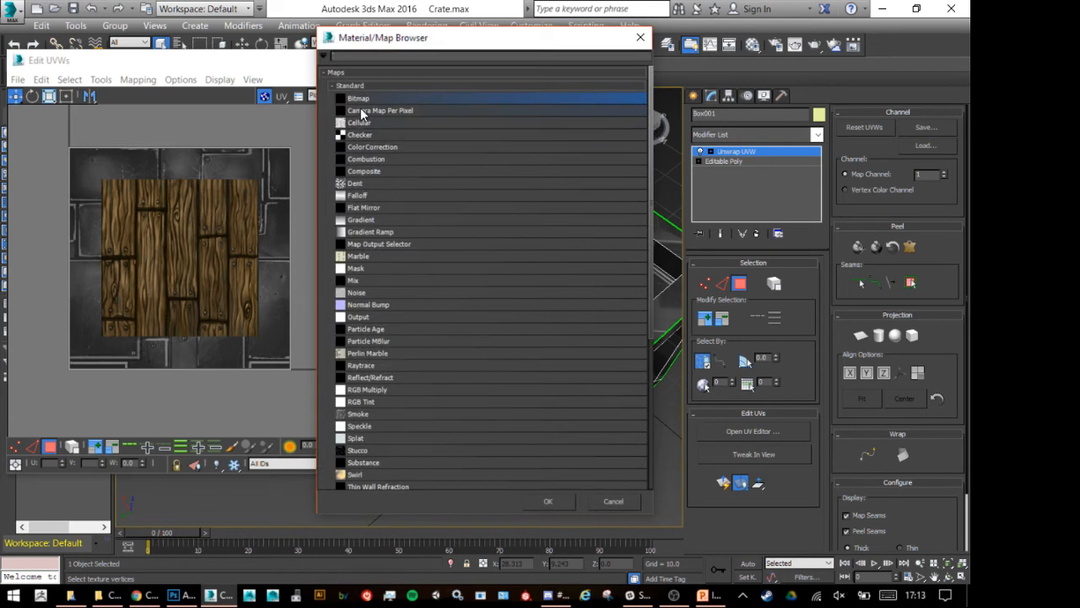
double_click(358, 97)
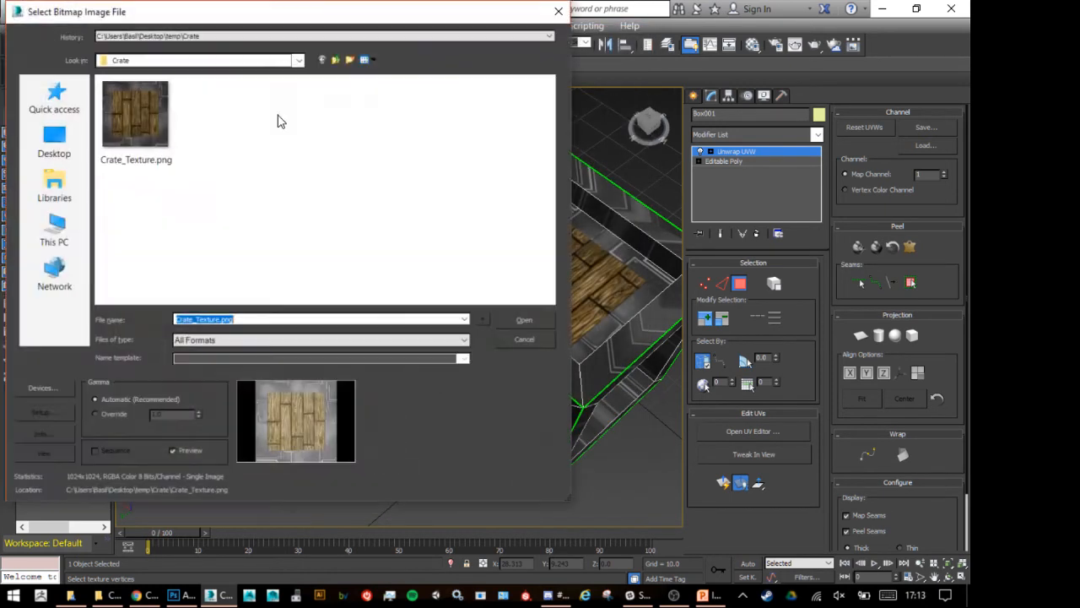
double_click(142, 126)
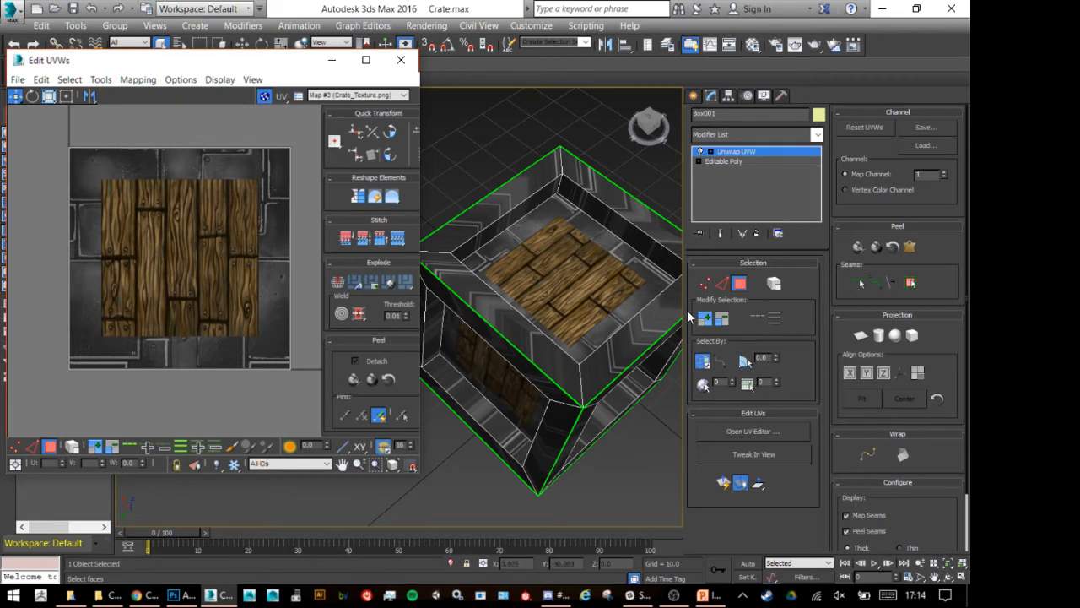
click(571, 279)
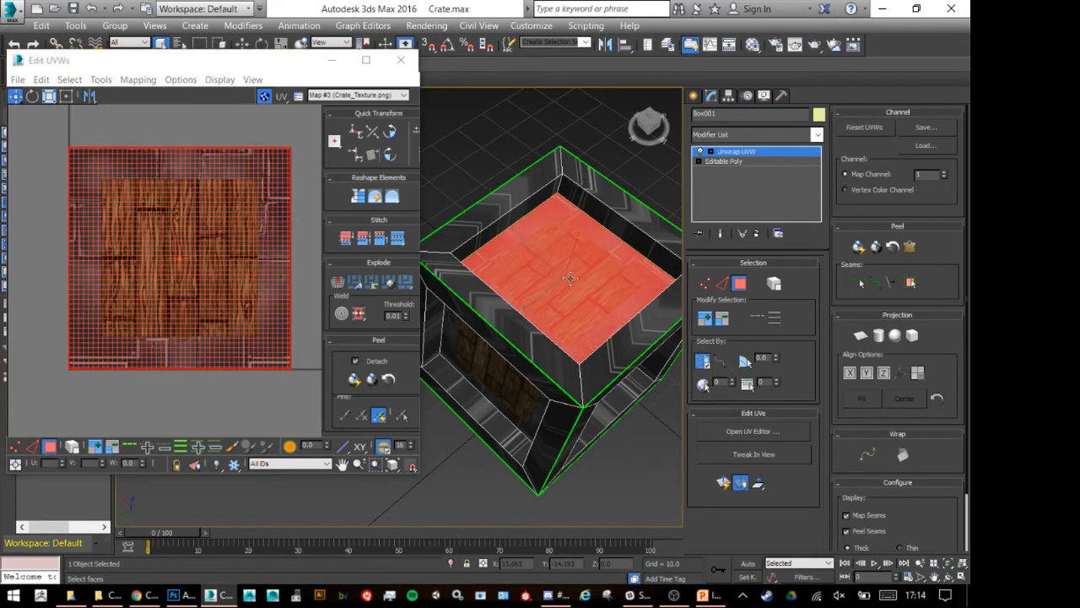
Try moving, rotating and scaling the selected top face's UVs over the texture, and undo all these changes.
scroll(212, 261, down, 3)
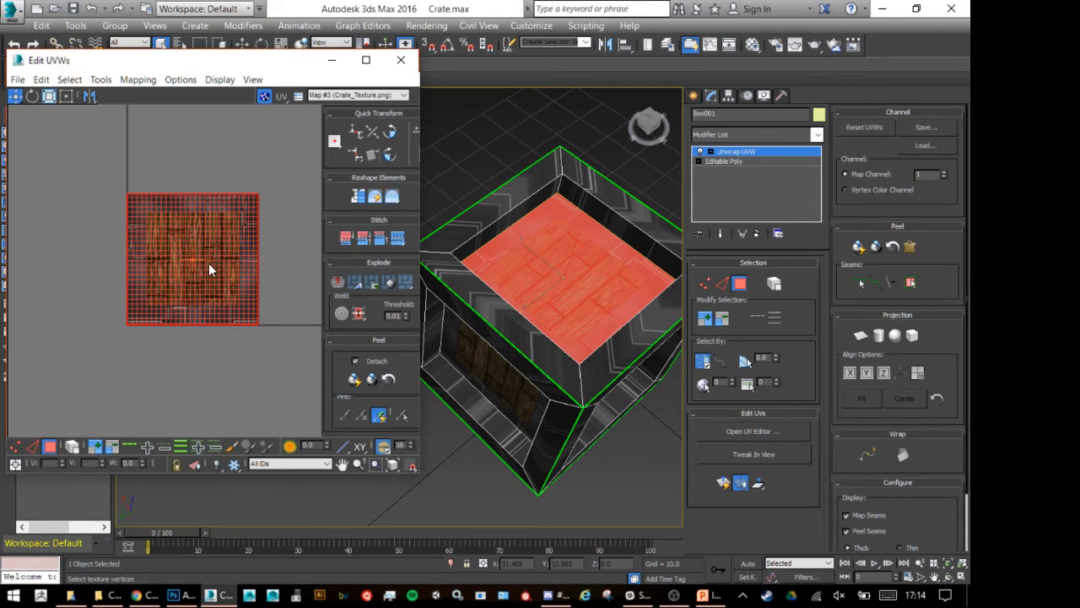
drag(216, 245, 204, 289)
key(e)
key(r)
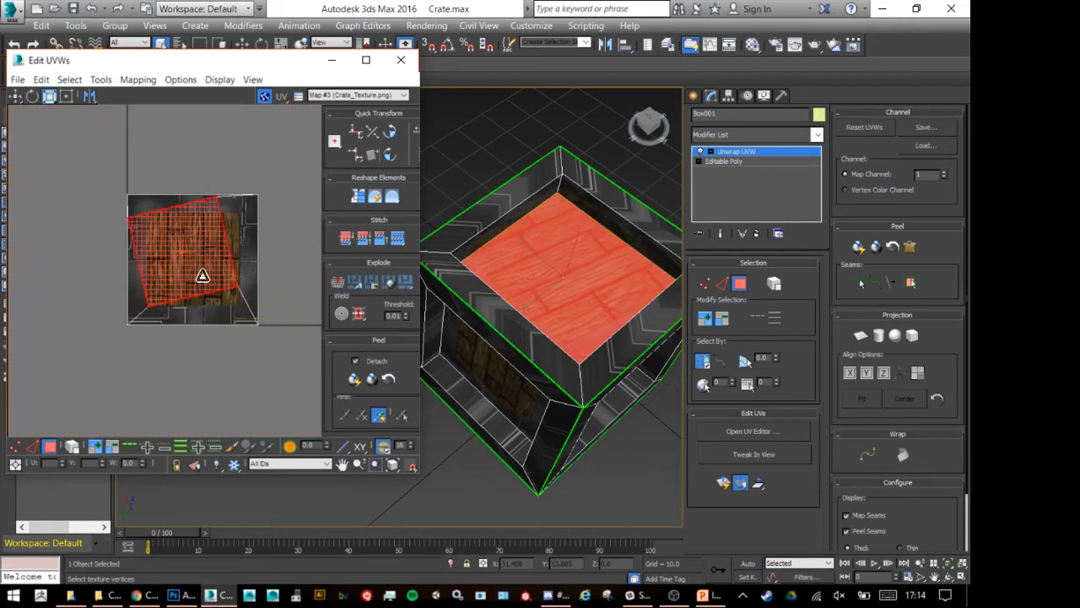
key(ctrl+z)
key(ctrl+z)
key(ctrl+z)
key(ctrl+z)
key(ctrl+z)
key(ctrl+z)
key(ctrl+z)
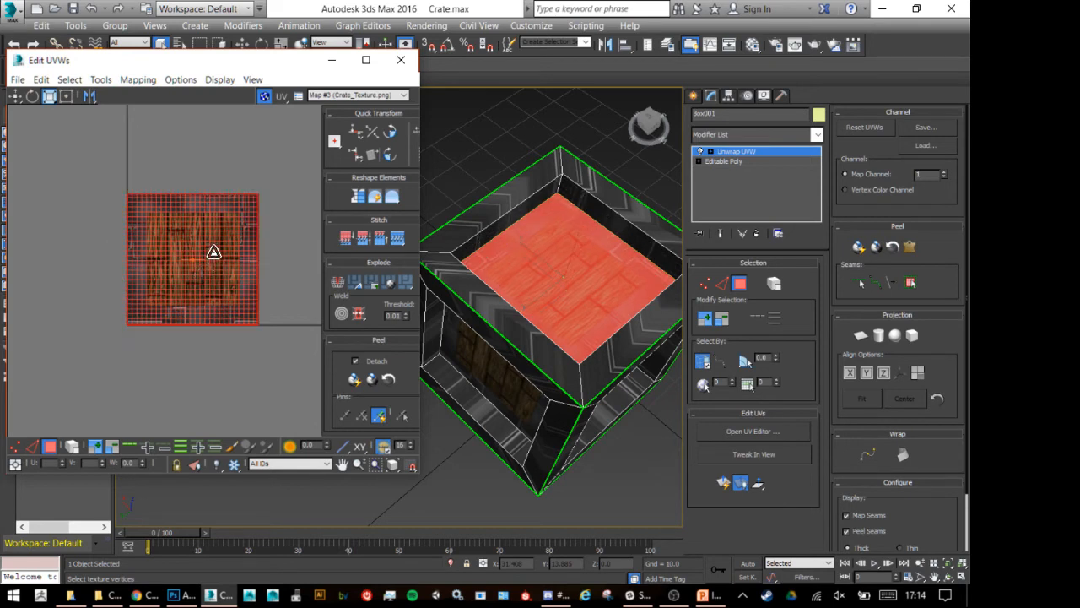
Try moving the attached top face's UVs outside the texture square, and undo the moves.
key(w)
drag(217, 268, 85, 204)
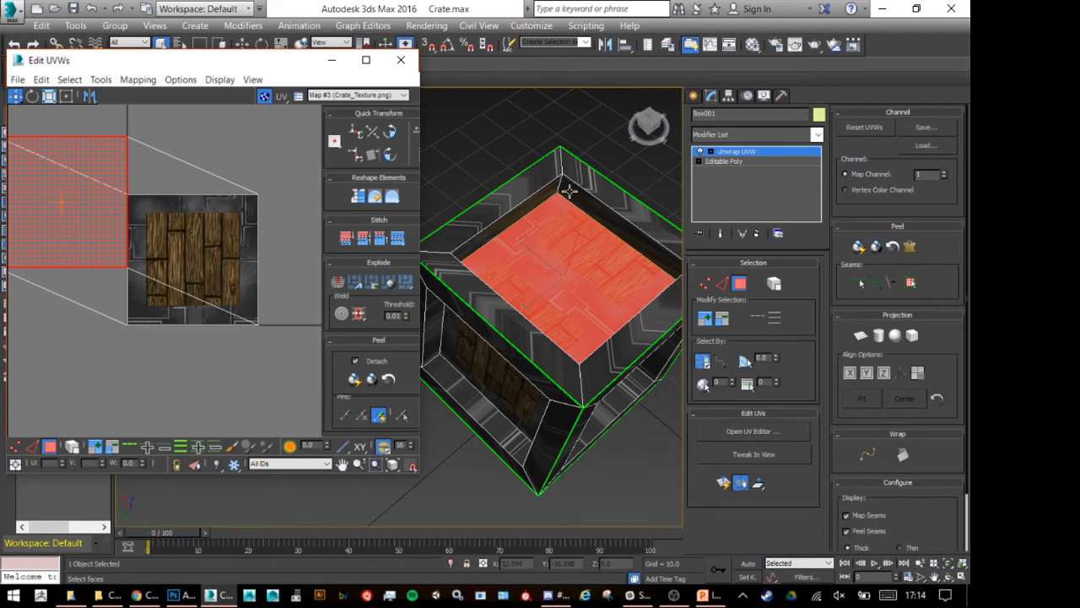
drag(92, 188, 49, 186)
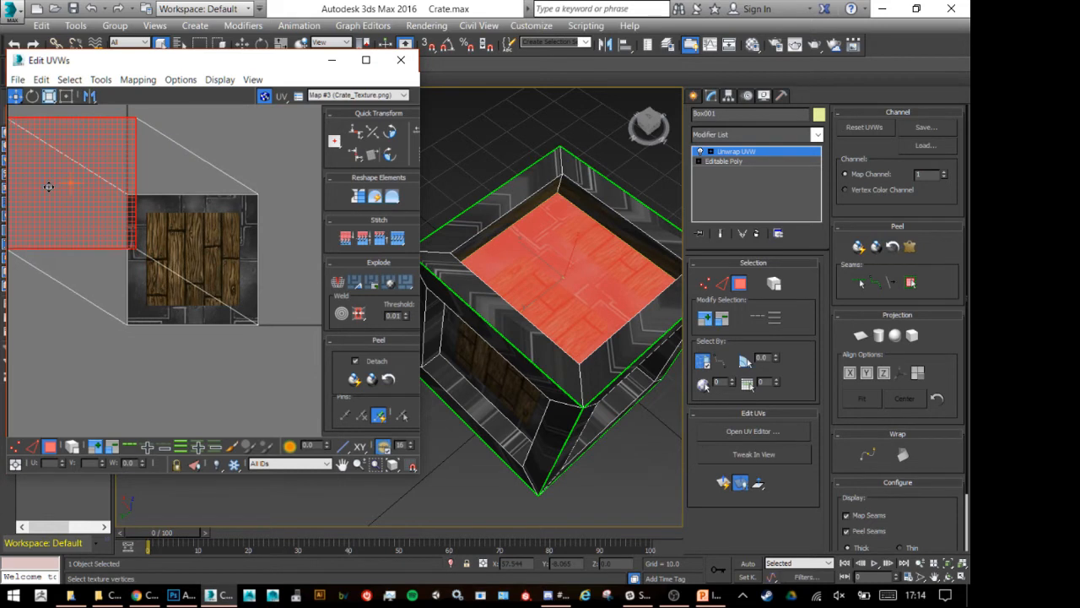
key(ctrl+z)
key(ctrl+z)
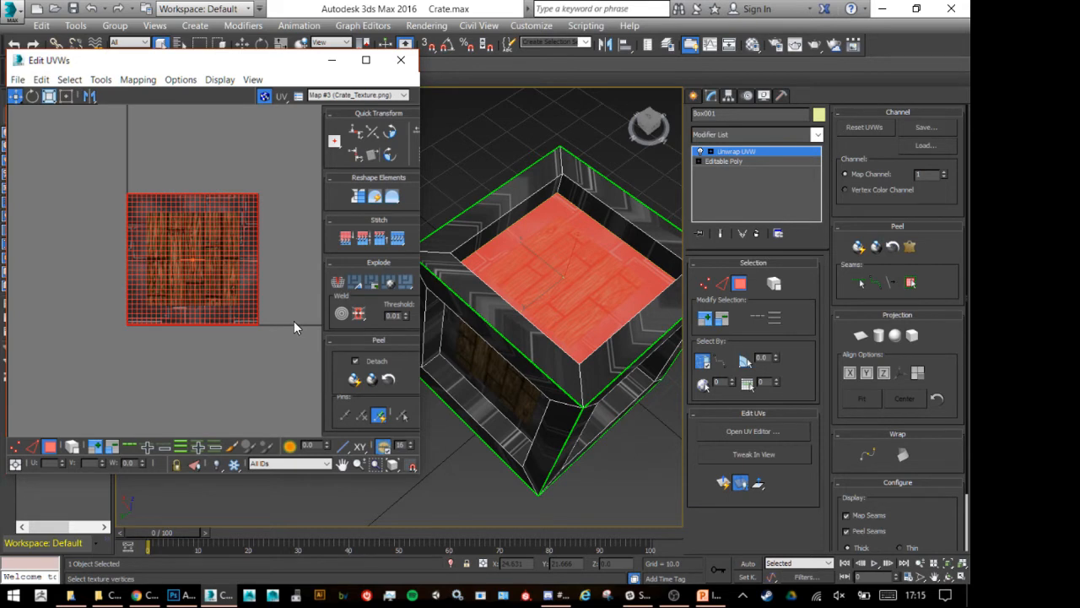
Detach the recessed top face's UVs with Quick Peel, fit them over the texture's wooden planks and clear the selection.
click(859, 247)
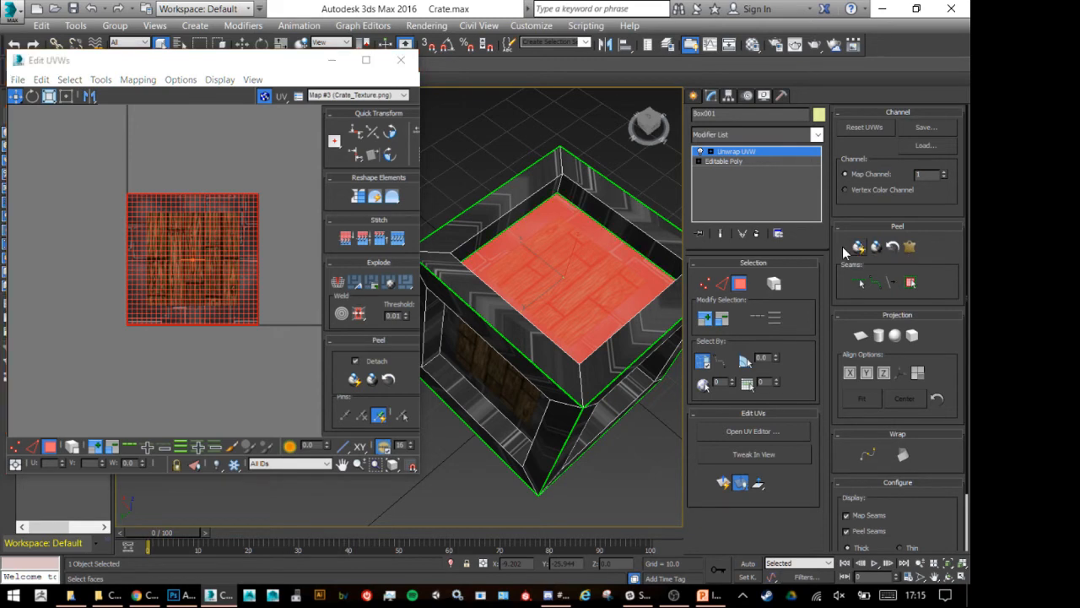
drag(18, 186, 141, 204)
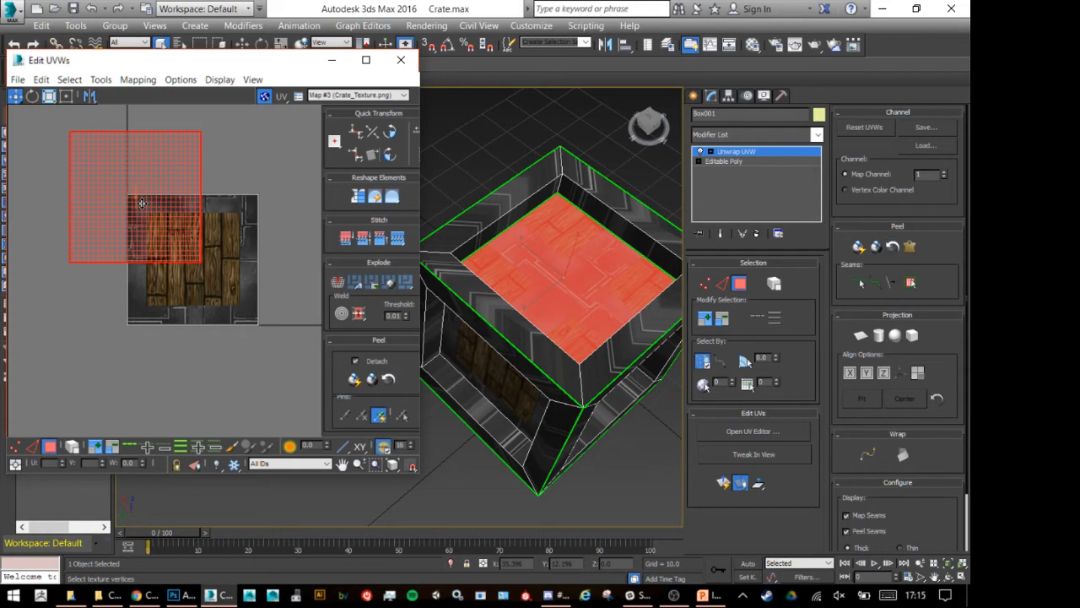
drag(141, 204, 206, 276)
key(w)
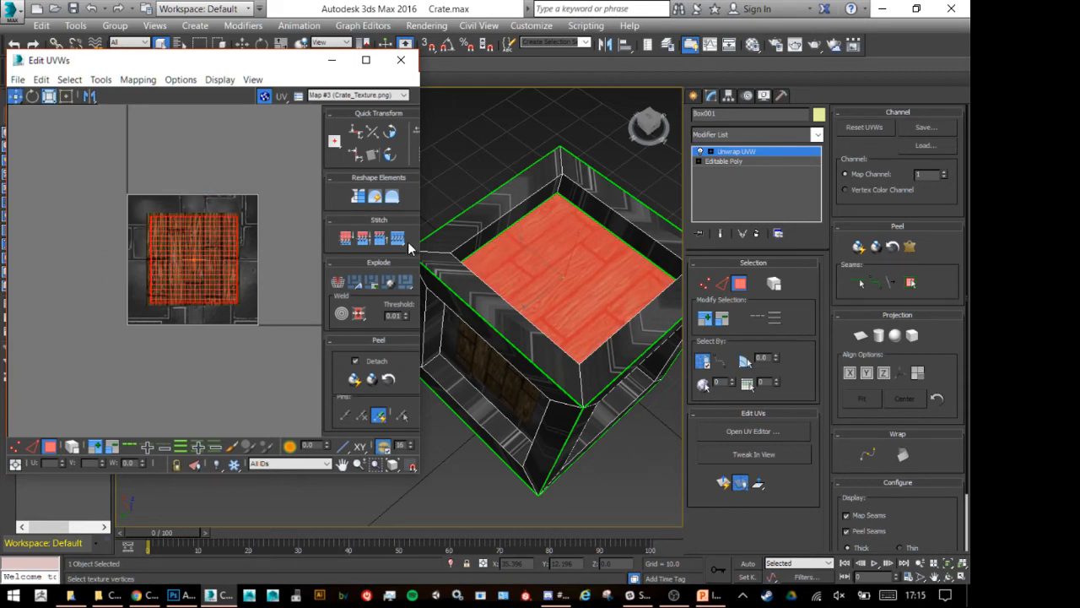
click(519, 146)
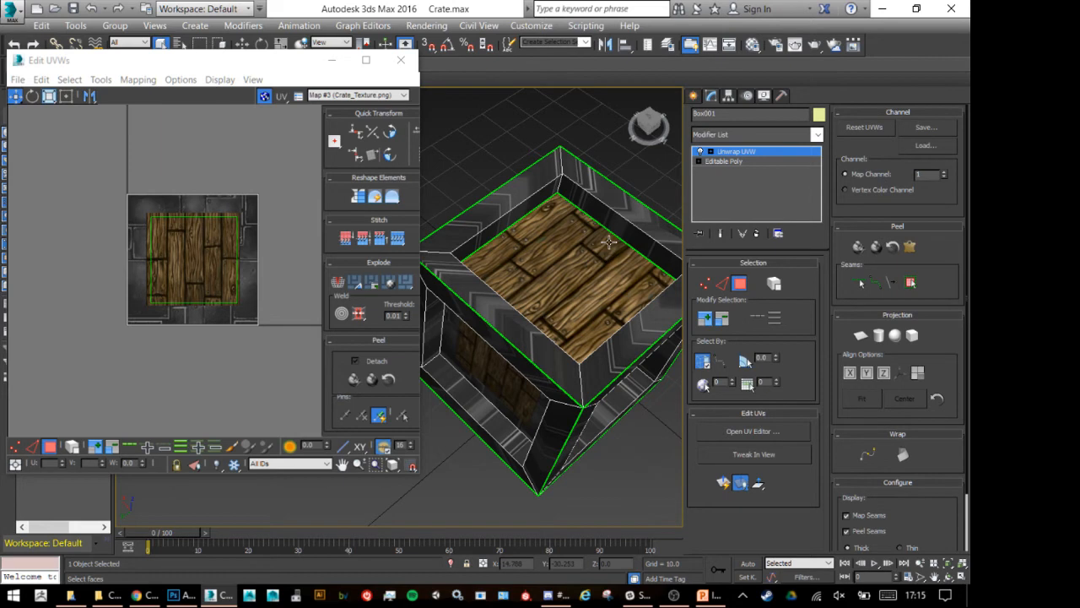
key(t)
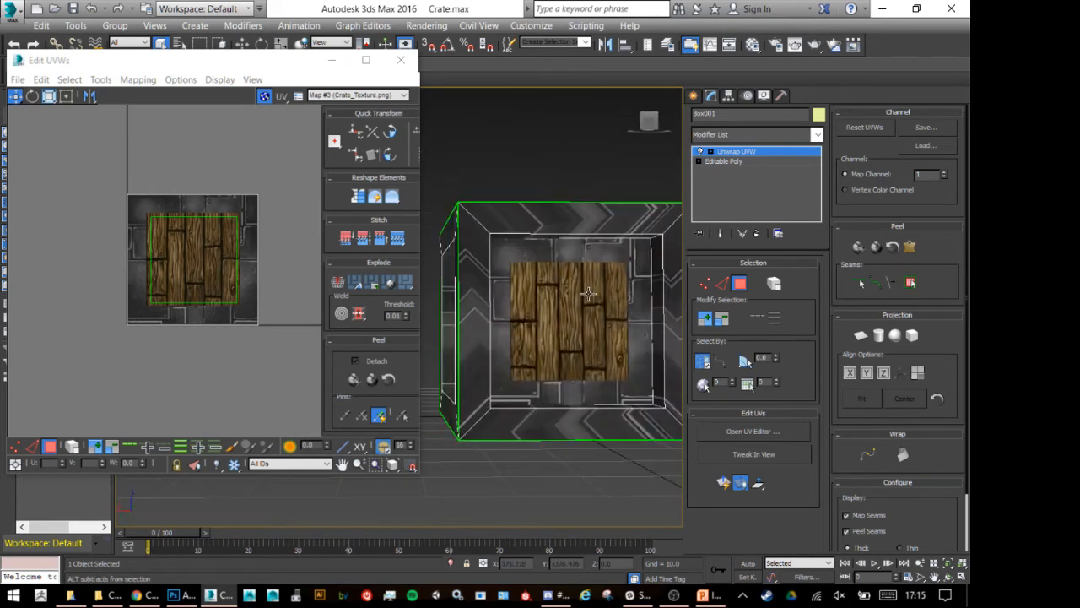
Detach the four frame faces around the crate's top panel with Quick Peel and check two strips over the texture's metal border.
alt+middle_drag(641, 279, 591, 331)
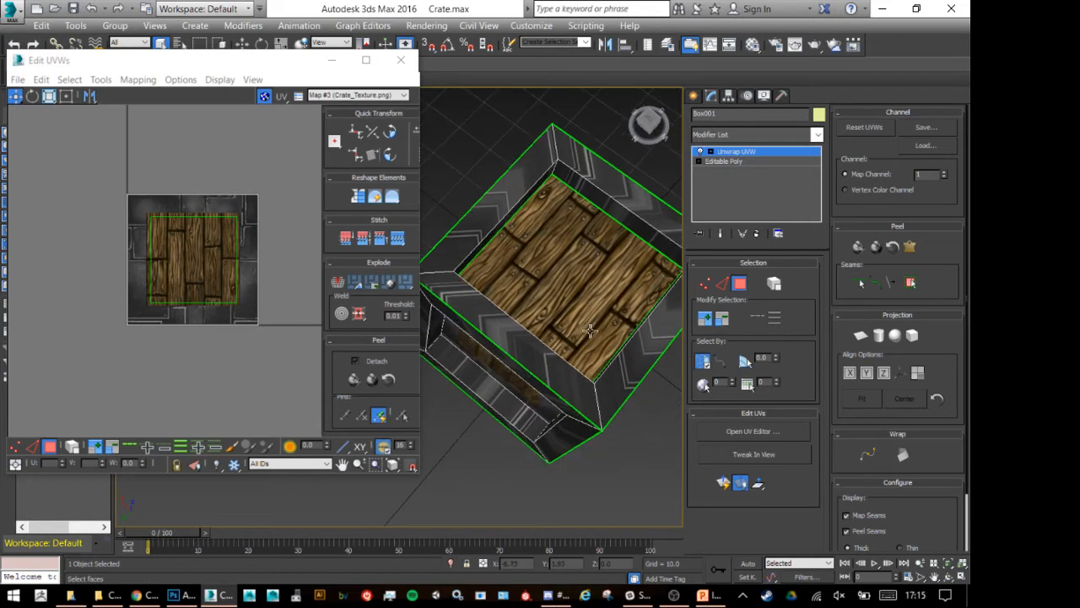
click(533, 353)
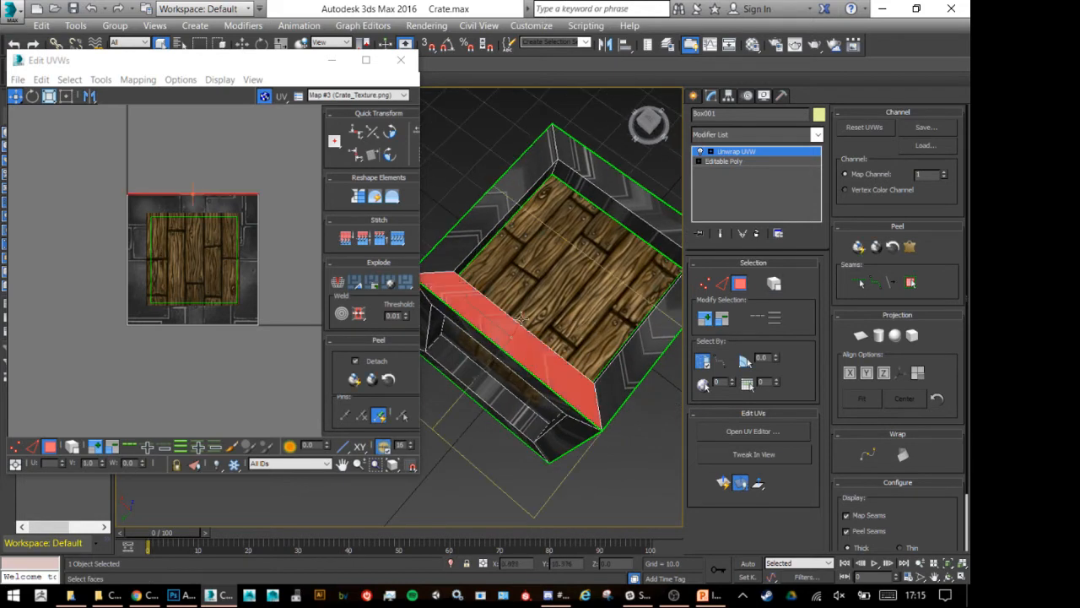
ctrl+click(492, 222)
ctrl+click(615, 192)
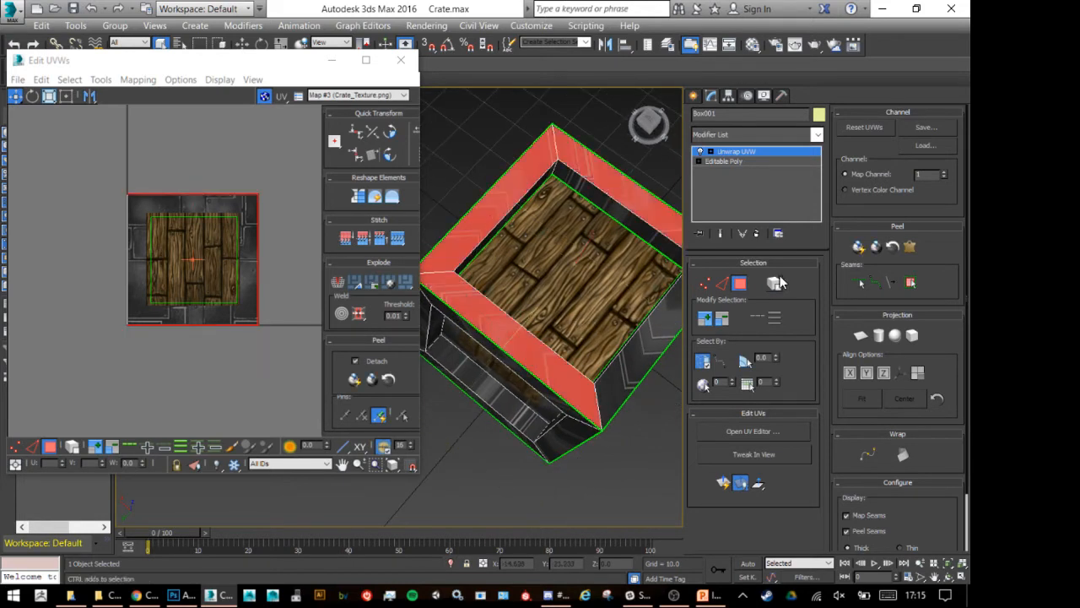
ctrl+click(658, 354)
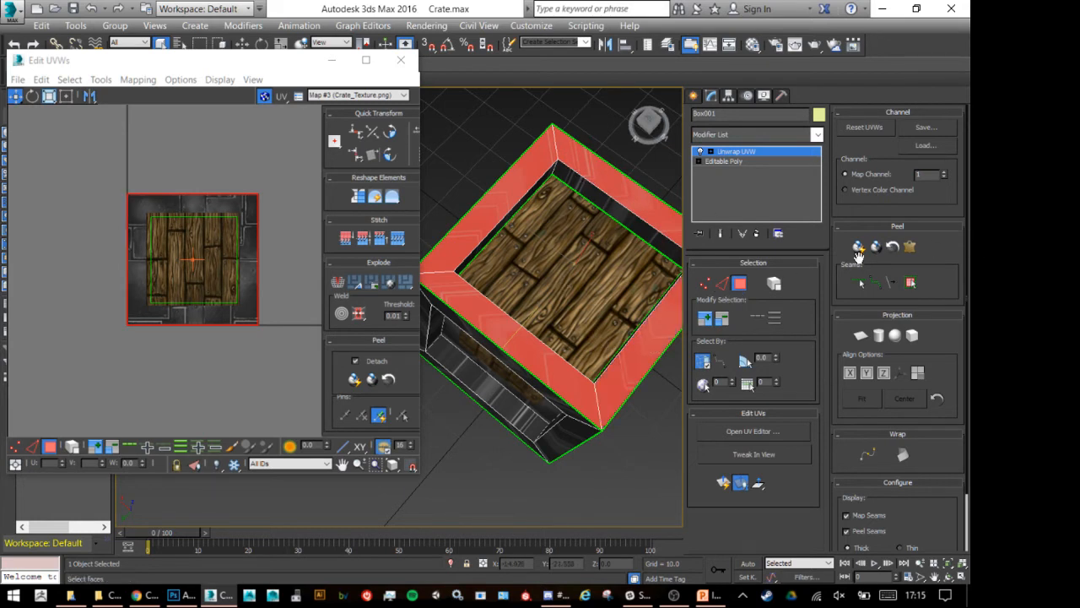
click(858, 246)
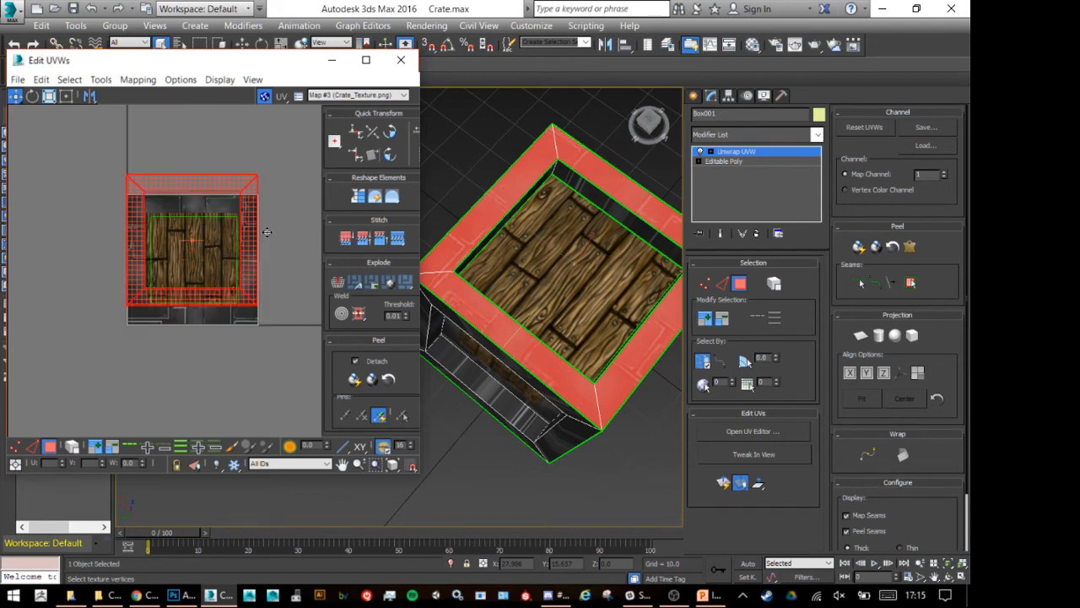
click(436, 228)
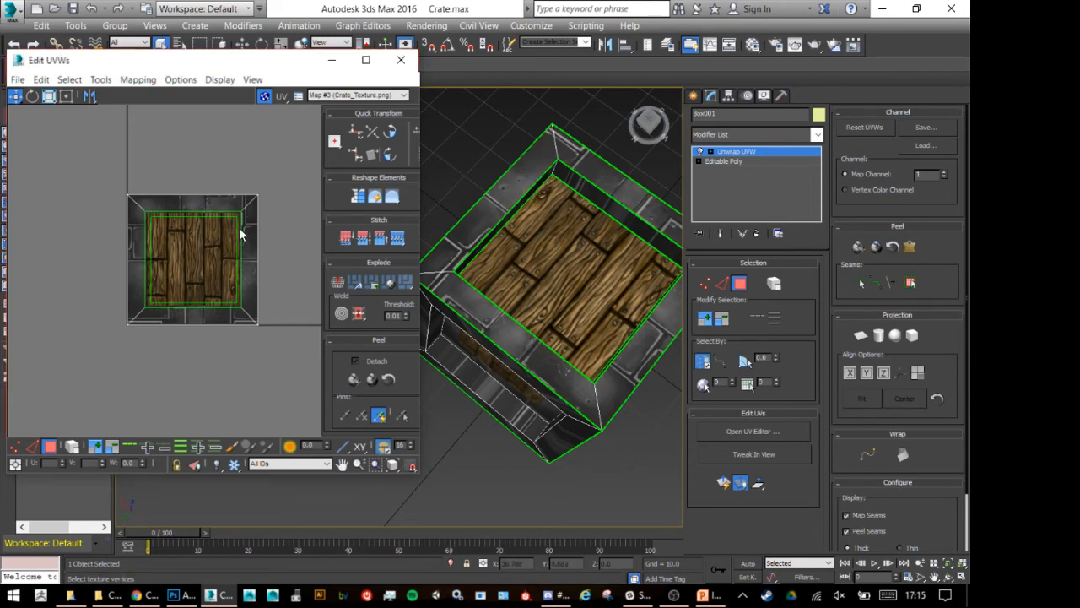
click(568, 152)
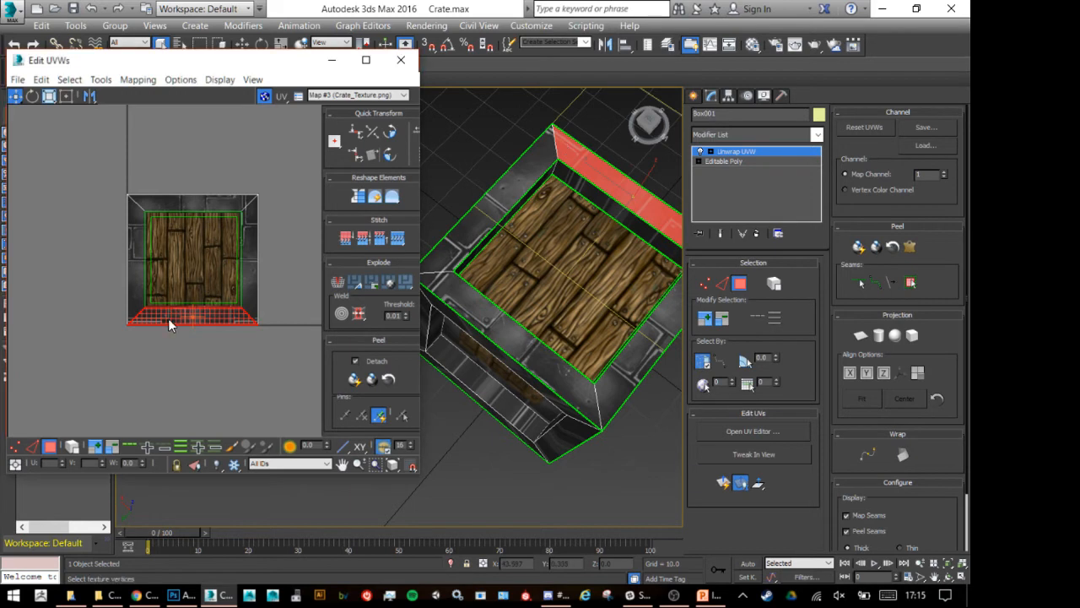
click(501, 318)
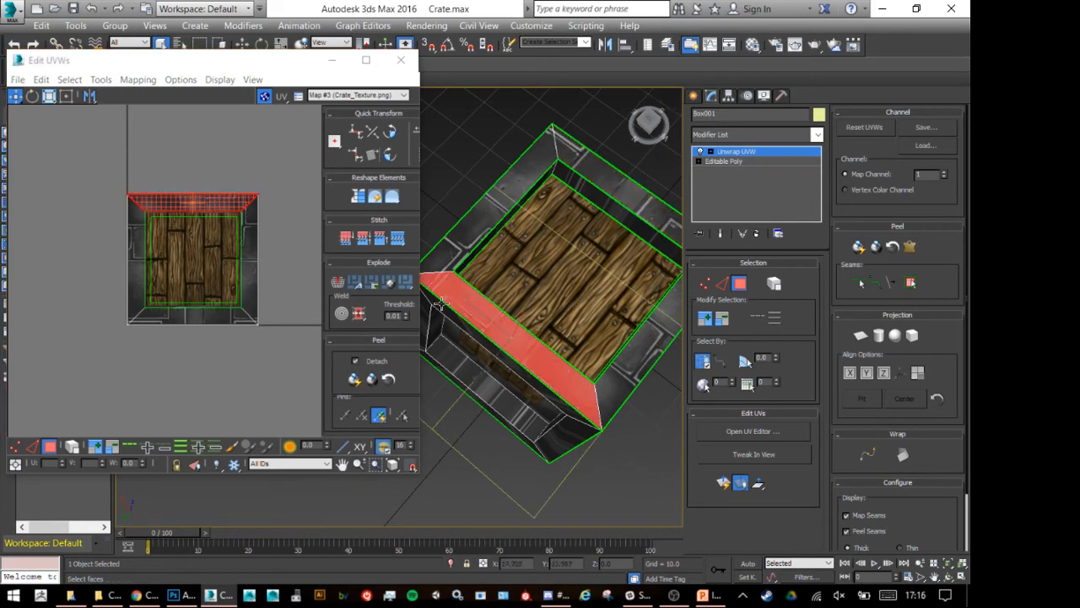
Scale the UVs of the crate's front recessed panel down to the texture's wooden planks and clear the selection.
alt+middle_drag(533, 389, 564, 344)
alt+middle_drag(520, 408, 561, 363)
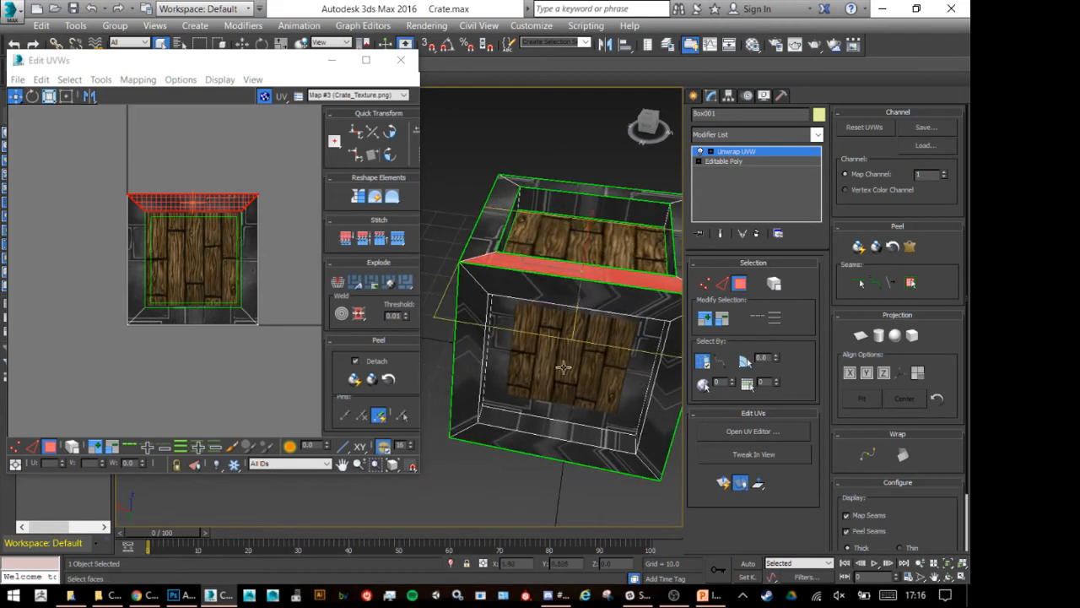
click(550, 363)
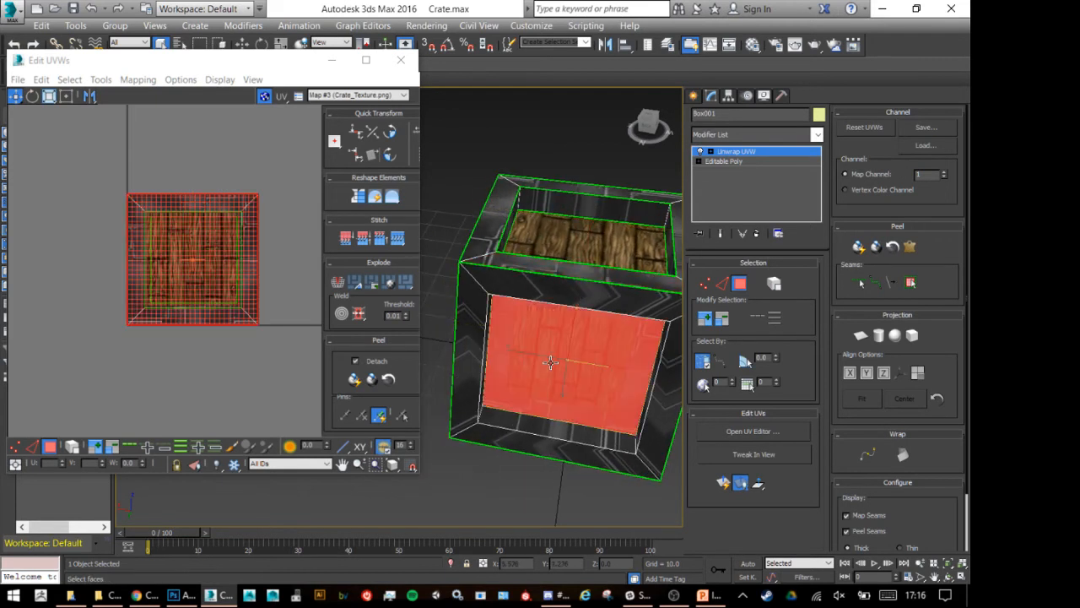
click(594, 250)
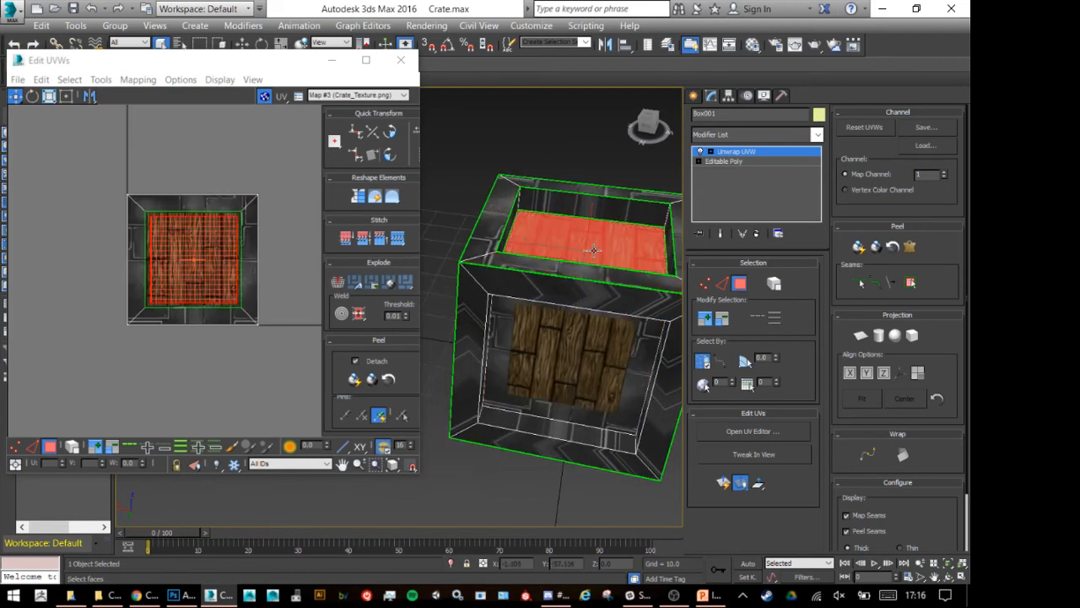
click(542, 380)
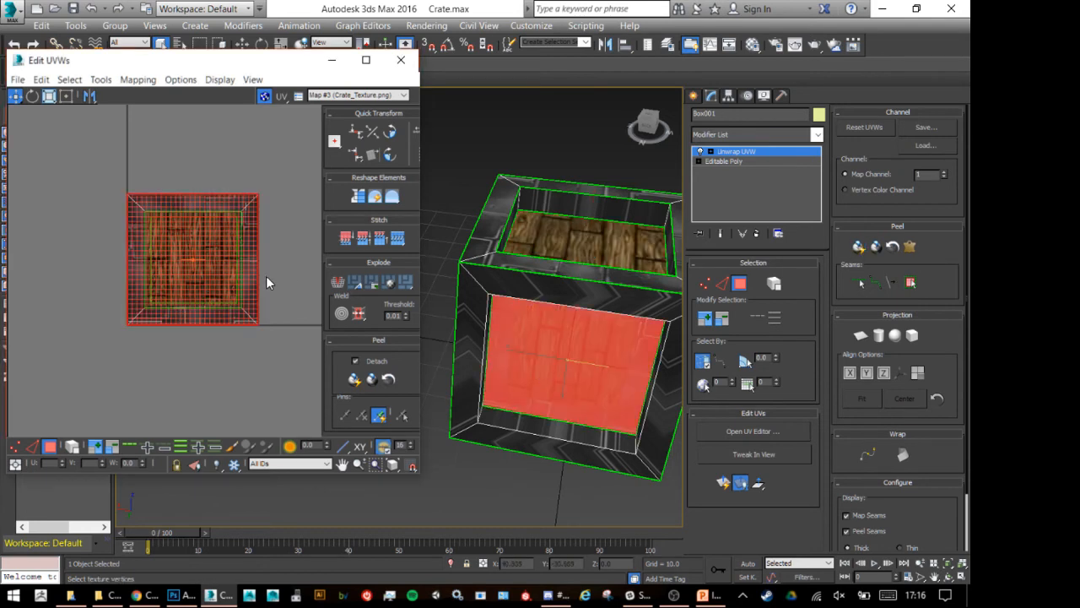
key(r)
drag(228, 248, 224, 290)
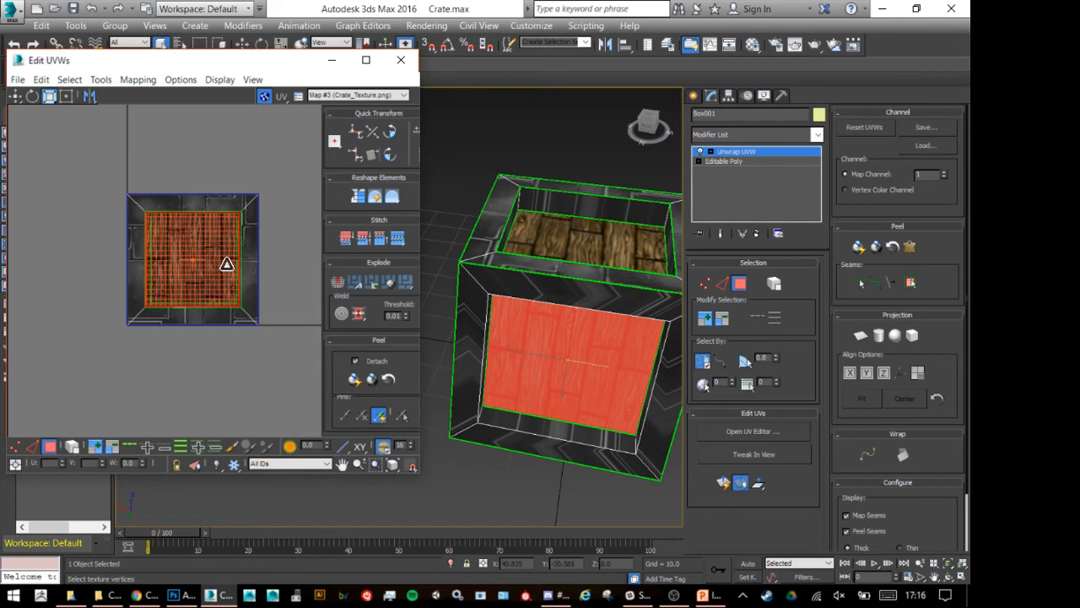
click(242, 324)
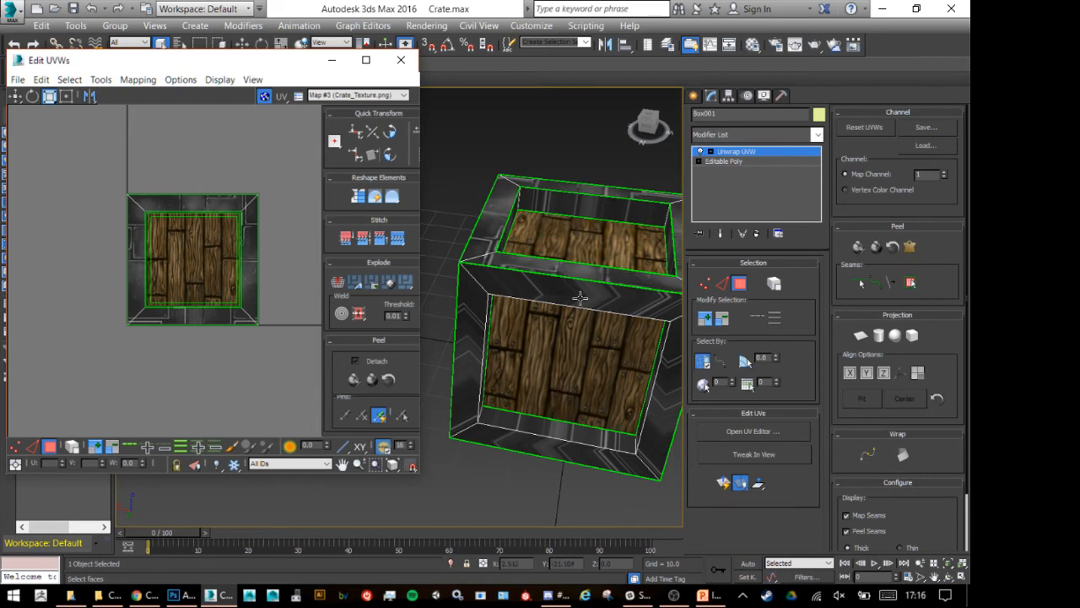
Detach the four frame faces around the front panel with Quick Peel over the metal border and clear the selection.
click(545, 295)
ctrl+click(474, 335)
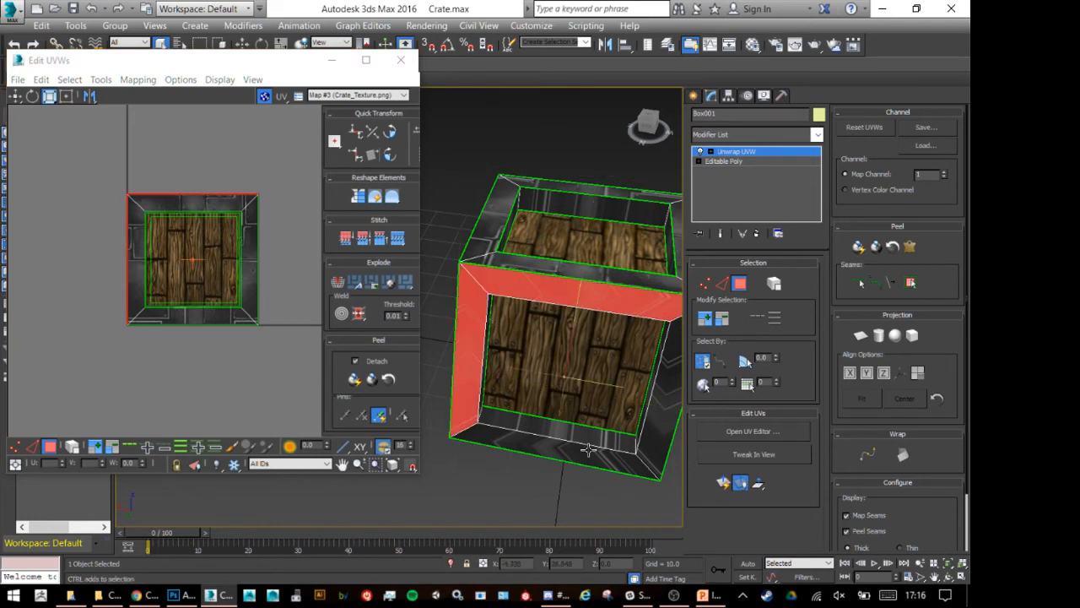
ctrl+click(589, 451)
ctrl+click(657, 424)
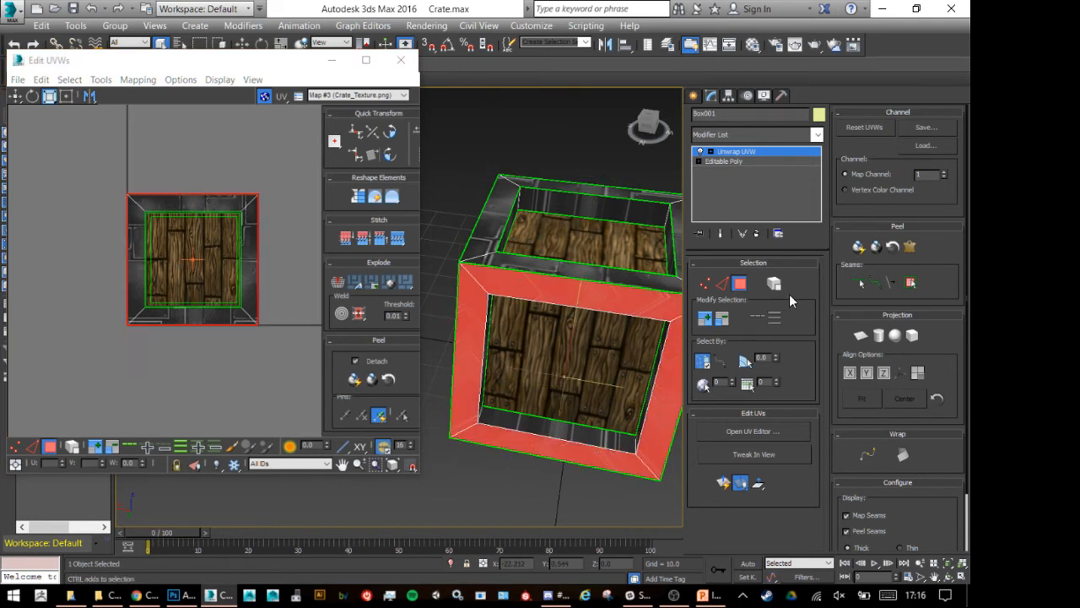
click(858, 246)
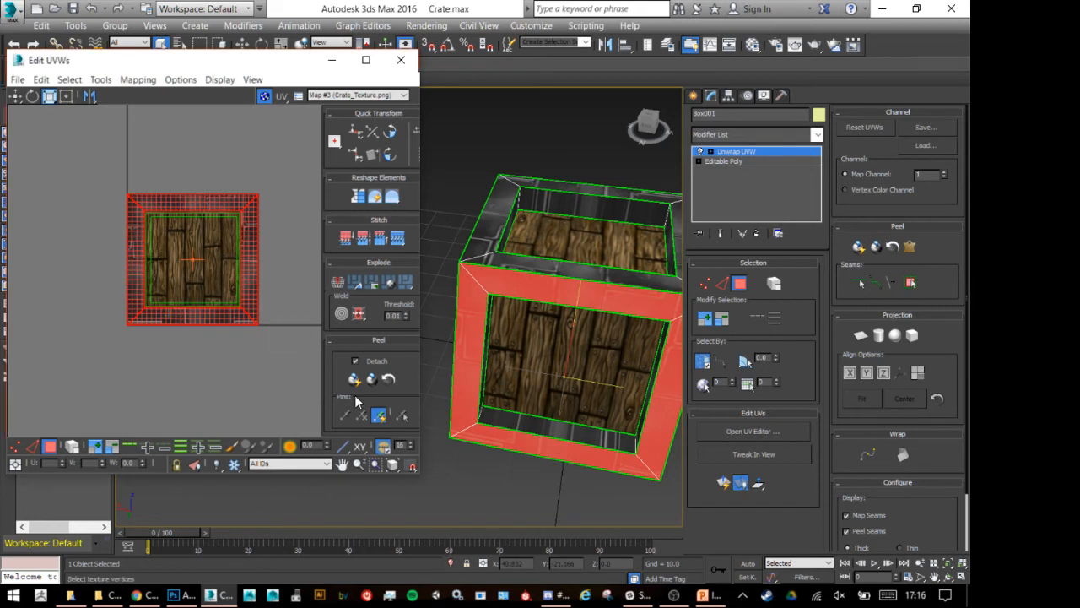
click(254, 382)
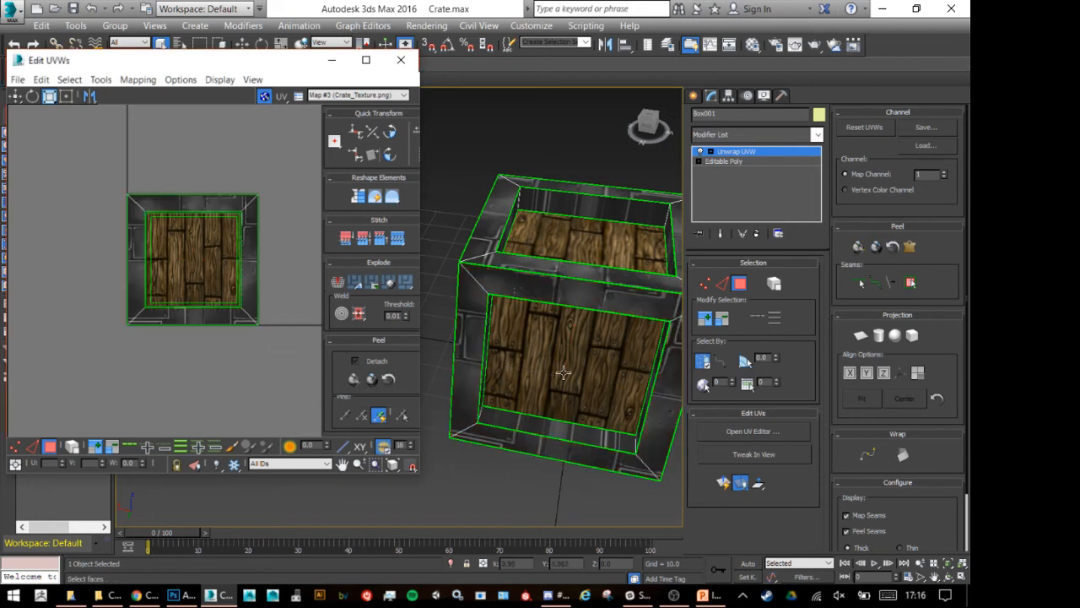
alt+middle_drag(588, 388, 506, 253)
click(466, 333)
ctrl+click(510, 241)
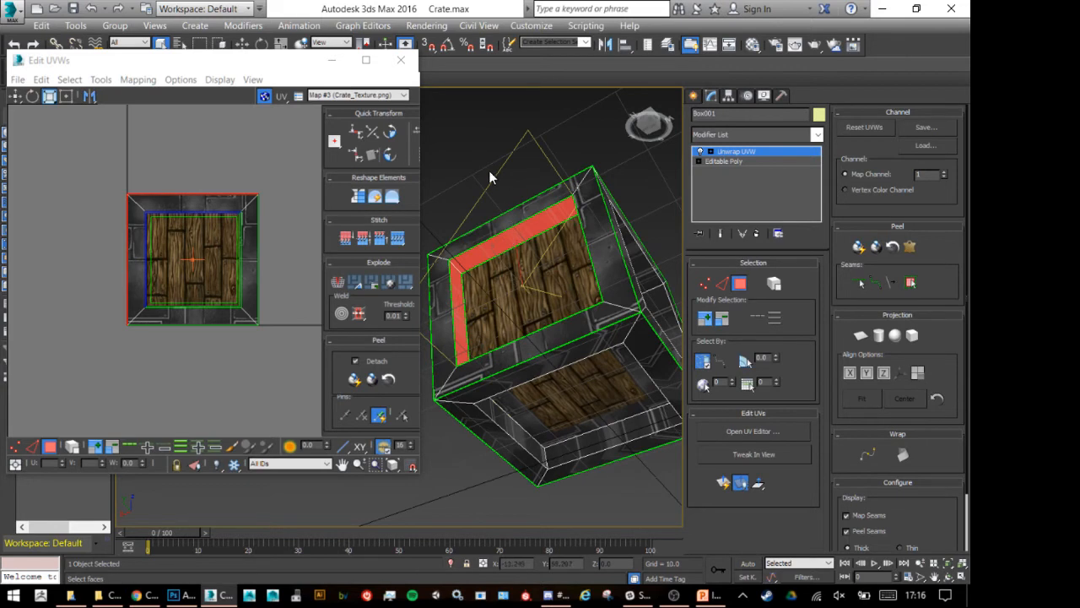
click(457, 153)
Select the four remaining recessed panels on the crate's sides and underside and scale their UVs down to the wooden planks.
alt+middle_drag(523, 278, 631, 281)
click(552, 379)
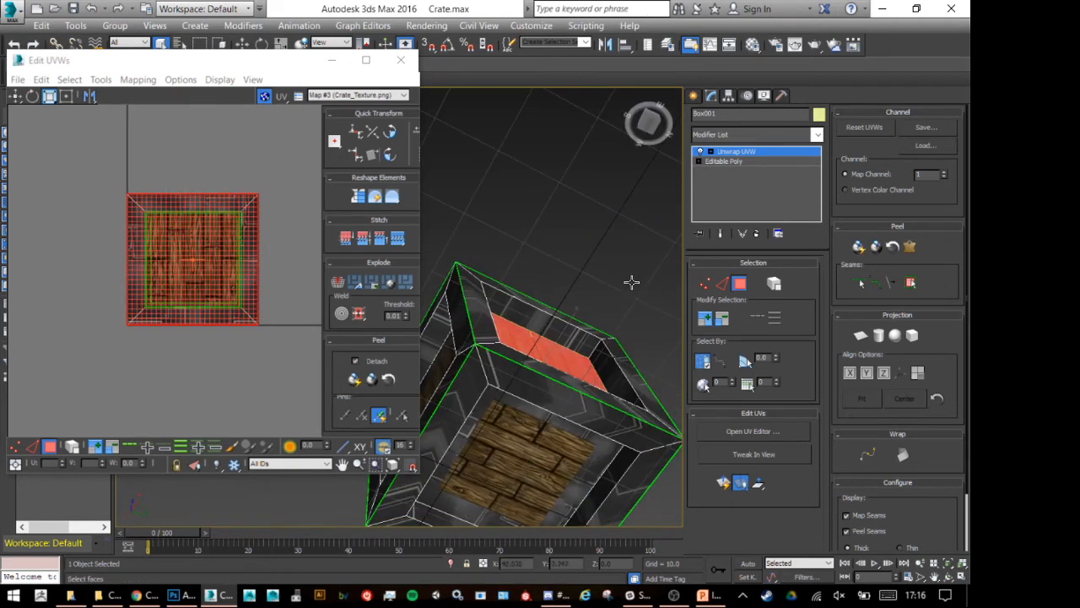
ctrl+click(507, 454)
alt+middle_drag(512, 402, 620, 308)
ctrl+click(497, 412)
ctrl+click(604, 297)
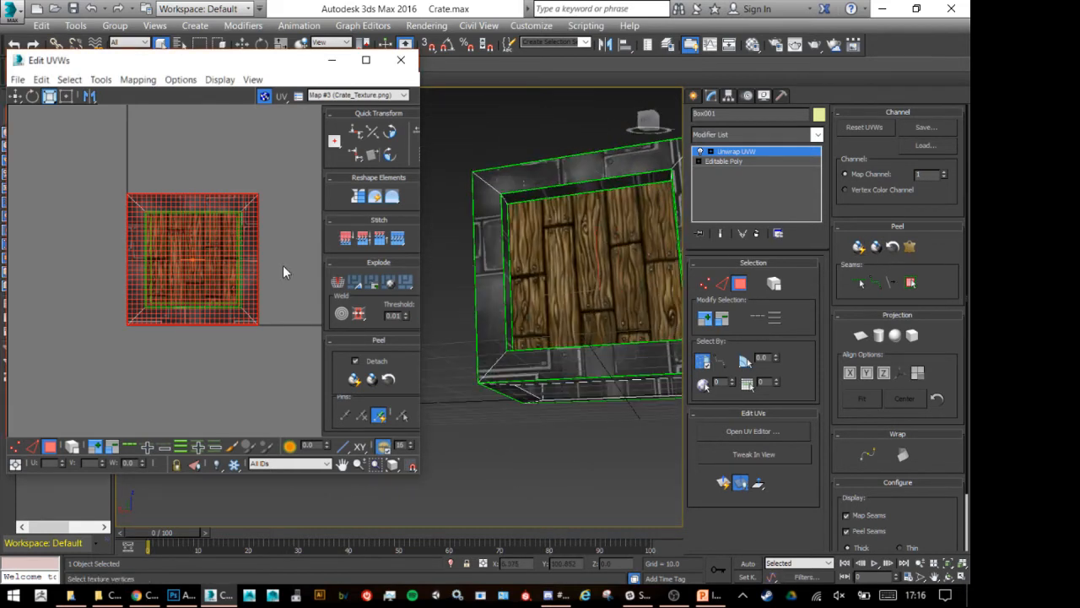
drag(186, 255, 198, 285)
Select the four frame faces around the next untreated side panel and lay out their UVs with Quick Peel.
alt+middle_drag(612, 369, 543, 381)
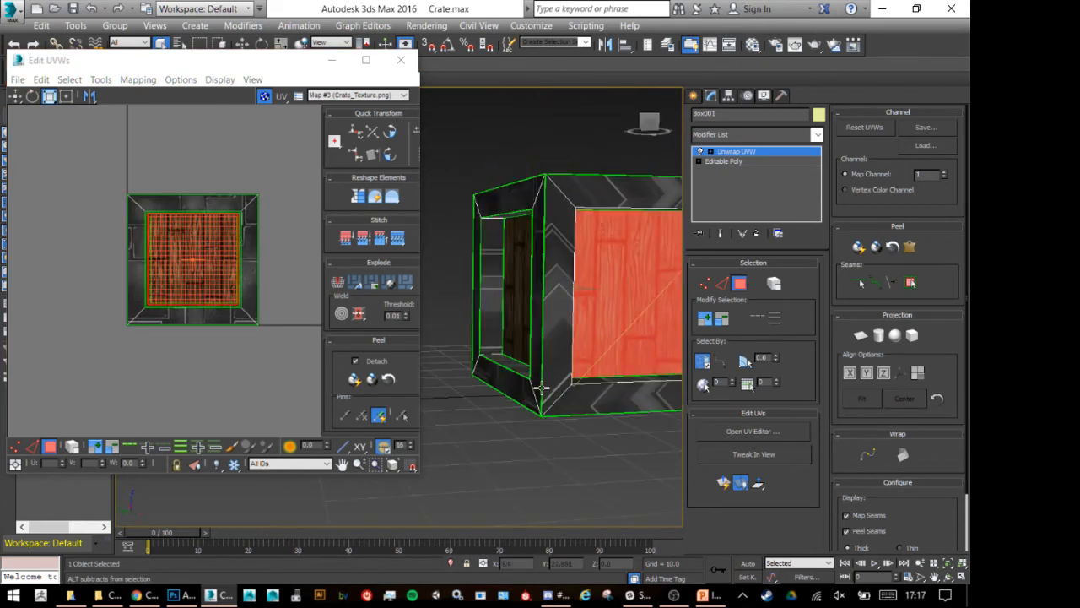
click(565, 340)
ctrl+click(603, 398)
ctrl+click(633, 207)
alt+middle_drag(609, 287, 618, 327)
ctrl+click(498, 295)
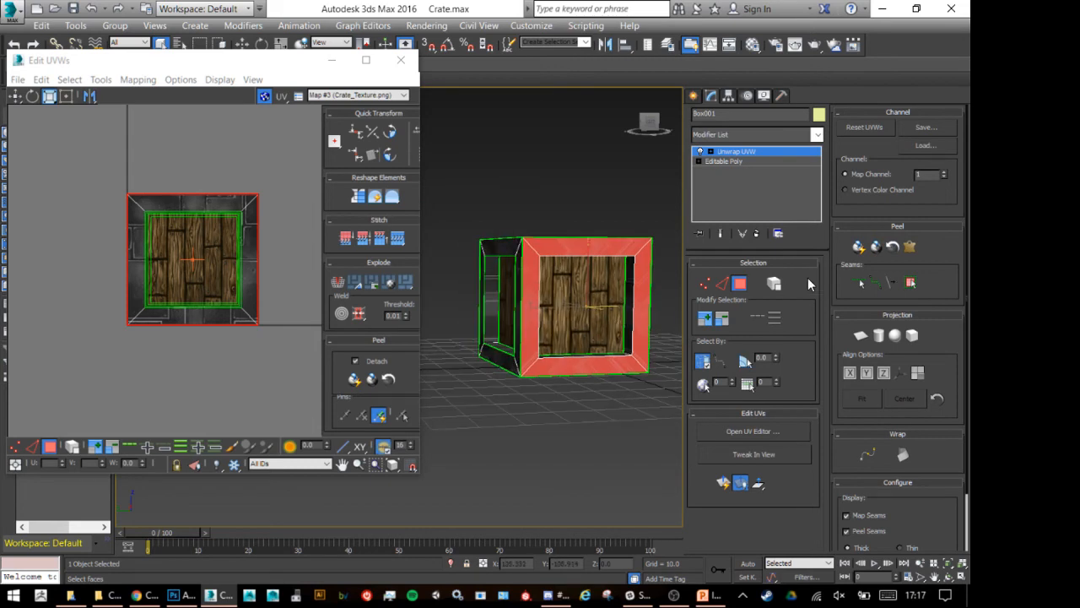
click(859, 250)
Apply Quick Peel to the four frame faces on the adjacent side so they cover the metal border.
alt+middle_drag(611, 359, 481, 346)
click(470, 343)
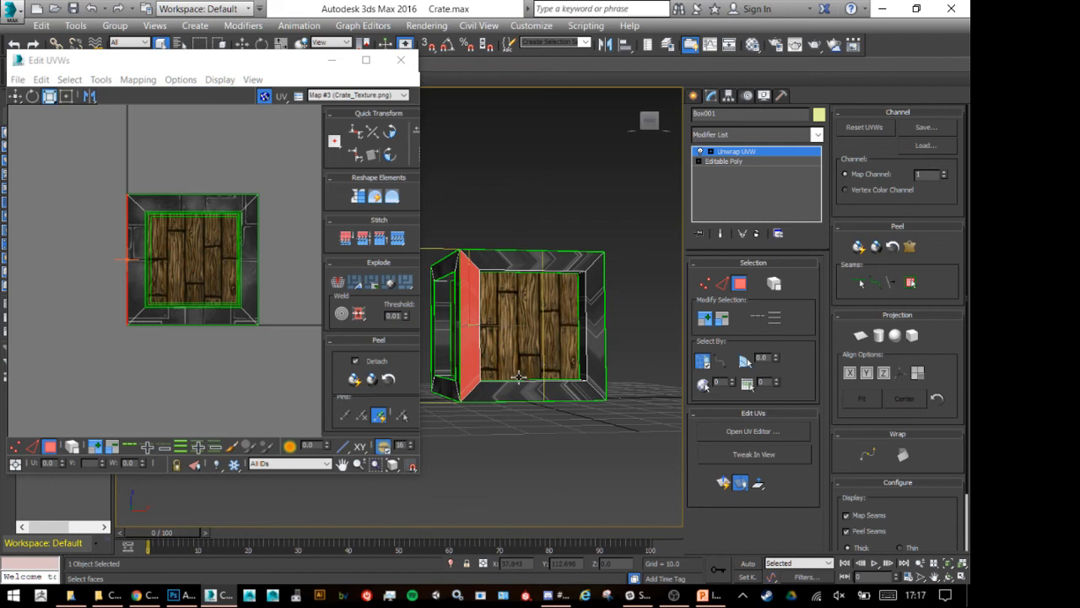
ctrl+click(541, 391)
ctrl+click(542, 258)
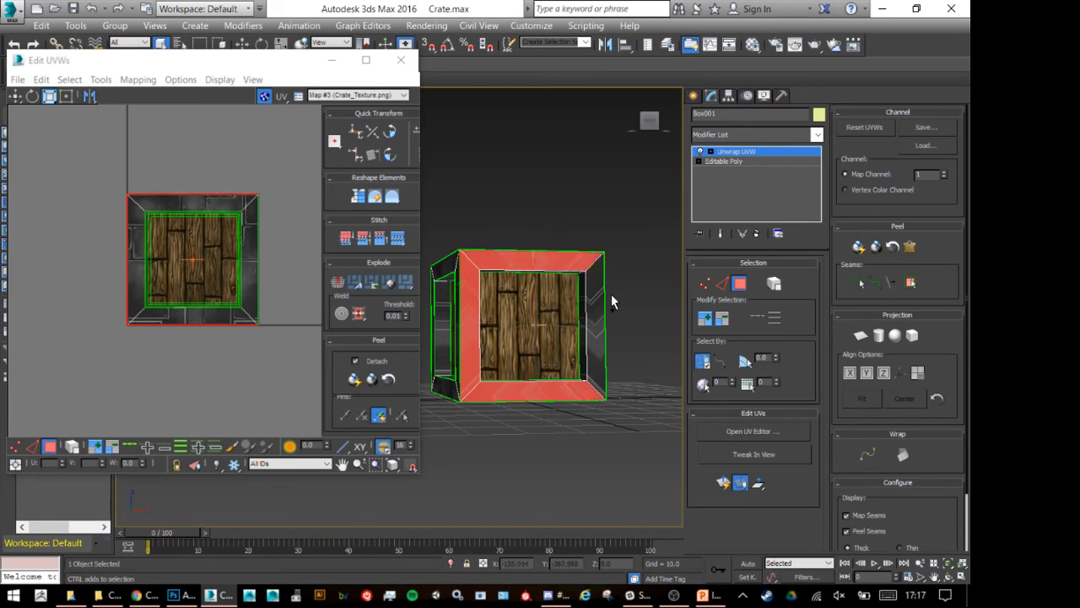
ctrl+click(590, 300)
click(859, 247)
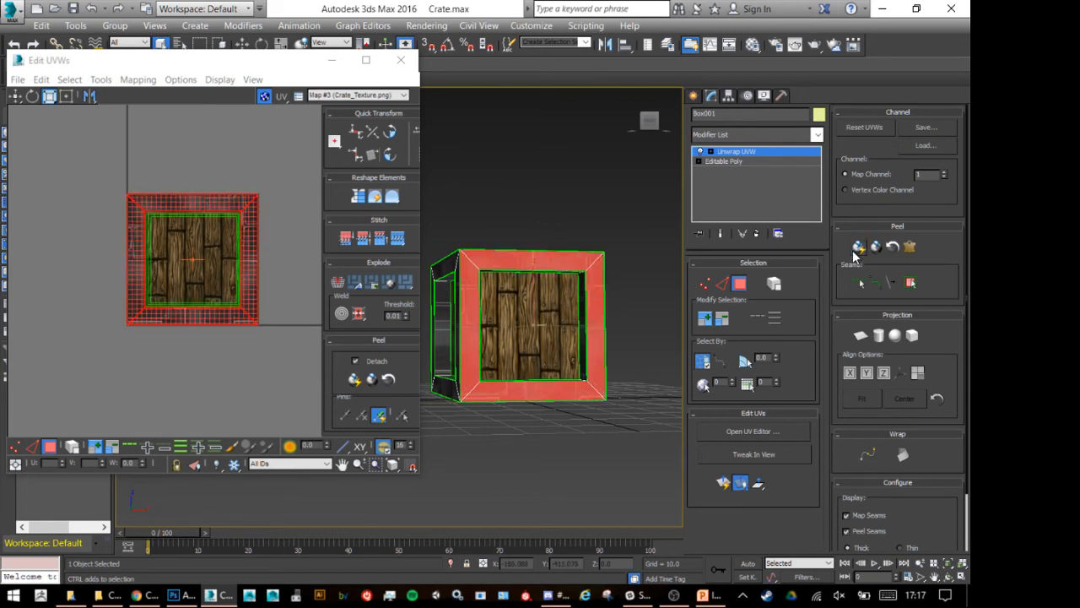
Select the four frame faces around the crate's underside panel and detach their UVs with Quick Peel.
alt+middle_drag(545, 416, 532, 299)
click(530, 297)
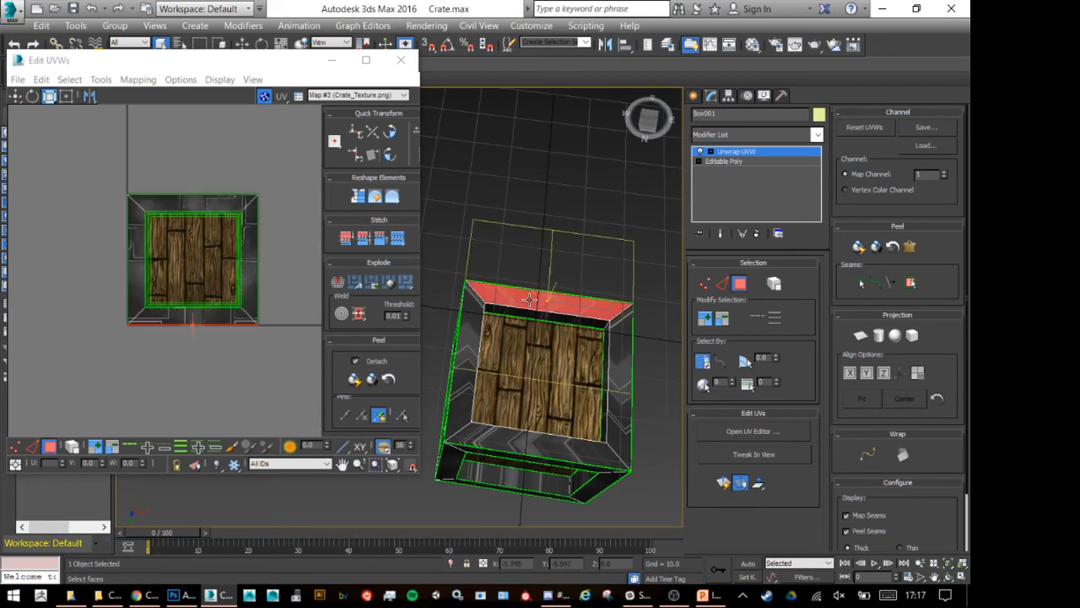
ctrl+click(474, 337)
ctrl+click(548, 447)
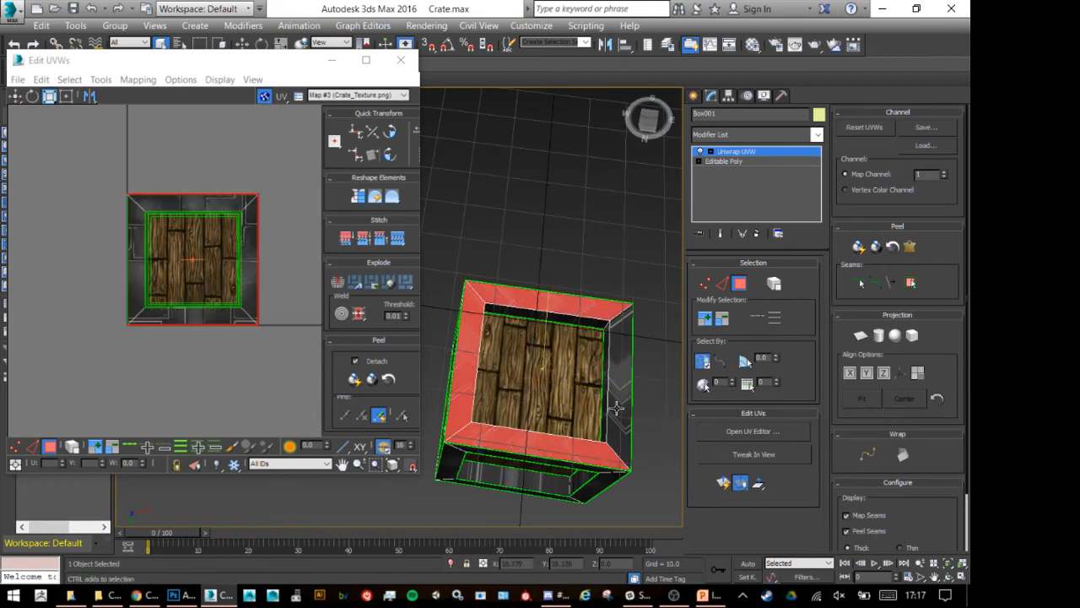
ctrl+click(618, 396)
click(859, 247)
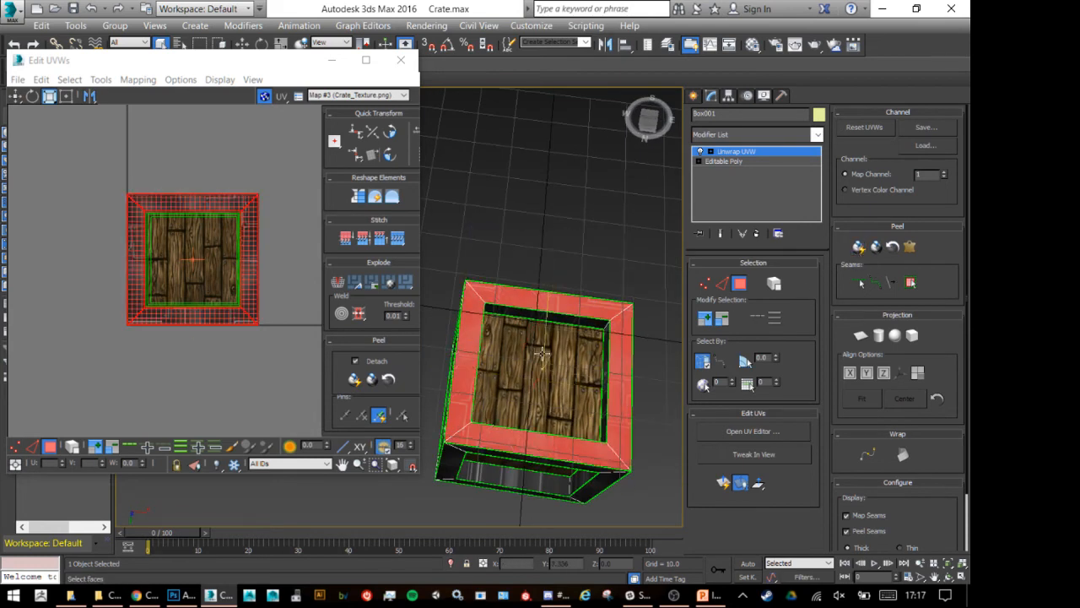
Select the four frame faces on the crate's last untreated side and fit them to the metal border with Quick Peel.
alt+middle_drag(533, 319, 579, 339)
click(602, 299)
ctrl+click(608, 343)
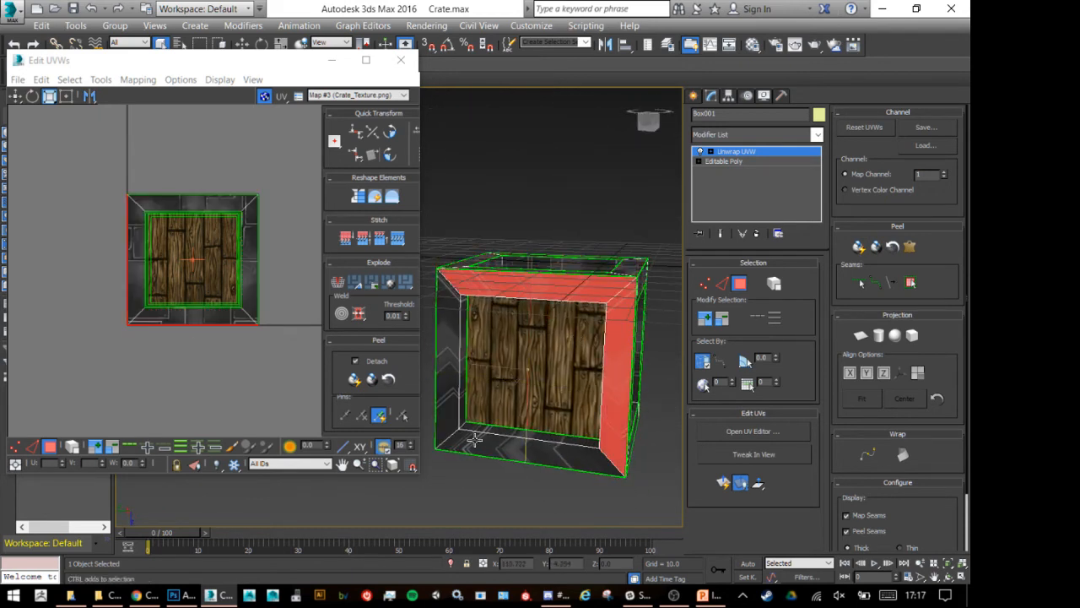
ctrl+click(488, 445)
ctrl+click(448, 409)
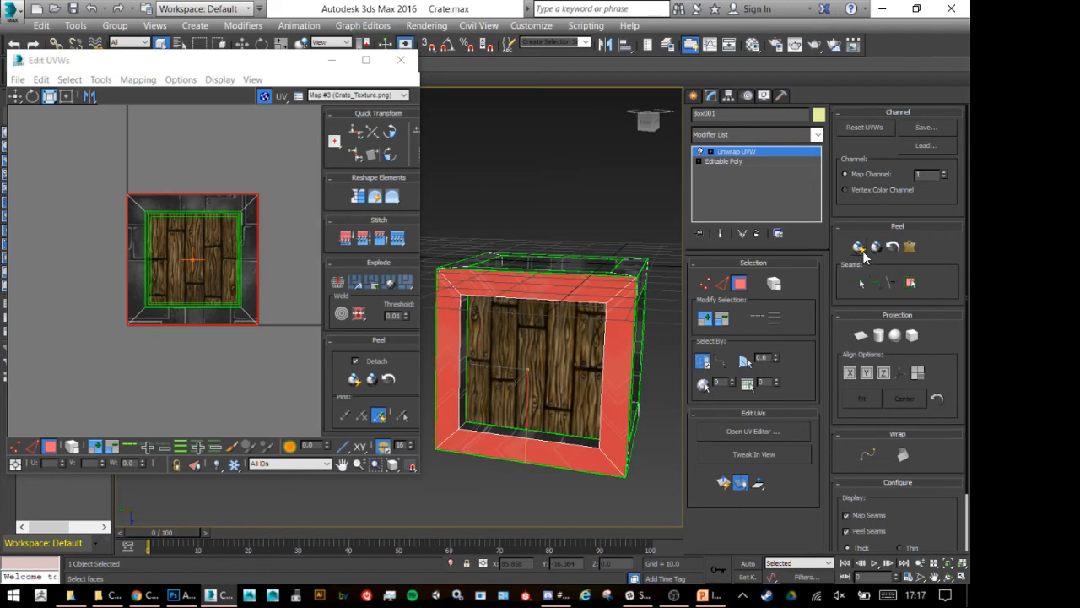
click(862, 250)
Clear the face selection and turn off the Map Seams display for the crate.
mouse_move(635, 272)
alt+middle_down()
mouse_move(586, 261)
mouse_move(600, 390)
mouse_move(566, 444)
mouse_move(610, 433)
mouse_move(615, 495)
mouse_move(642, 438)
mouse_move(931, 380)
mouse_move(846, 455)
alt+middle_up()
scroll(604, 288, up, 2)
click(583, 259)
middle_drag(535, 313, 555, 290)
scroll(555, 290, down, 3)
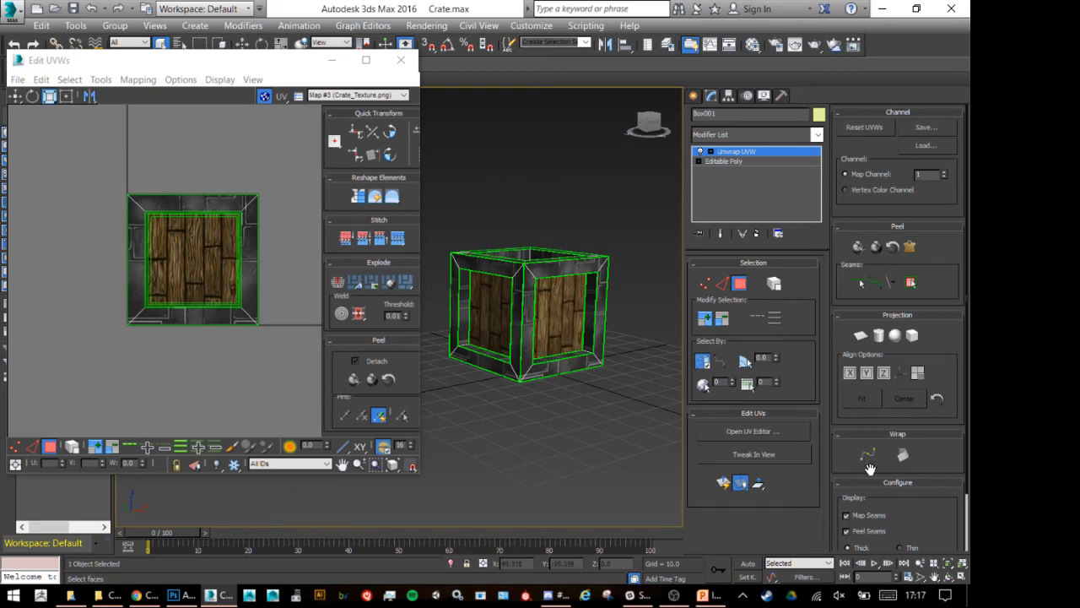
scroll(914, 463, down, 3)
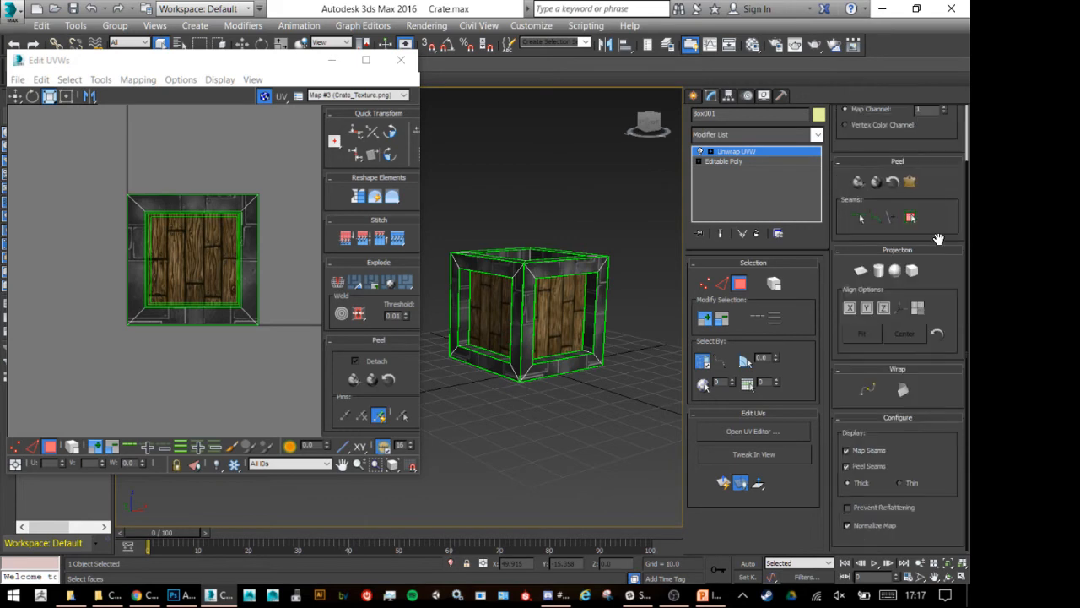
click(847, 450)
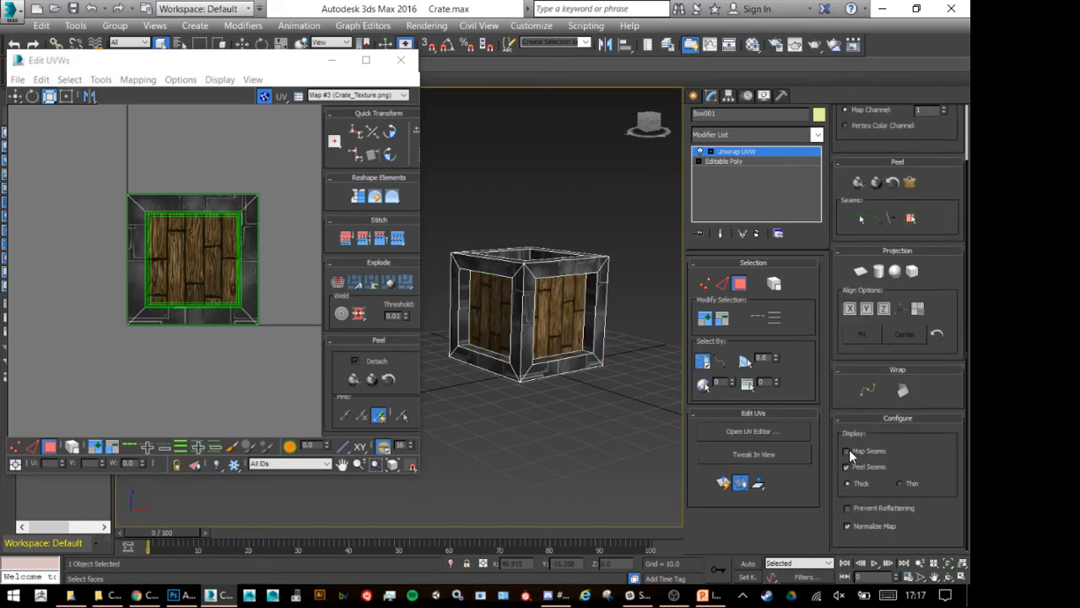
Inspect the textured crate's panels and metal frame from several angles and distances, leaving no faces selected.
alt+middle_drag(633, 364, 594, 341)
click(595, 341)
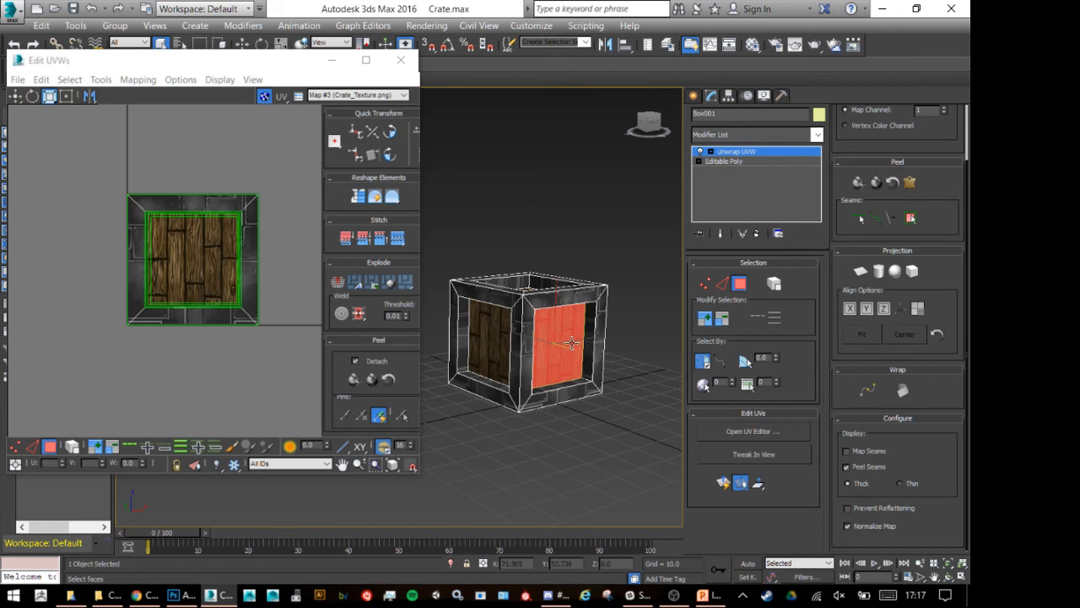
click(566, 472)
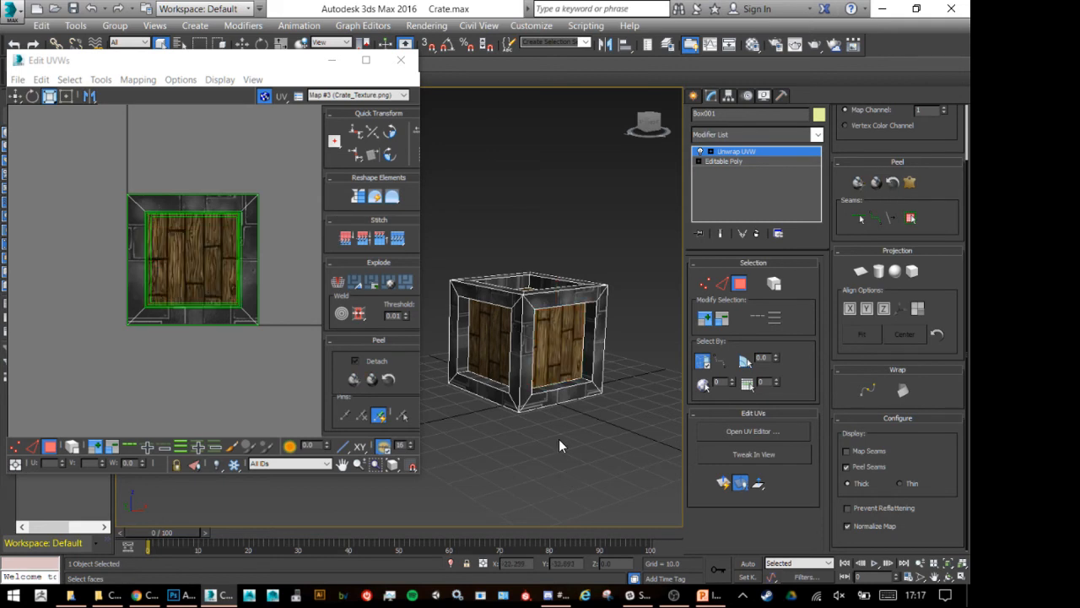
click(507, 341)
click(453, 170)
scroll(516, 366, up, 6)
scroll(516, 367, down, 6)
alt+middle_drag(540, 359, 520, 356)
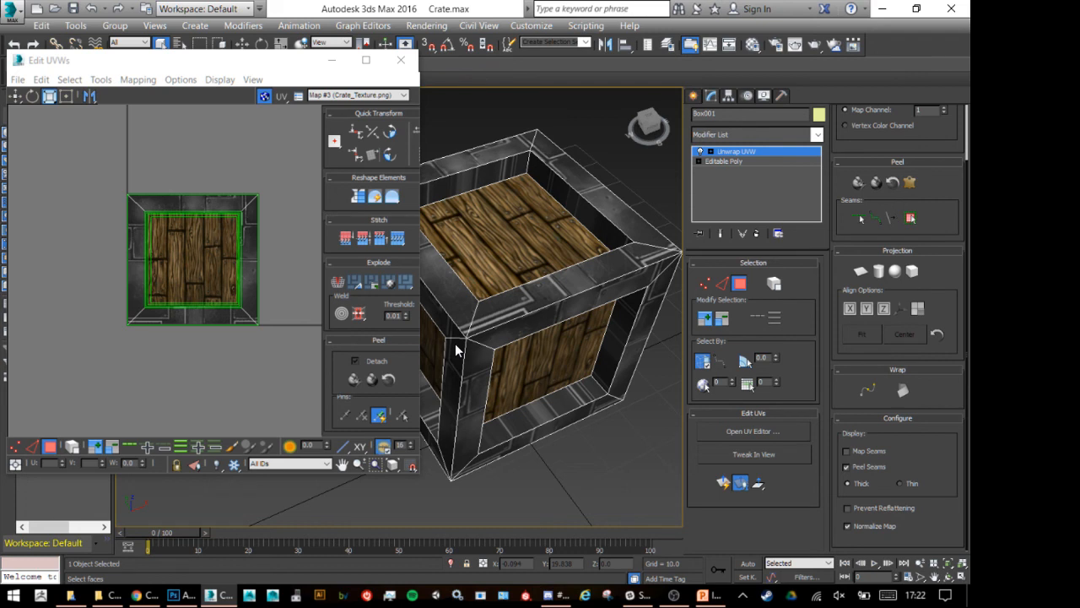
Check the asset design channel's messages in Discord and return to the crate in 3ds Max.
click(555, 597)
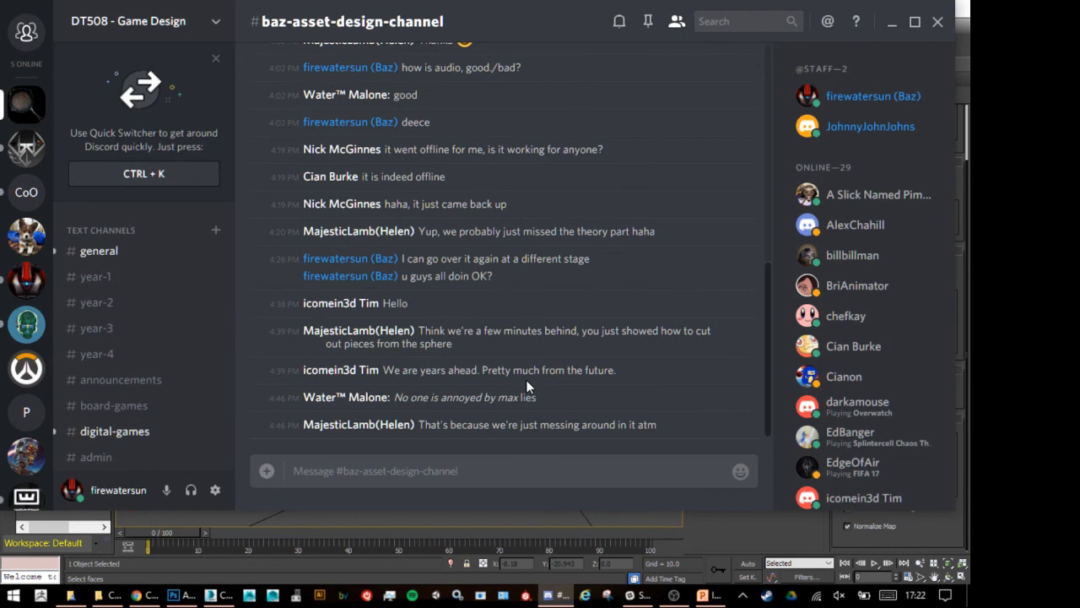
click(554, 597)
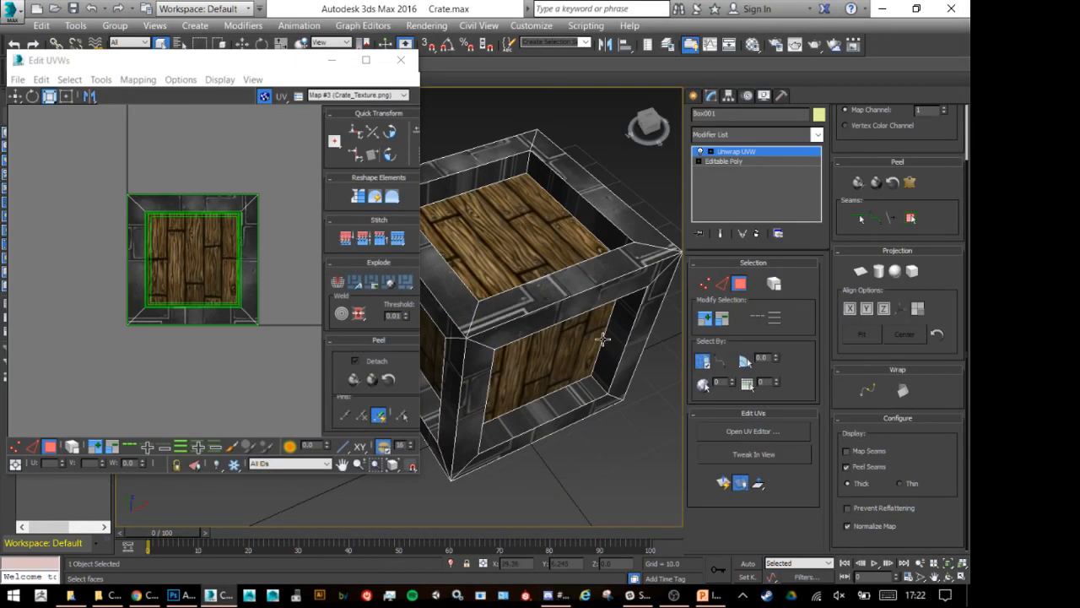